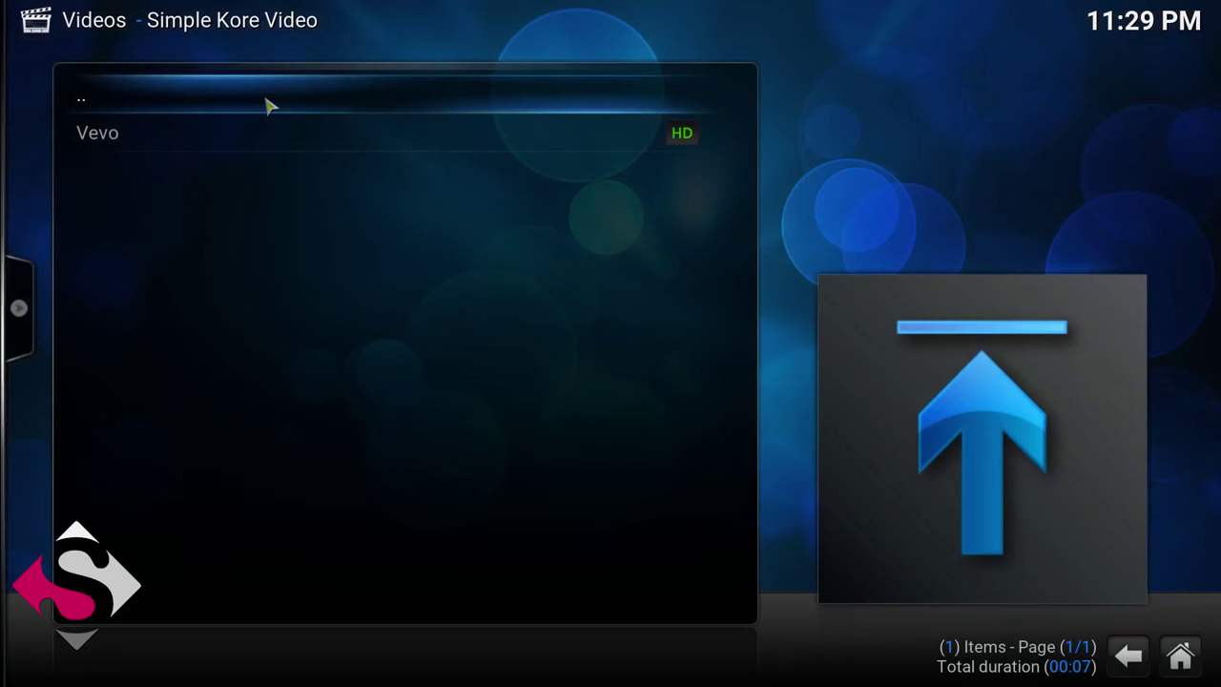
Step: Look inside the Live TV folder of the Simple Kore Video add-on and return to its main category list
left_click(268, 106)
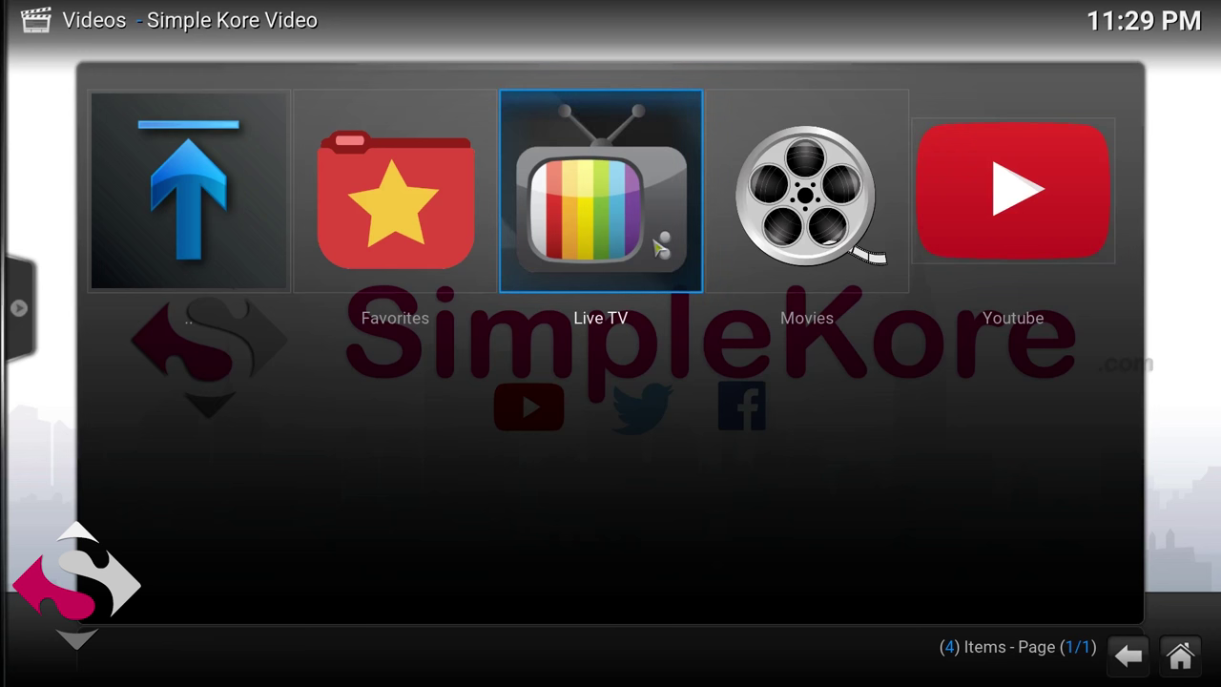
left_click(657, 248)
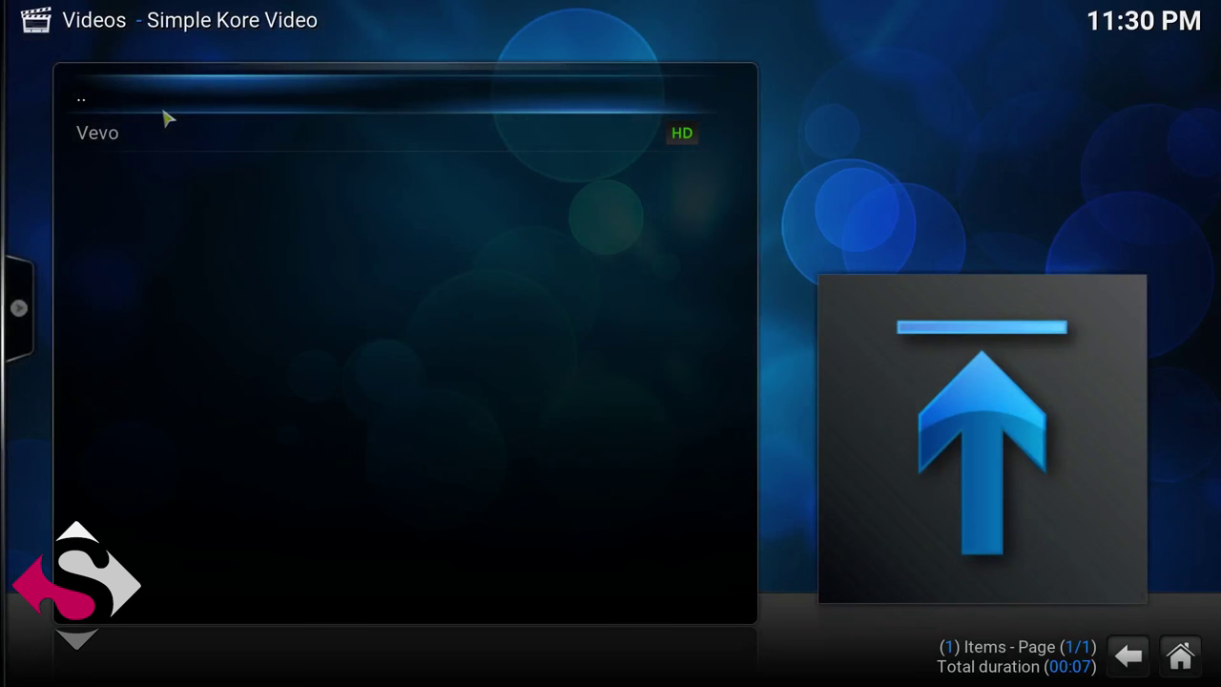
left_click(164, 113)
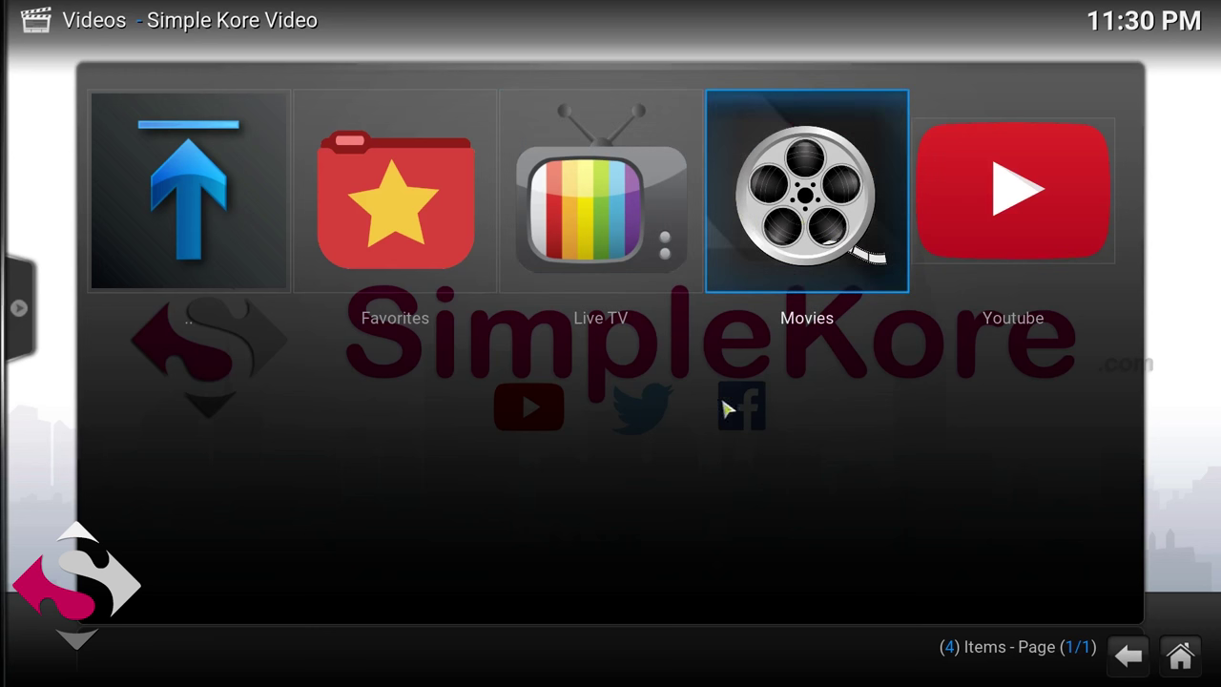
Step: Exit Kodi to return to the web browser
key("s")
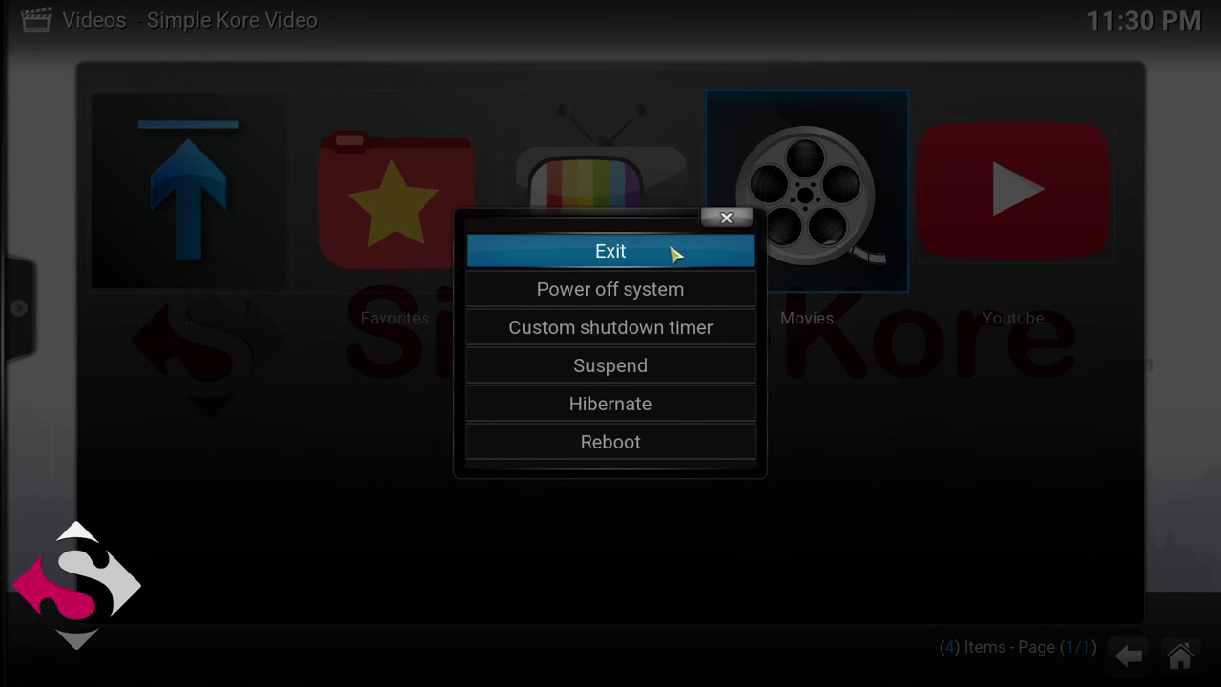
left_click(673, 253)
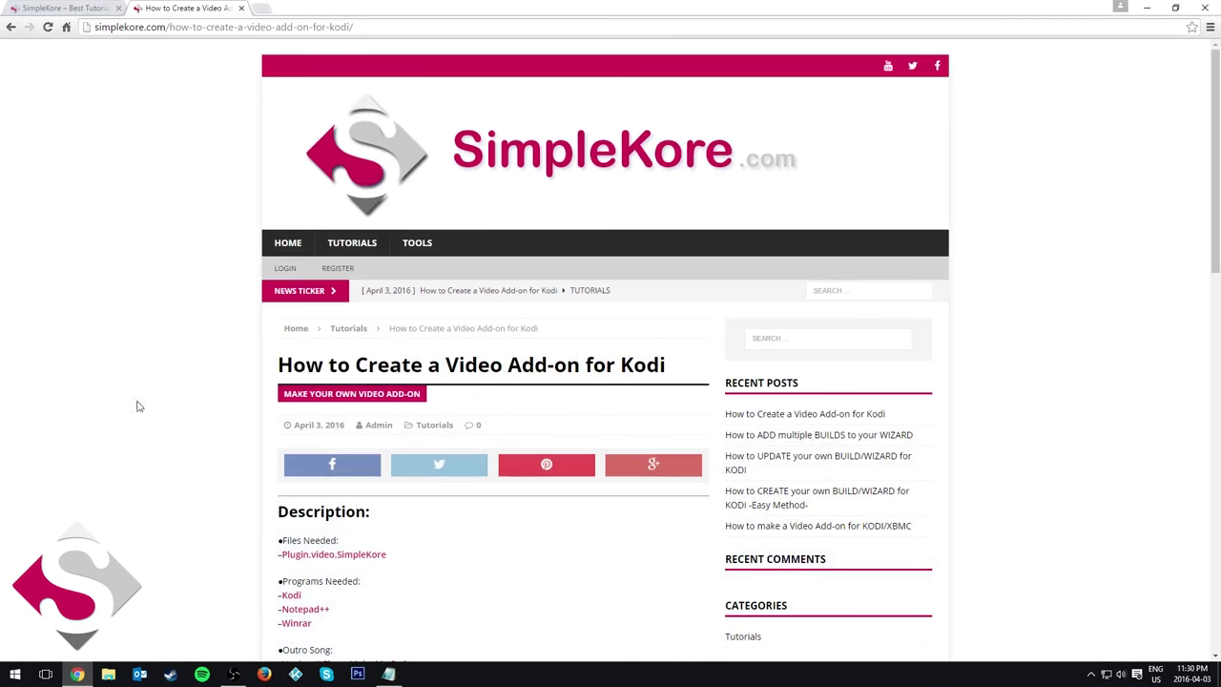
Step: Open the SimpleKore registration page and review its account, profile and social fields, including the terms agreement
key("ctrl+Tab")
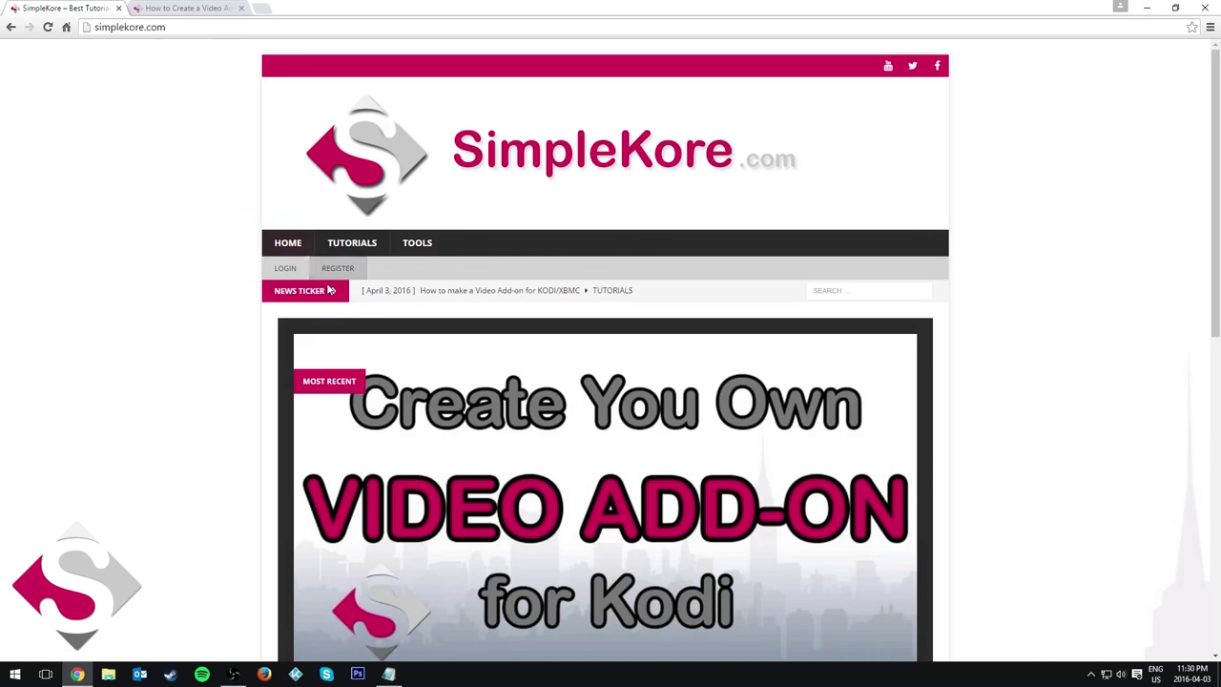
left_click(337, 271)
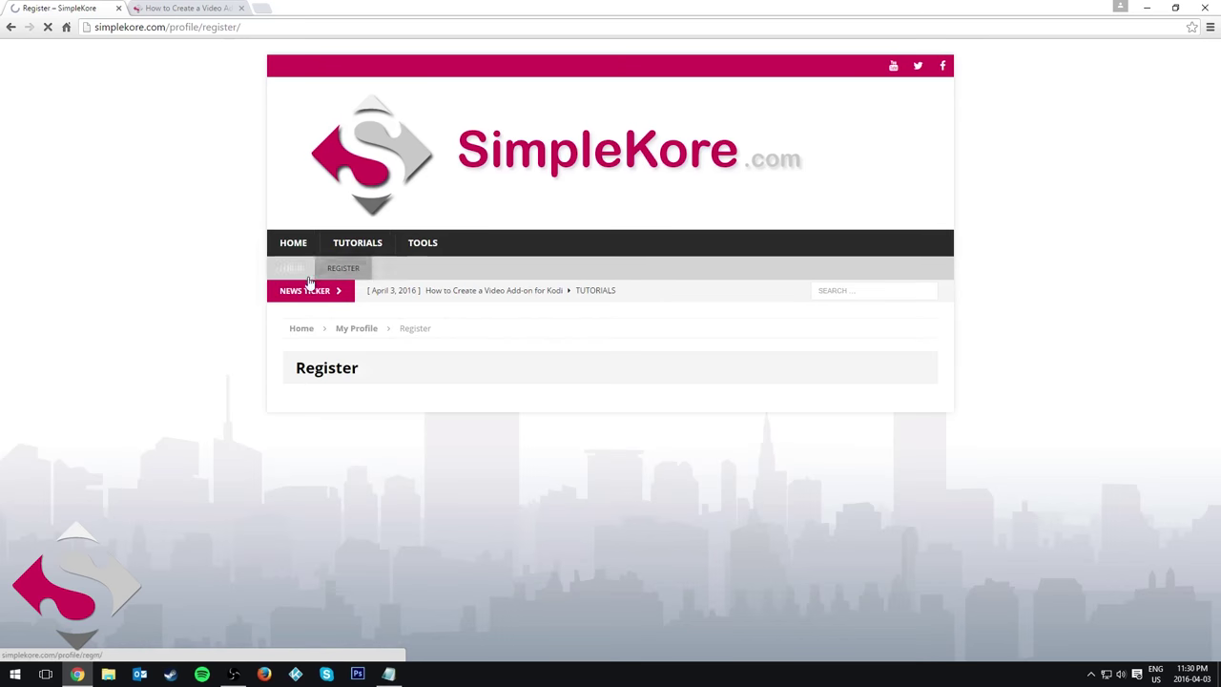
scroll(251, 353, "down", 5)
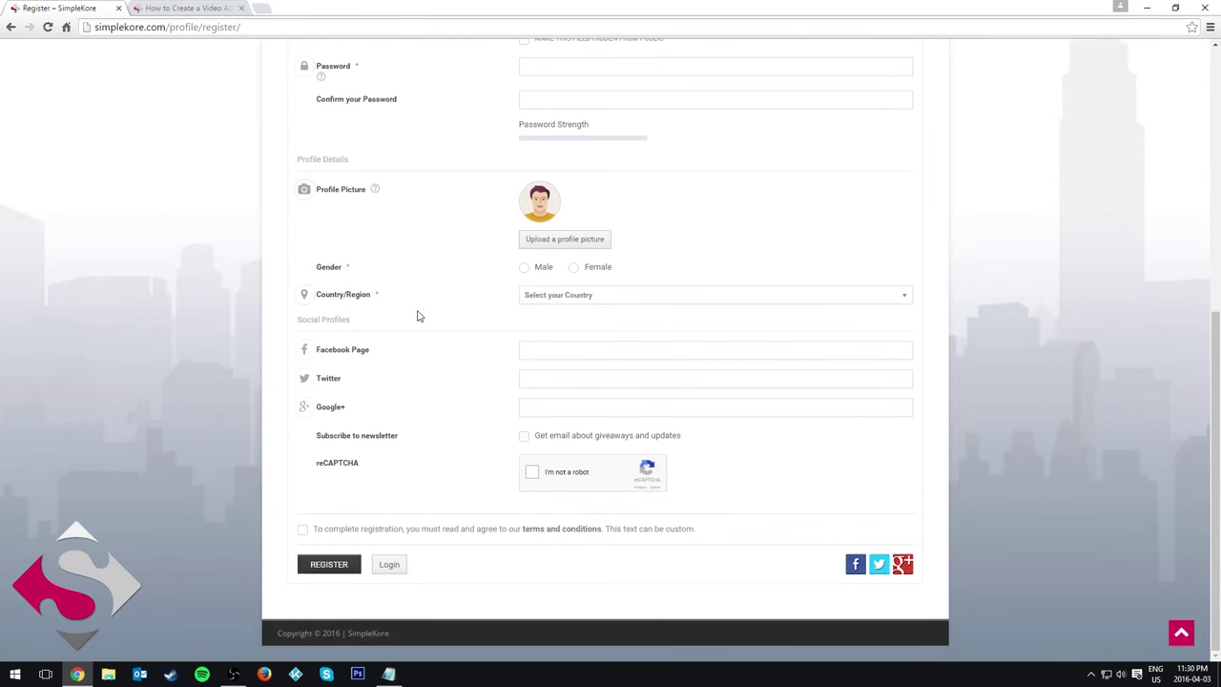
scroll(417, 334, "up", 1)
scroll(414, 464, "down", 1)
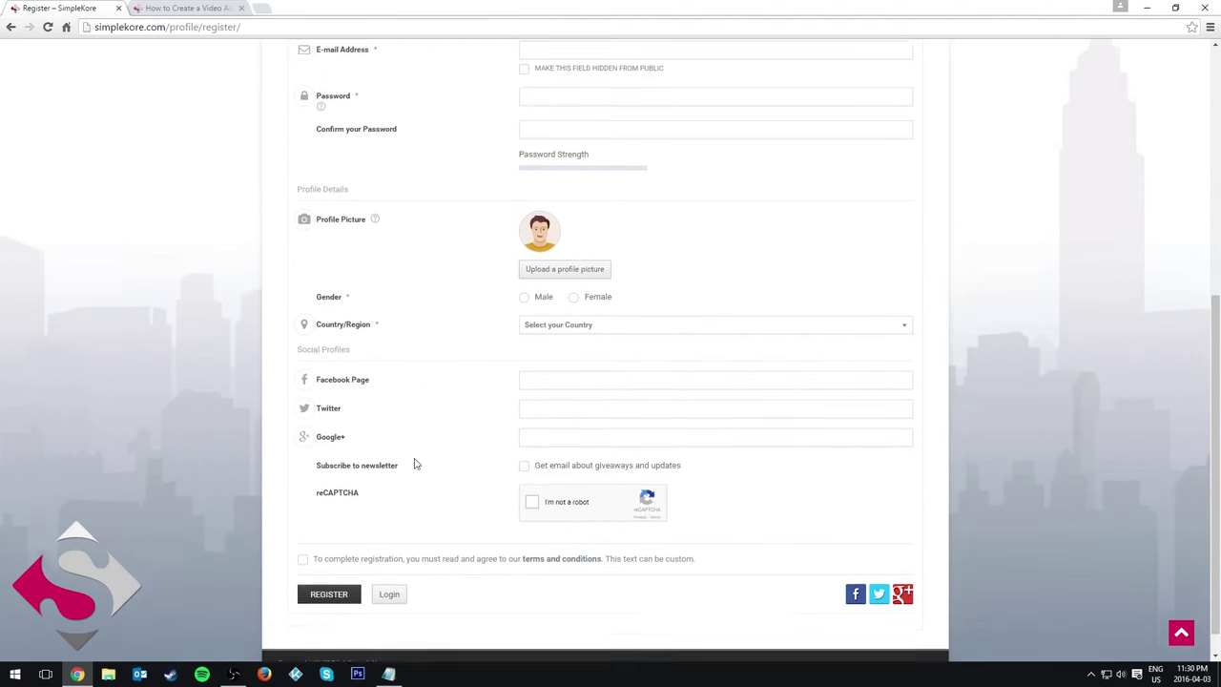
scroll(427, 384, "up", 1)
scroll(477, 464, "up", 1)
scroll(572, 477, "down", 1)
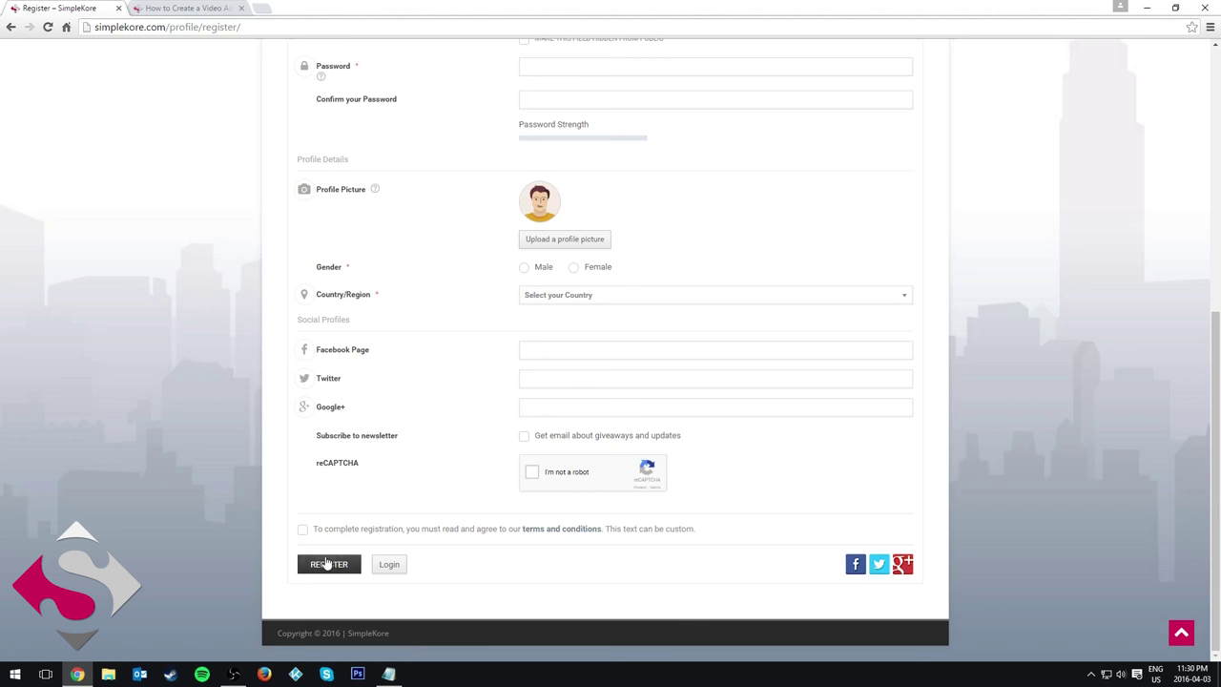
scroll(334, 534, "up", 3)
scroll(344, 499, "up", 2)
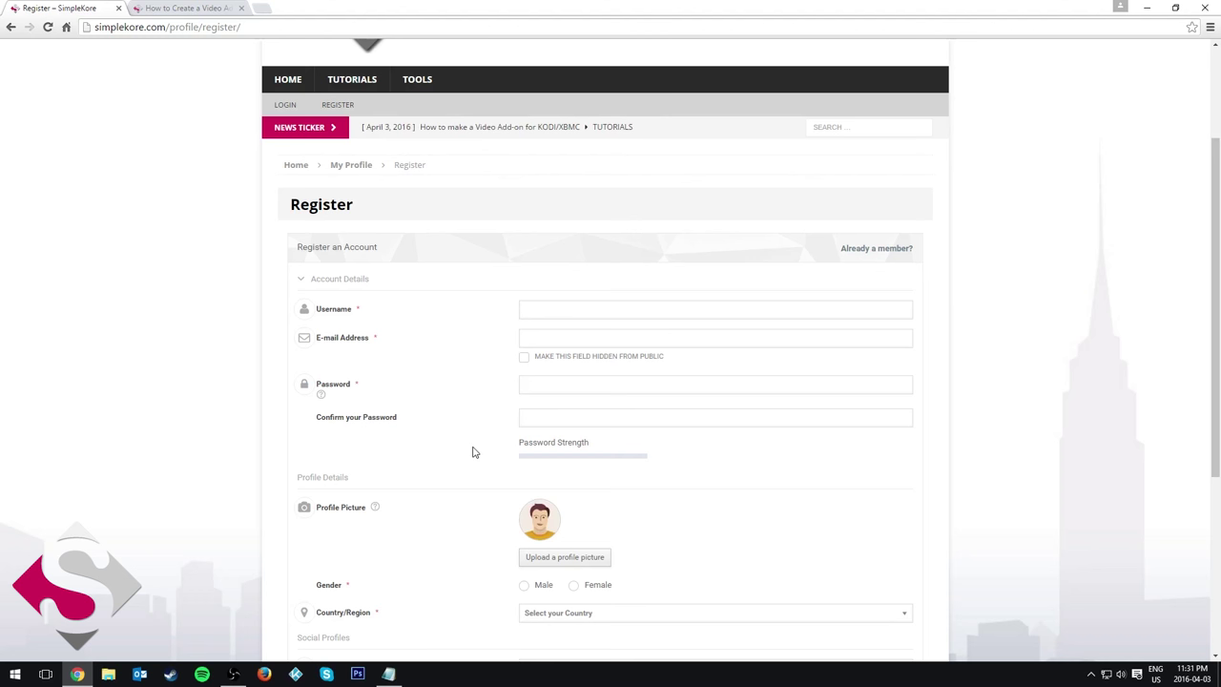
scroll(471, 452, "up", 3)
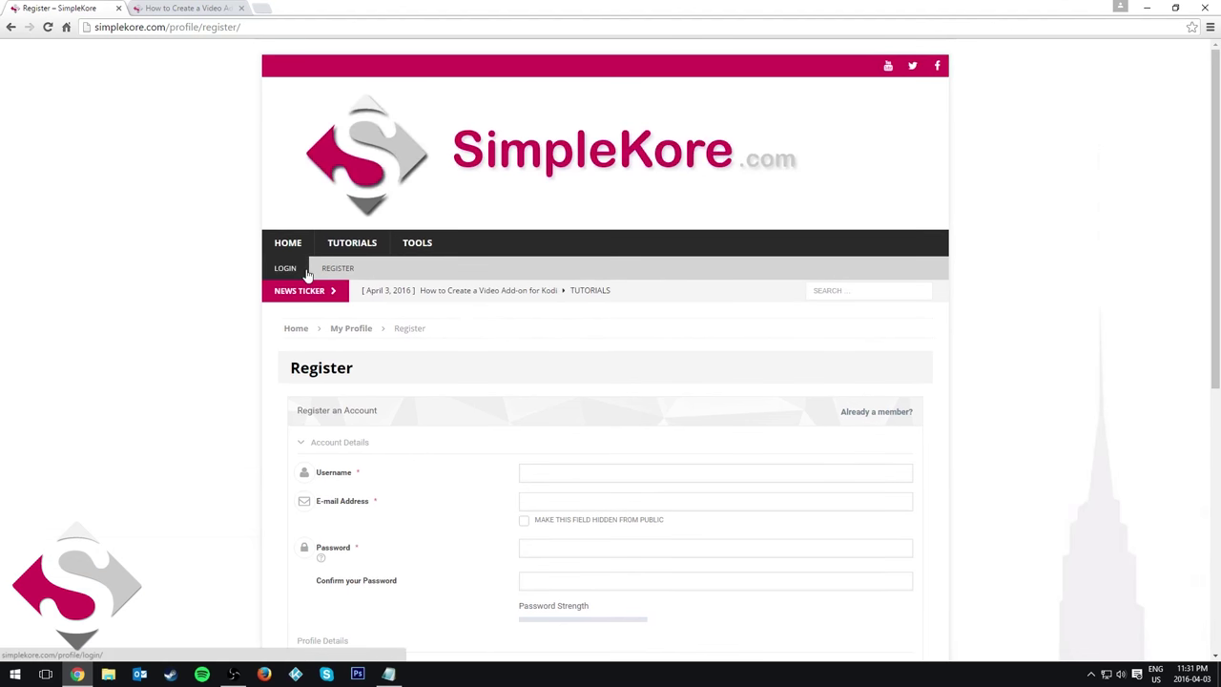
Step: Open the SimpleKore login page and enter the account username and password
left_click(296, 270)
left_click(563, 446)
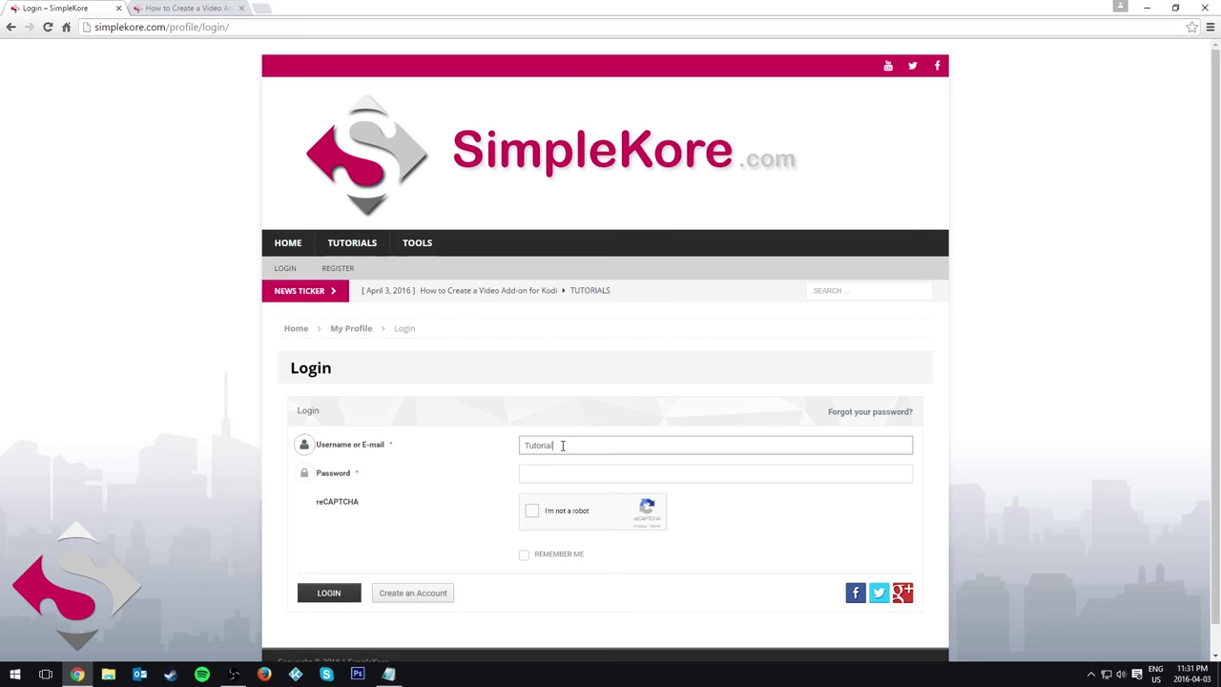
key("Tab")
type("•••••••")
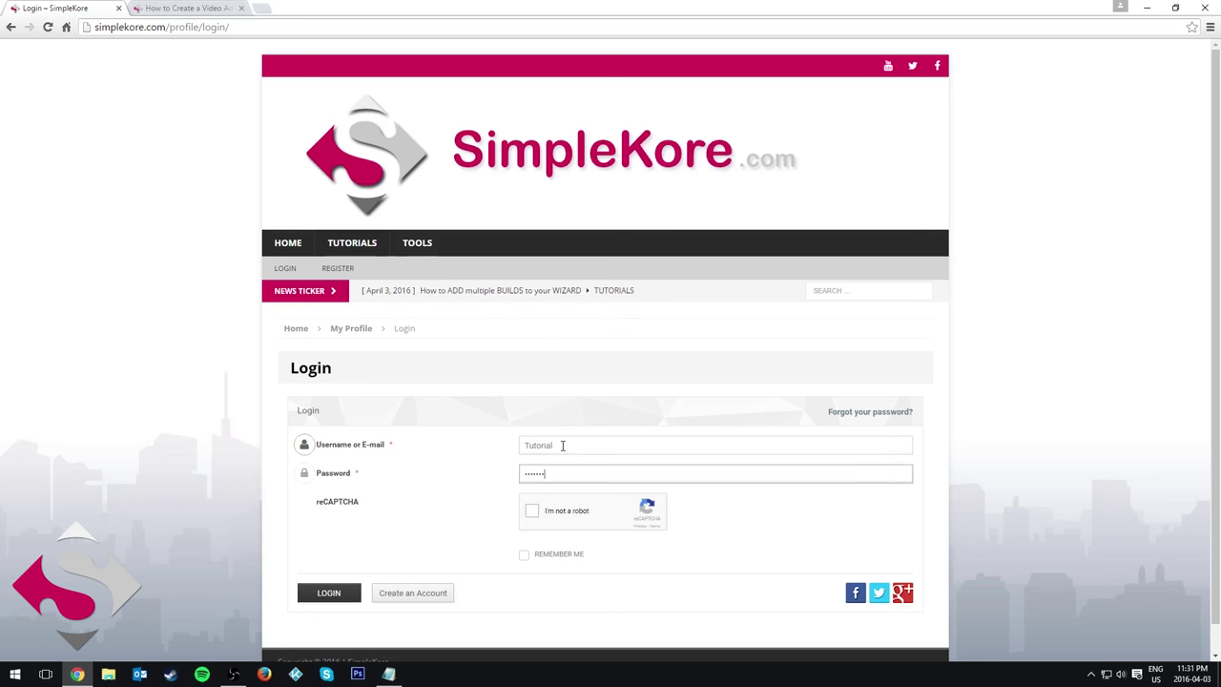
Step: Complete the reCAPTCHA by selecting all four food images, and log in to view the account's profile page
left_click(532, 510)
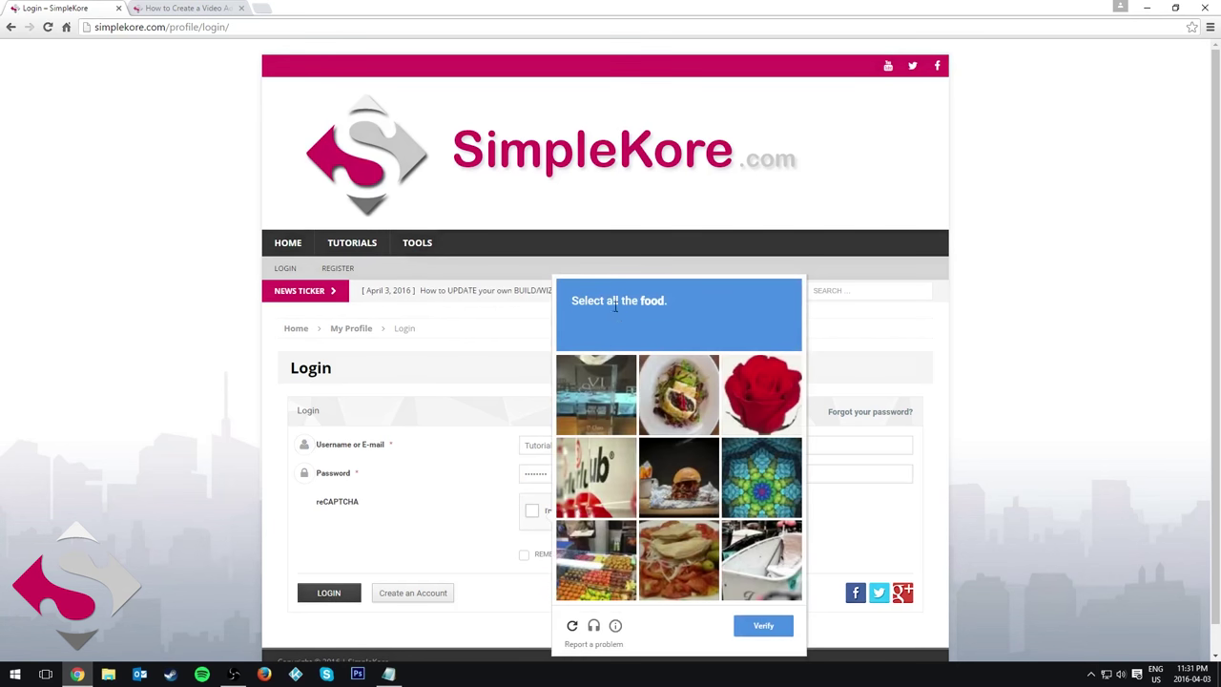
left_click(602, 568)
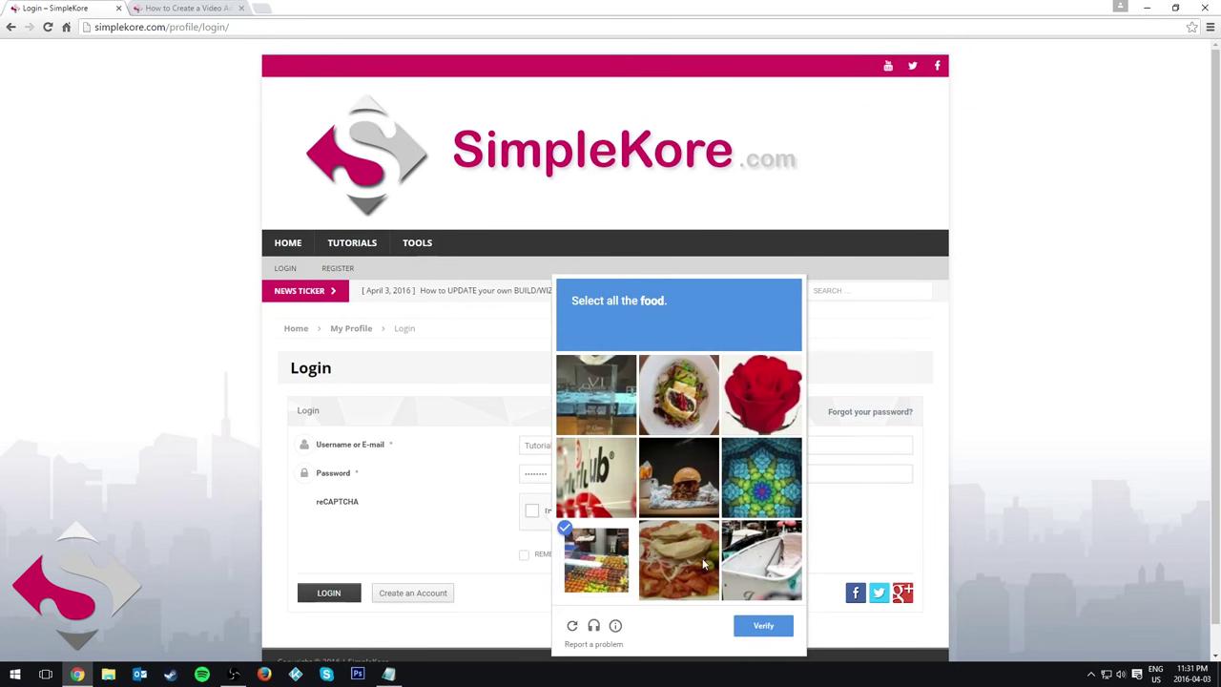
left_click(673, 565)
left_click(682, 506)
left_click(678, 394)
left_click(744, 630)
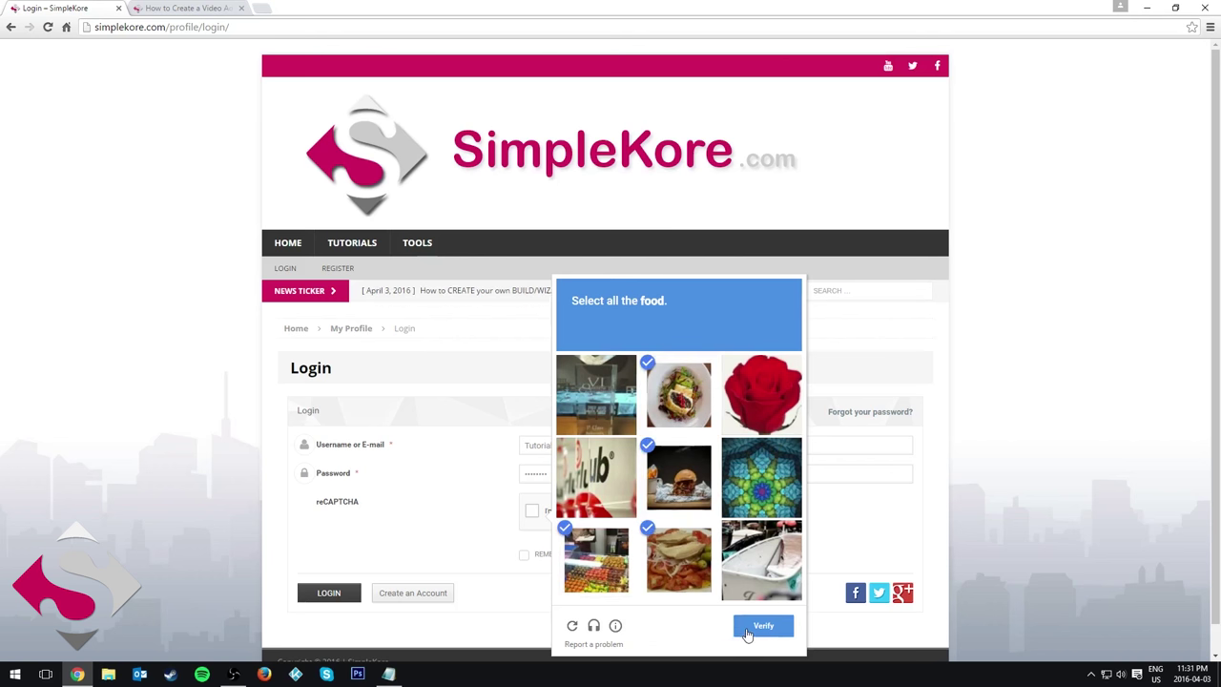
left_click(317, 595)
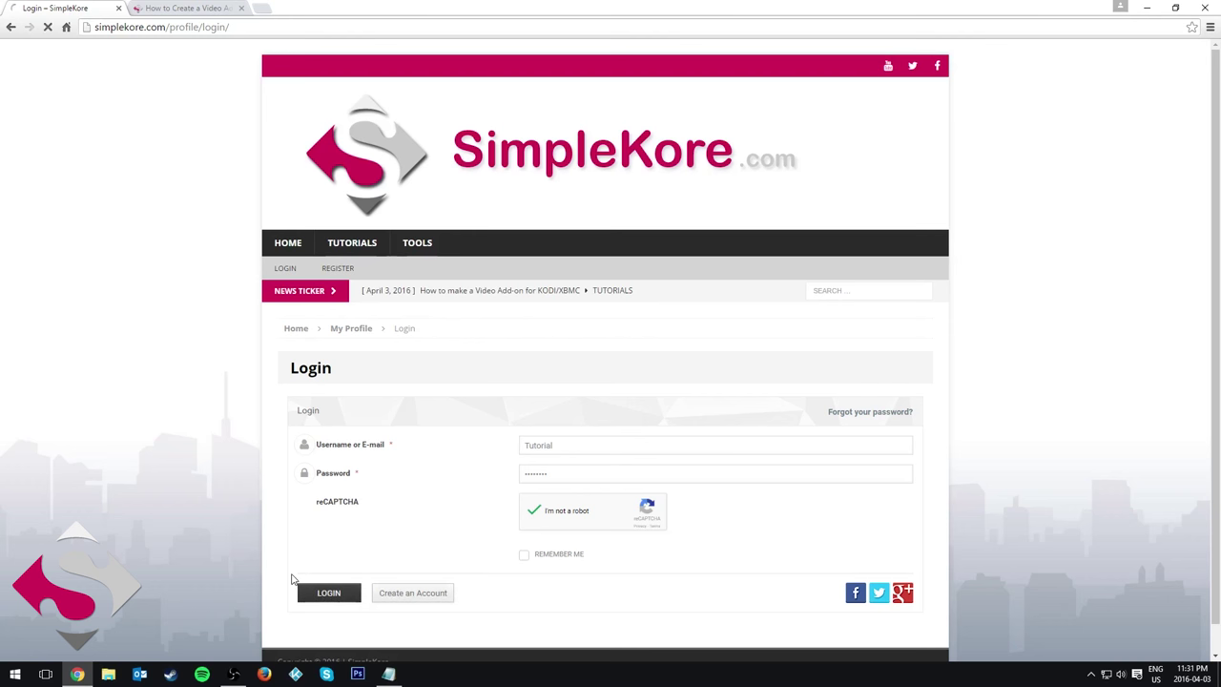
scroll(427, 459, "down", 2)
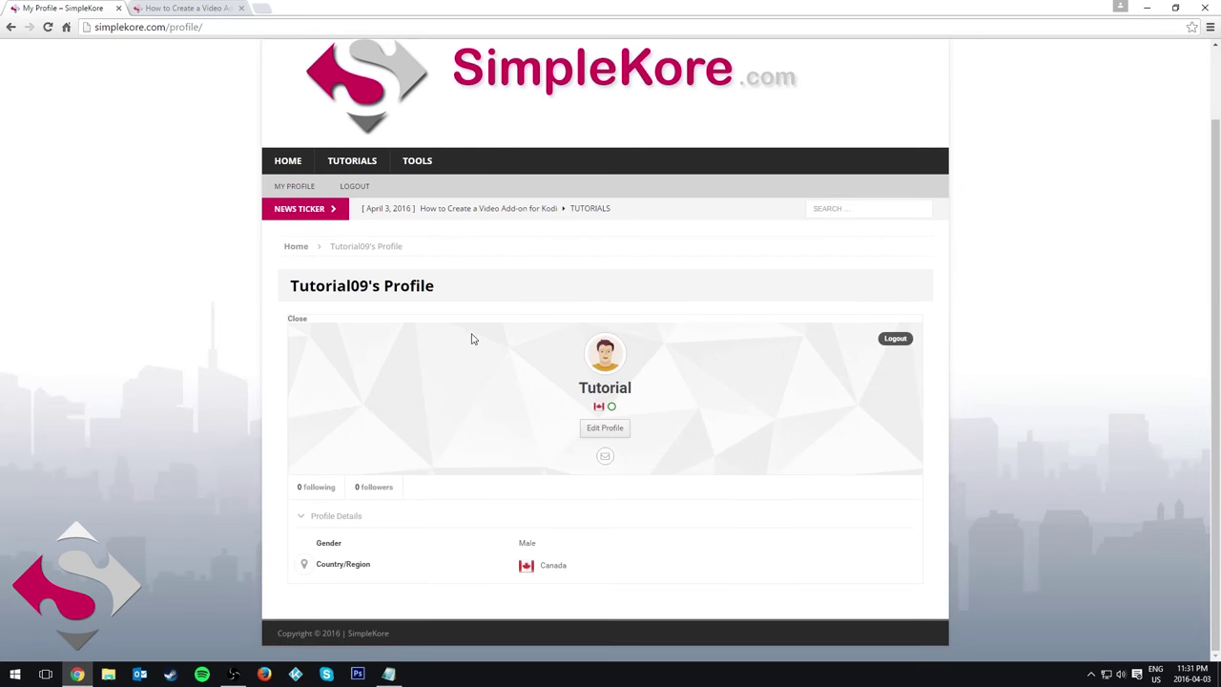
scroll(471, 339, "up", 2)
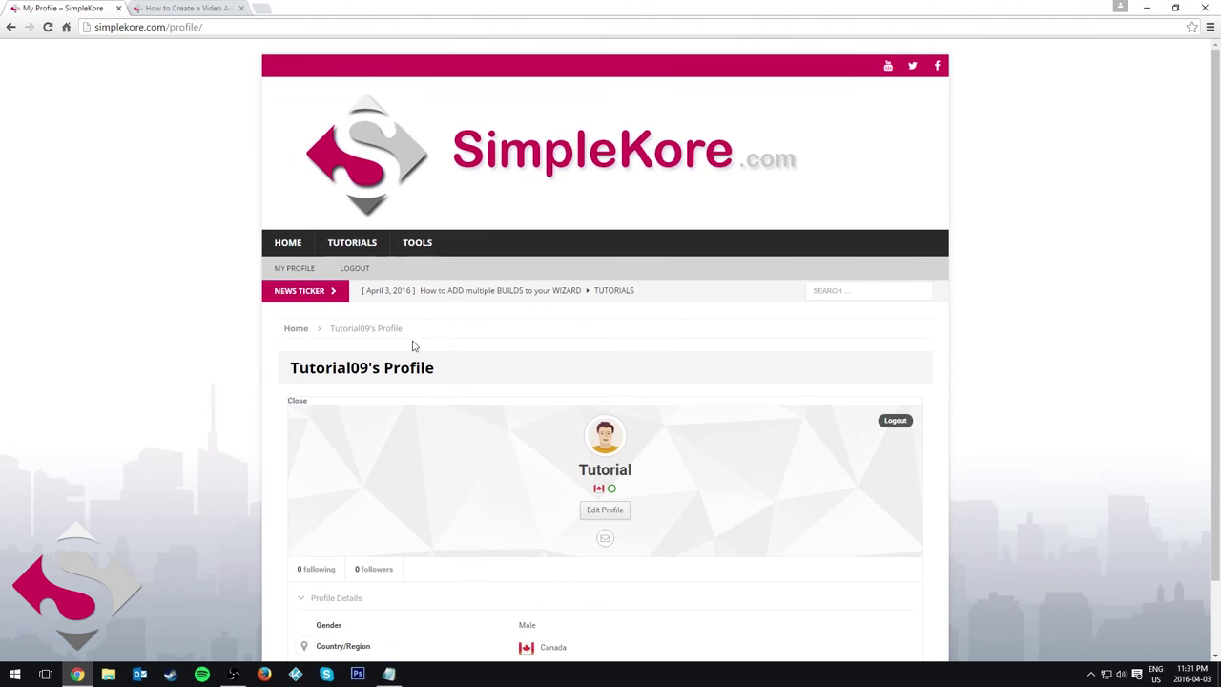
Step: Go to the SimpleKore home page and reload the "How to Create a Video Add-on for Kodi" tutorial page in its own tab
left_click(285, 244)
key("ctrl+Tab")
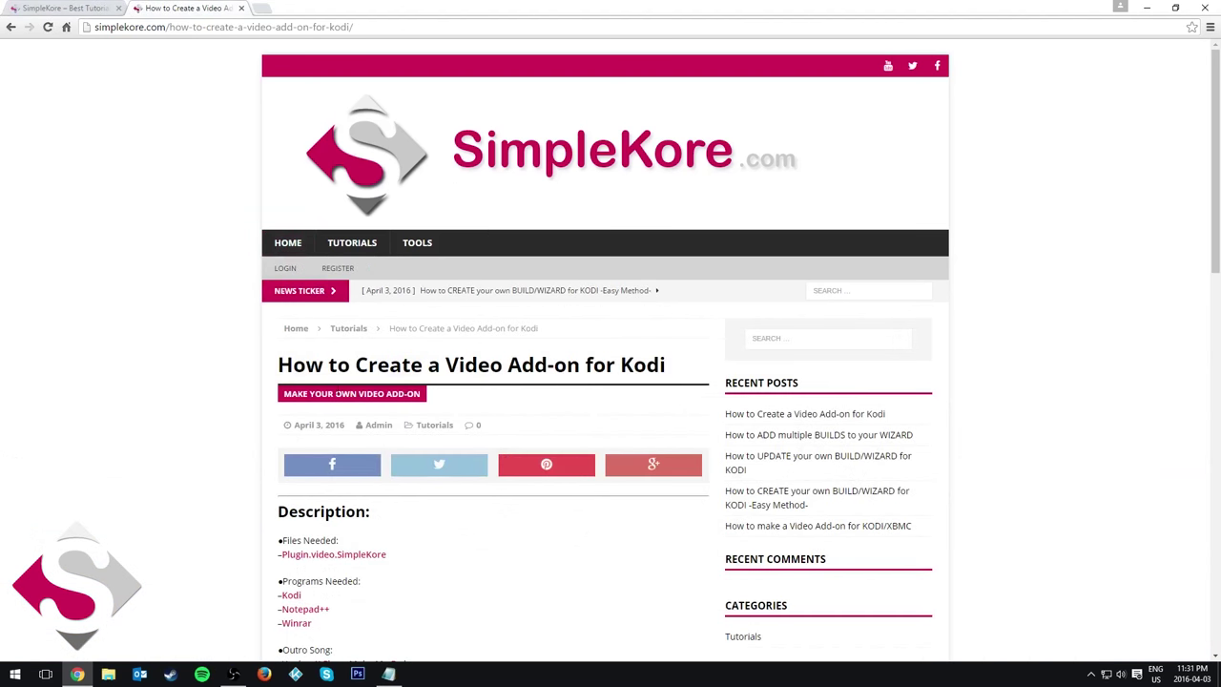
right_click(27, 214)
left_click(84, 252)
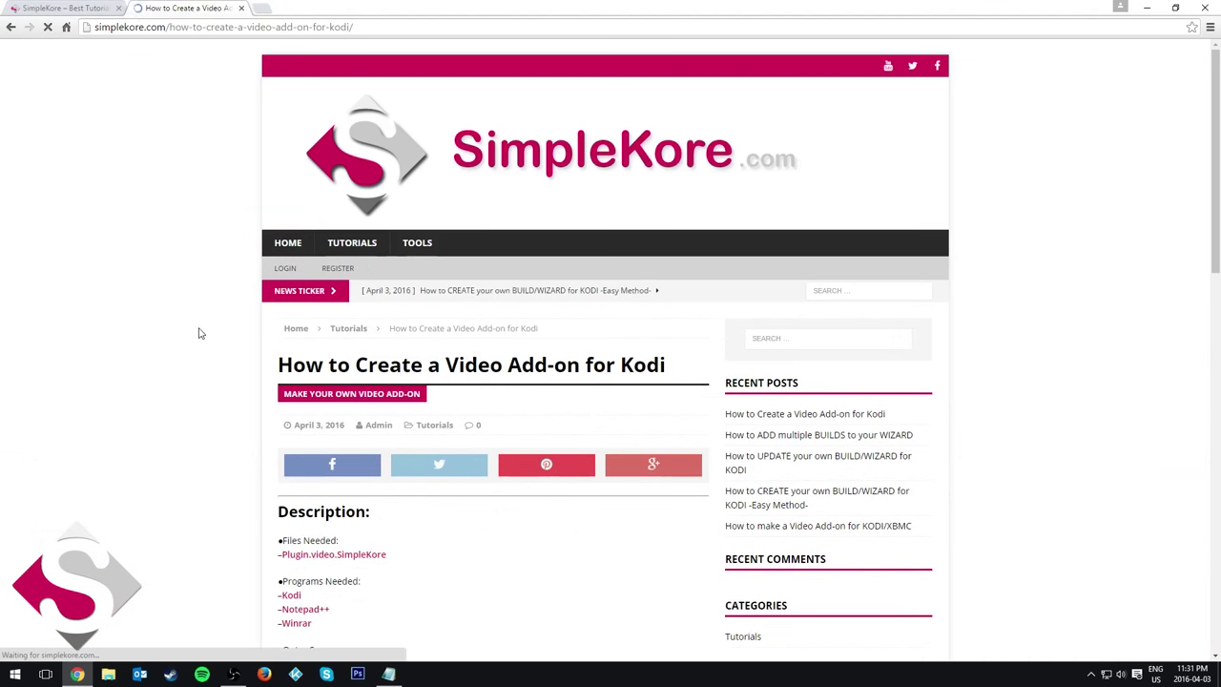
Step: Review the tutorial's description for the files and programs needed to create the video add-on
scroll(303, 378, "down", 3)
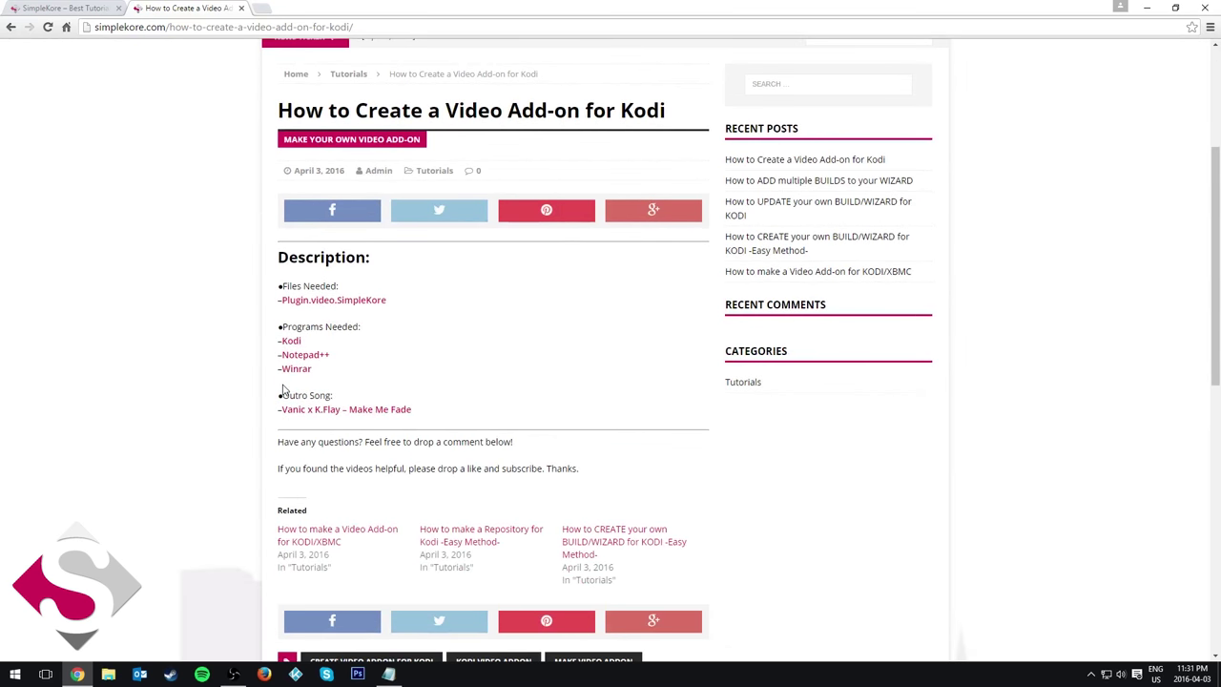
scroll(260, 378, "up", 2)
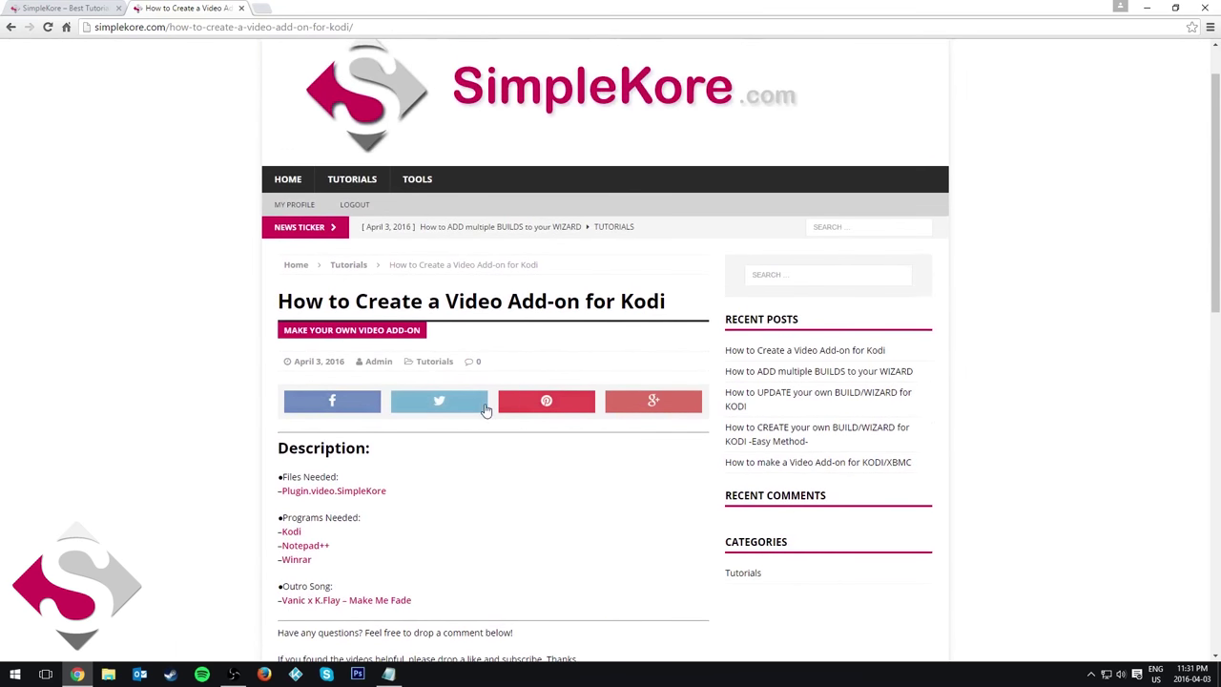
scroll(536, 292, "down", 3)
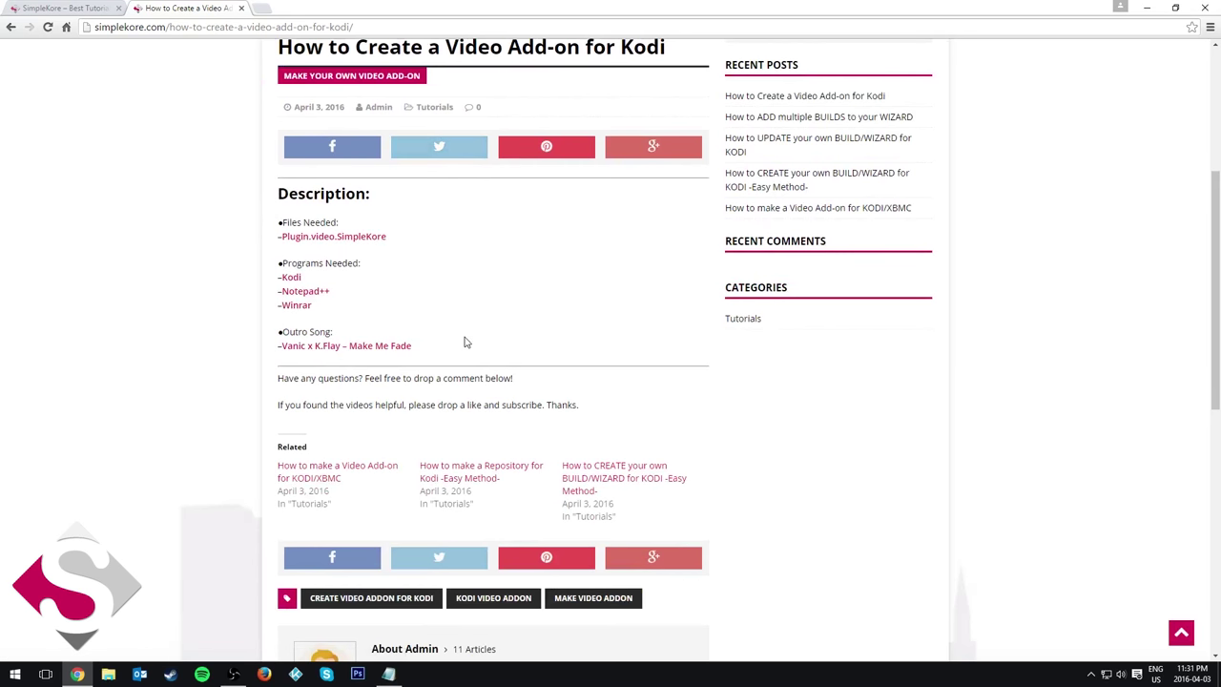
scroll(464, 343, "down", 2)
scroll(423, 340, "up", 3)
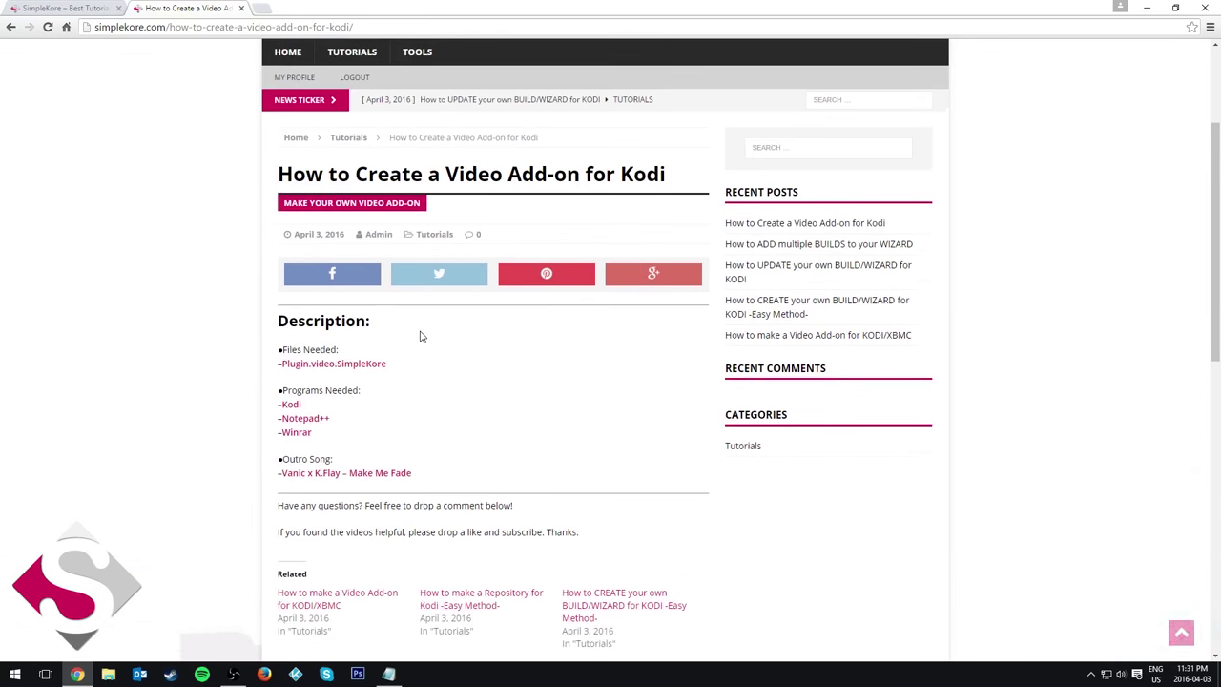
scroll(423, 337, "up", 2)
scroll(183, 223, "down", 1)
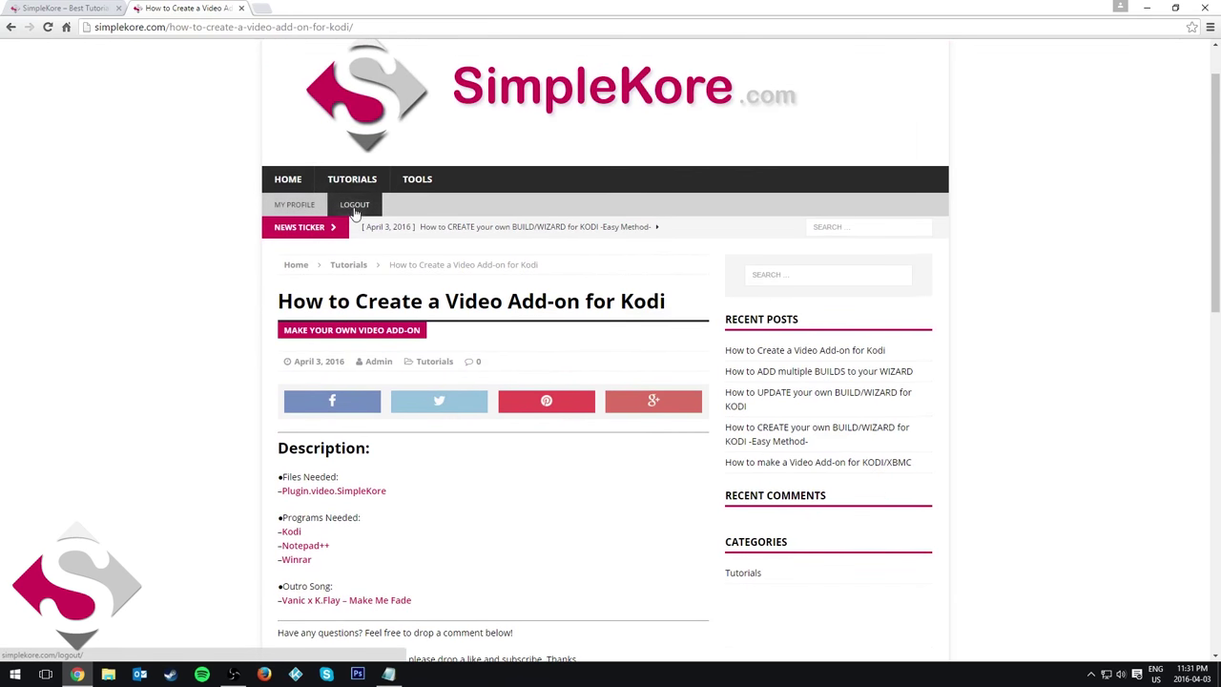
scroll(323, 245, "up", 2)
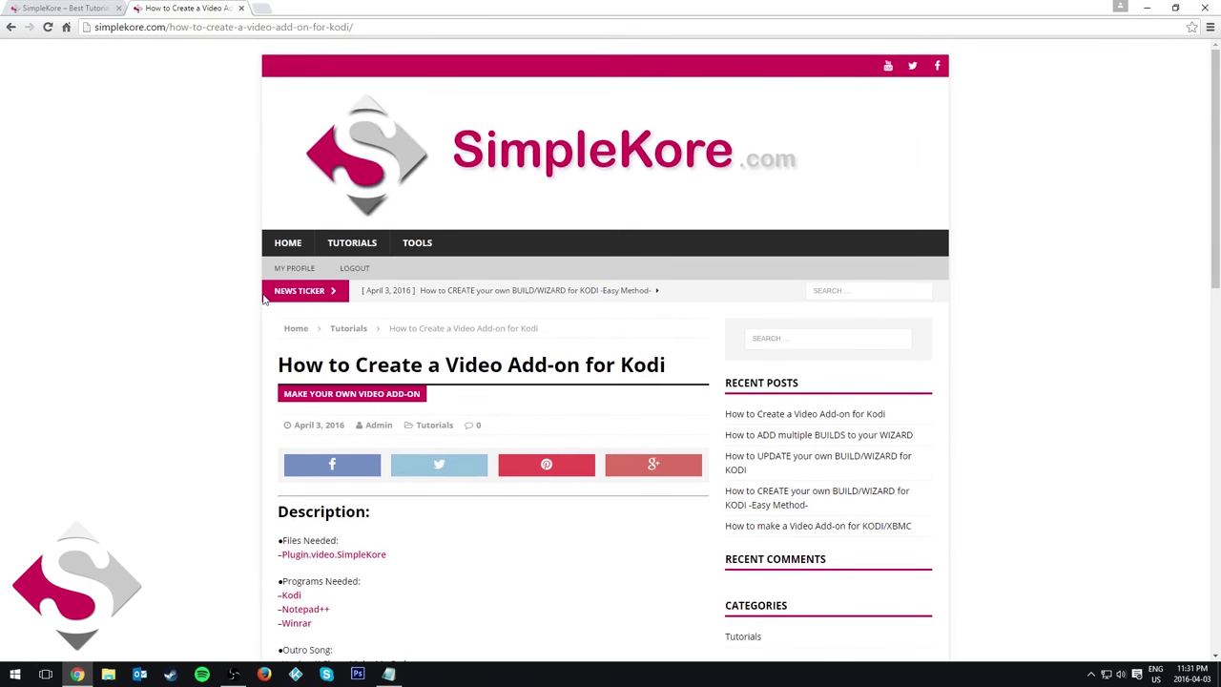
scroll(247, 331, "down", 2)
scroll(245, 333, "down", 2)
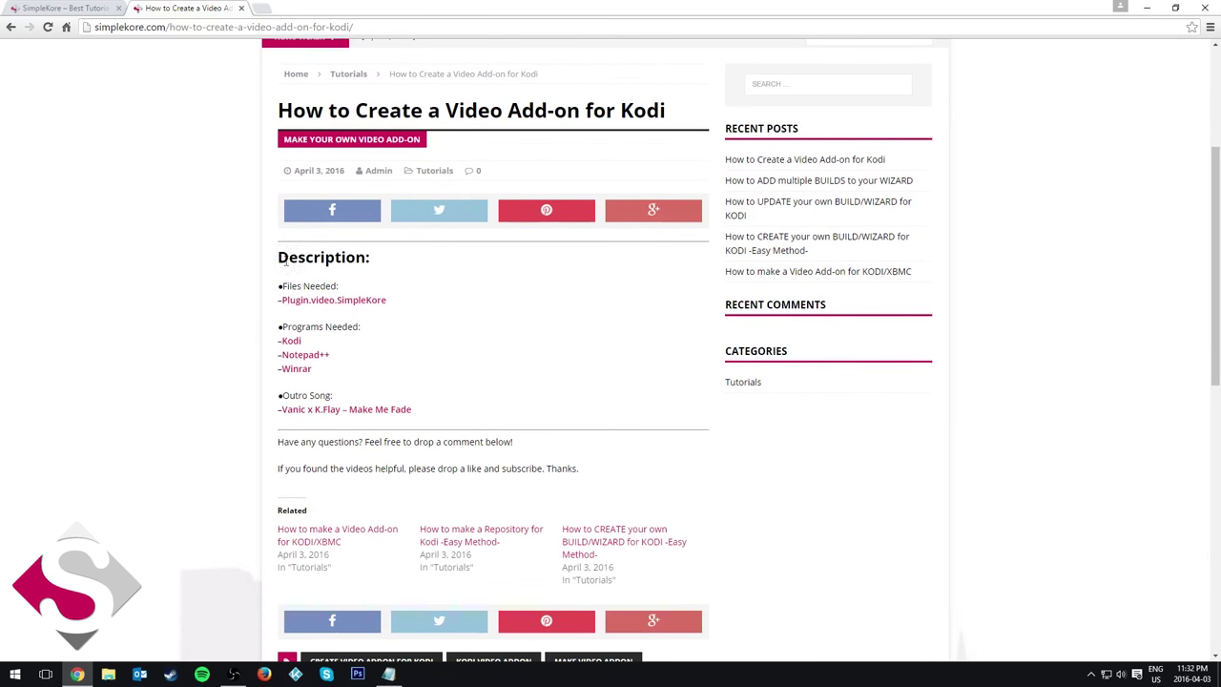
Step: Download the Plugin.video.SimpleKore file from the tutorial's link, skipping the adf.ly ad, and close the download page
left_click(308, 303)
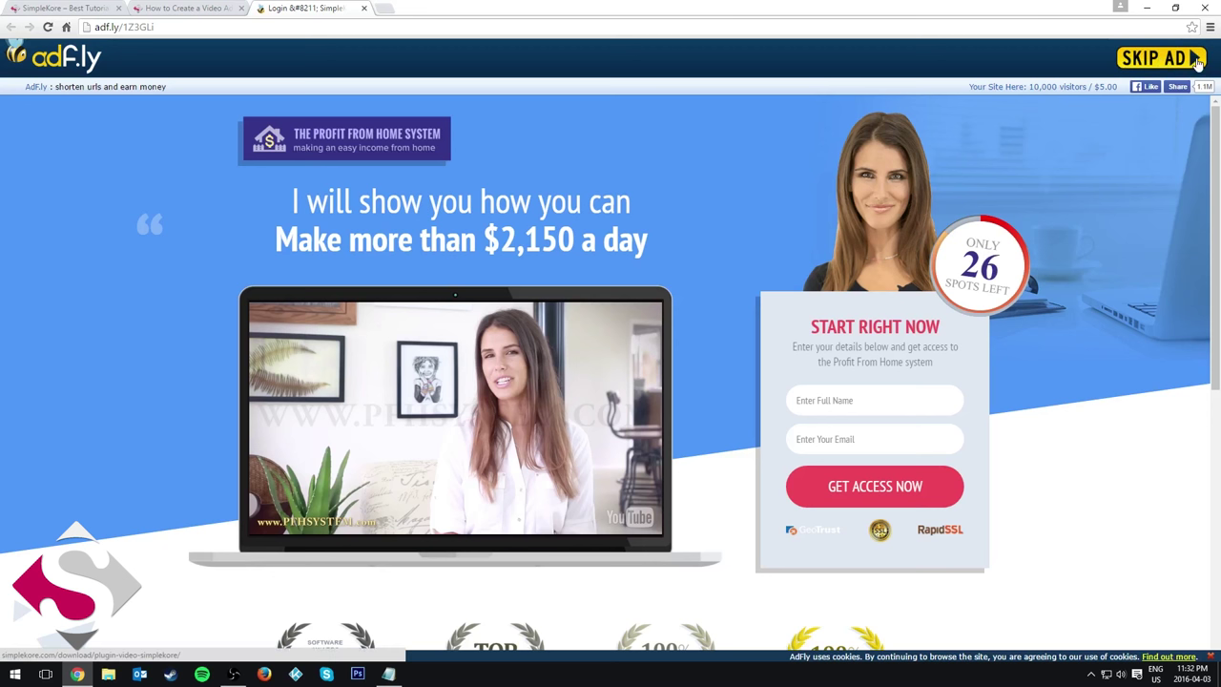
left_click(1197, 61)
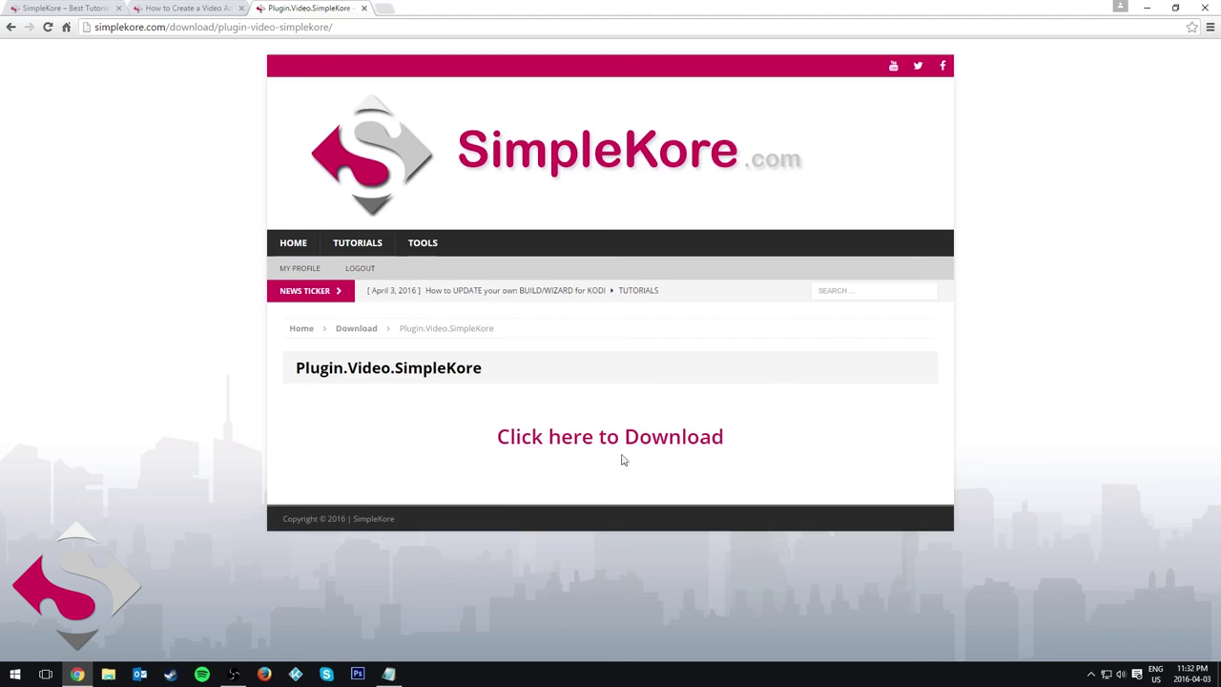
left_click(568, 440)
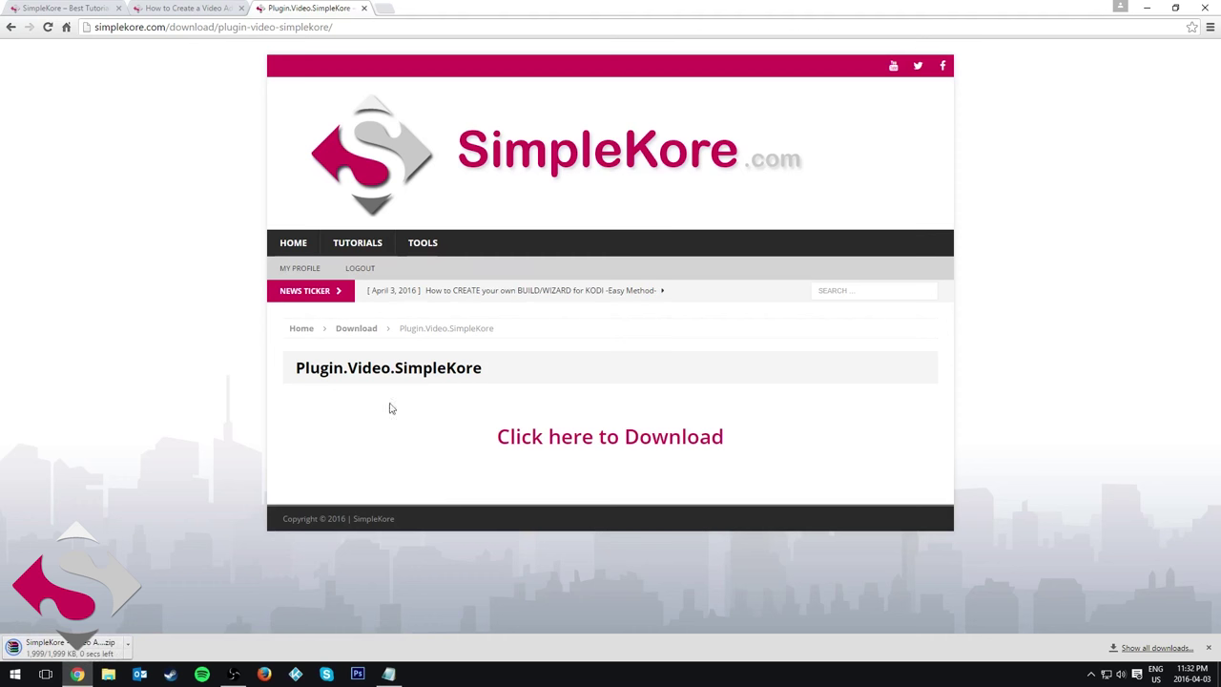
left_click(363, 7)
Step: Open the WinRAR download page from the tutorial's list of needed programs and return to the tutorial page
scroll(403, 378, "down", 2)
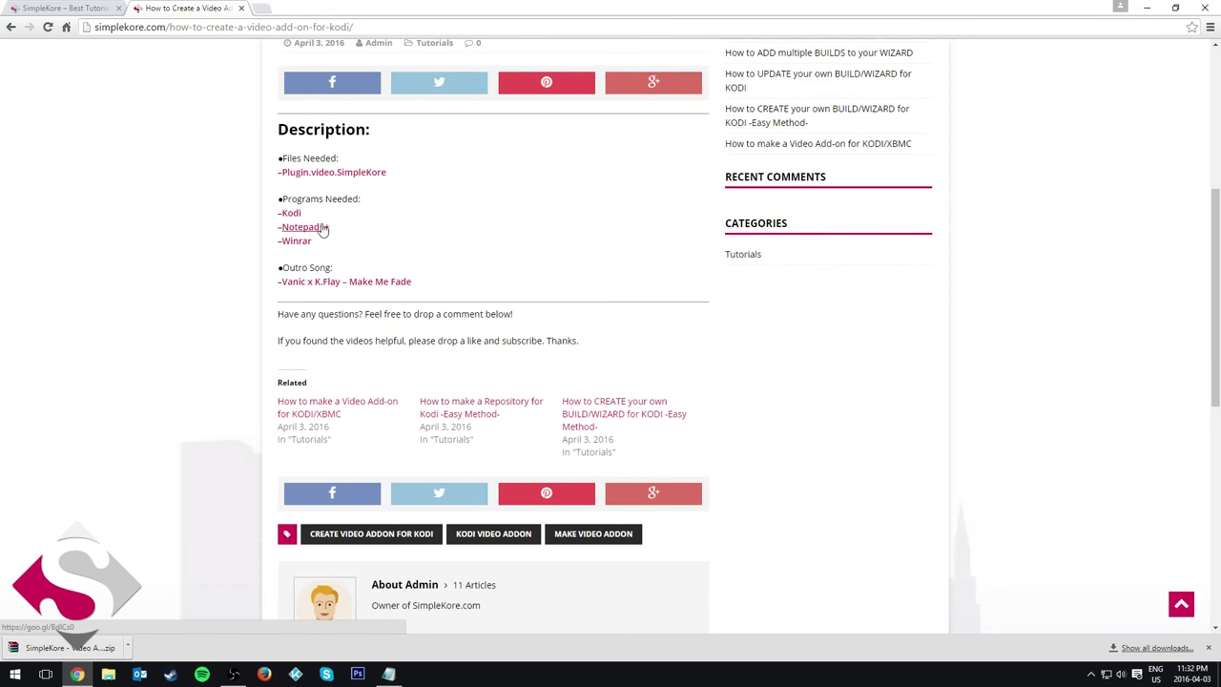
left_click(303, 243)
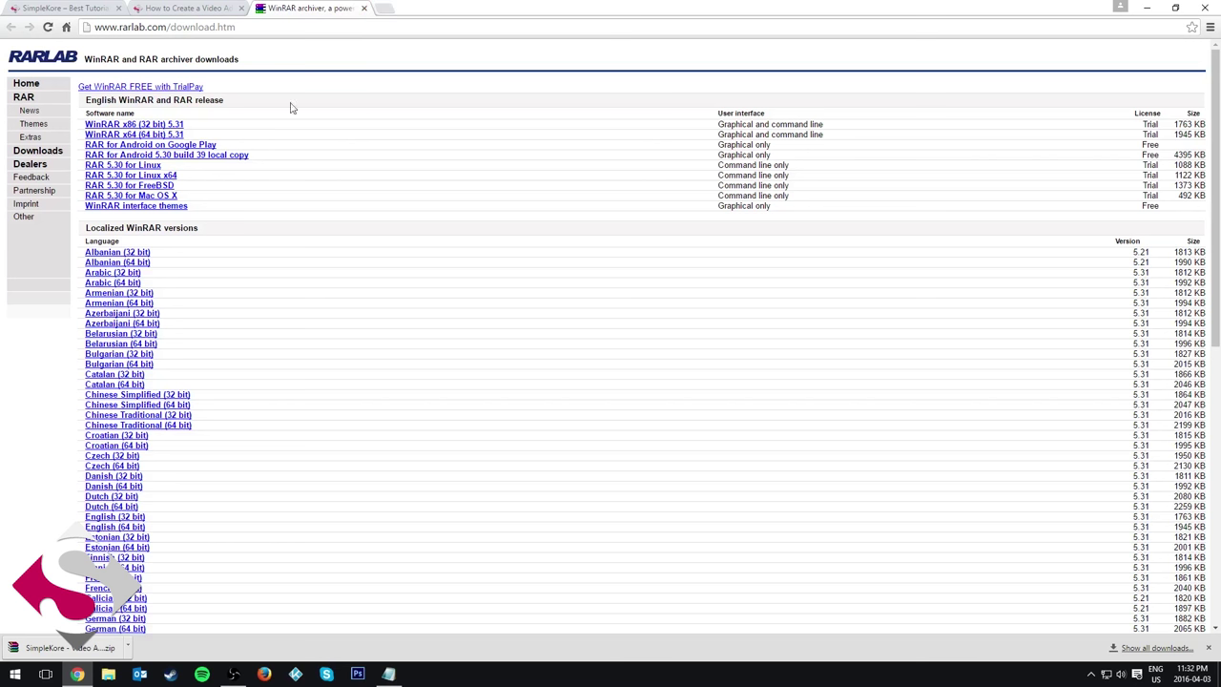
left_click(188, 7)
left_click(300, 8)
left_click(224, 7)
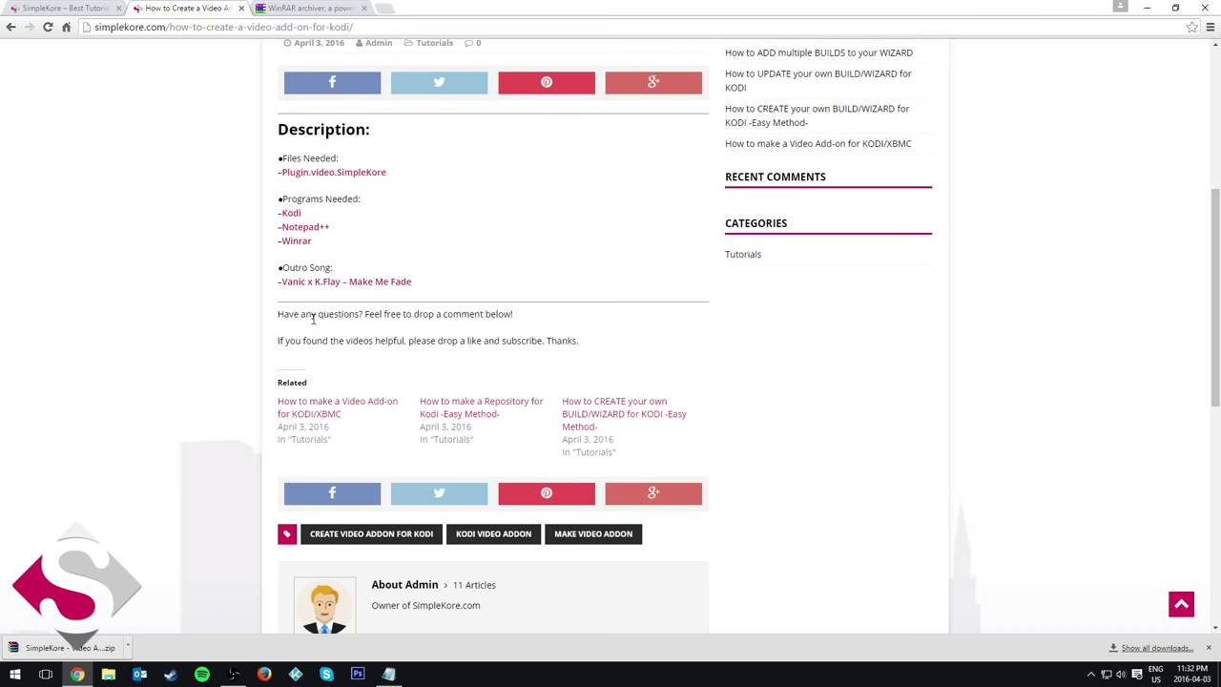
Step: Open the Notepad++ download page from the tutorial's list of needed programs, and close it and the WinRAR page
left_click(308, 227)
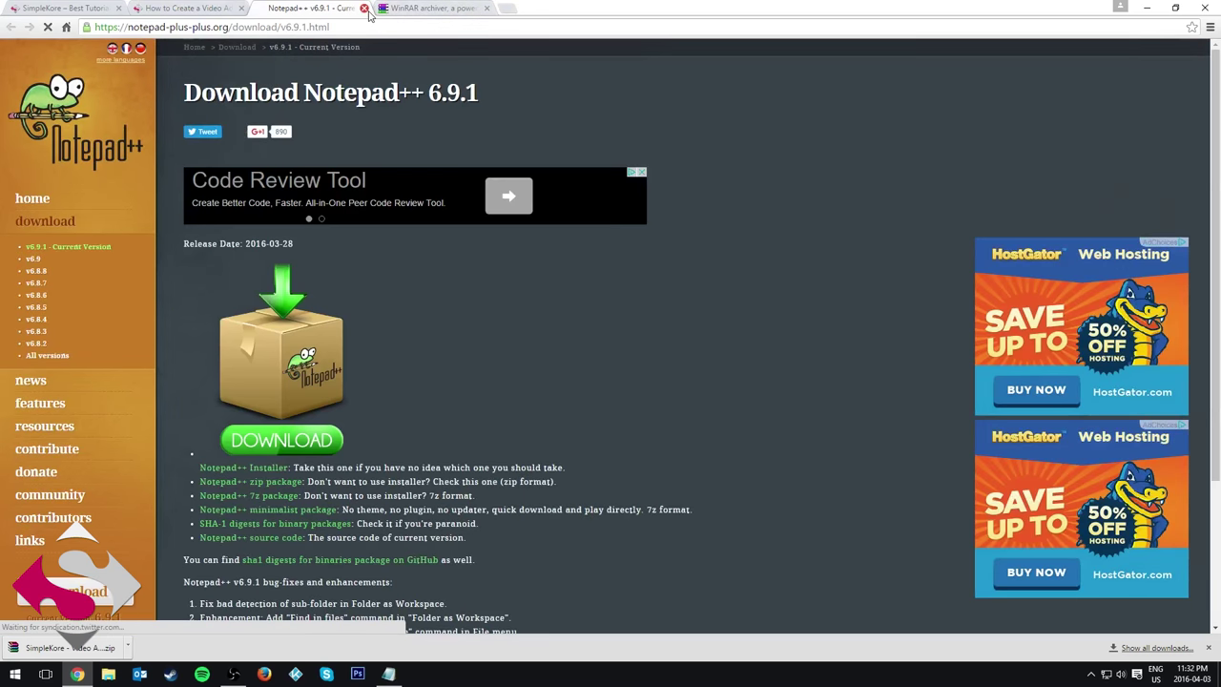
left_click(365, 8)
left_click(365, 8)
scroll(403, 379, "up", 3)
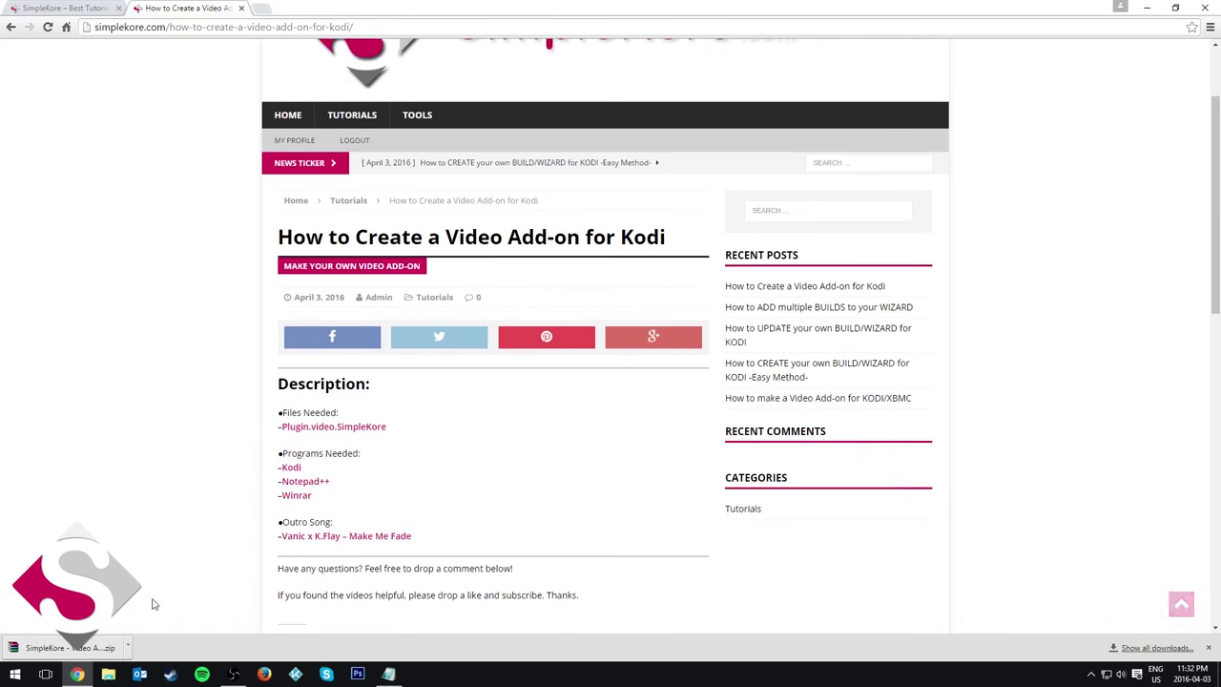
scroll(163, 581, "down", 1)
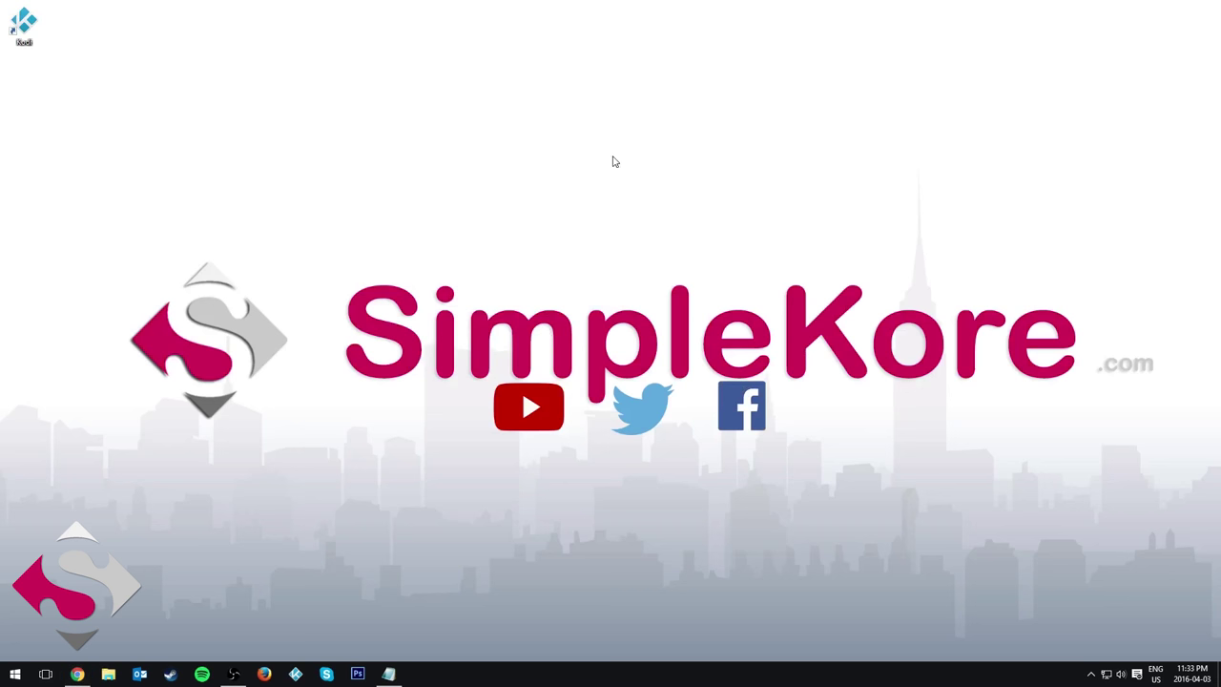
Step: Extract the SimpleKore - Video Addon V2.zip archive directly onto the desktop and move the archive beside the Kodi shortcut
left_click_drag(611, 159, 605, 163)
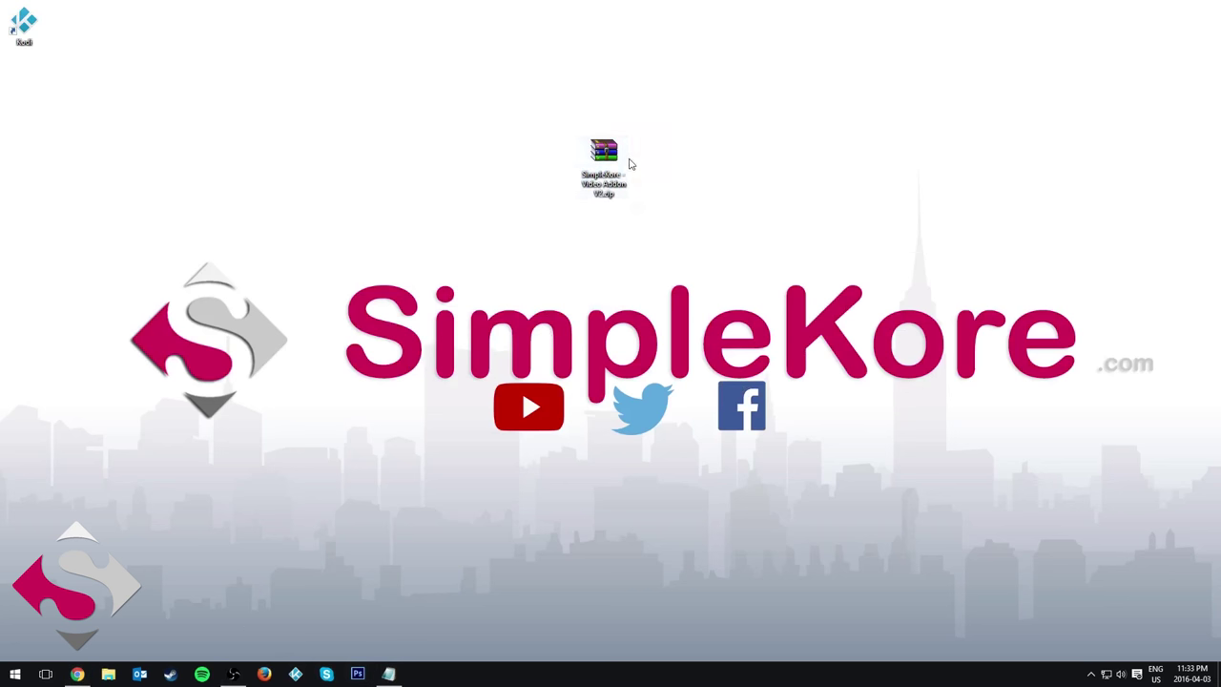
right_click(611, 161)
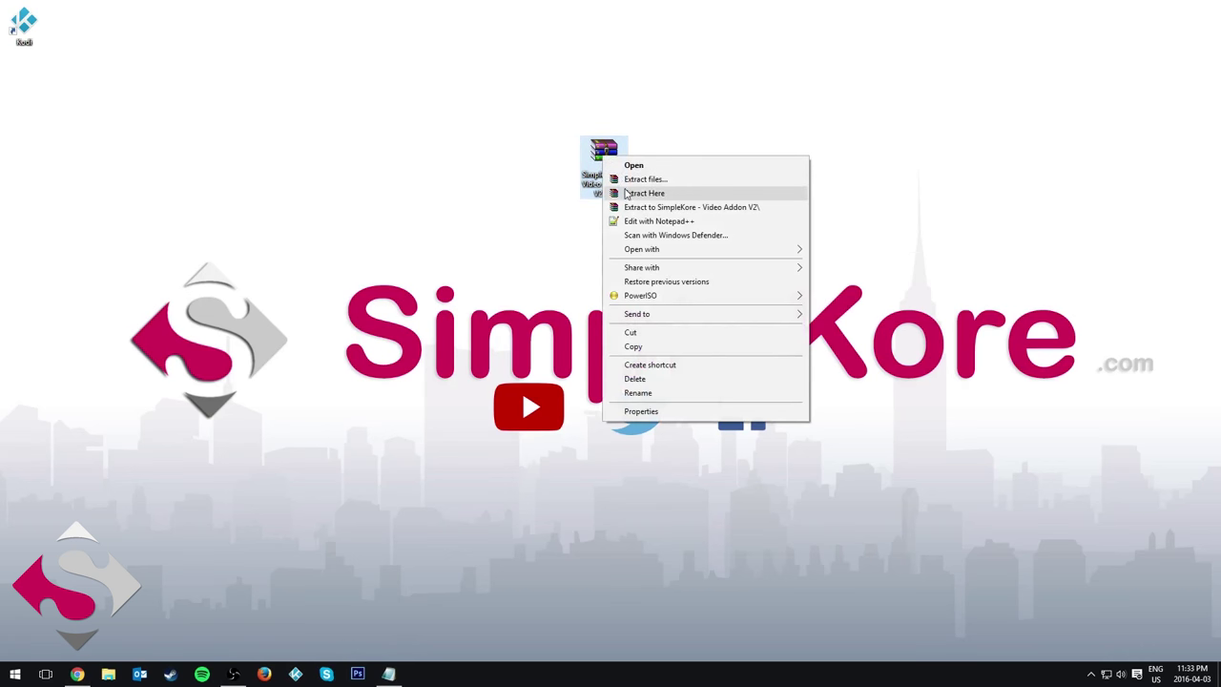
left_click(644, 194)
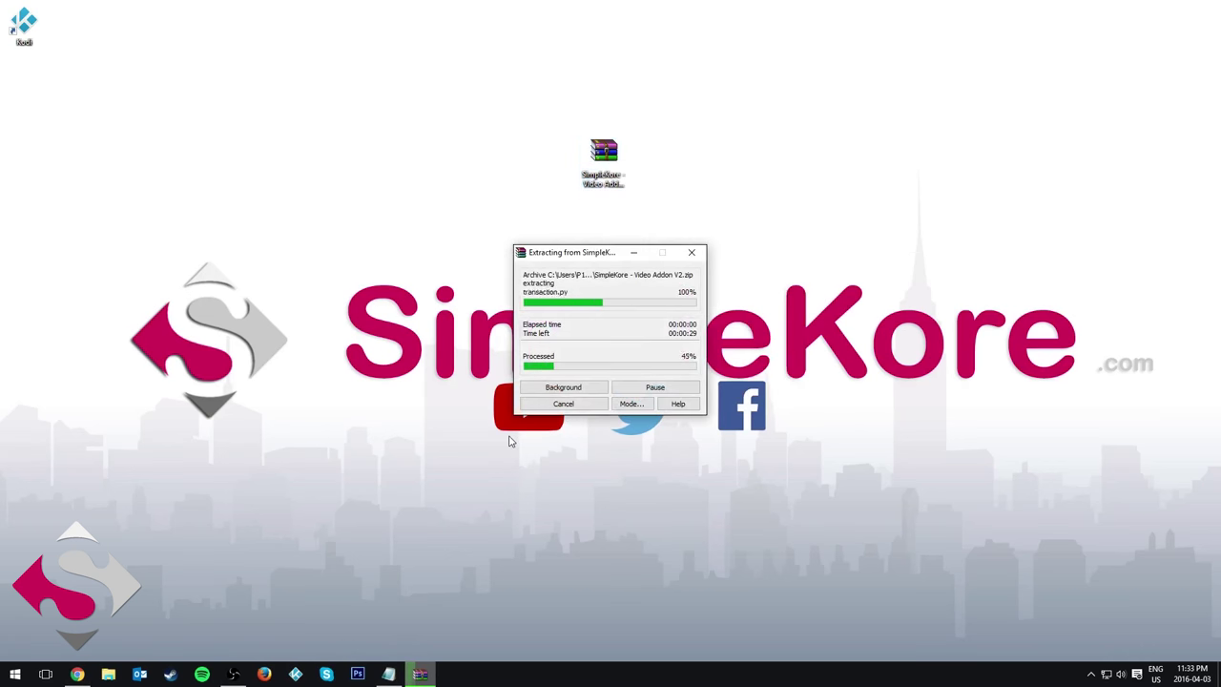
left_click_drag(491, 105, 105, 59)
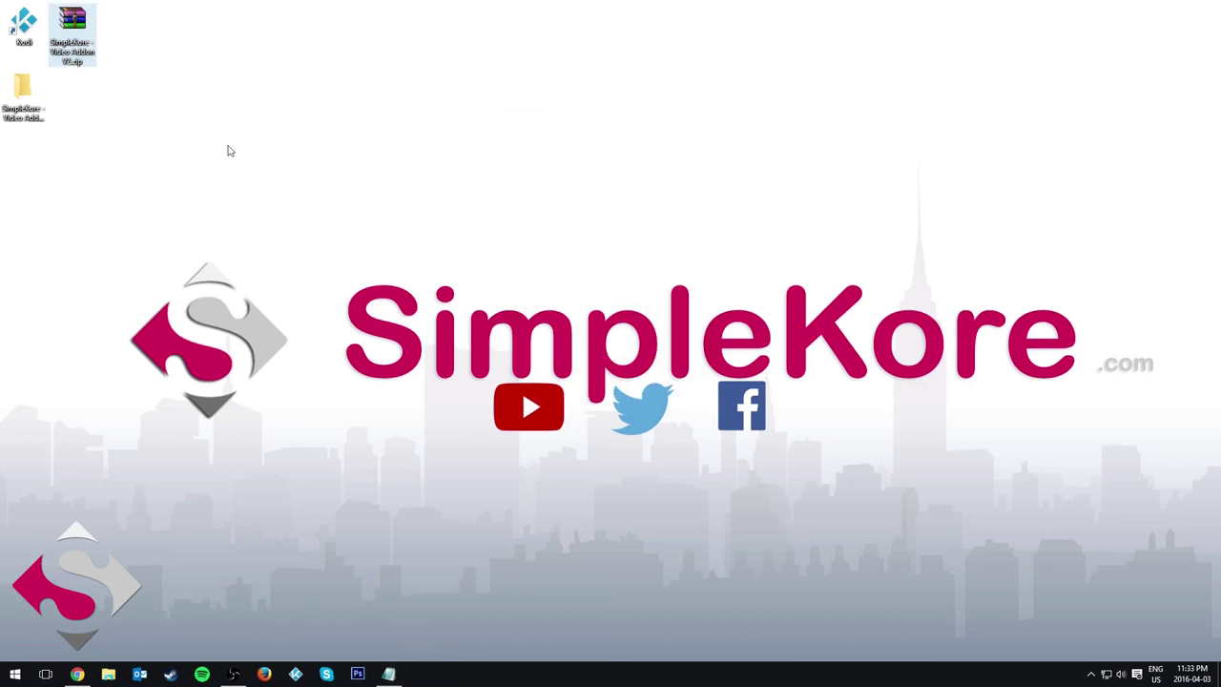
Step: Move the extracted SimpleKore - Video Addon V2 folder to the middle of the desktop and open it
right_click(327, 193)
left_click(355, 230)
left_click(27, 98)
left_click_drag(26, 98, 653, 223)
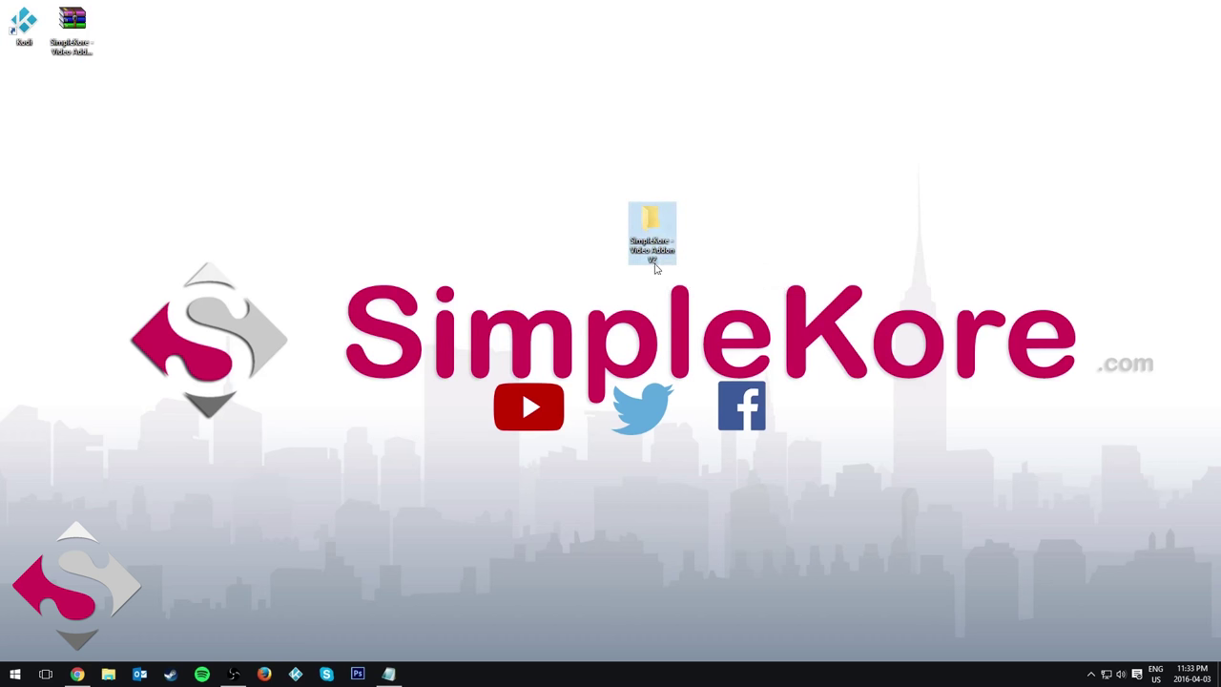
double_click(659, 256)
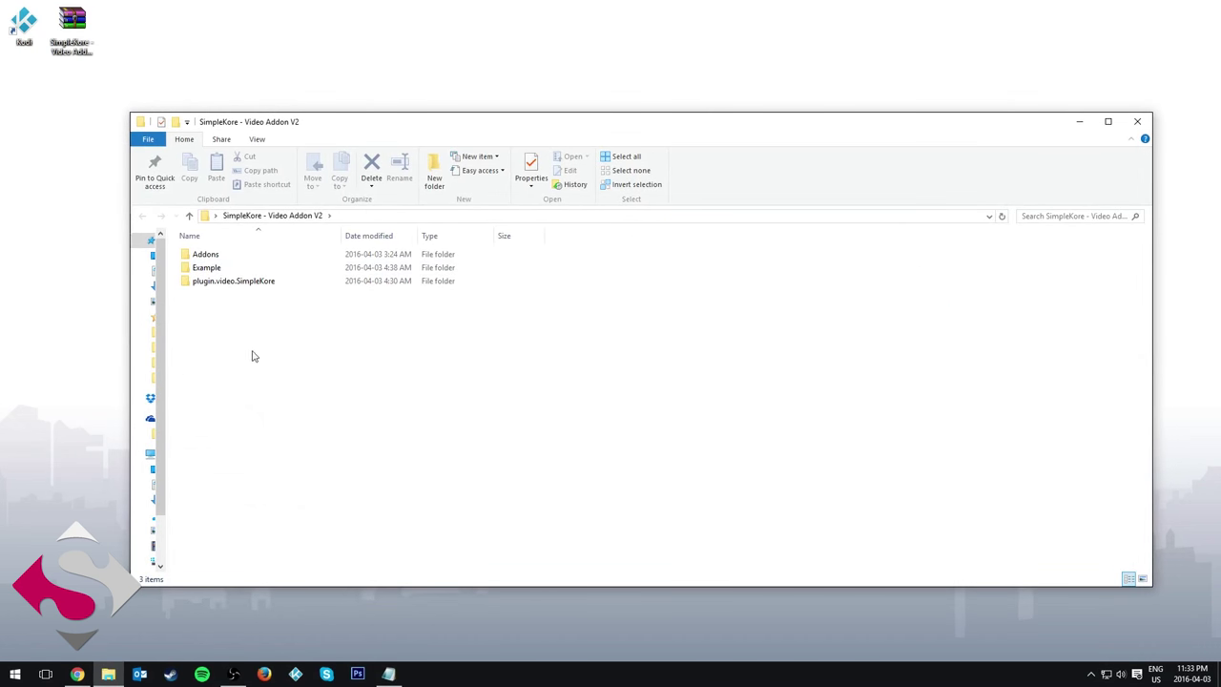
left_click_drag(315, 365, 391, 248)
left_click(386, 372)
Step: Open Kodi's data folder in AppData\Roaming using the Run dialog
left_click(15, 673)
type("run")
key("Return")
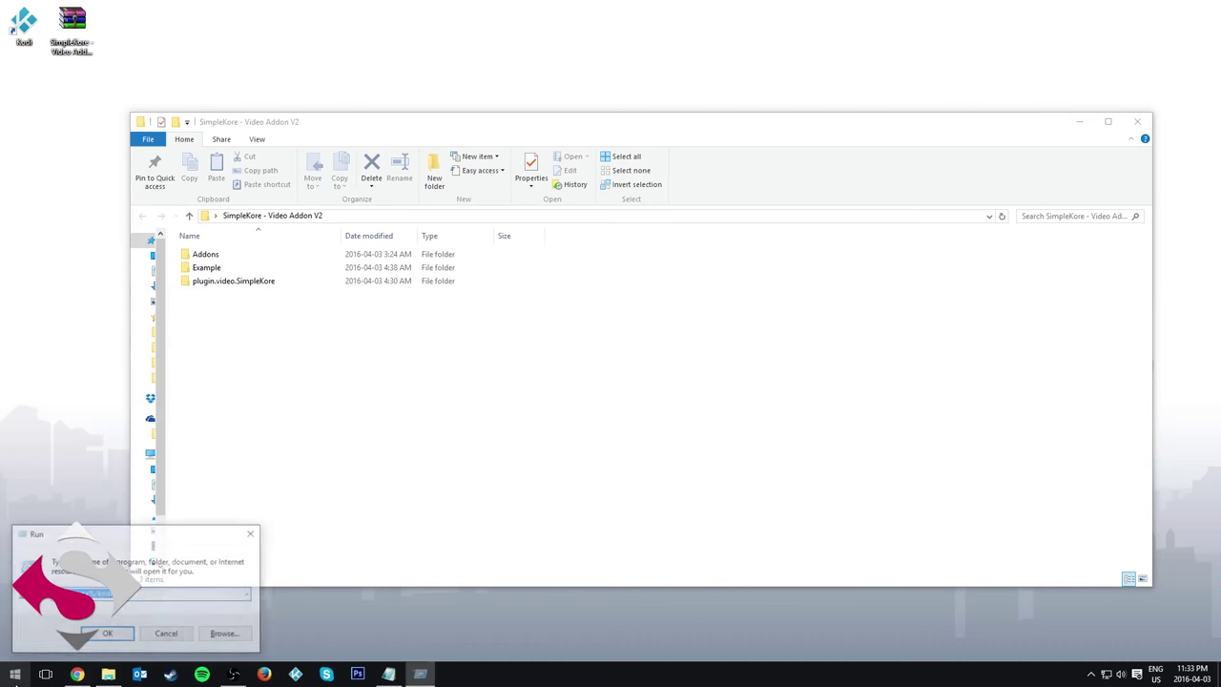
key("Return")
Step: Delete all files and folders inside the Kodi data folder and close its window
left_click_drag(389, 463, 462, 277)
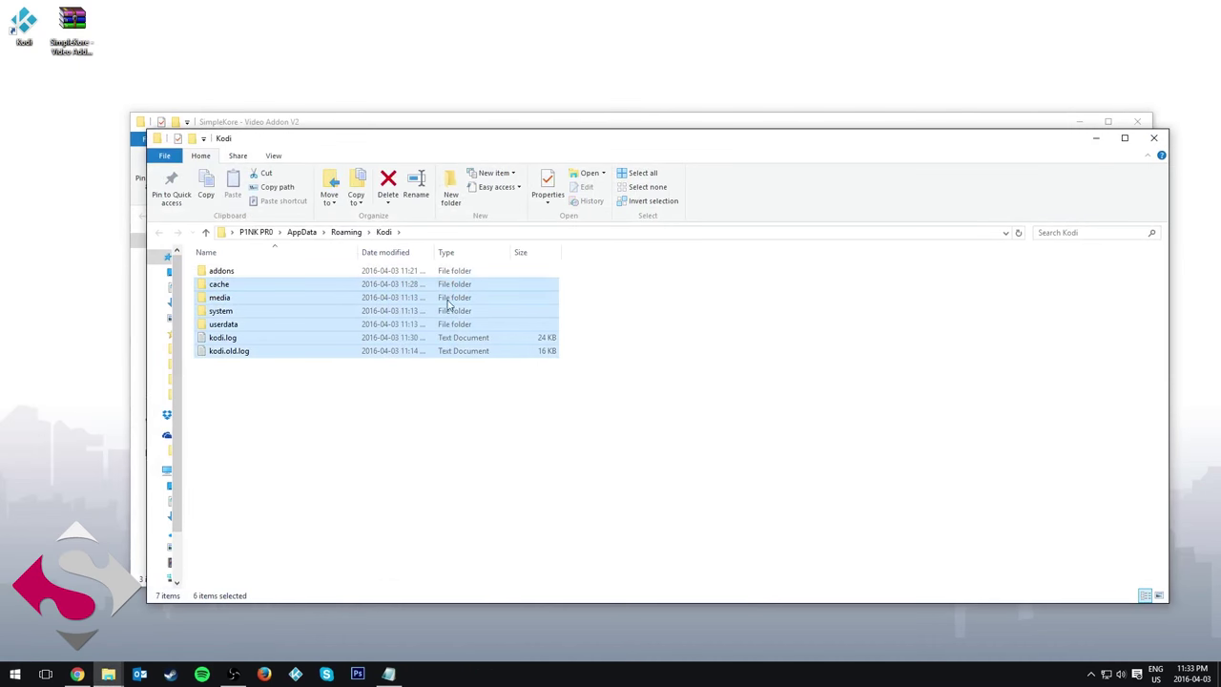
left_click_drag(449, 436, 414, 243)
right_click(441, 327)
left_click(474, 564)
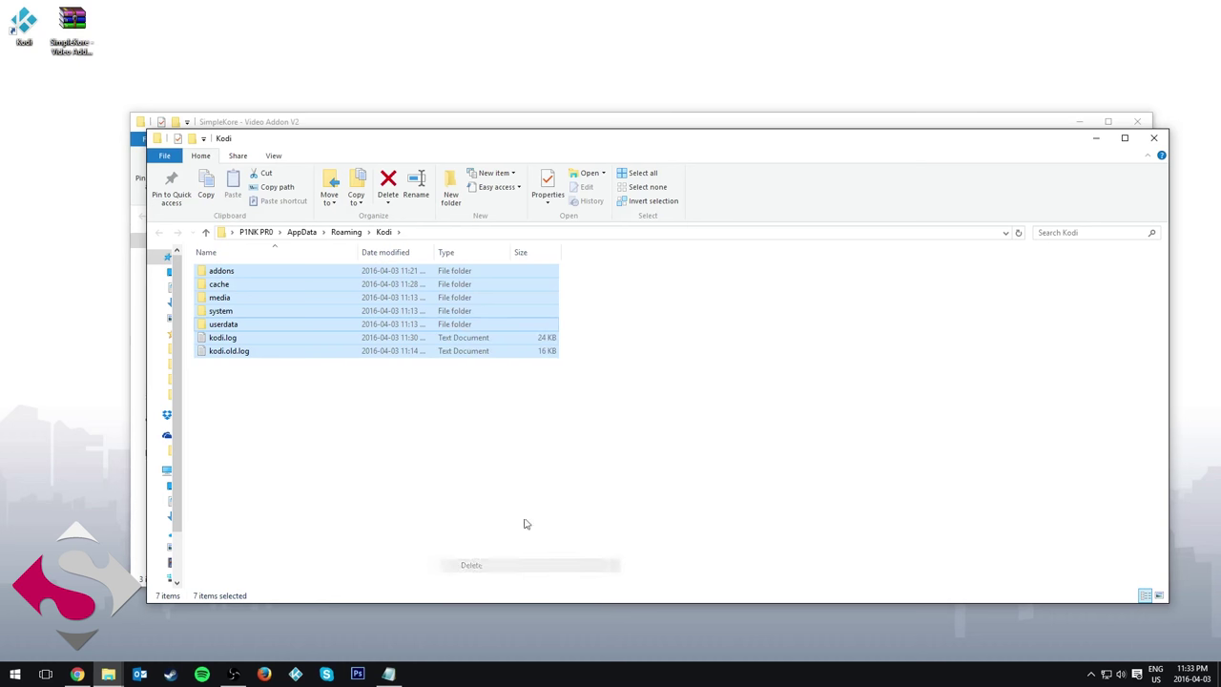
left_click(1154, 137)
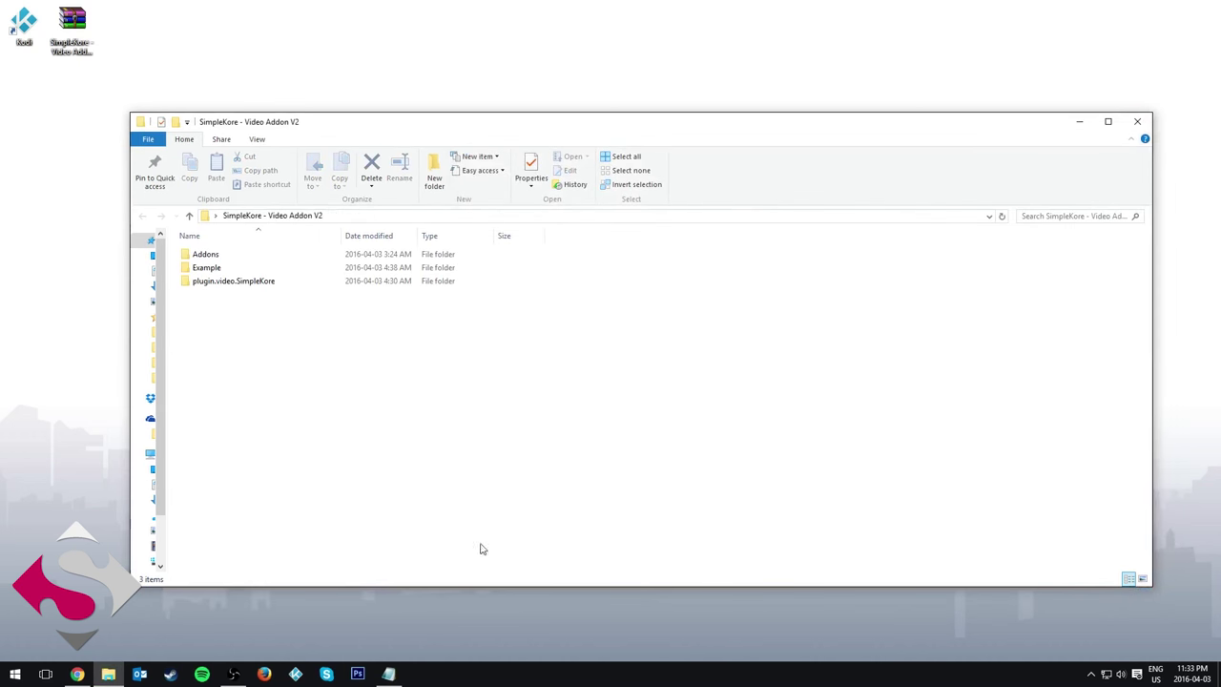
Step: Launch Kodi, wait for its home screen to load, and exit it
left_click(296, 674)
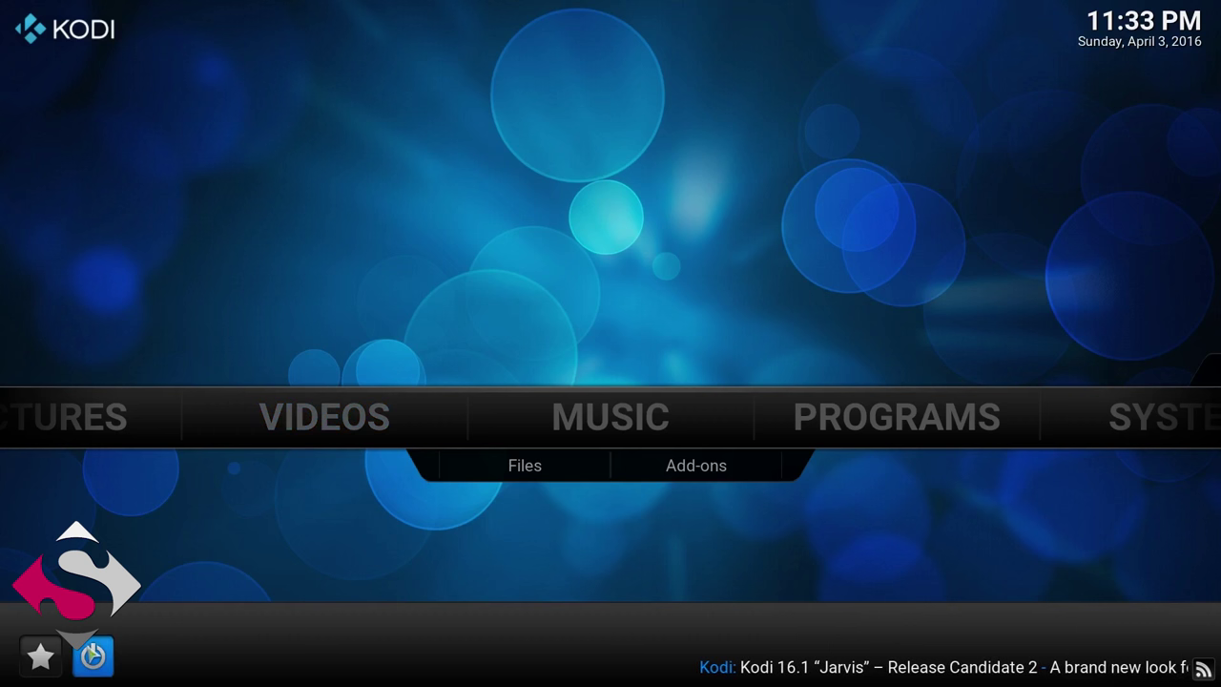
left_click(92, 655)
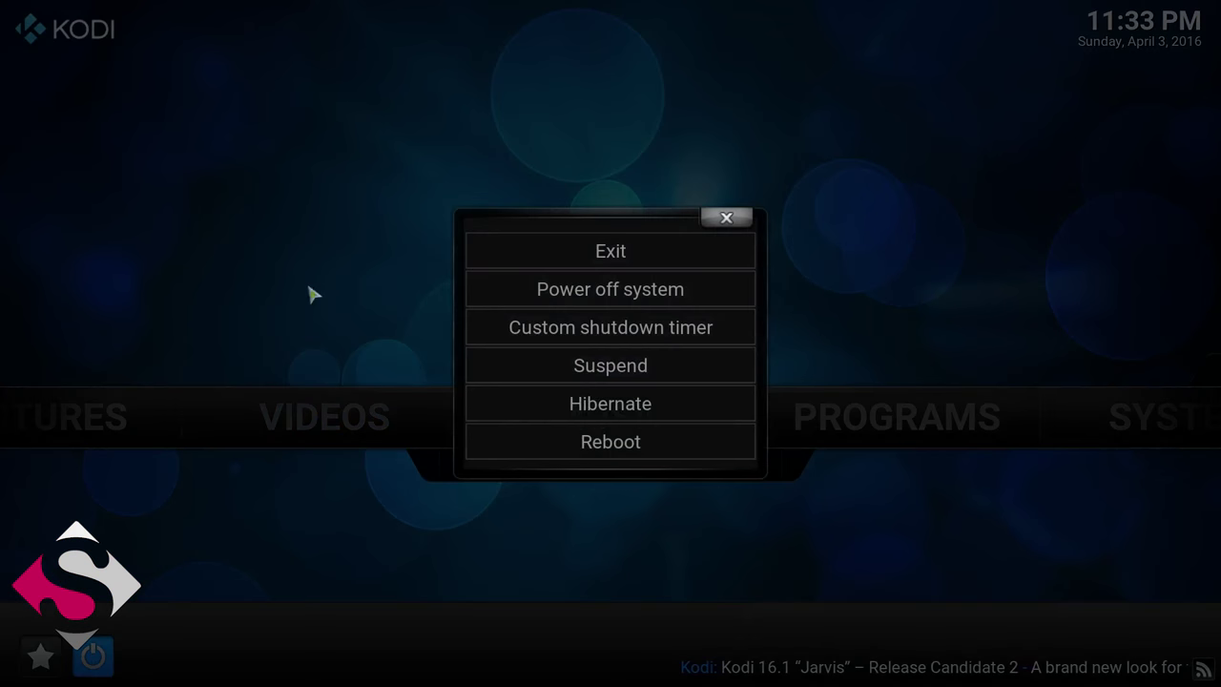
left_click(565, 250)
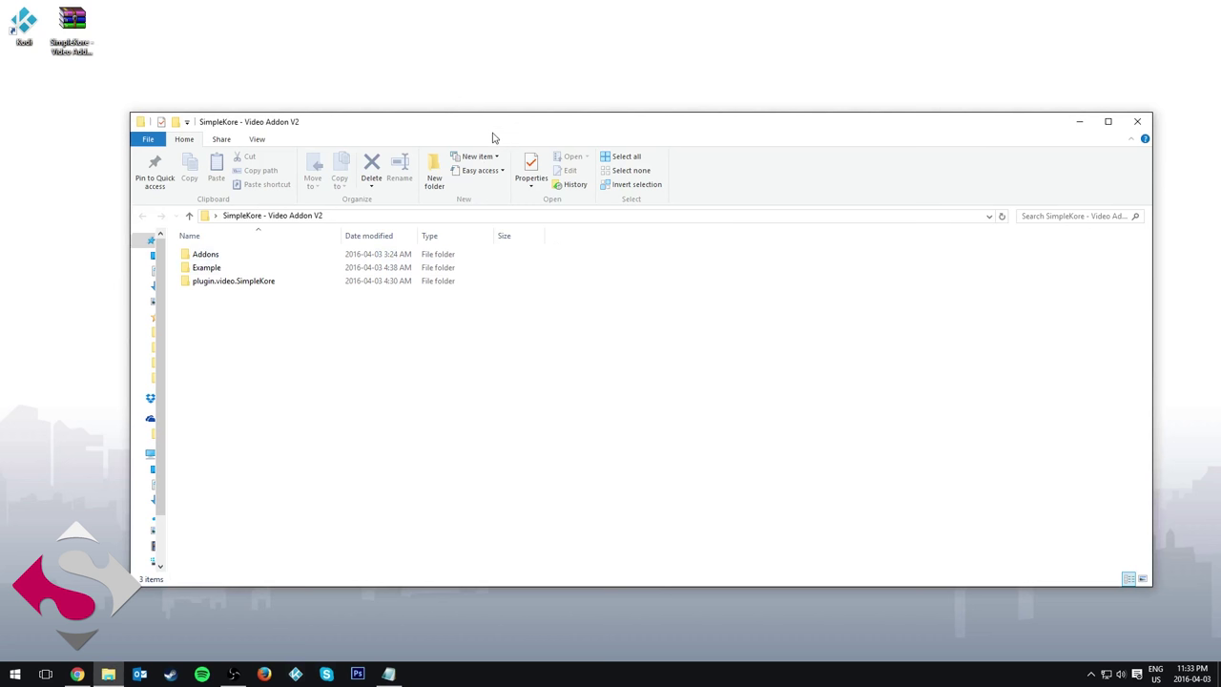
Step: Examine the add-on and script module folders inside the Addons folder of SimpleKore - Video Addon V2
double_click(227, 258)
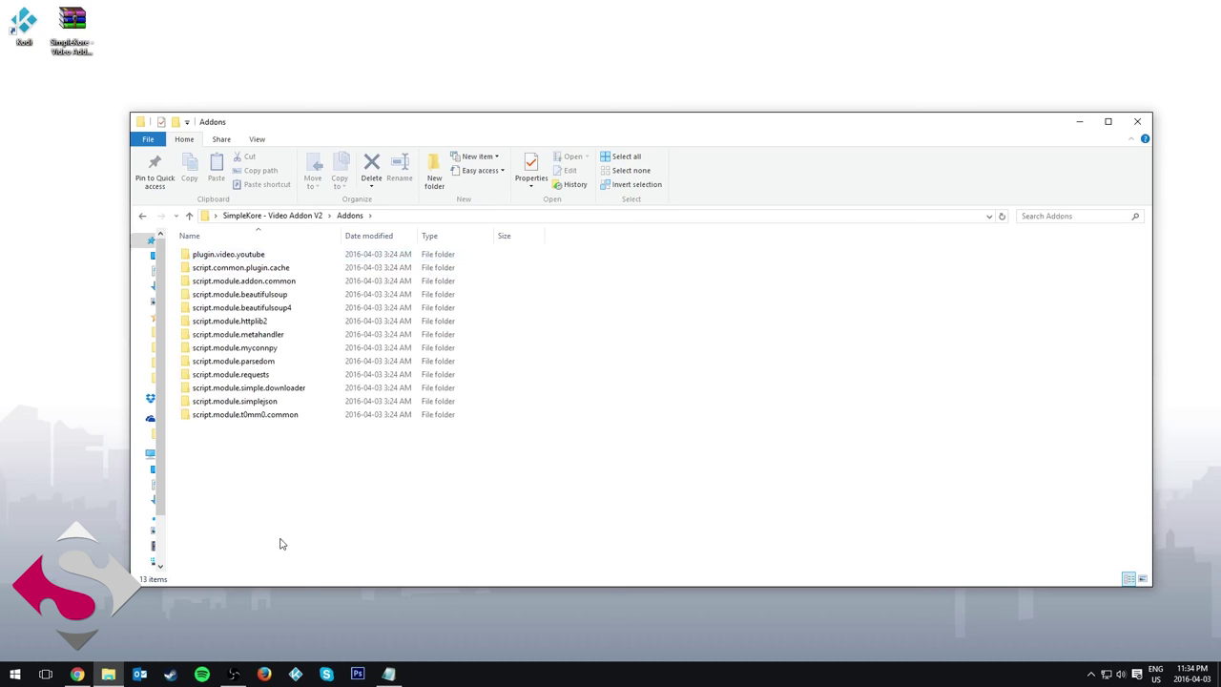
left_click_drag(278, 540, 481, 251)
left_click_drag(385, 509, 305, 250)
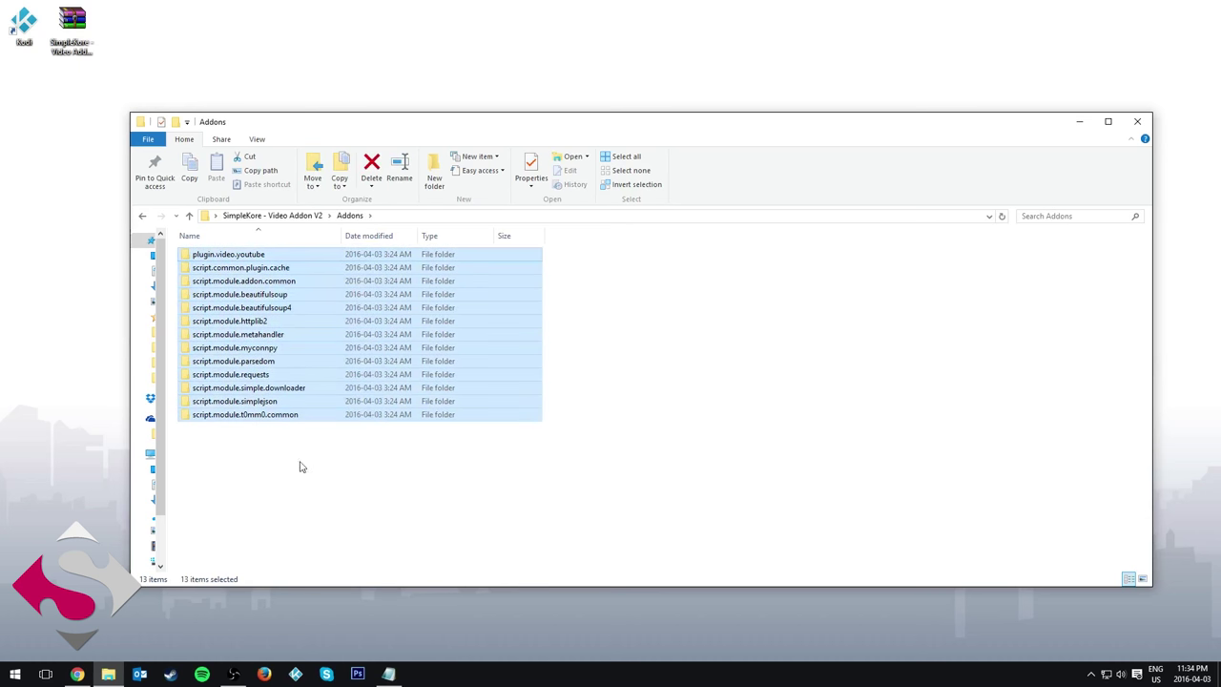
left_click(300, 464)
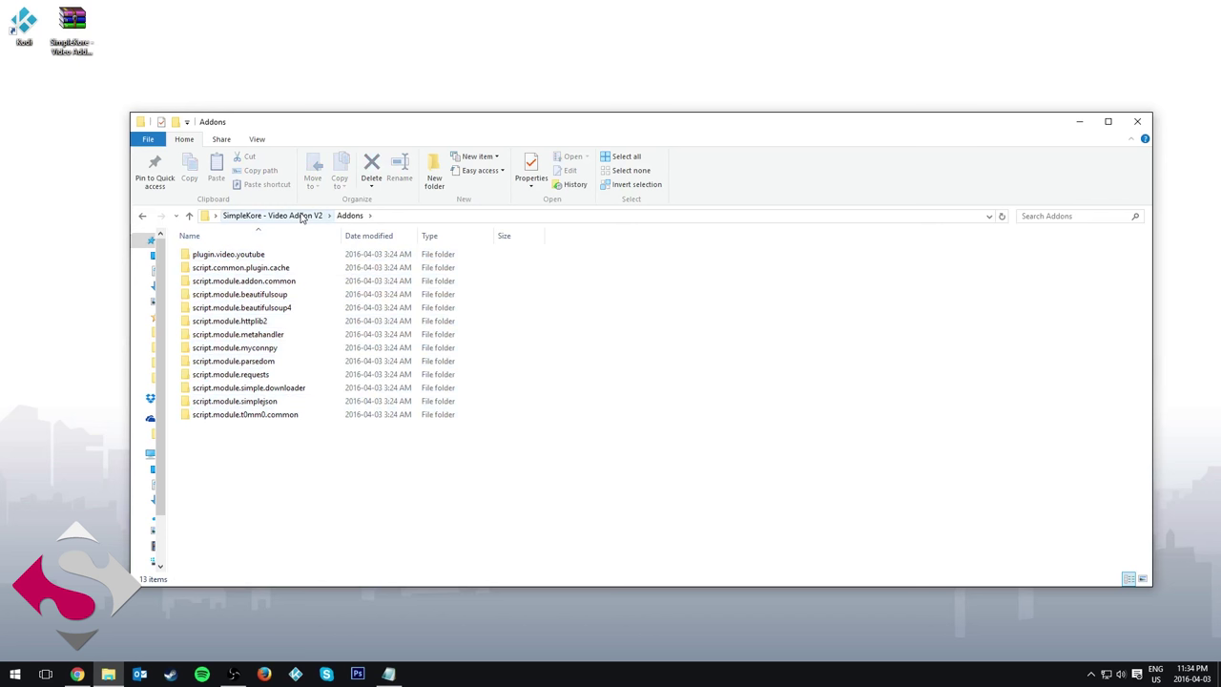
left_click_drag(283, 468, 301, 240)
left_click(289, 452)
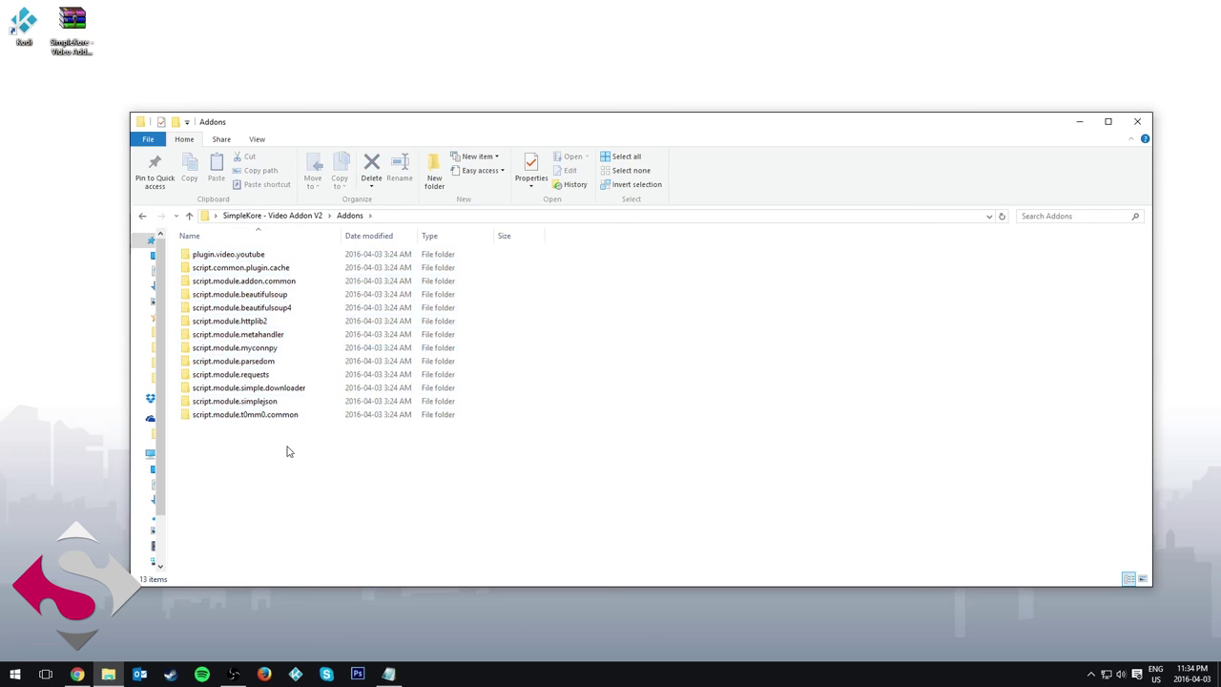
left_click(298, 217)
left_click(285, 284)
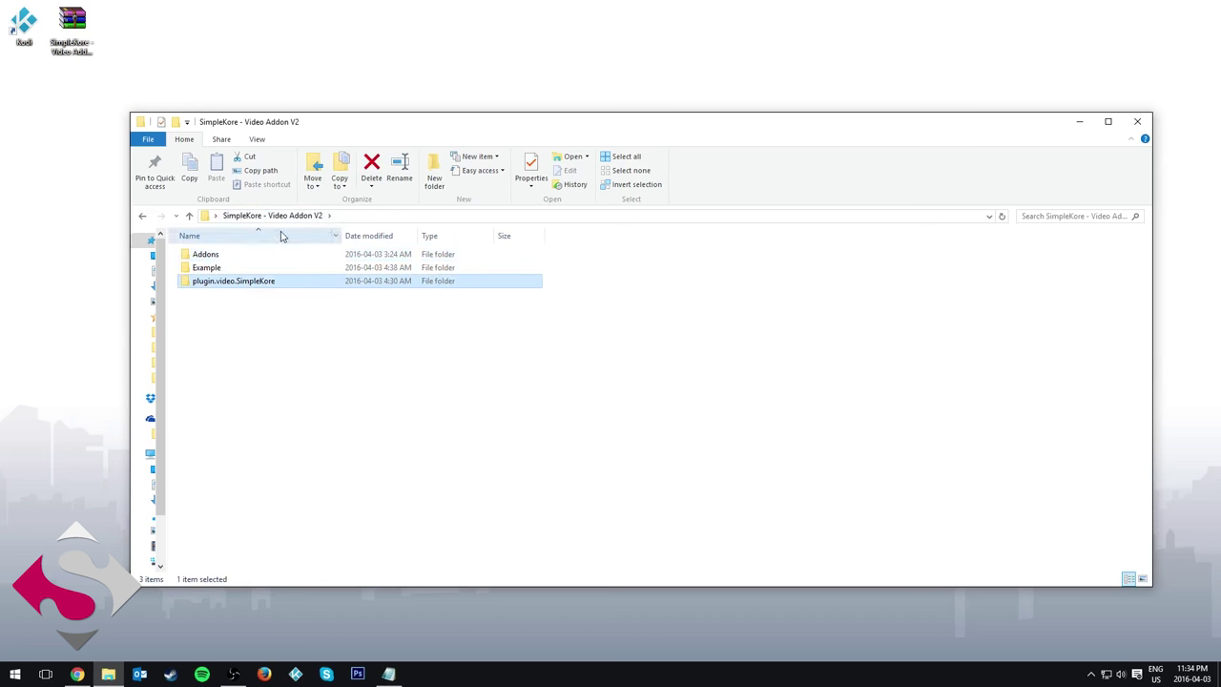
double_click(280, 260)
left_click_drag(289, 480, 266, 223)
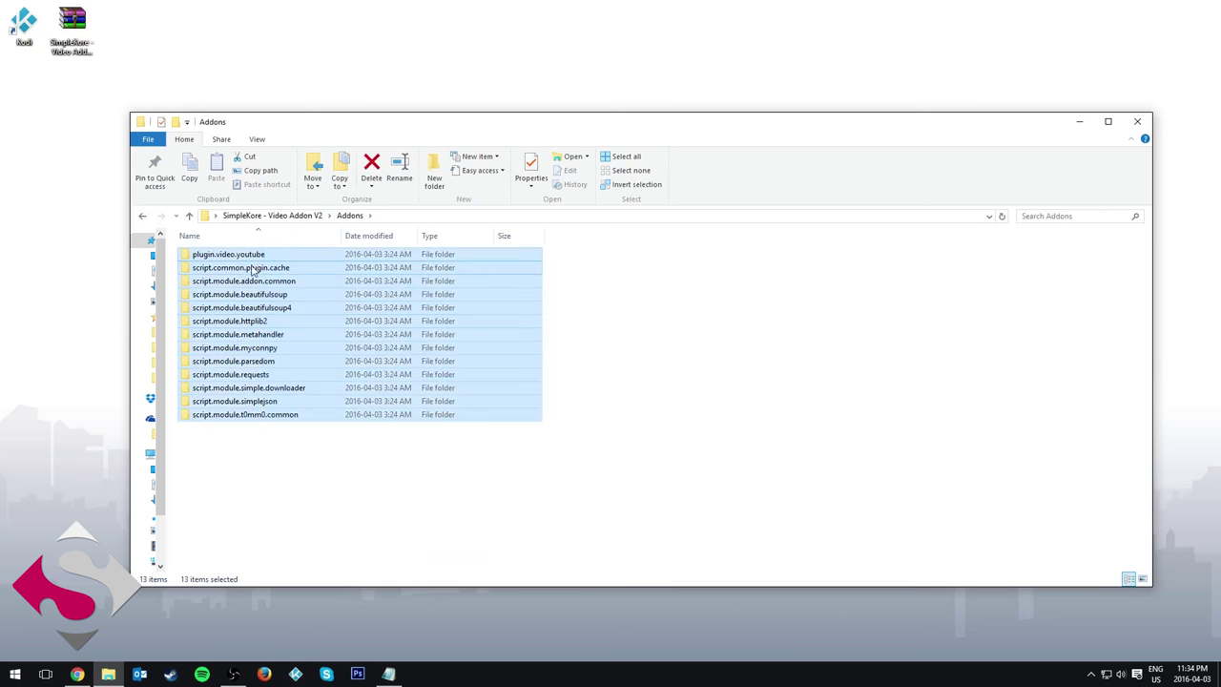
left_click(239, 471)
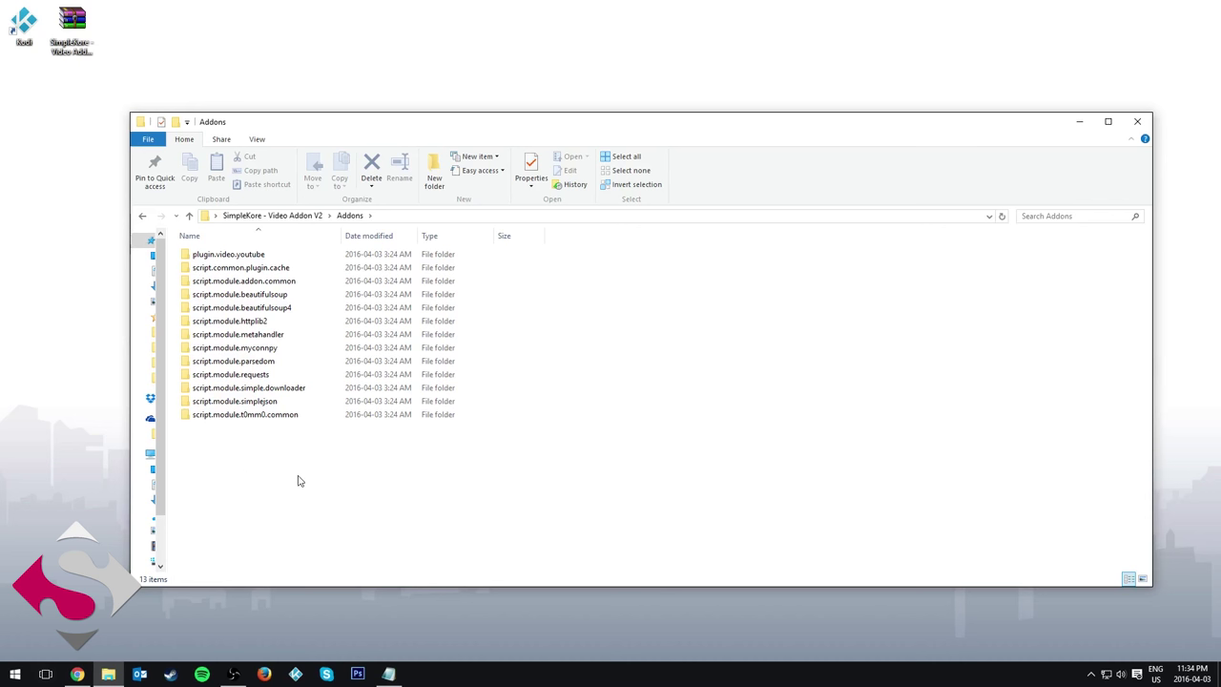
Step: Compare the plugin.video.SimpleKore folder with the contents of the Addons folder, ending in the SimpleKore - Video Addon V2 folder
left_click(273, 215)
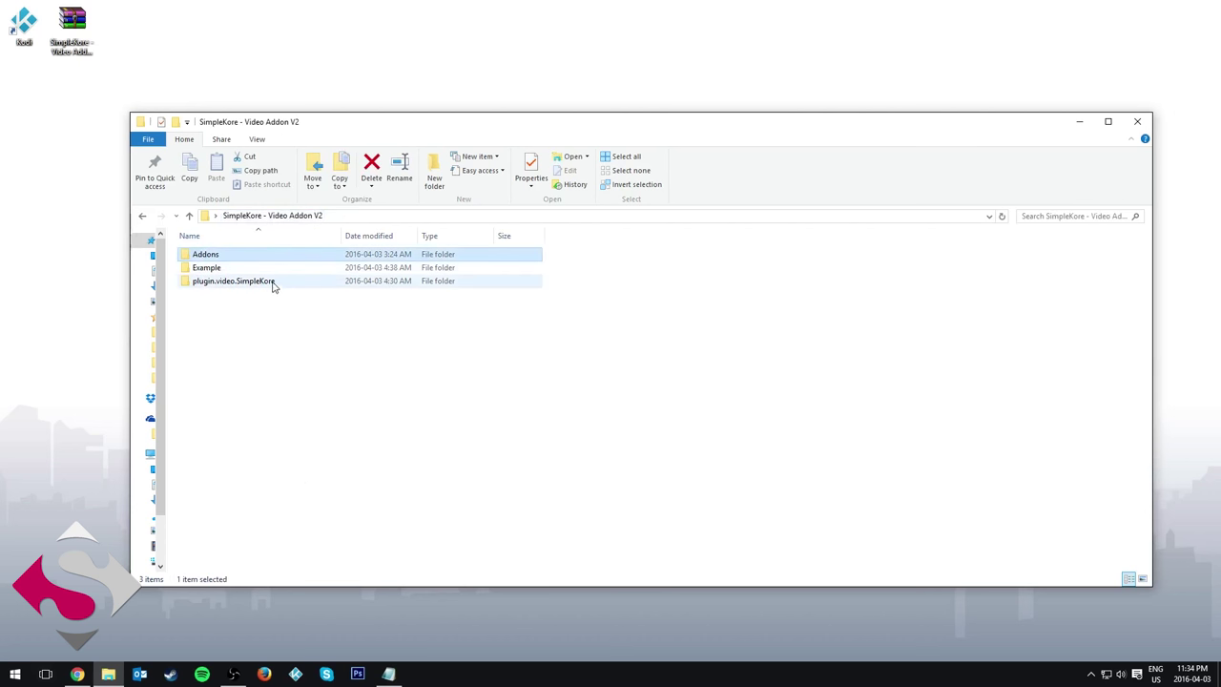
left_click(265, 285)
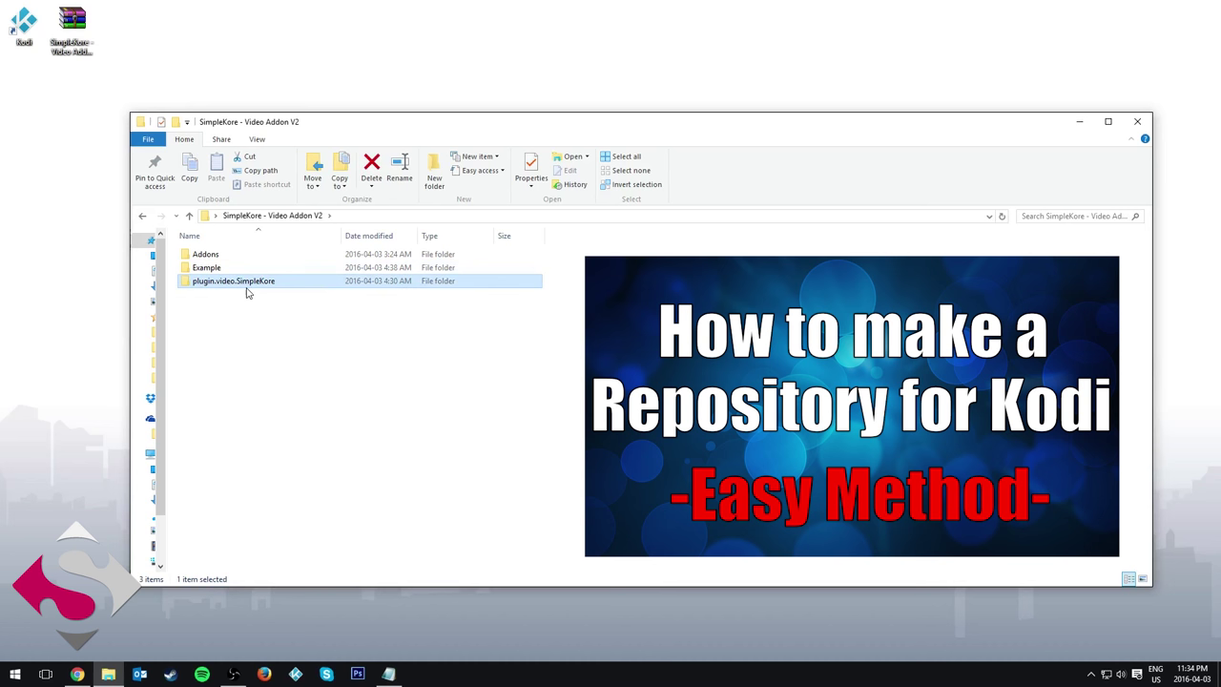
double_click(239, 255)
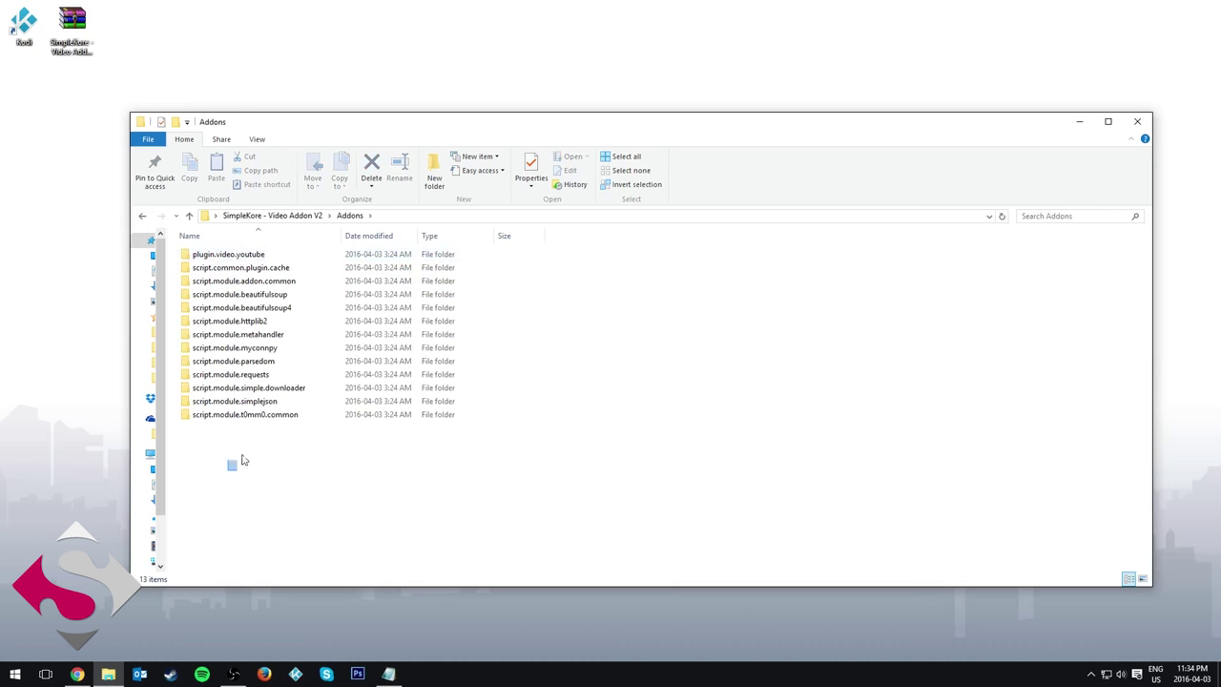
left_click_drag(242, 461, 404, 240)
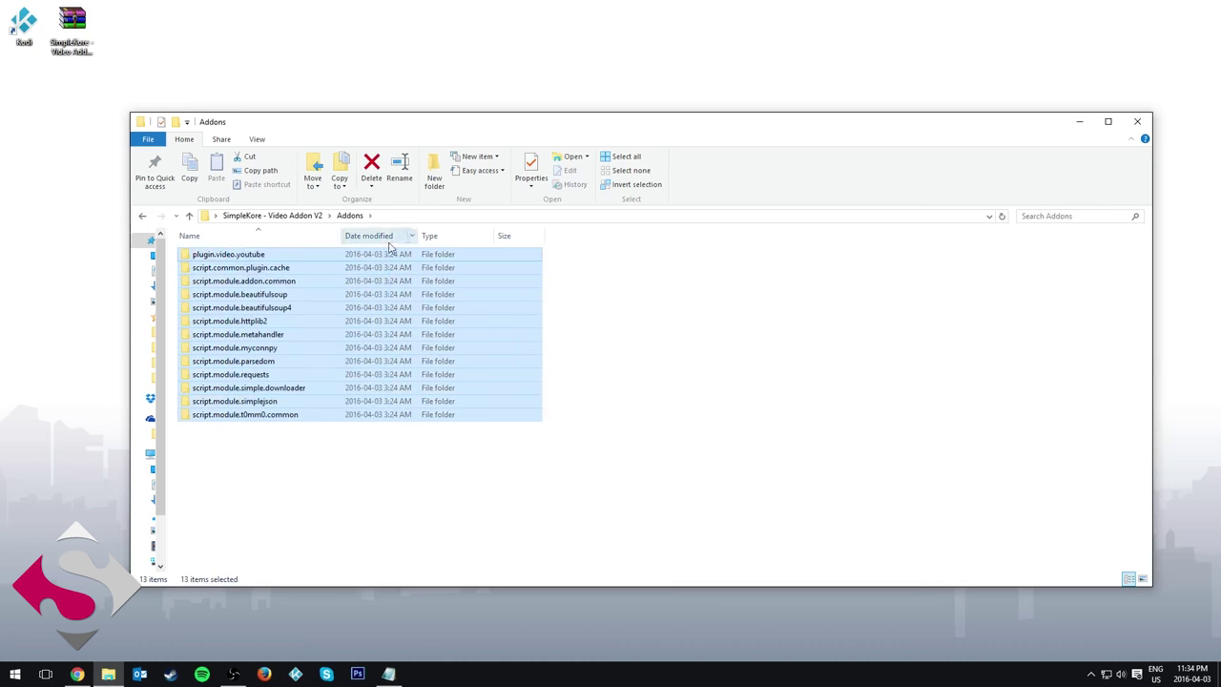
left_click(322, 500)
left_click(272, 215)
left_click(250, 282)
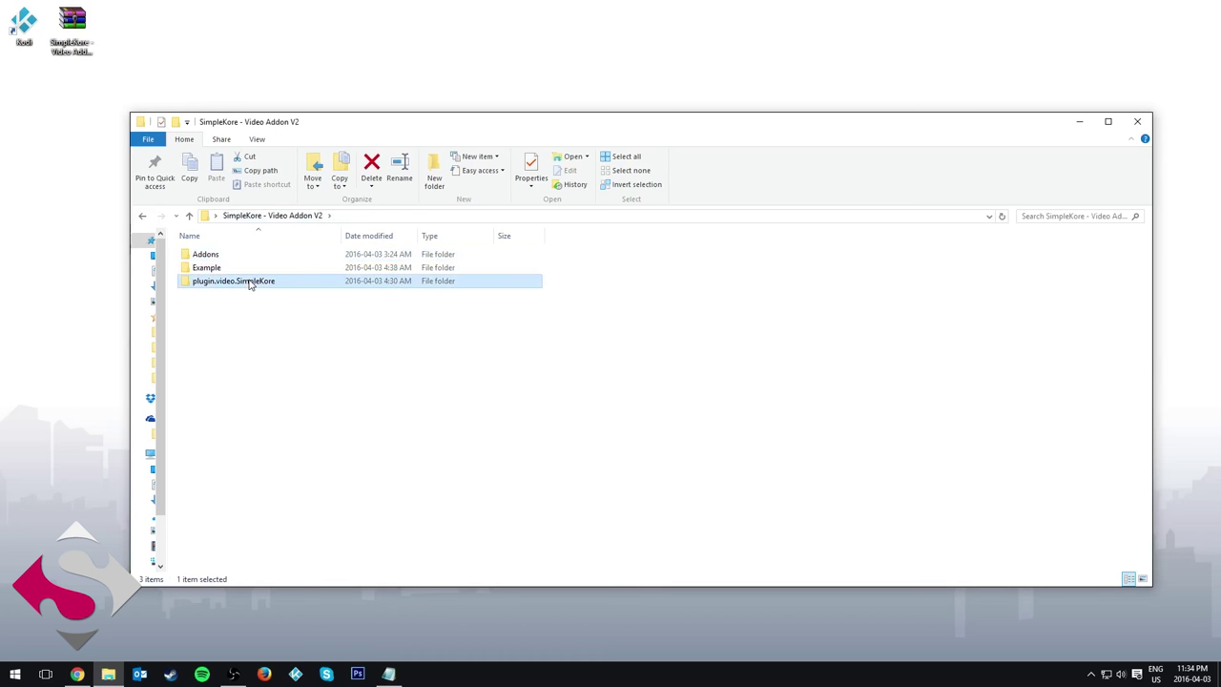
left_click(308, 339)
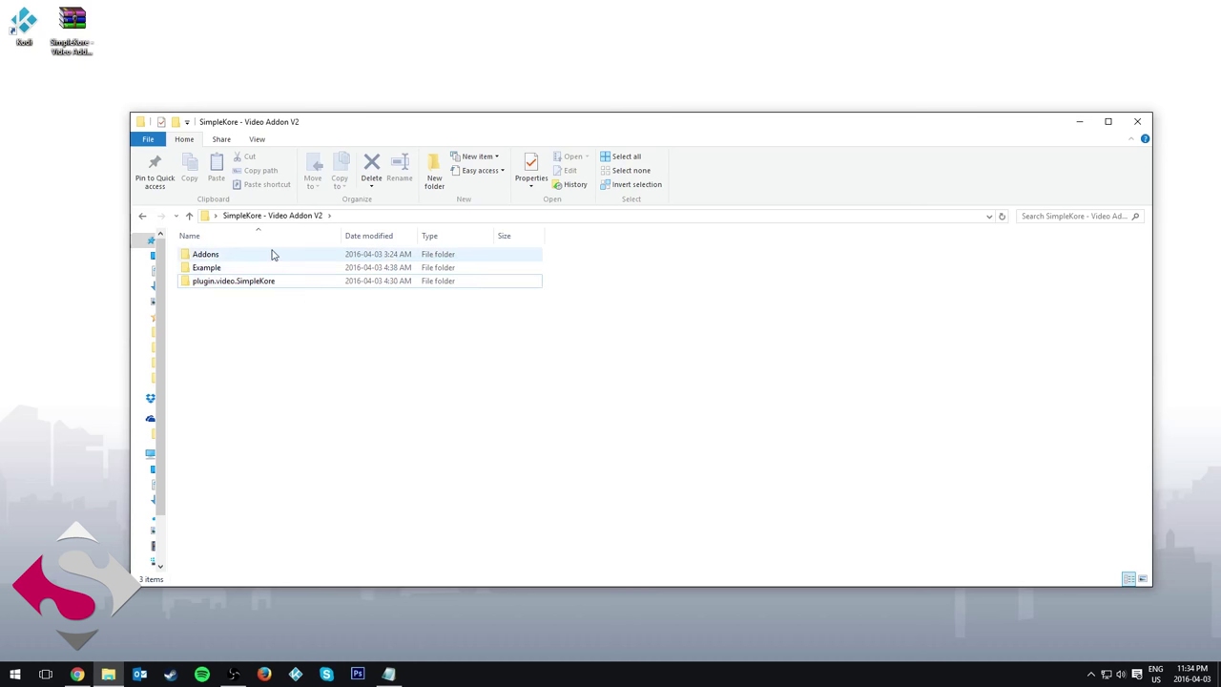
Step: Reopen the Addons folder and check the full set of required add-on folders
left_click(271, 254)
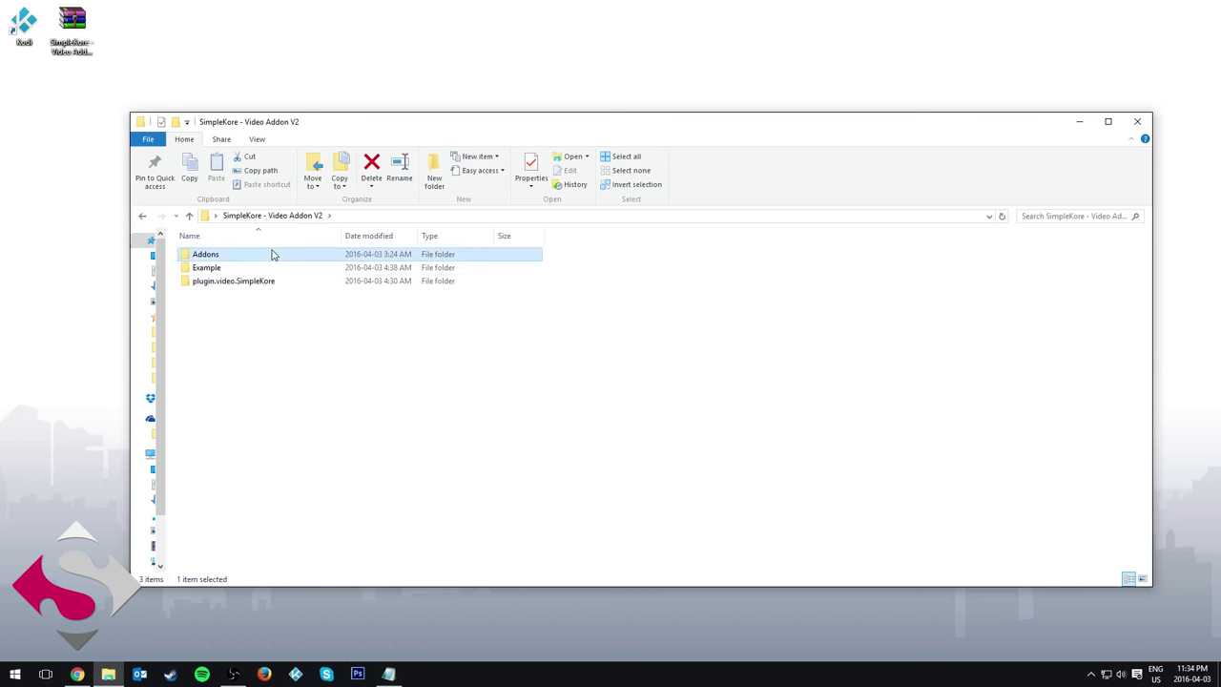
double_click(271, 253)
key("ctrl+a")
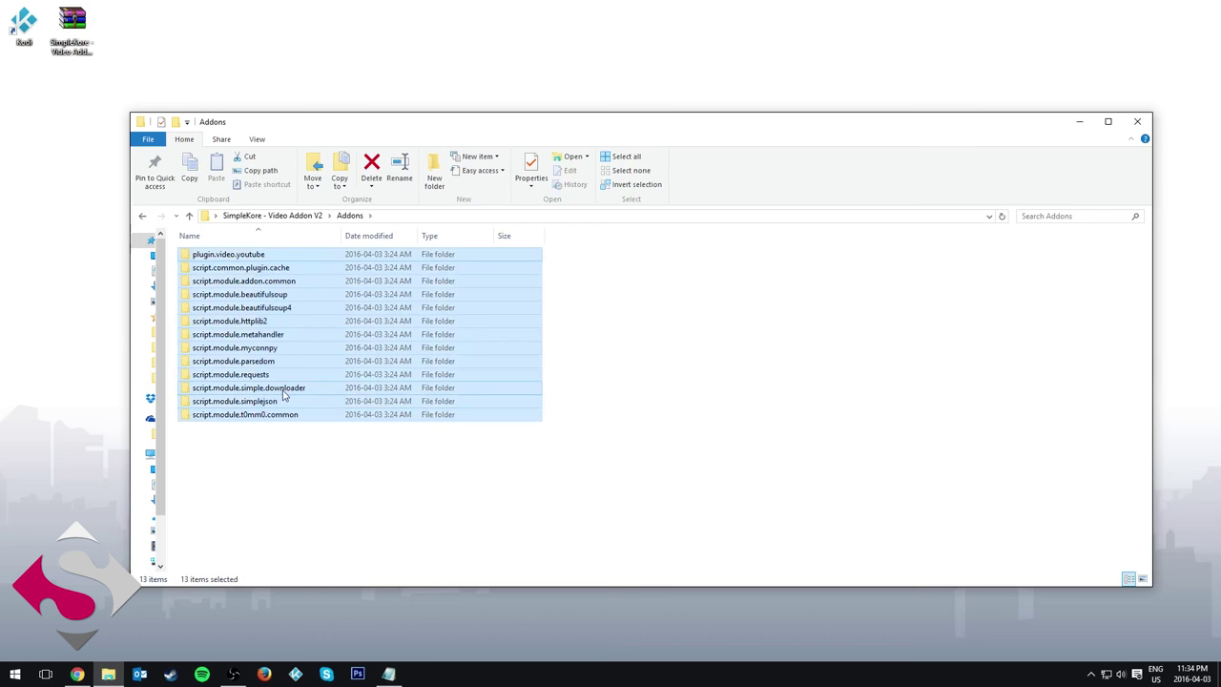
left_click(293, 518)
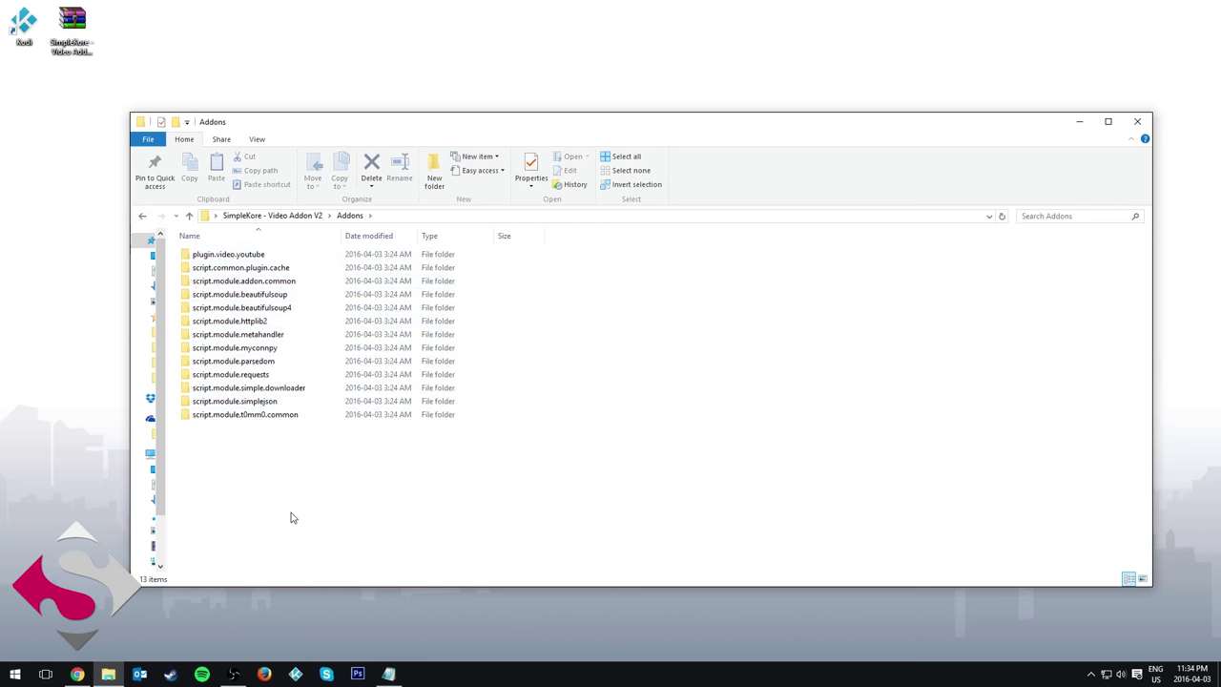
Step: Open Kodi's data folder by running %appdata%/kodi from the Run dialog
left_click(15, 675)
type("r")
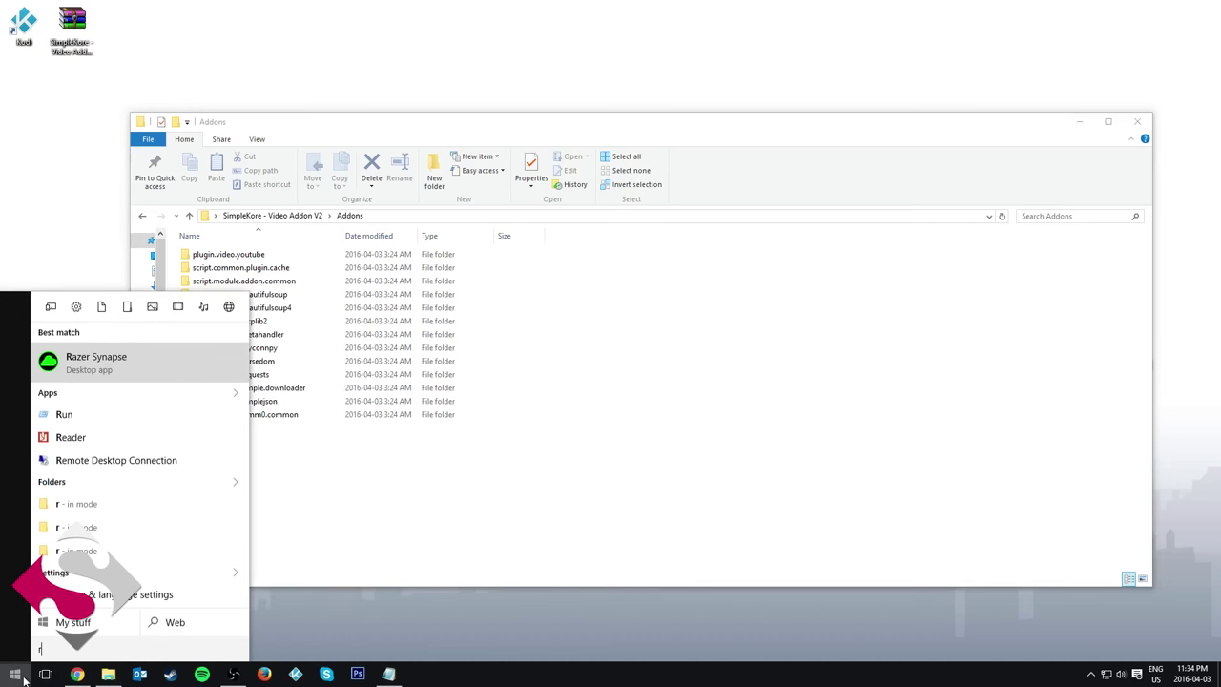
type("un")
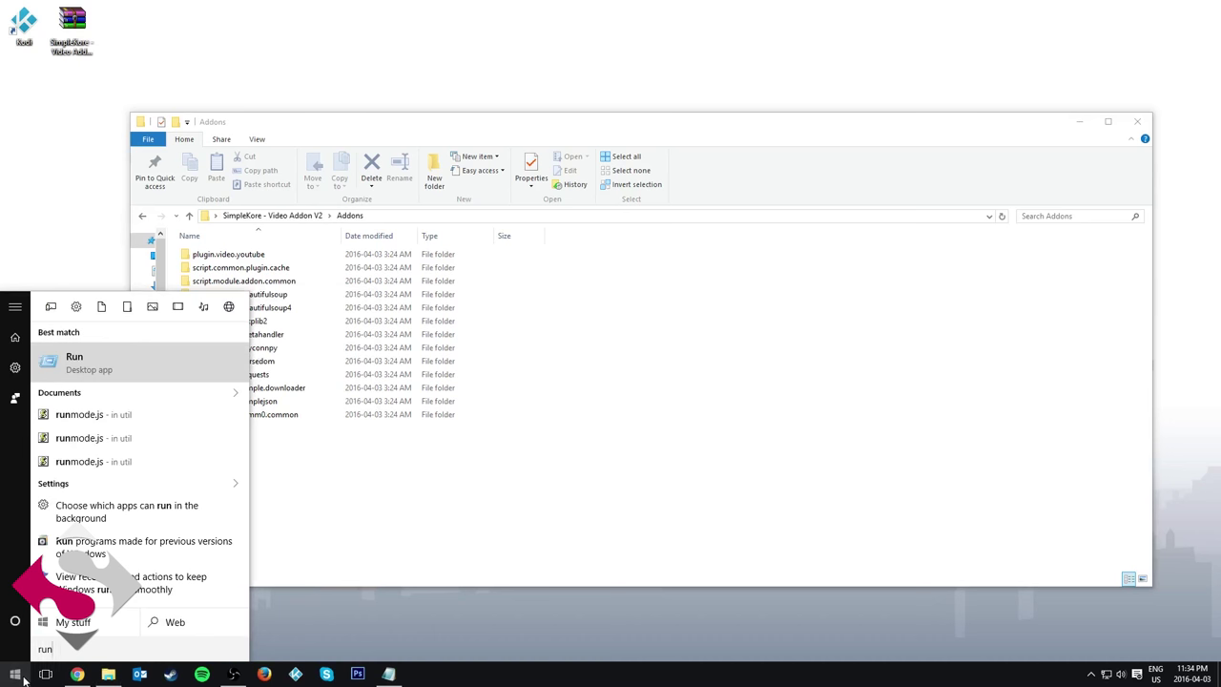
key("Return")
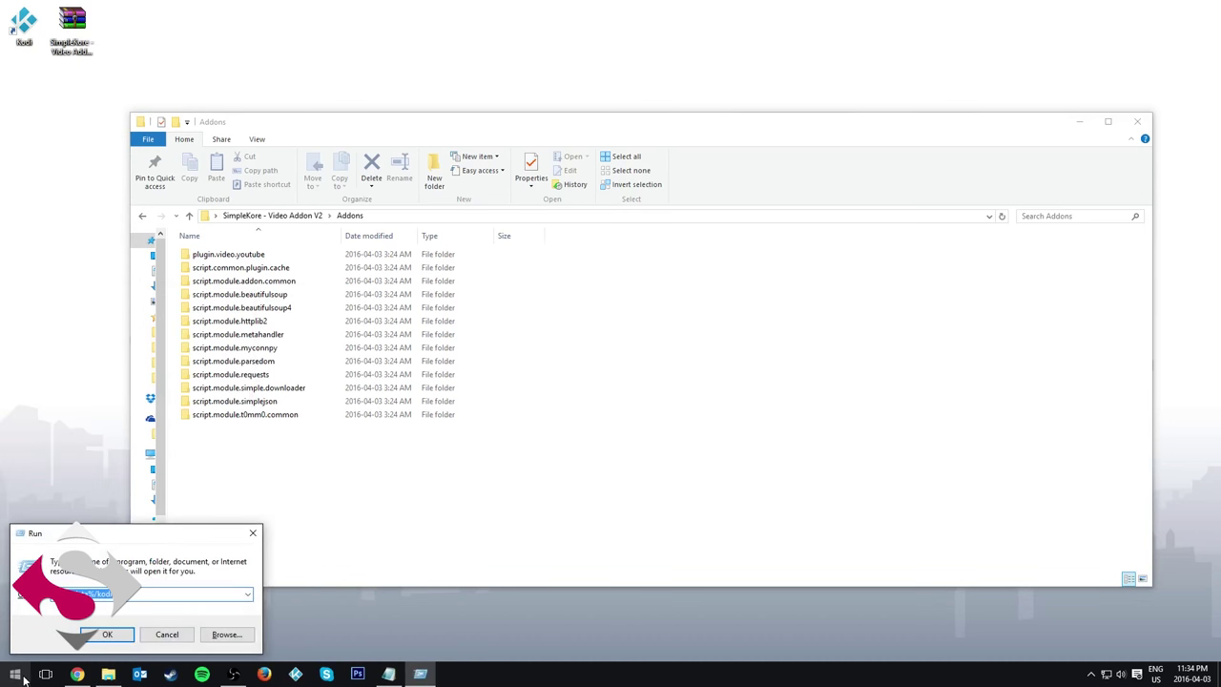
left_click(109, 594)
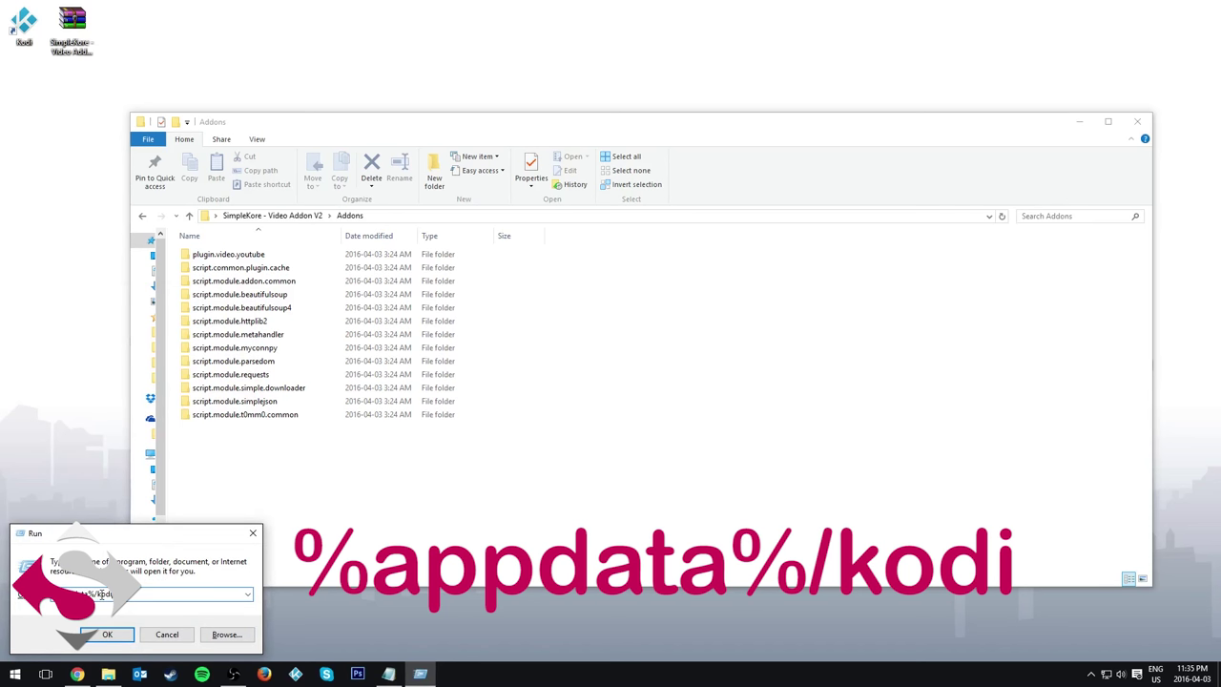
key("Return")
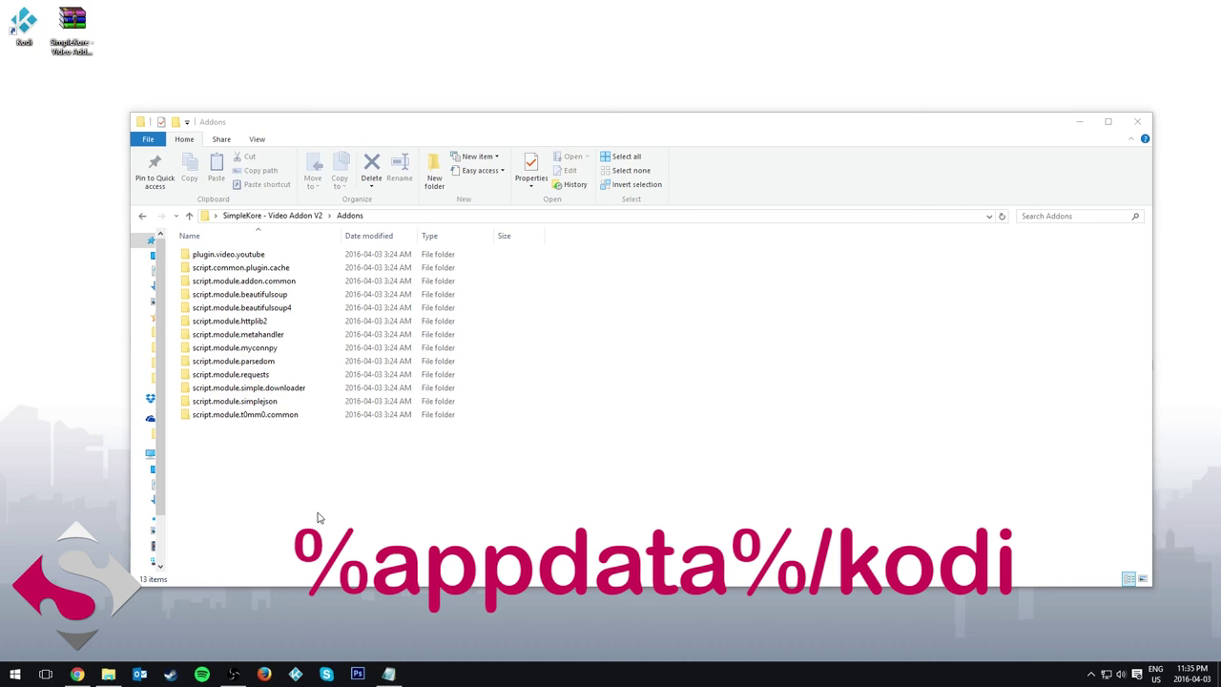
key("super+r")
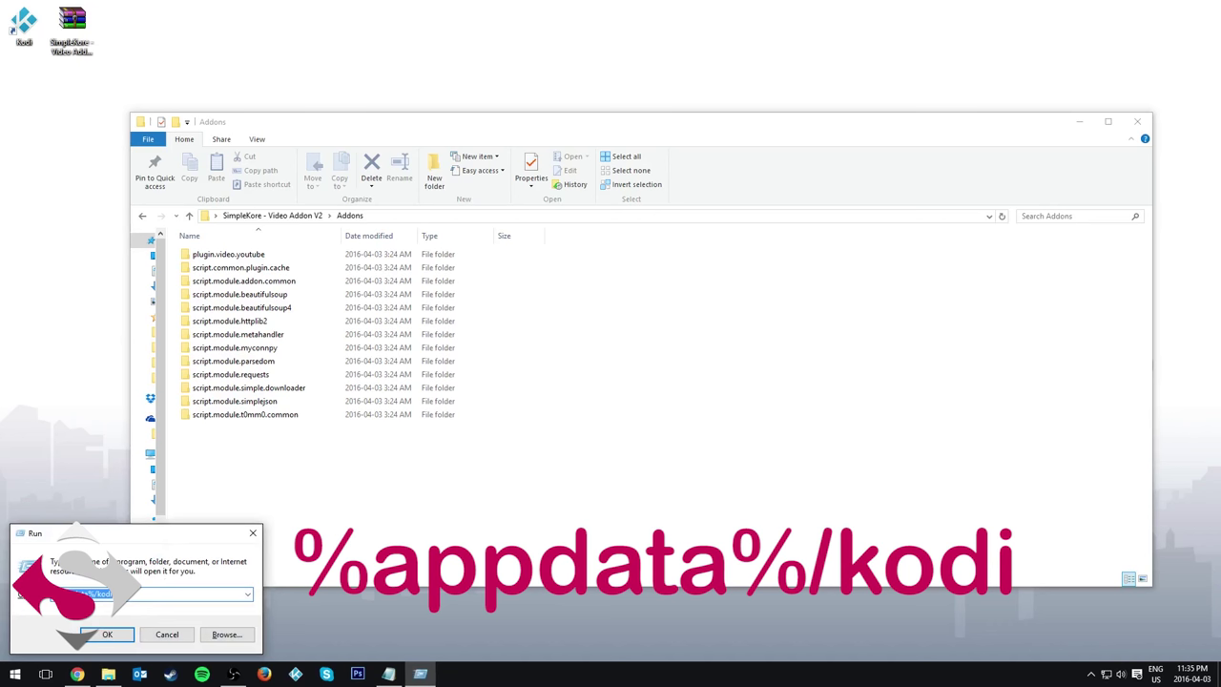
left_click(112, 635)
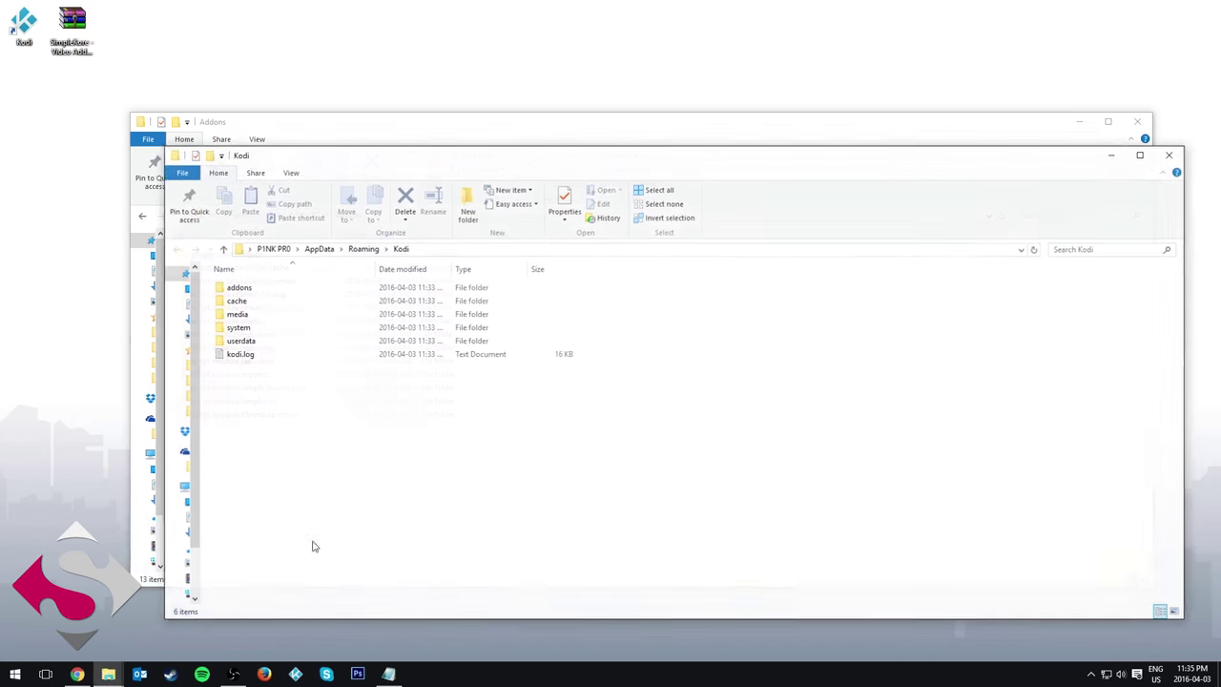
Step: Open the addons folder inside Kodi's data folder and check the folders it already contains
double_click(259, 291)
left_click_drag(283, 500, 531, 269)
left_click(448, 436)
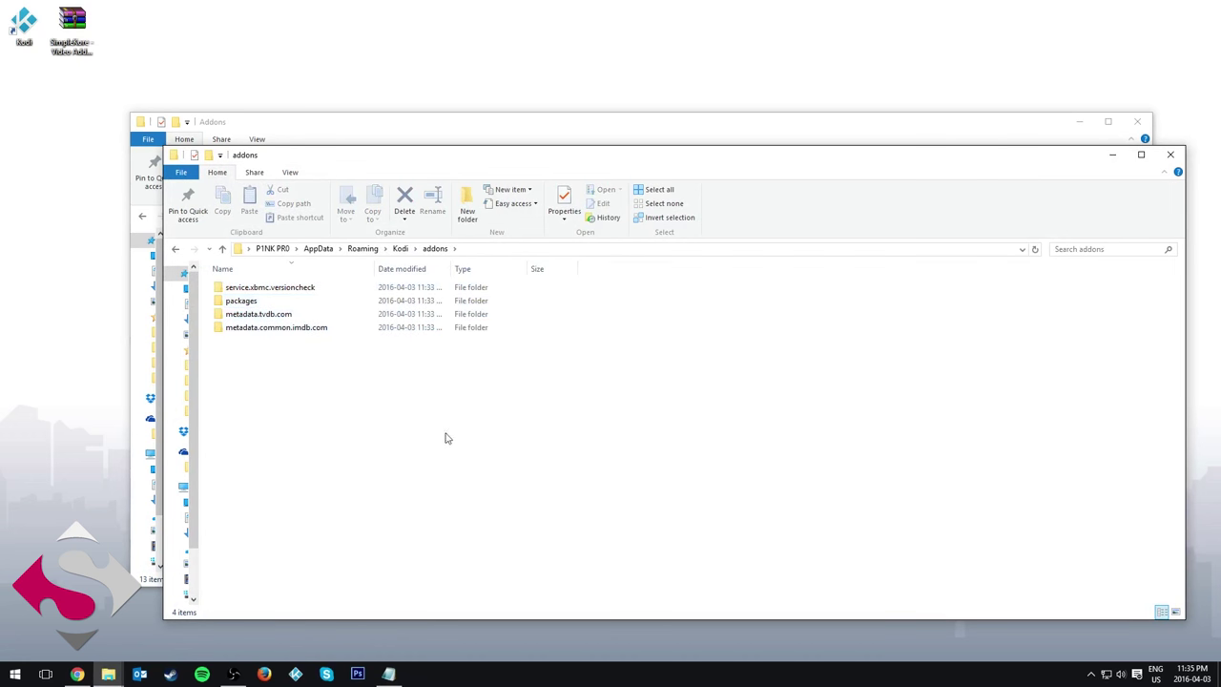
left_click_drag(365, 425, 497, 274)
left_click(469, 381)
left_click_drag(329, 412, 534, 298)
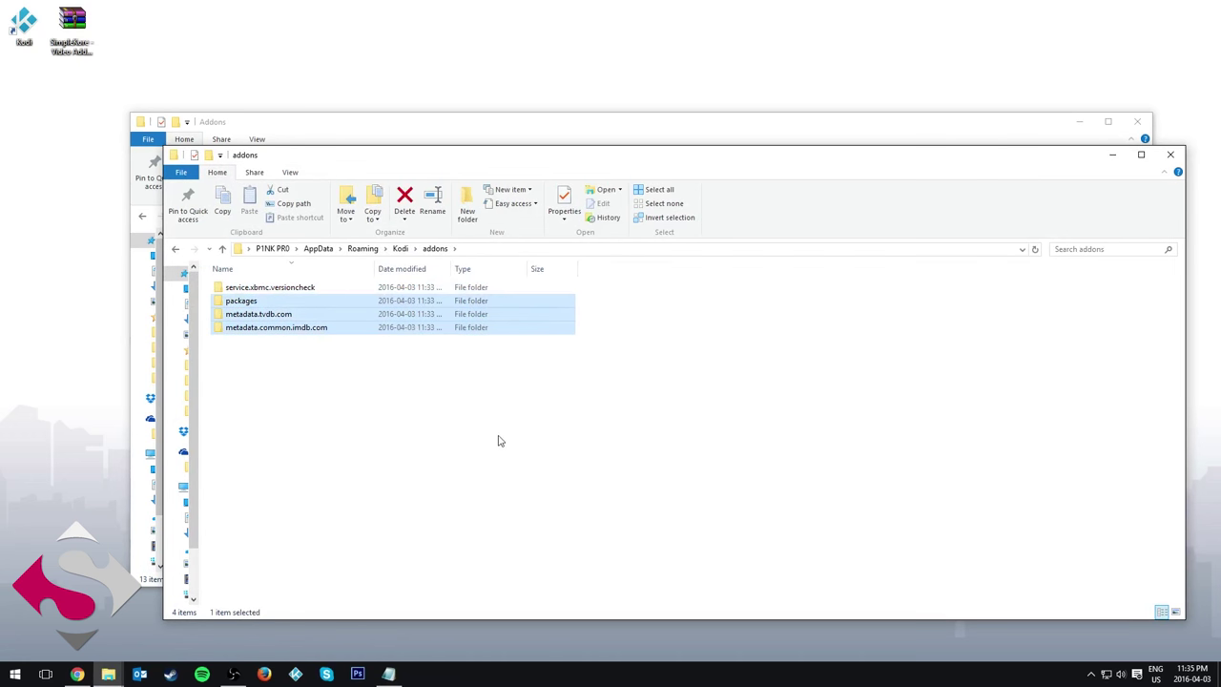
left_click(501, 441)
Step: Copy all the folders from the SimpleKore template's Addons folder into Kodi's addons folder
left_click_drag(434, 166, 589, 176)
left_click(496, 130)
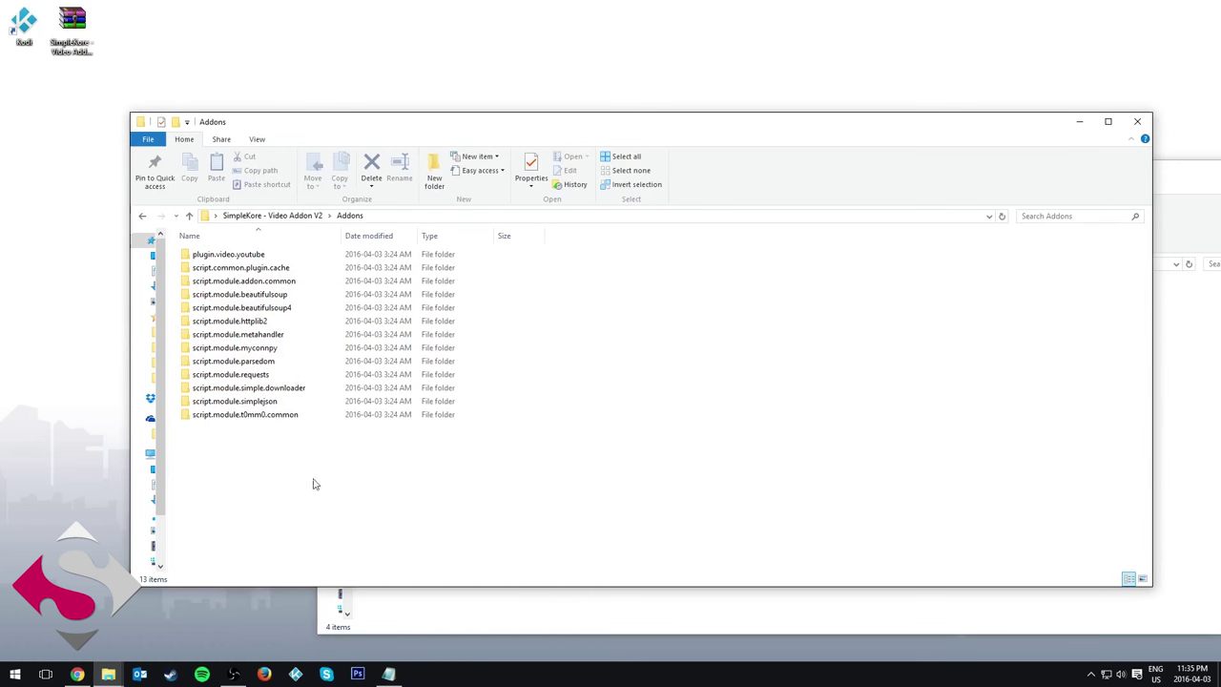
left_click_drag(271, 476, 447, 252)
right_click(445, 280)
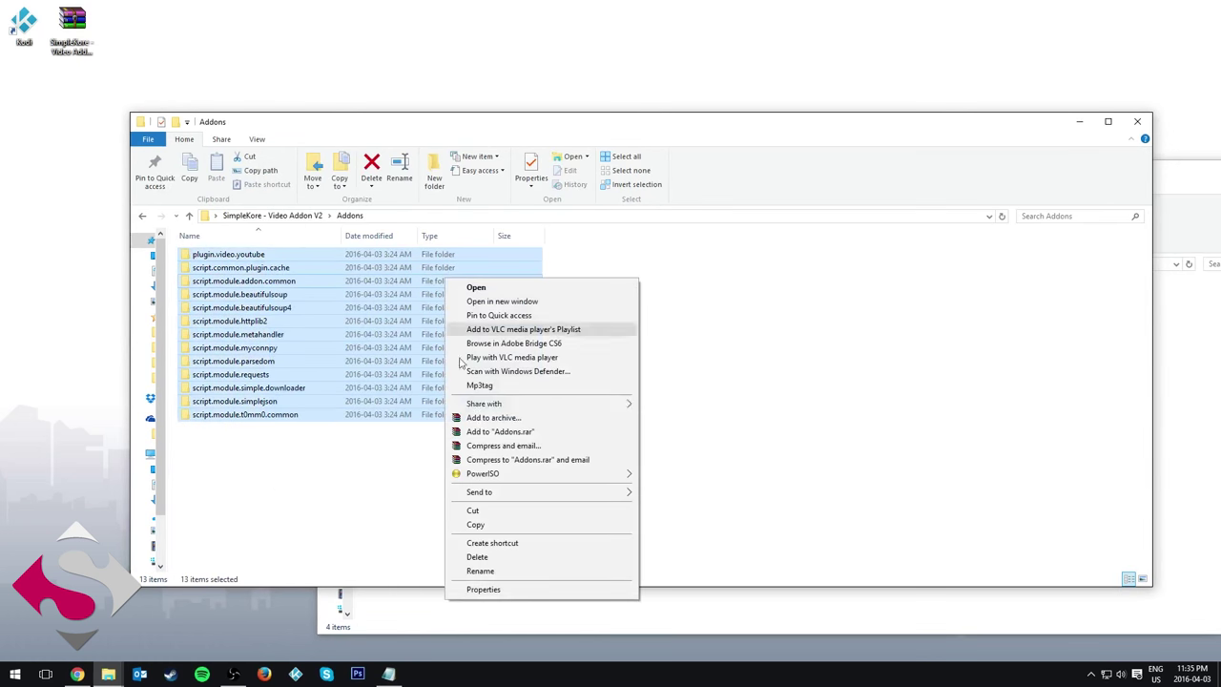
left_click(479, 525)
left_click(475, 620)
right_click(488, 429)
left_click(520, 514)
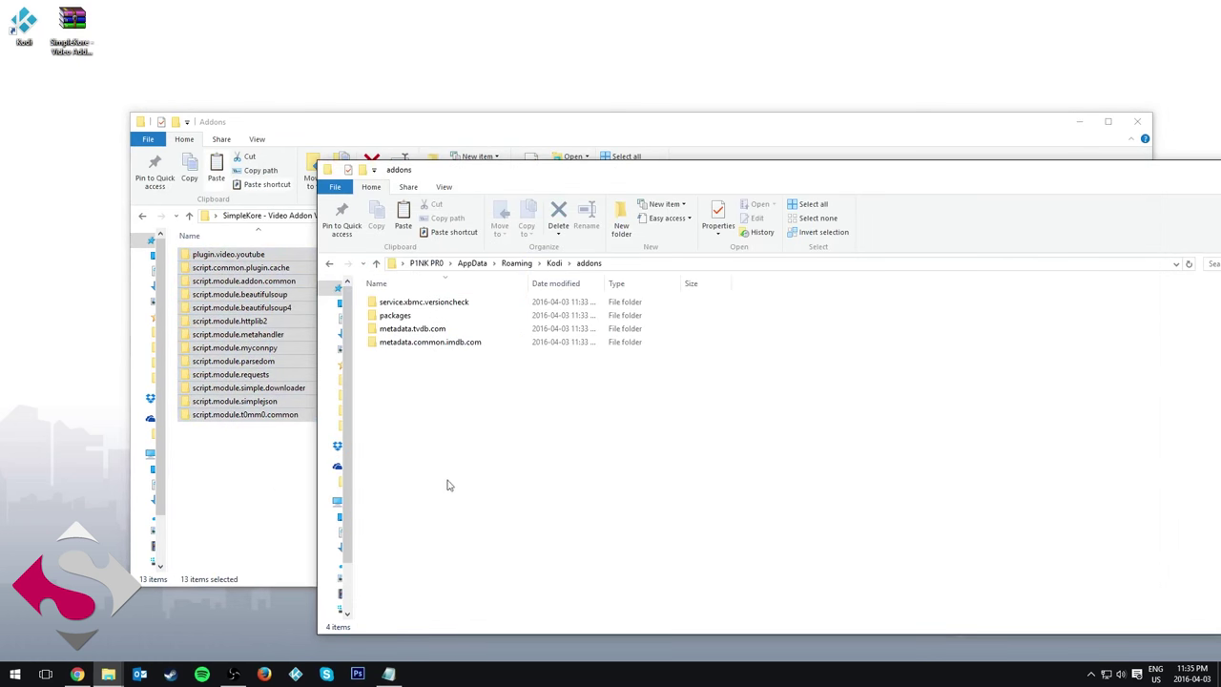
Step: Recheck the template's Addons folder and close both File Explorer windows
left_click(255, 216)
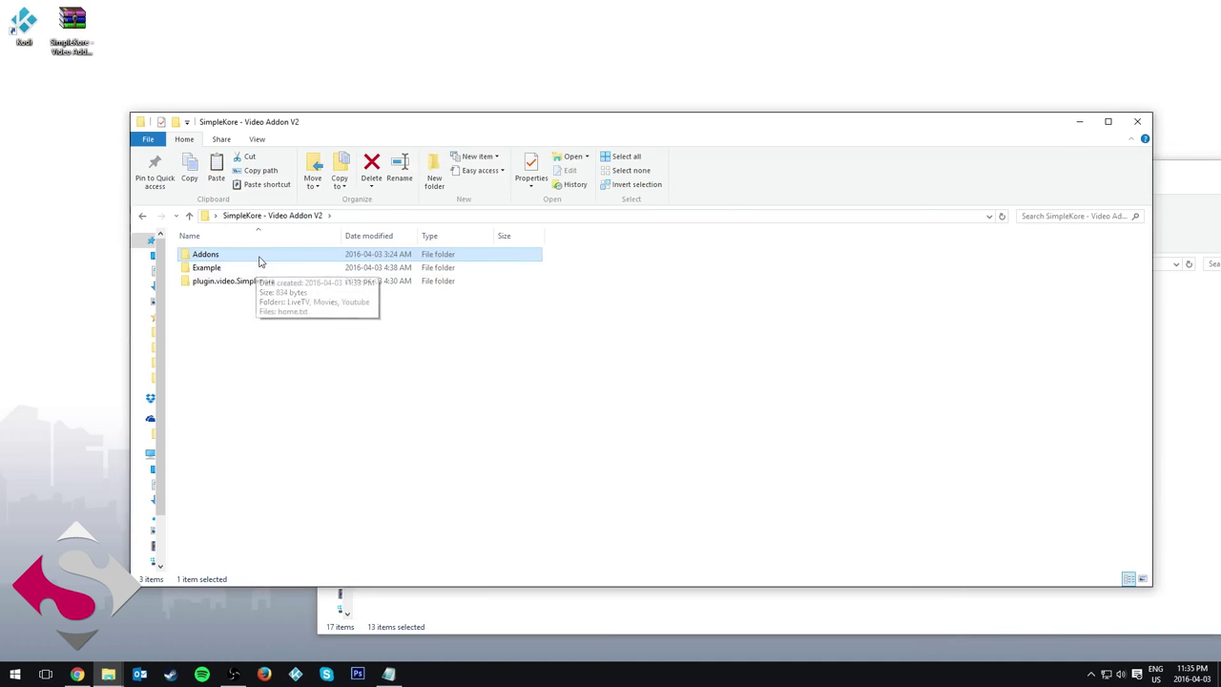
double_click(260, 261)
left_click_drag(262, 468, 525, 504)
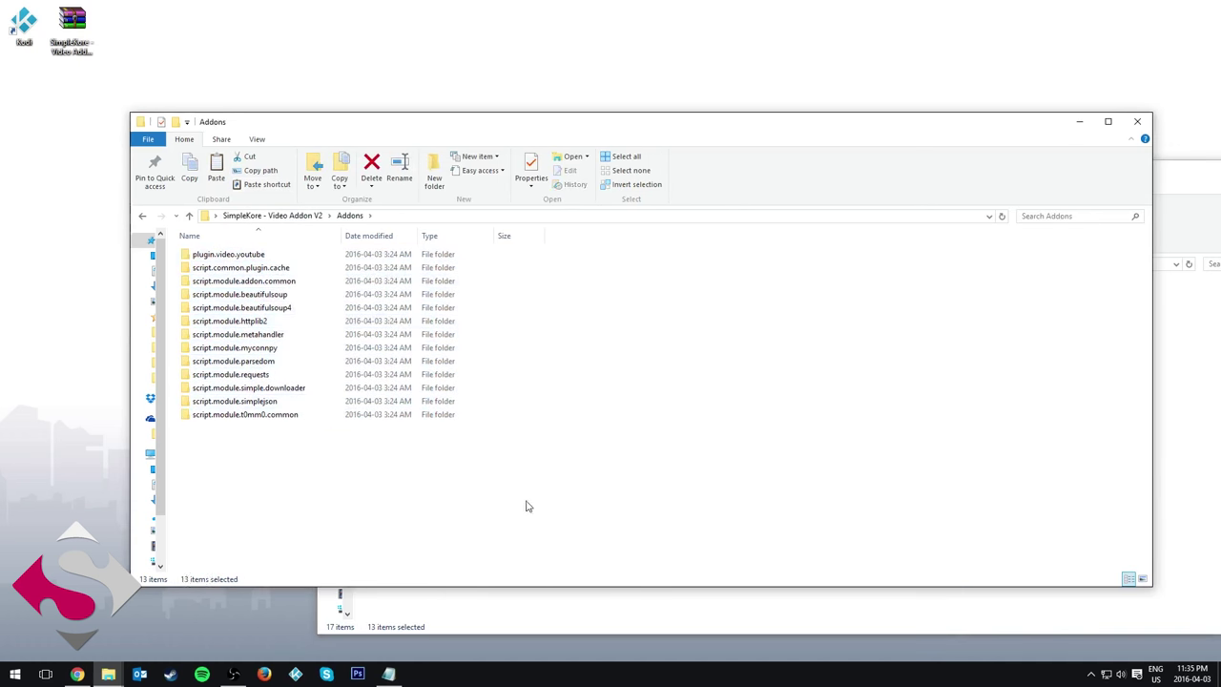
left_click(711, 632)
left_click_drag(539, 167, 367, 148)
left_click(1149, 148)
left_click(1137, 122)
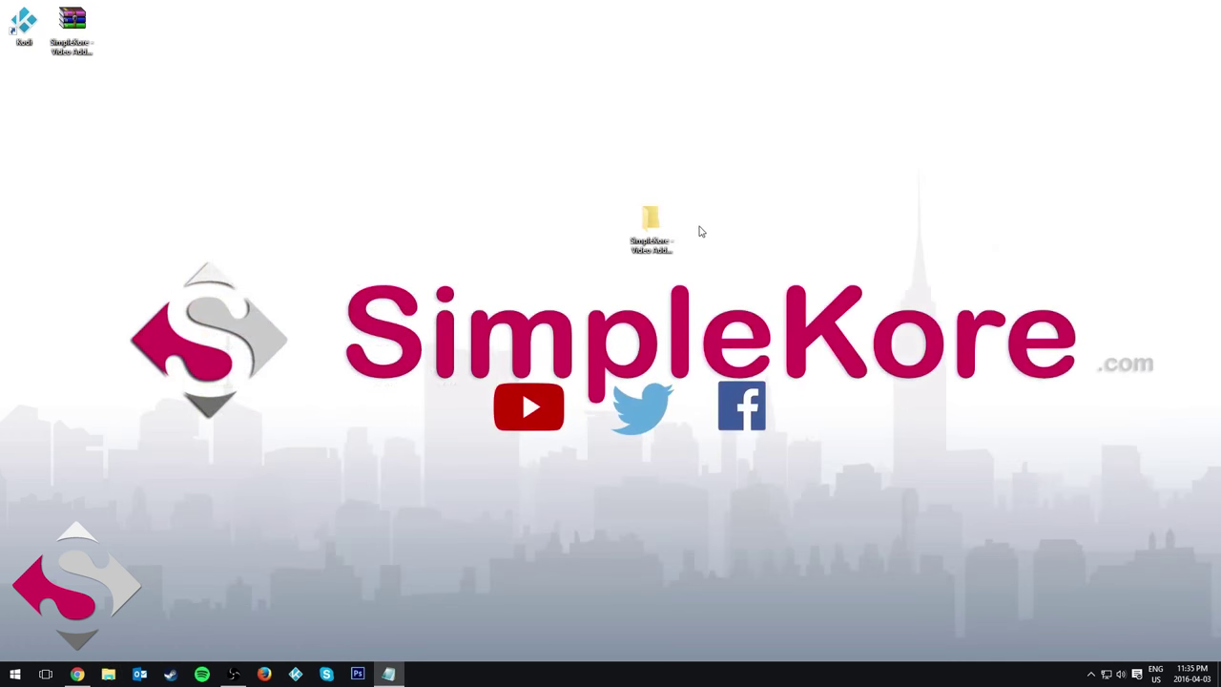
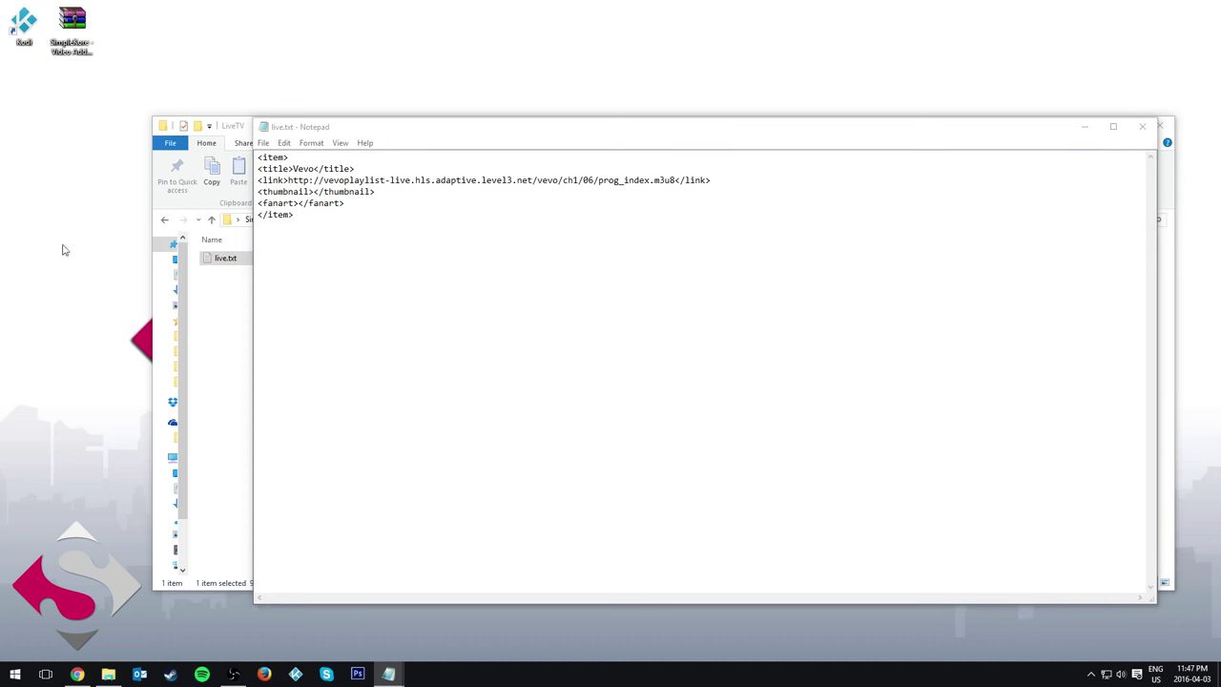
left_click(313, 191)
type("http://SimpleKore.com/Tut/VideoAddon/")
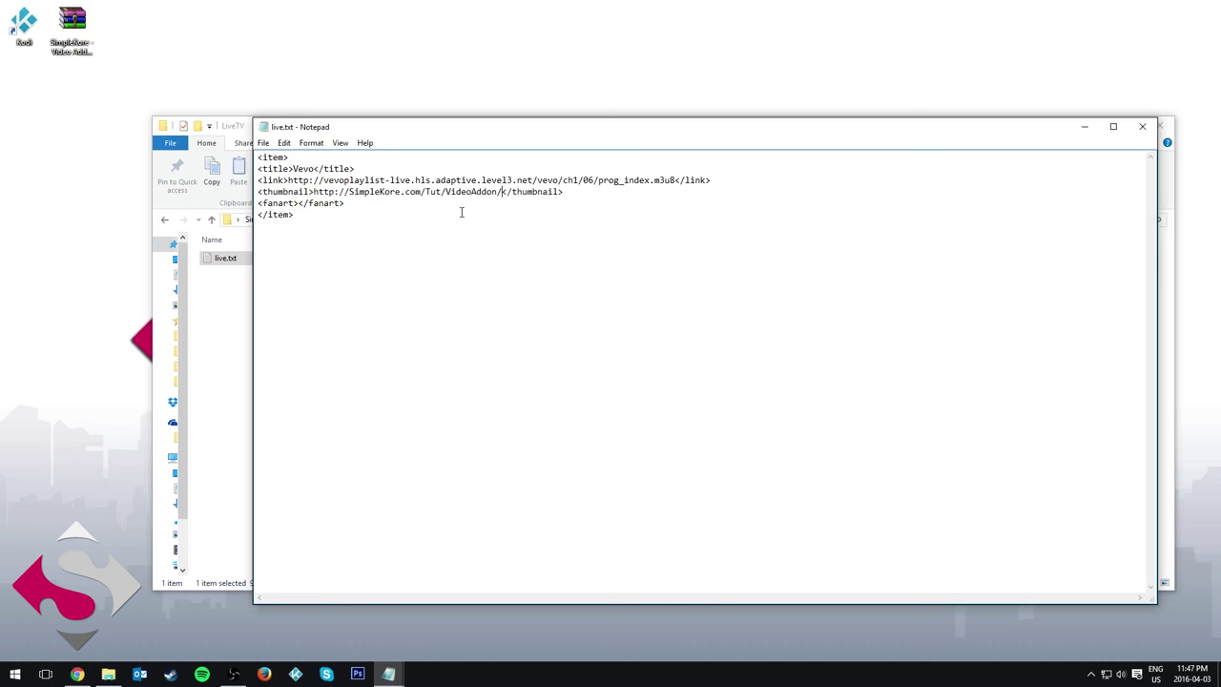
type("VEVO.PNG")
key("BackSpace")
key("BackSpace")
key("BackSpace")
key("BackSpace")
key("BackSpace")
key("BackSpace")
key("BackSpace")
key("BackSpace")
type("vevo.png")
type("http://SimpleKore.com/Tut/VideoAddon/")
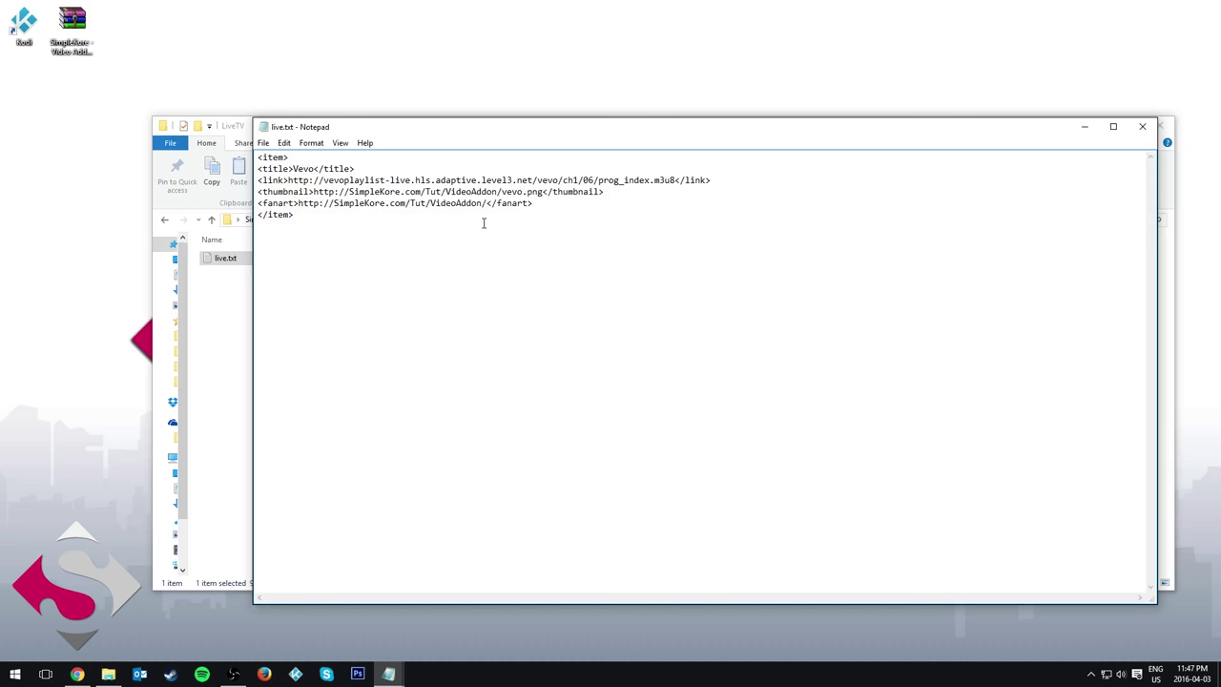
type("fanart.jpg")
left_click(263, 142)
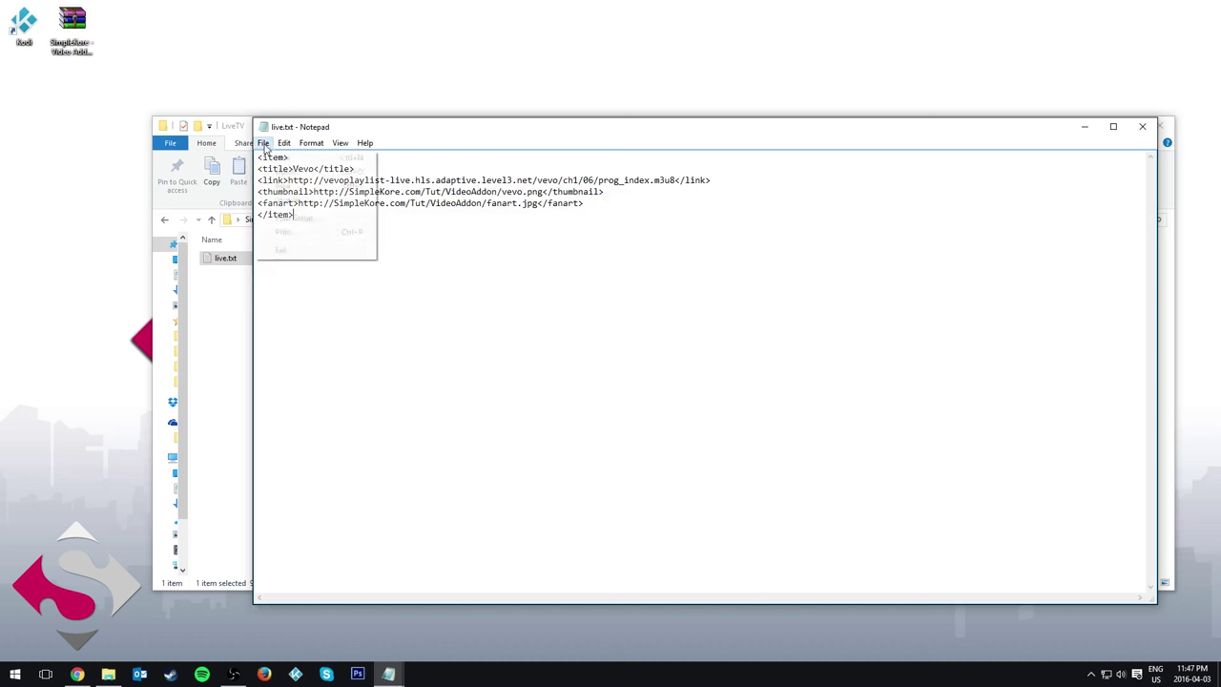
left_click(281, 185)
left_click(1140, 128)
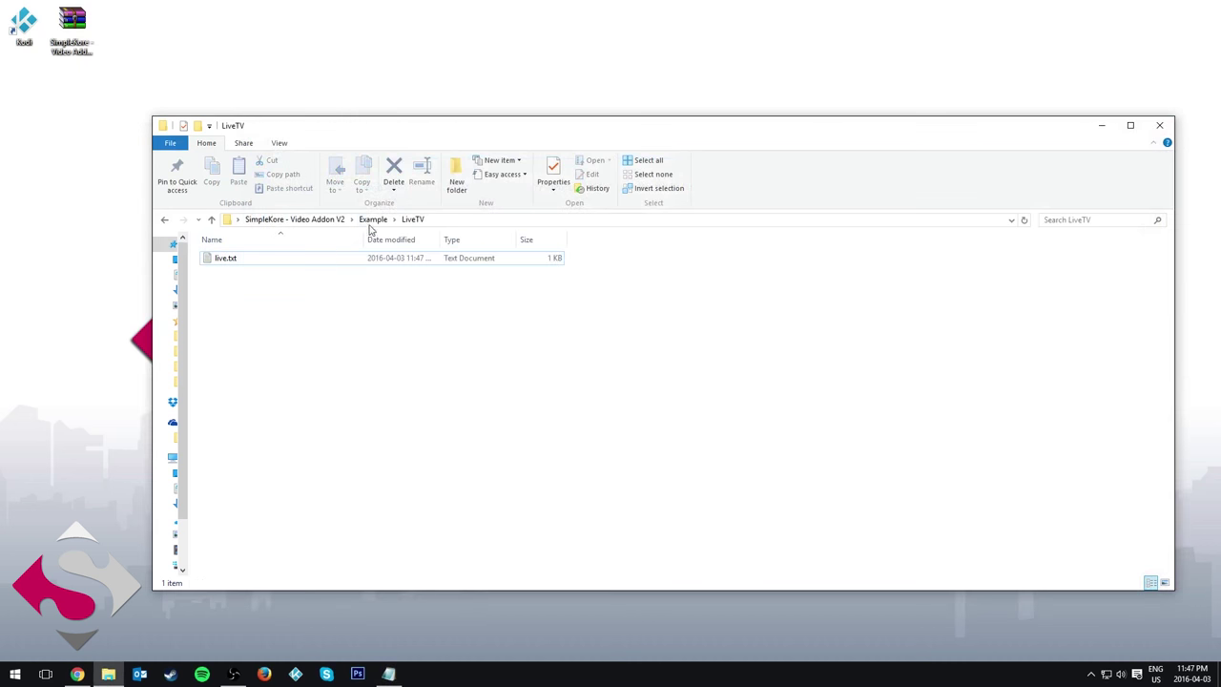
left_click(373, 220)
double_click(278, 274)
double_click(275, 266)
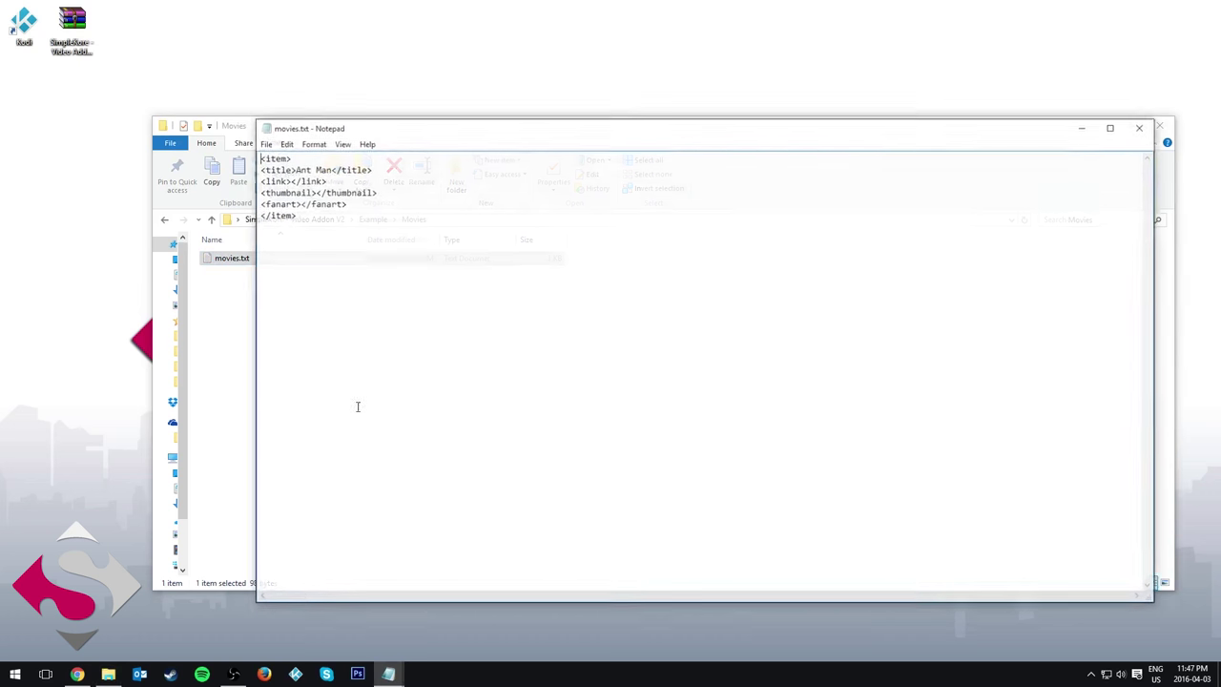
key("alt+F4")
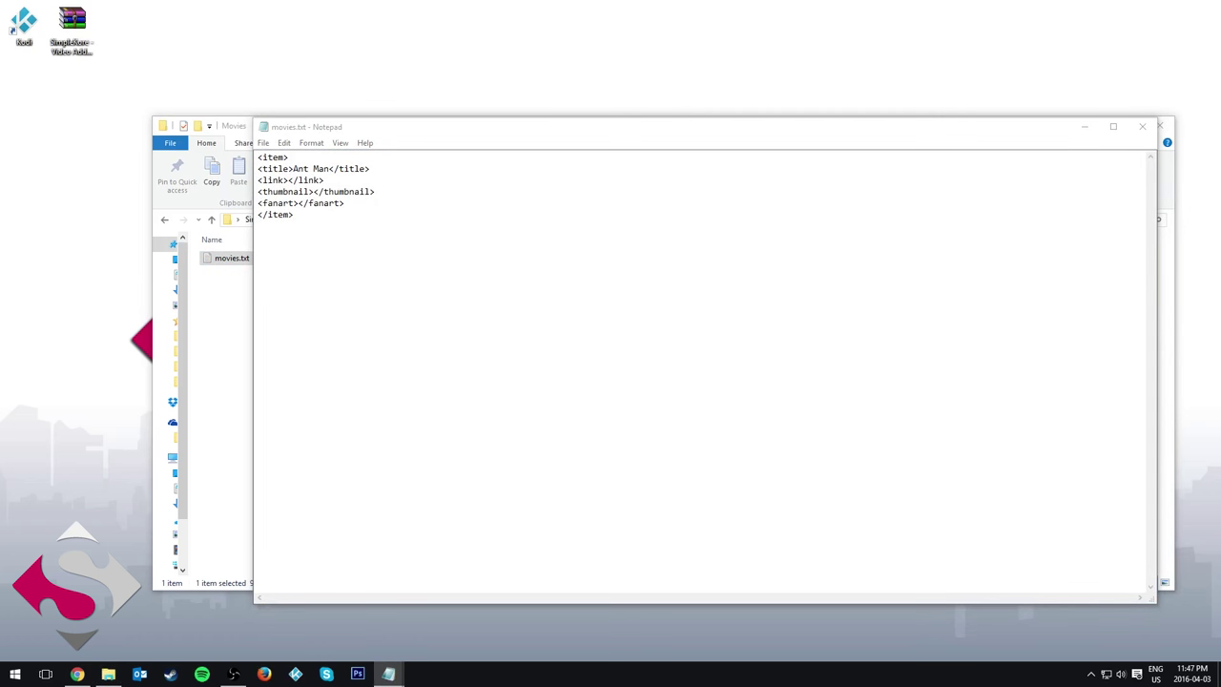
left_click(287, 181)
type("http://dl.hastidownload.com/1/Ant.Man.2015.720p.HDrip.ShAaNiG.mkv")
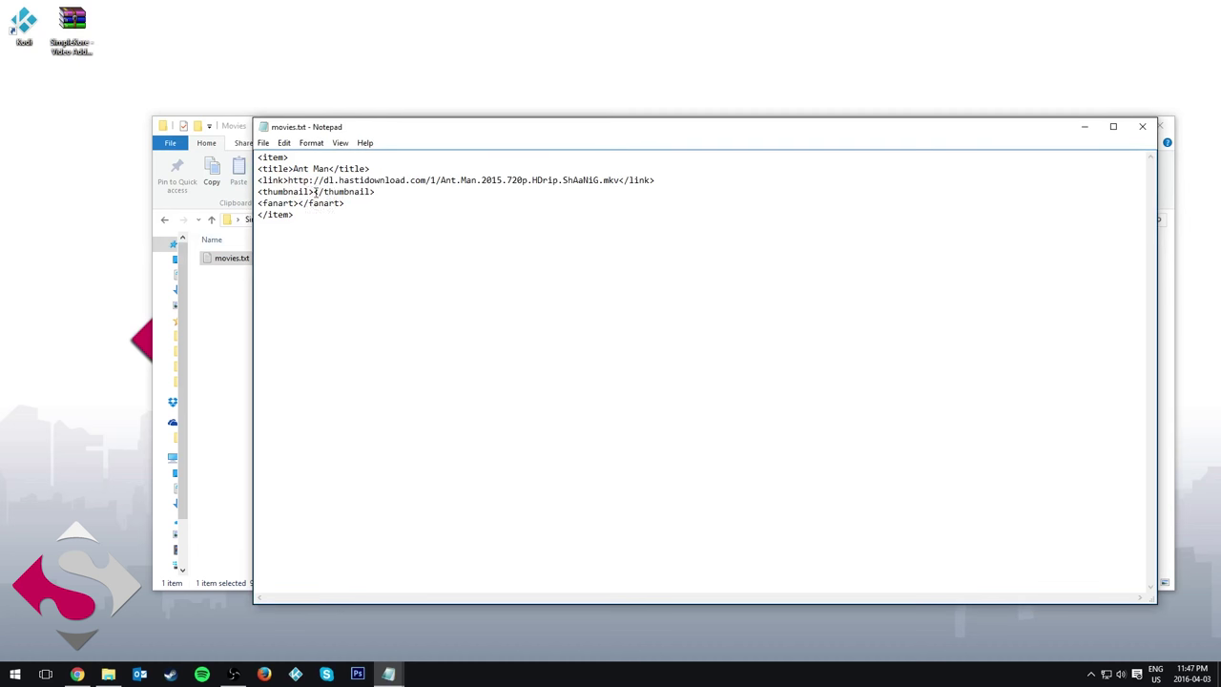
key("alt+F4")
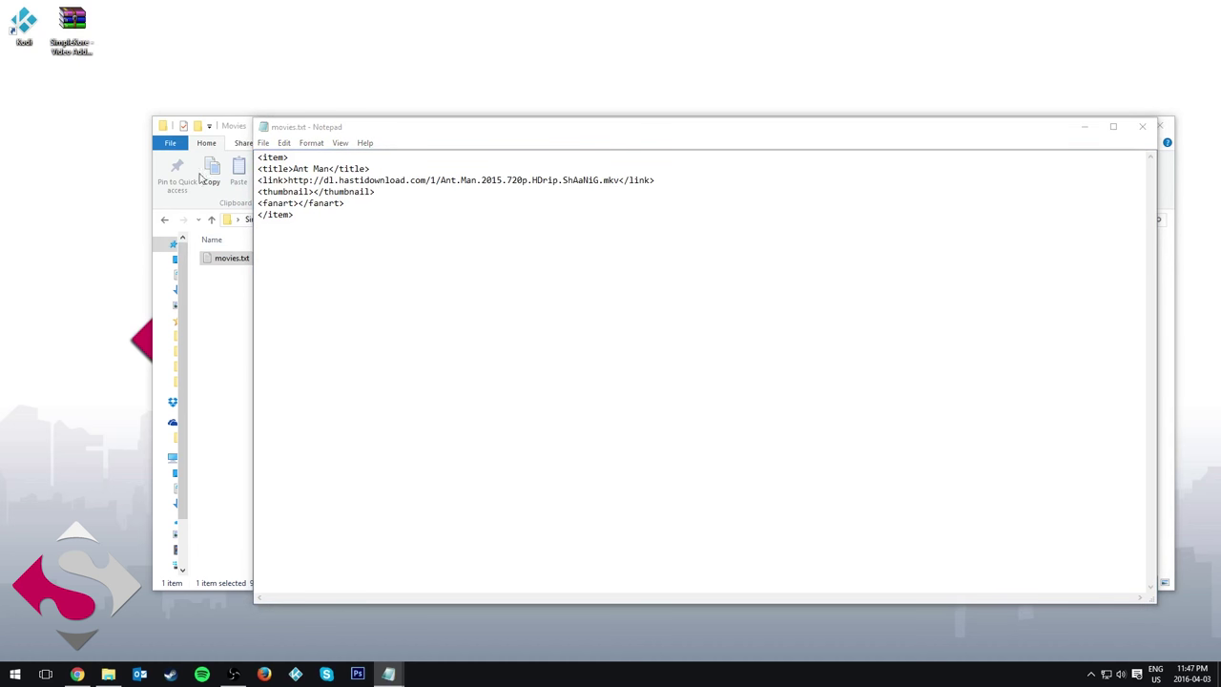
left_click(313, 191)
type("http://SimpleKore.com/Tut/VideoAddon/")
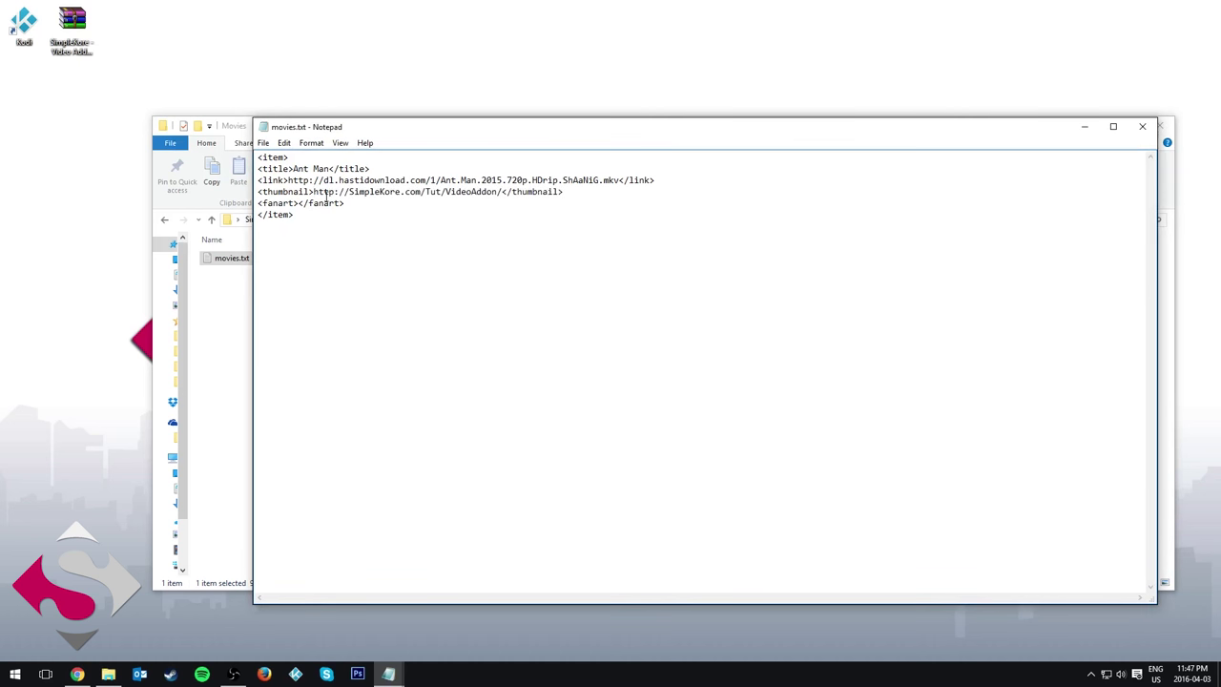
type("antman.jpg")
type("http://SimpleKore.com/Tut/VideoAddon/")
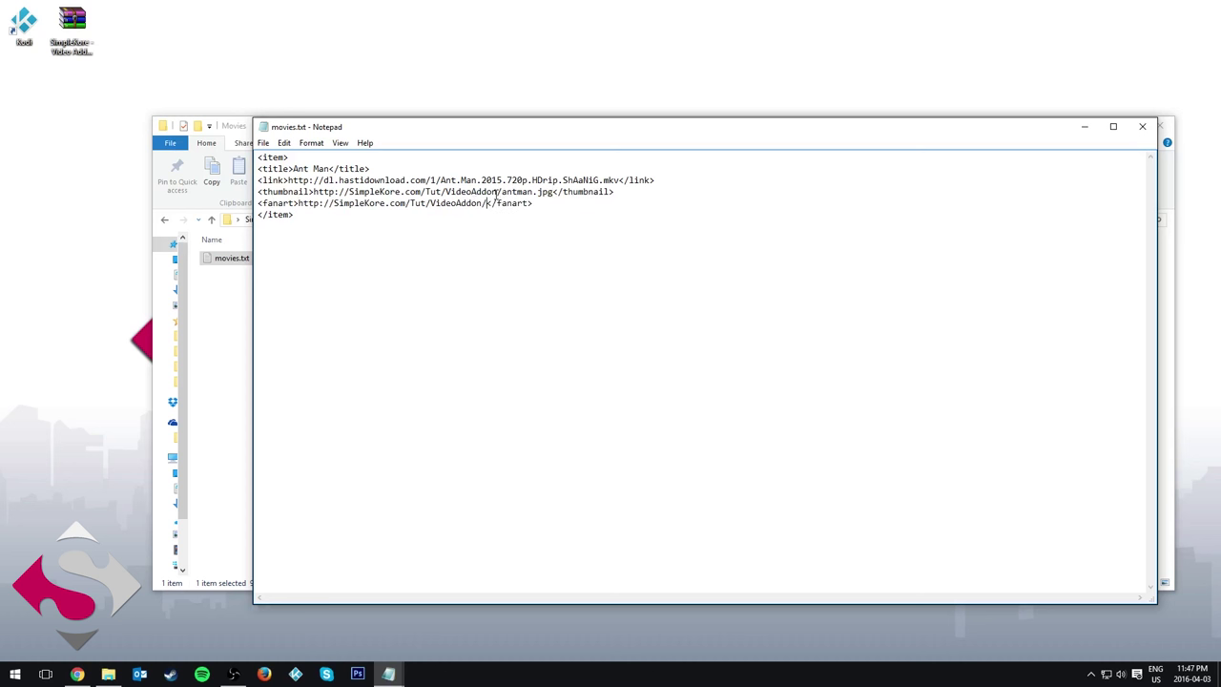
type("fanart.p")
key("BackSpace")
type("jpg")
left_click(260, 144)
left_click(285, 184)
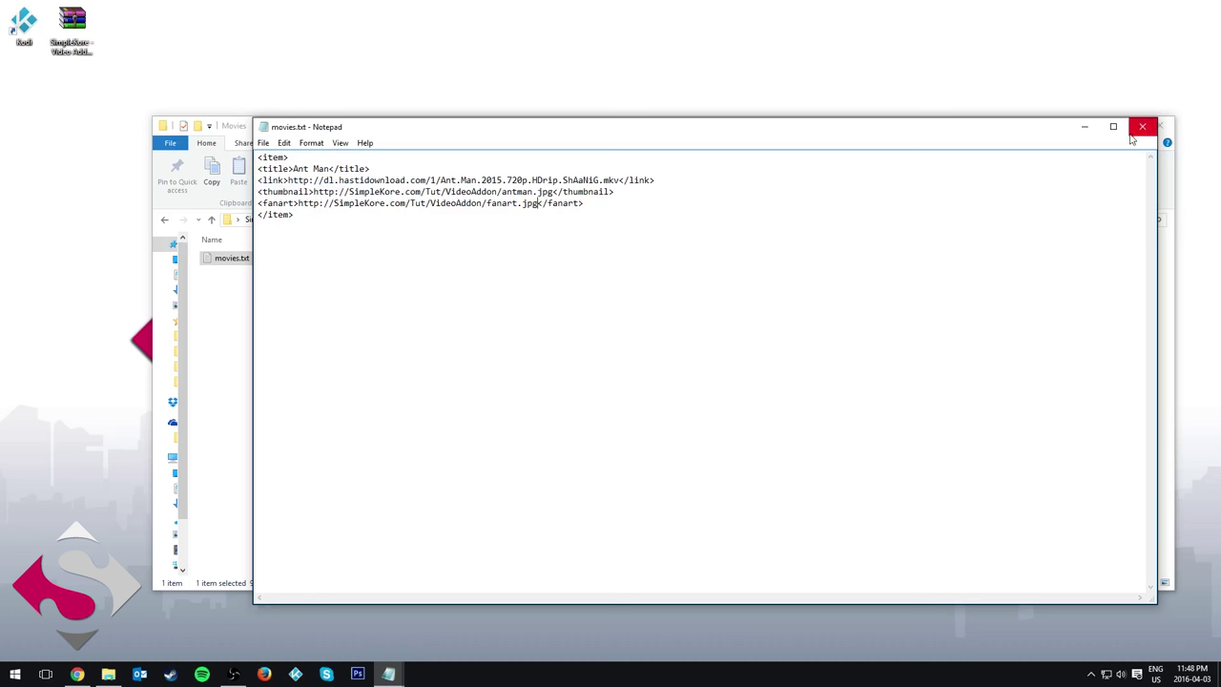
Step: Paste two more copies of the Ant Man item block into movies.txt, separated by blank lines, and close the file without saving
left_click_drag(318, 210, 222, 155)
key("ctrl+c")
left_click(366, 226)
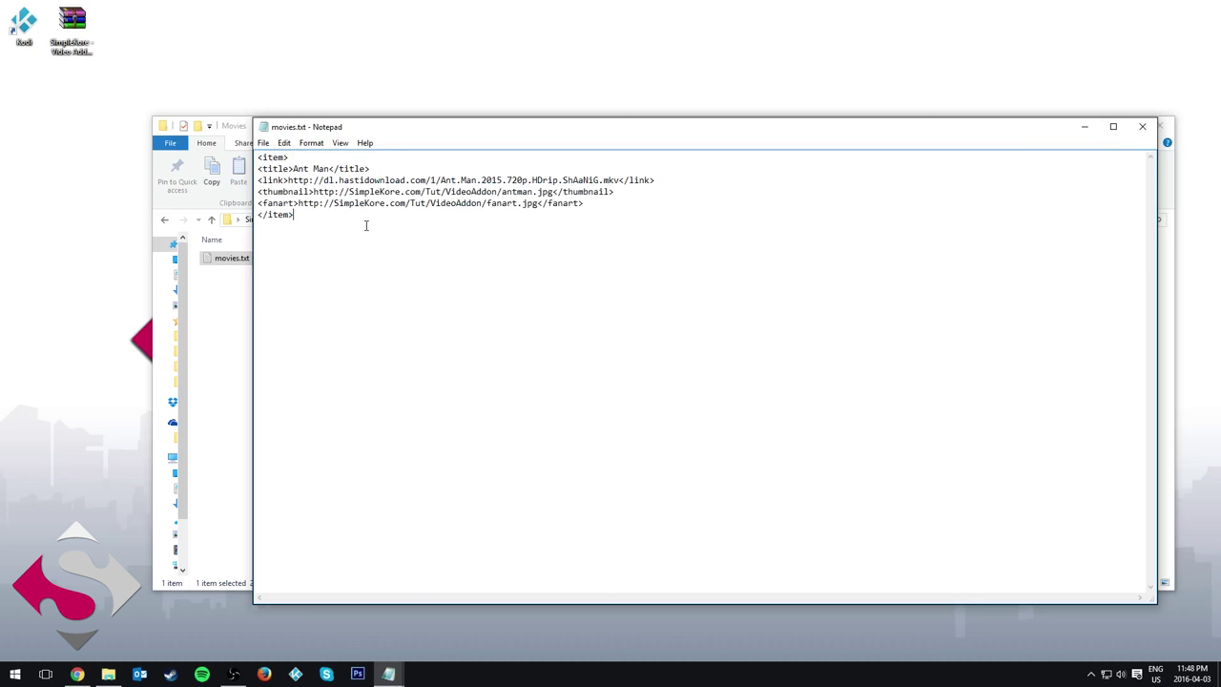
key("ctrl+v")
key("Return")
key("Return")
key("ctrl+v")
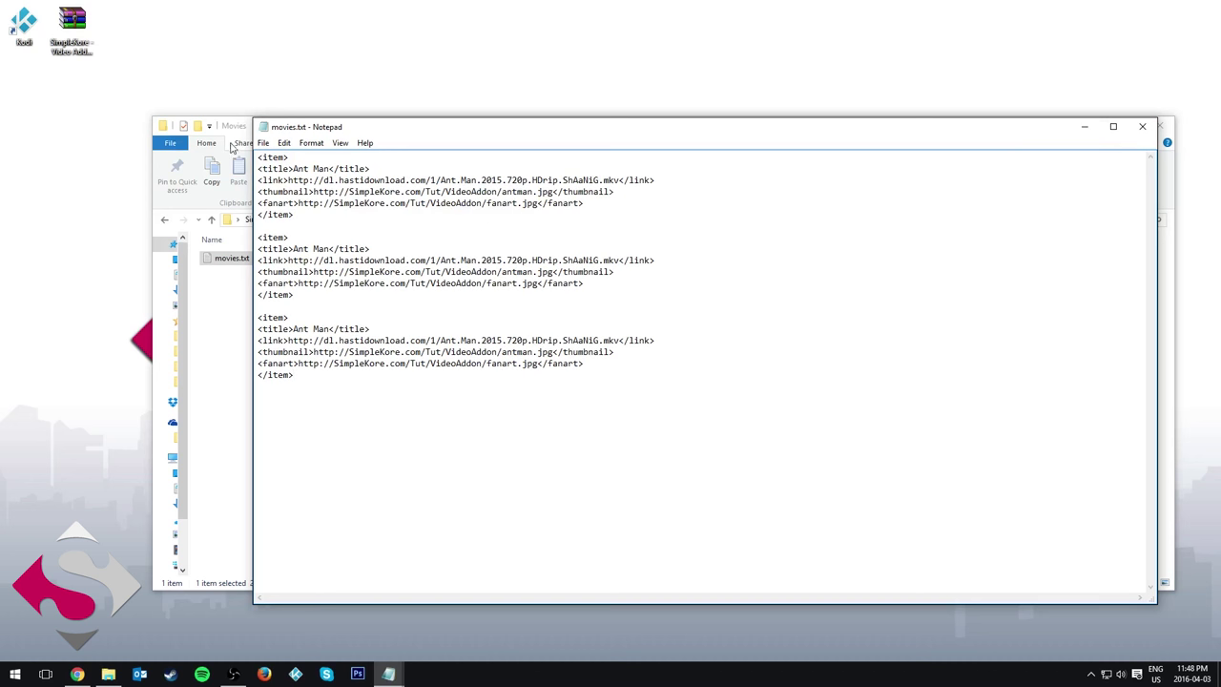
left_click(1142, 126)
left_click(632, 360)
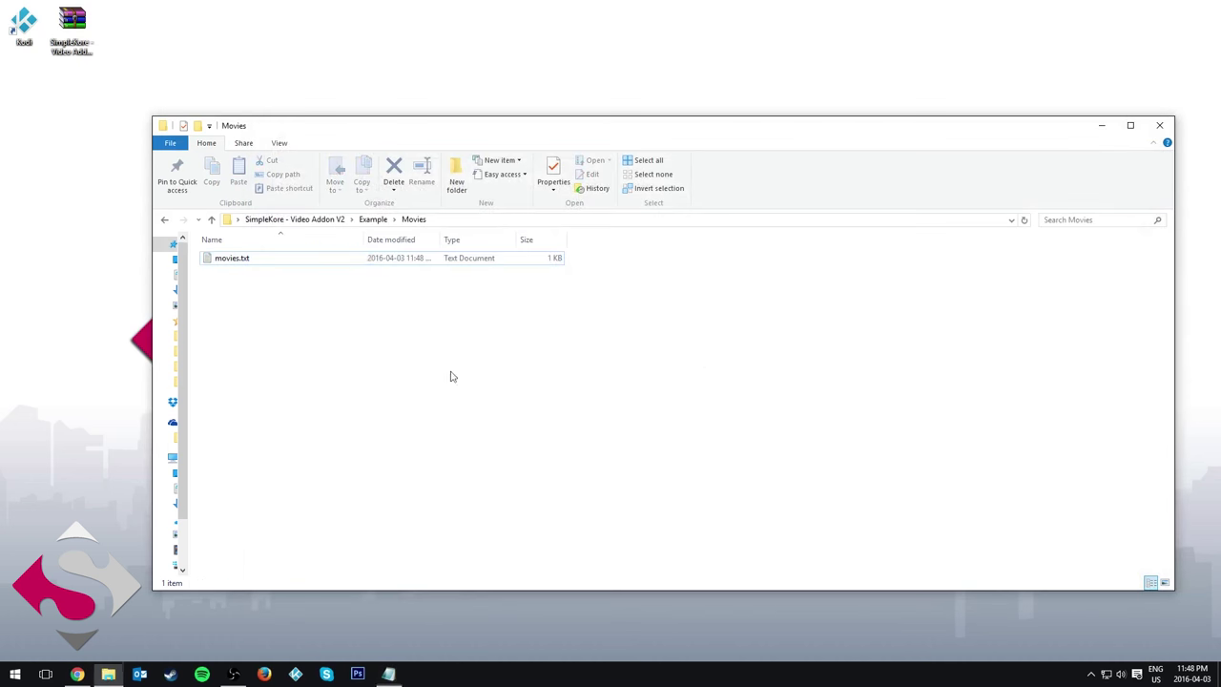
Step: Compare the utube tag in the Youtube folder's youtube.txt with the link tag in the Movies folder's movies.txt
left_click(373, 219)
double_click(282, 288)
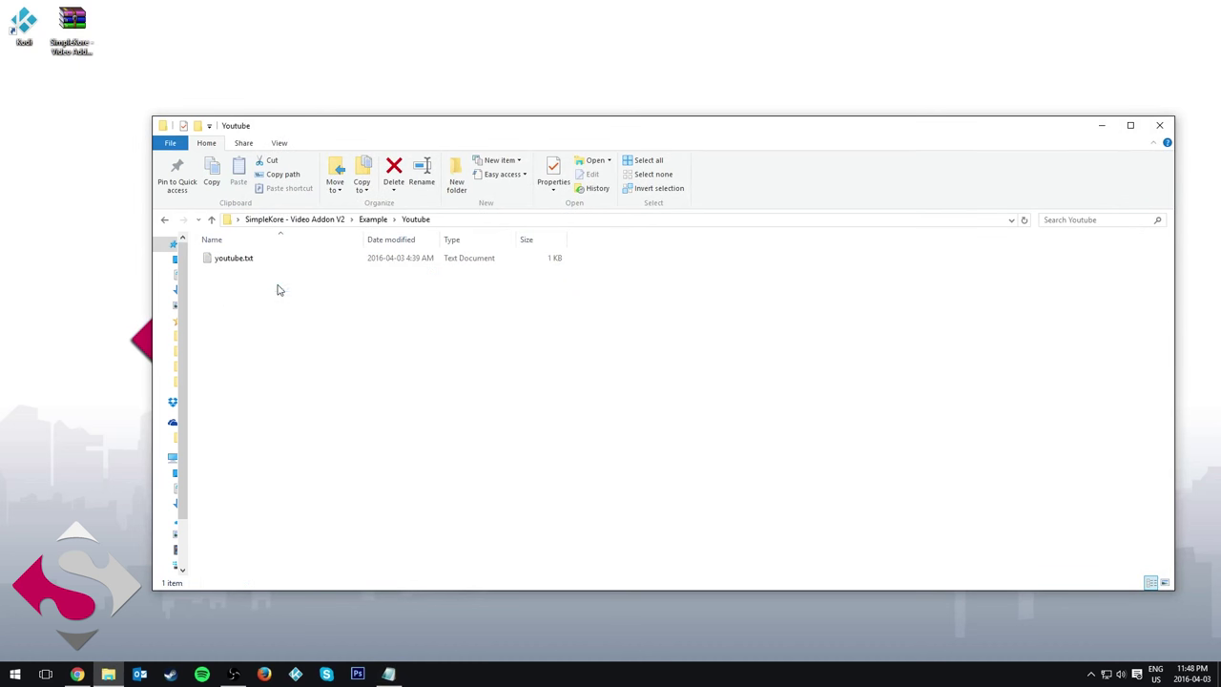
double_click(235, 258)
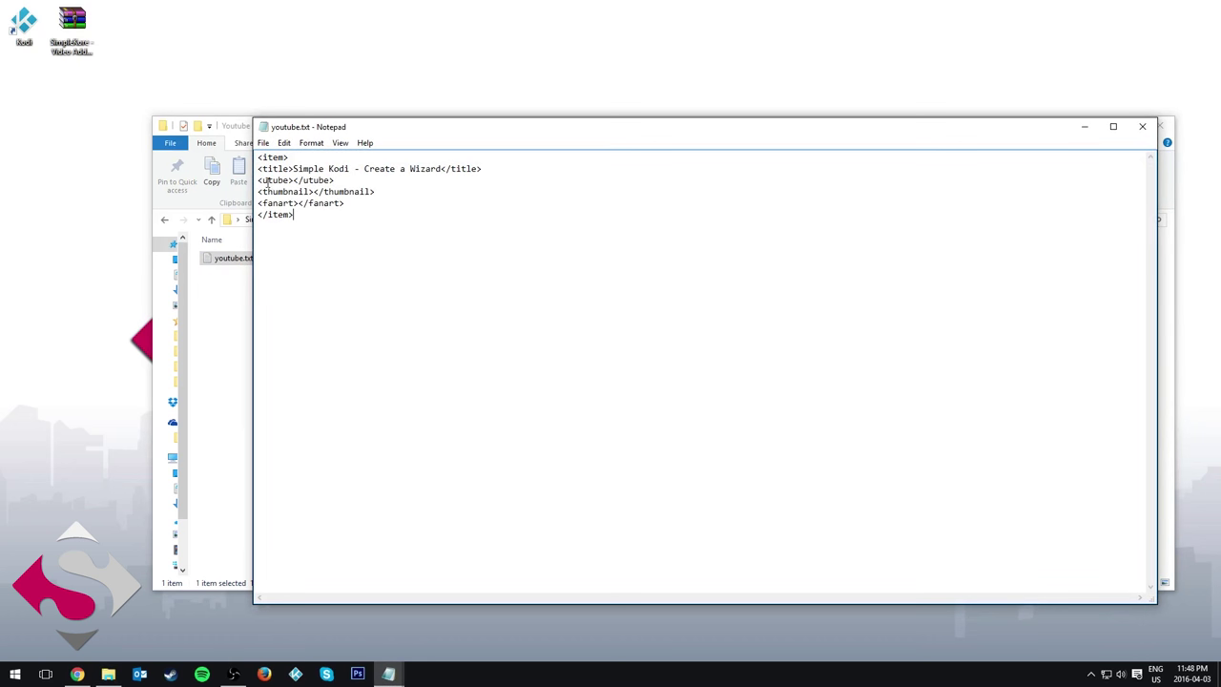
left_click_drag(258, 180, 333, 181)
key("alt+F4")
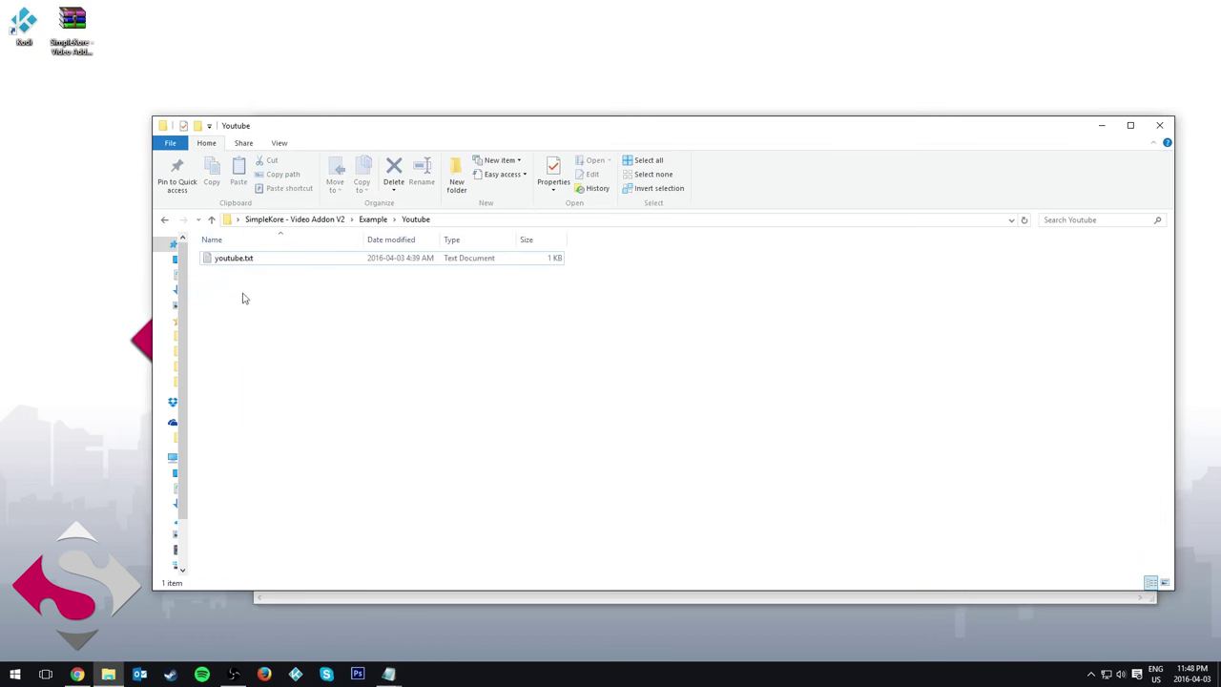
left_click(374, 219)
double_click(284, 274)
double_click(257, 257)
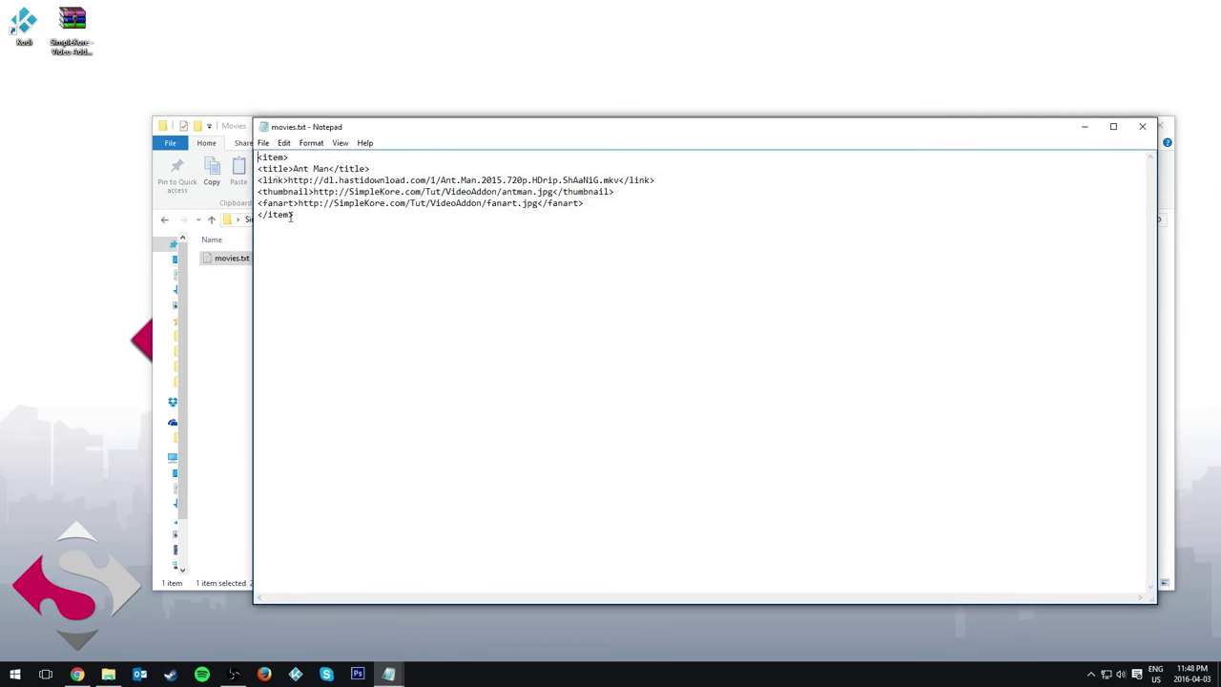
left_click_drag(278, 181, 273, 182)
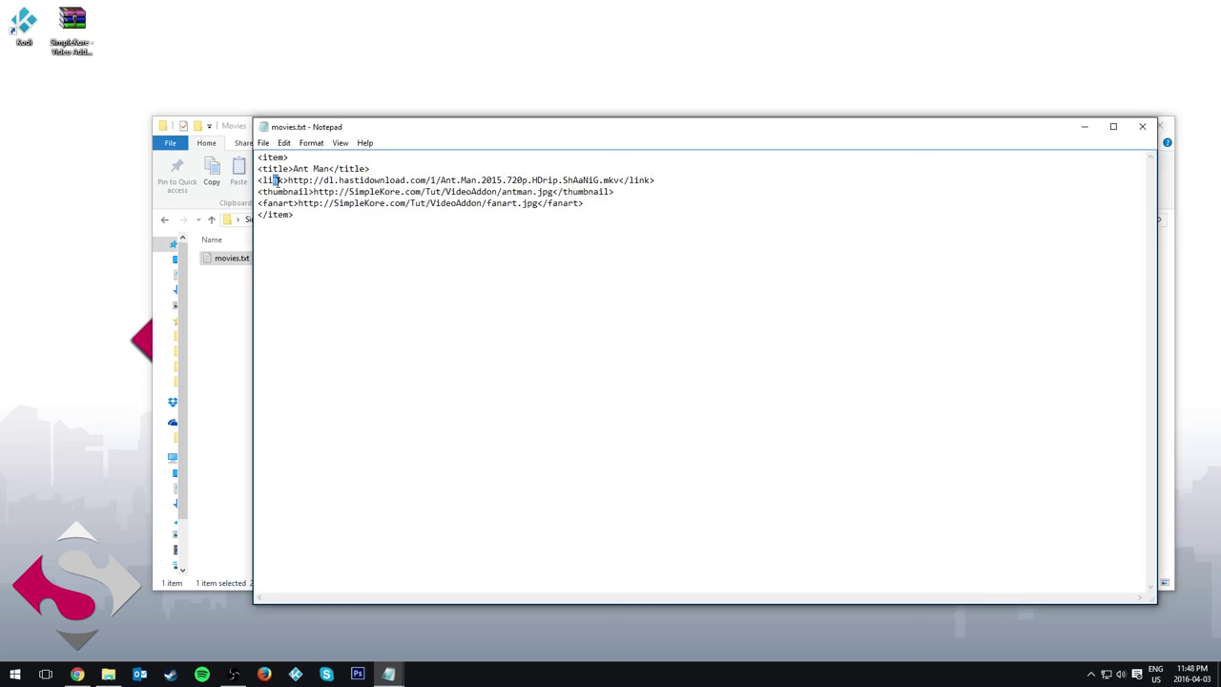
Step: Close movies.txt and examine the utube tag of the Simple Kodi - Create a Wizard item in youtube.txt
left_click(1145, 129)
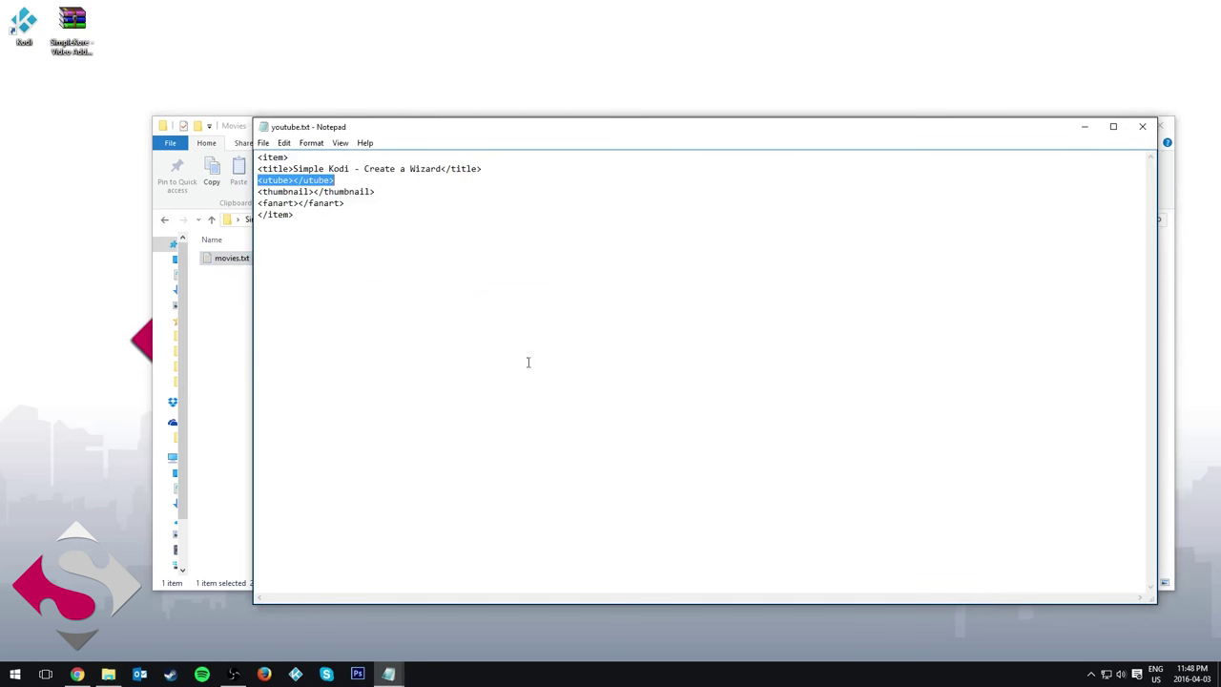
left_click(482, 313)
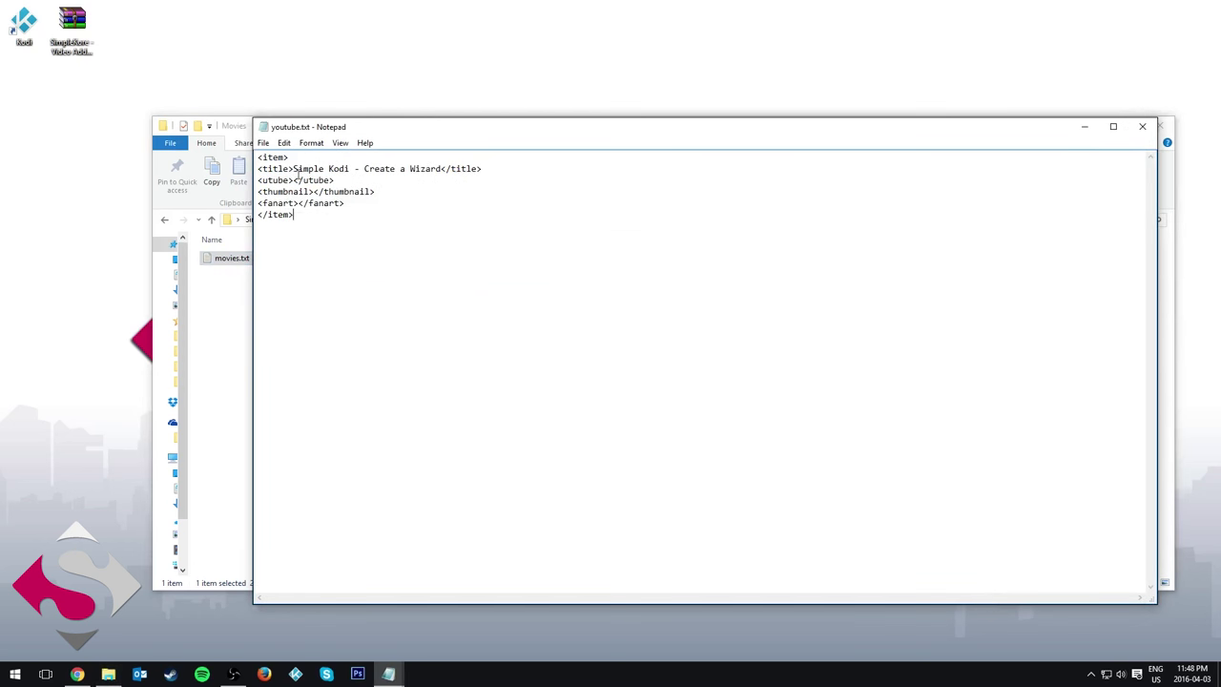
double_click(279, 179)
left_click(293, 181)
left_click_drag(270, 180, 286, 181)
double_click(271, 180)
left_click(282, 182)
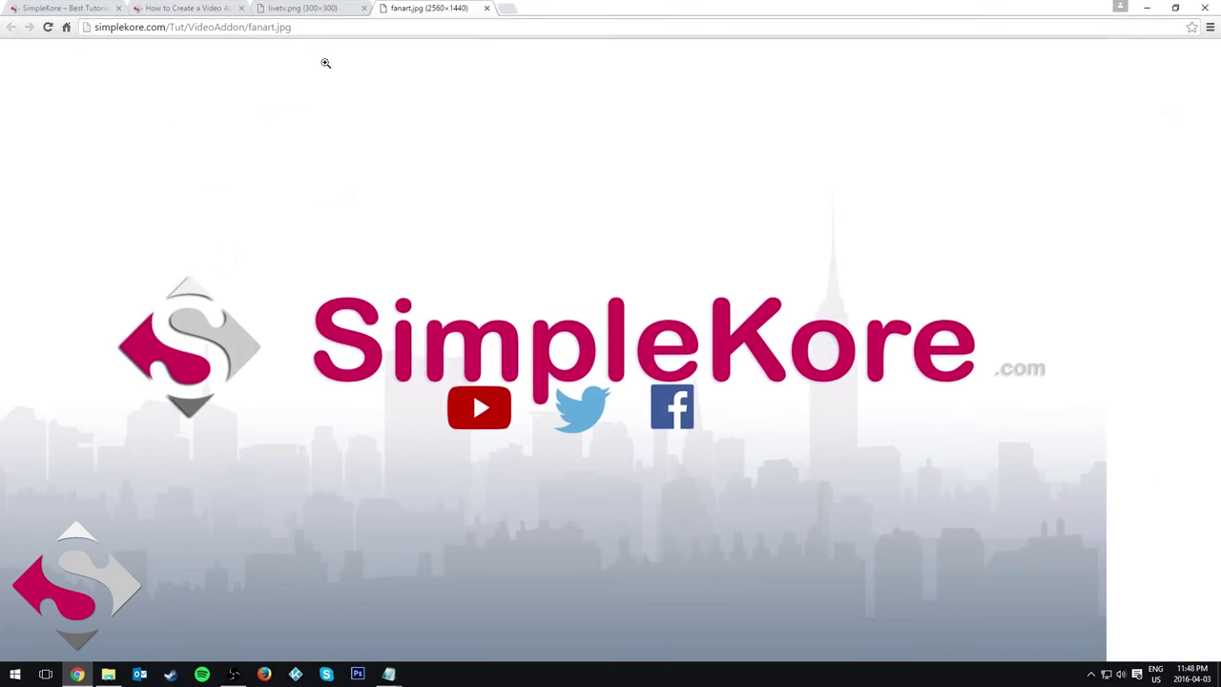
Step: Switch to Chrome, open SimpleKore's "How to CREATE your own BUILD/WIZARD for KODI -Easy Method-" tutorial video on YouTube and pause it
left_click(334, 7)
left_click(150, 5)
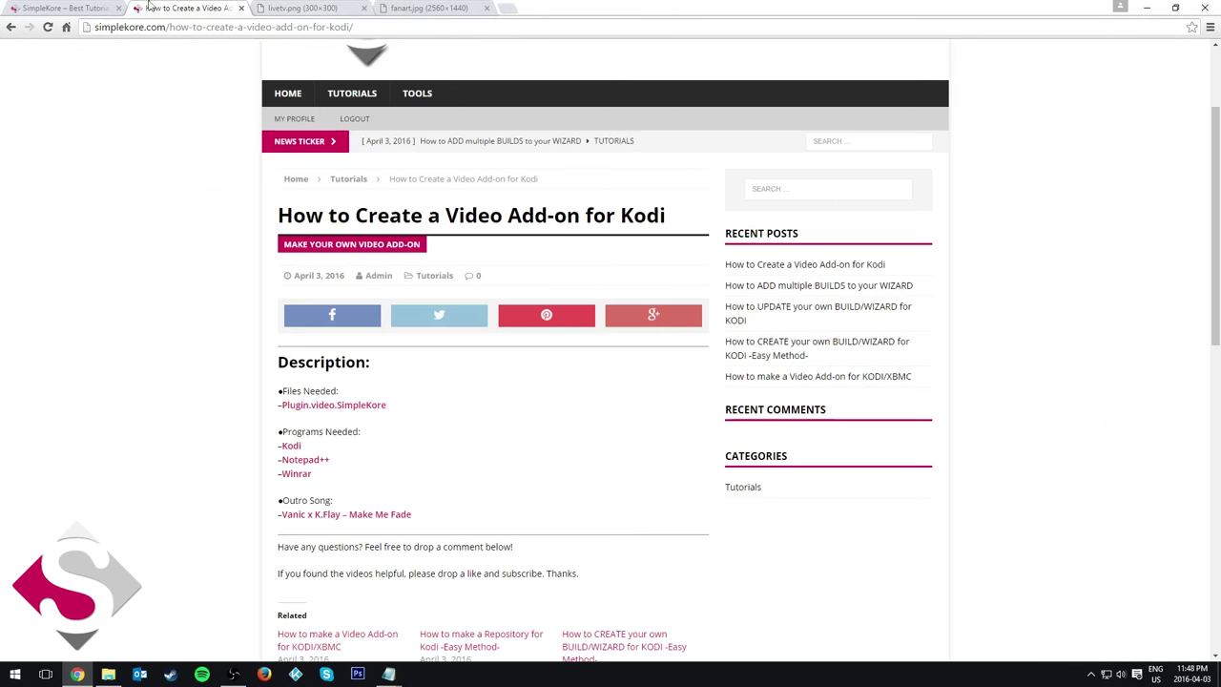
left_click(74, 7)
scroll(335, 417, "down", 10)
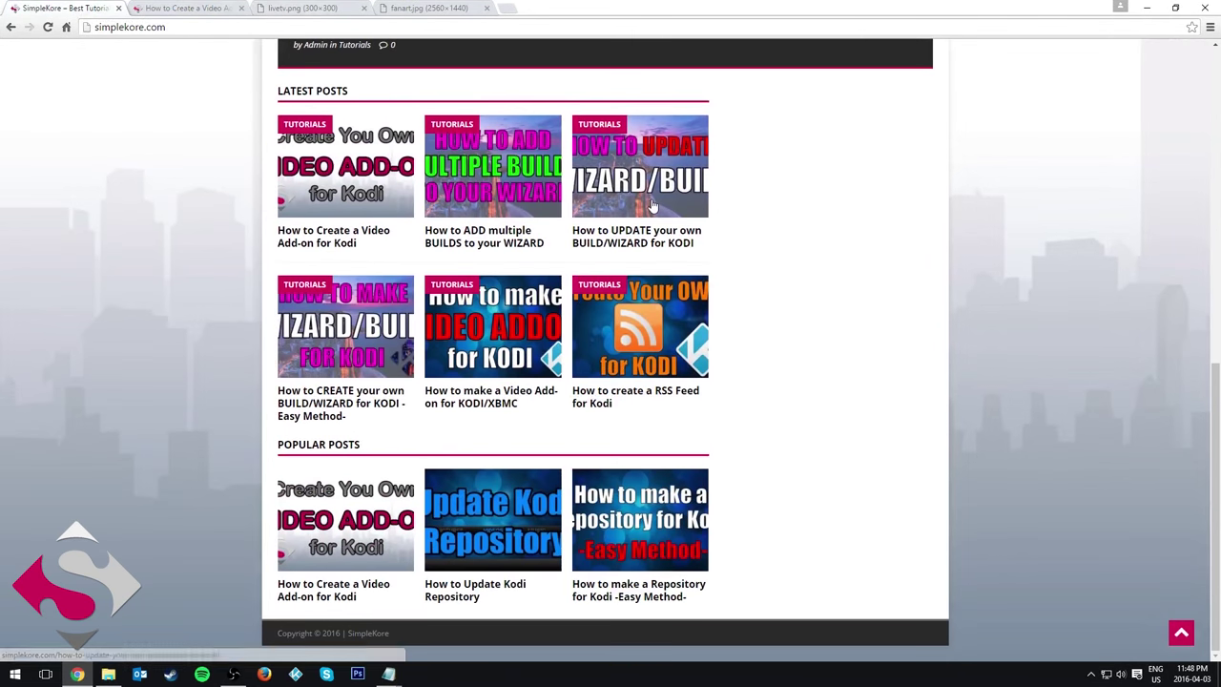
left_click(368, 349)
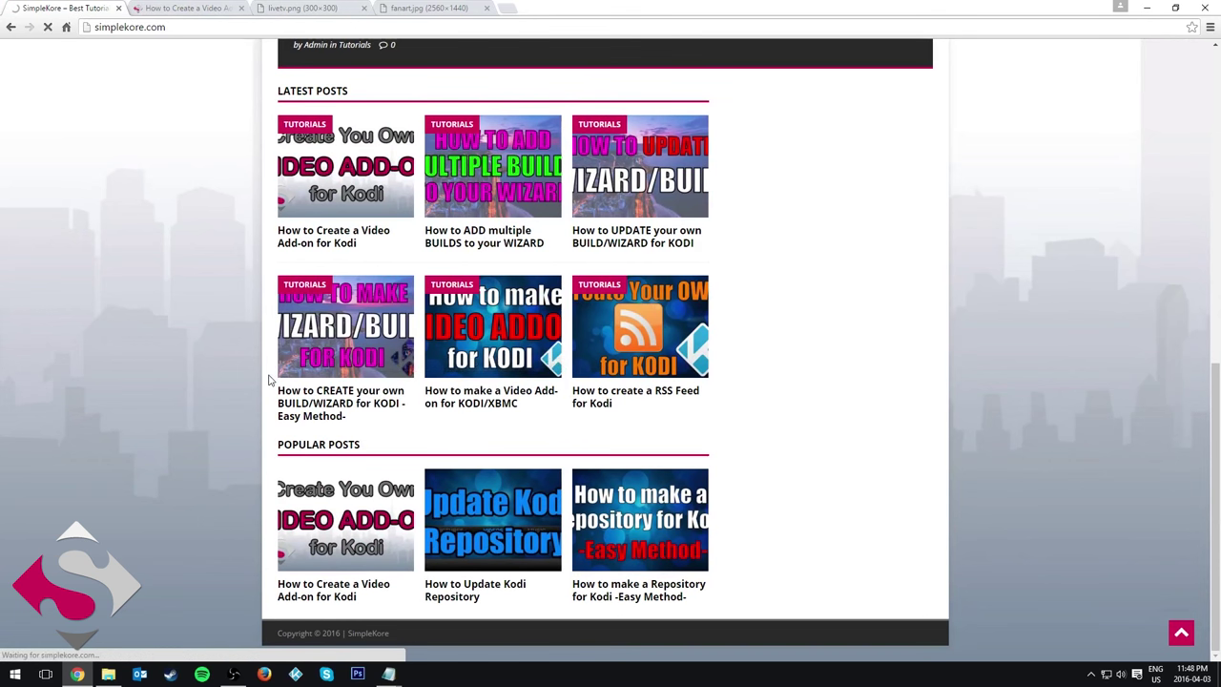
scroll(263, 367, "down", 3)
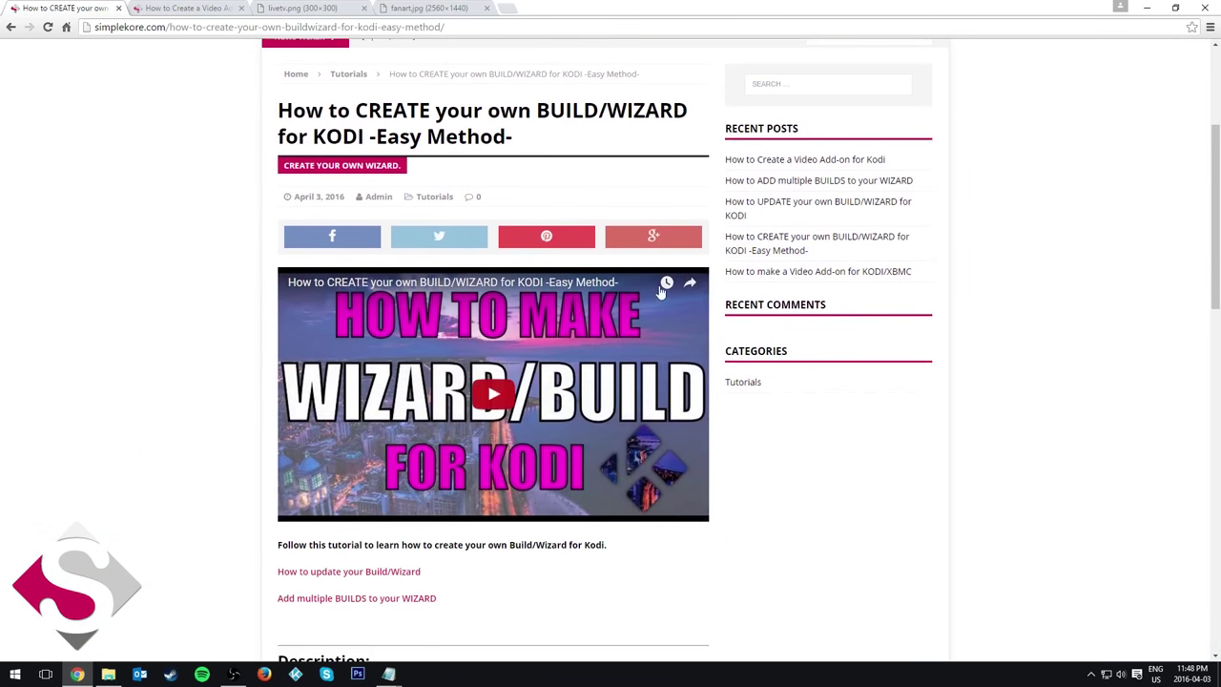
left_click(573, 279)
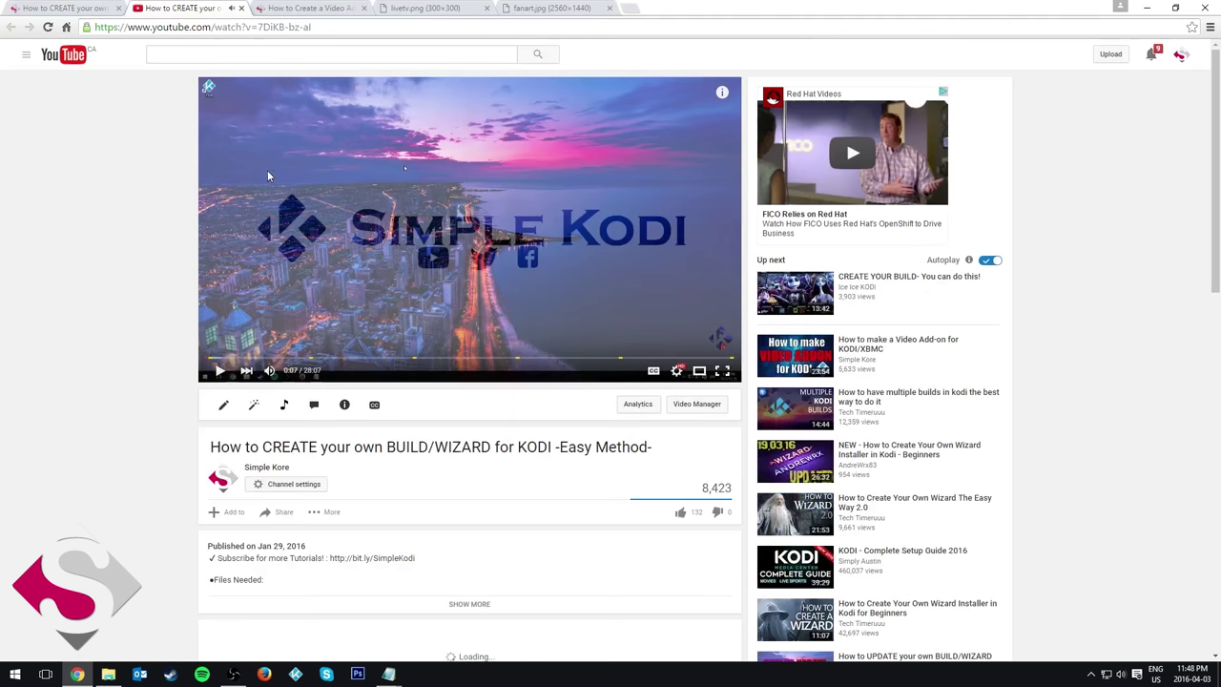
left_click(252, 192)
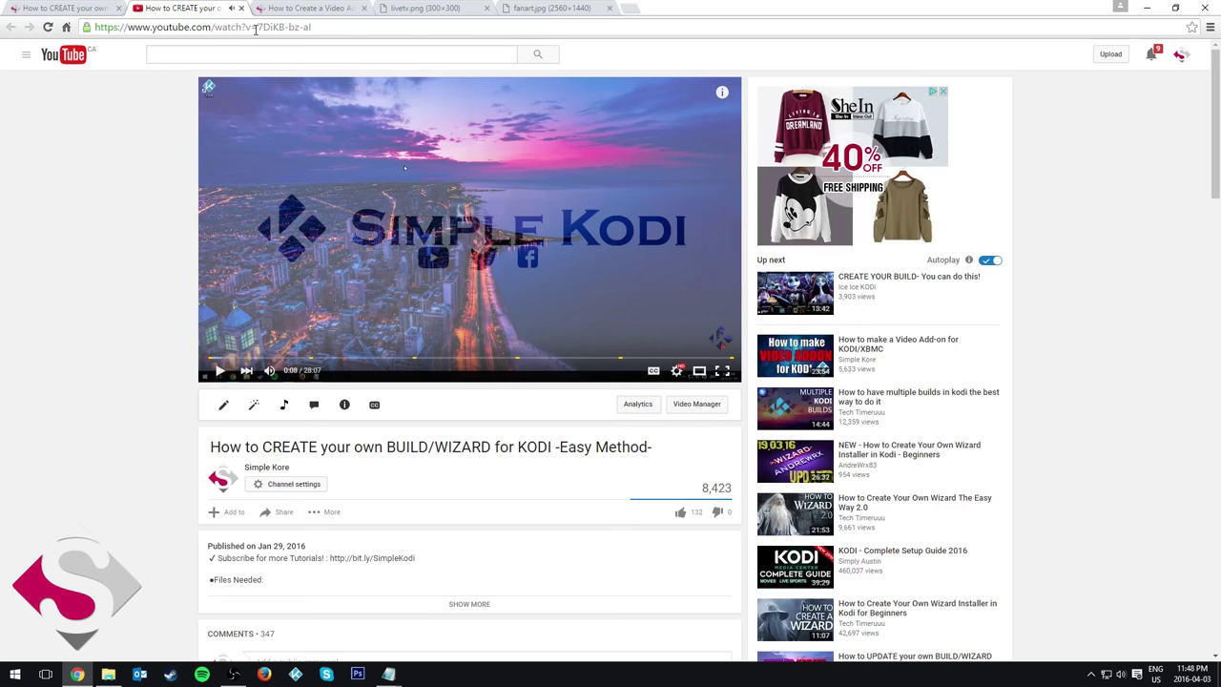
Step: Locate the video ID in the YouTube page address and in the video's share link
left_click(262, 27)
left_click(263, 27)
key("shift+End")
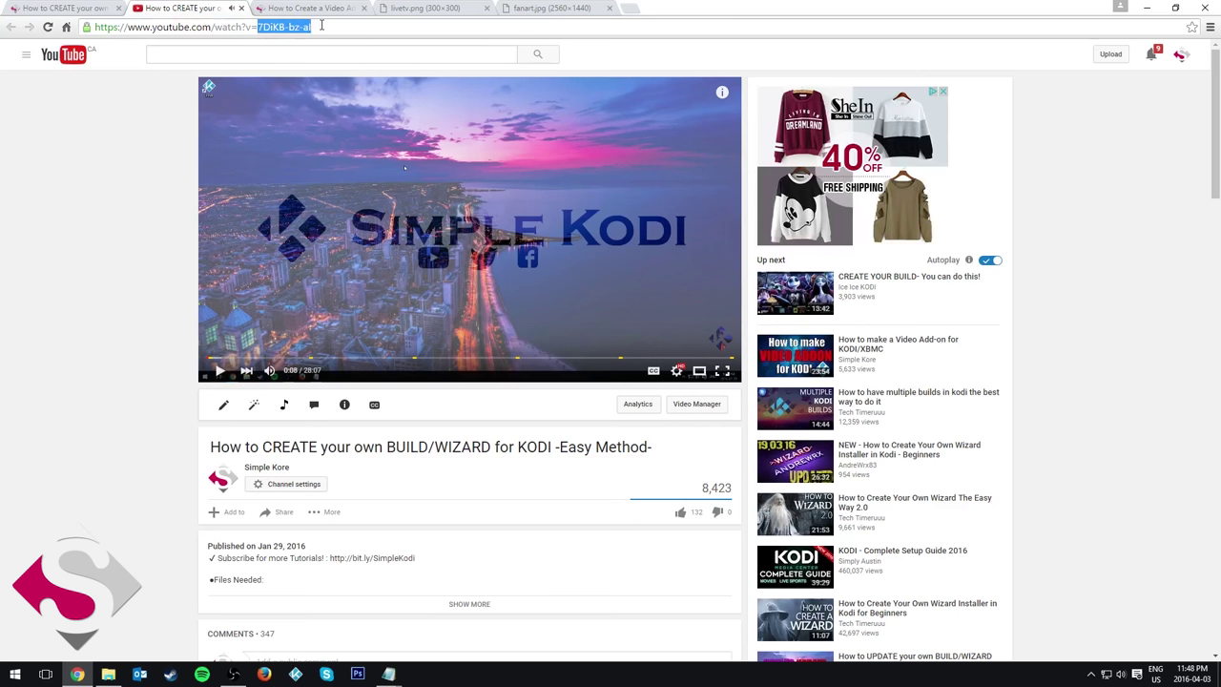
key("Right")
left_click_drag(257, 27, 333, 27)
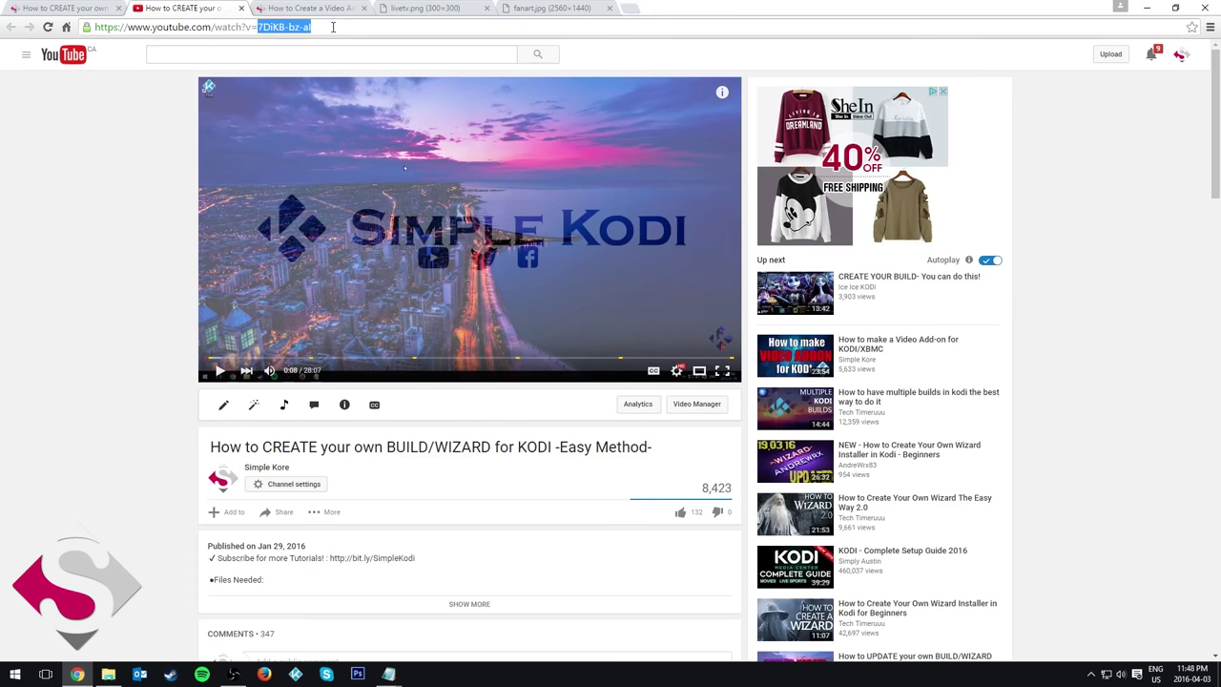
left_click(282, 512)
scroll(147, 495, "down", 3)
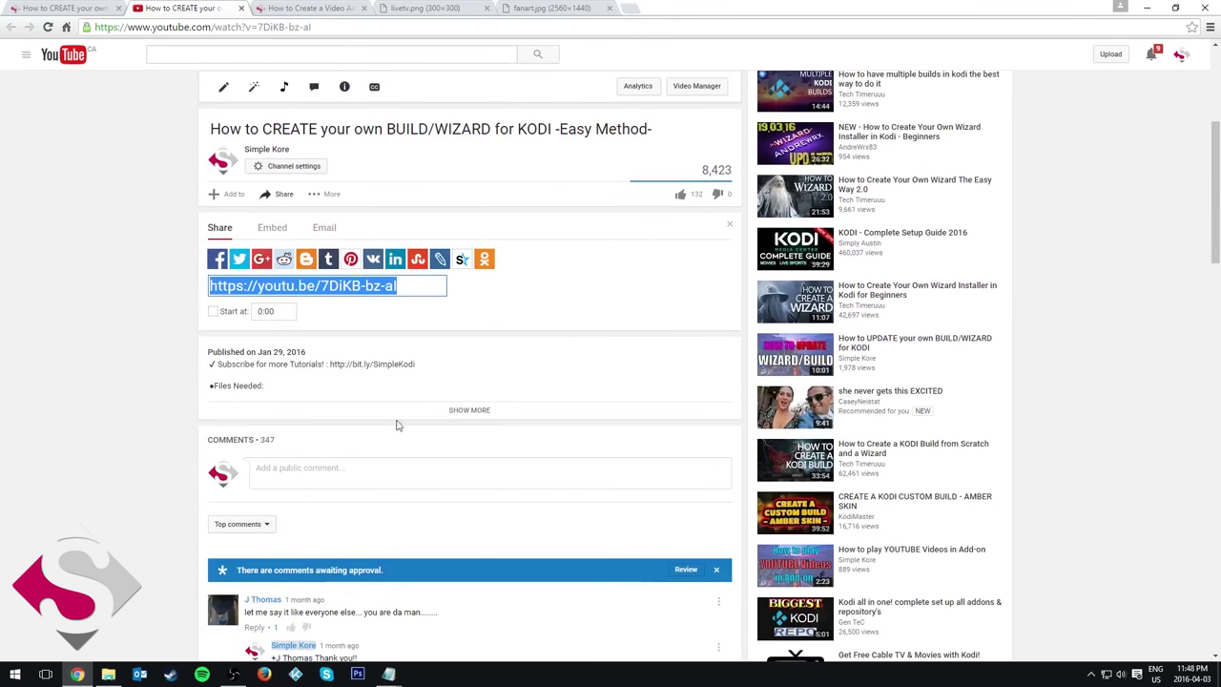
left_click(387, 288)
left_click_drag(320, 291, 409, 302)
Step: Copy the video ID 7DiKB-bz-aI from the page address and paste it into the utube tag of youtube.txt
left_click(291, 27)
left_click_drag(285, 27, 333, 27)
key("ctrl+c")
left_click(263, 26)
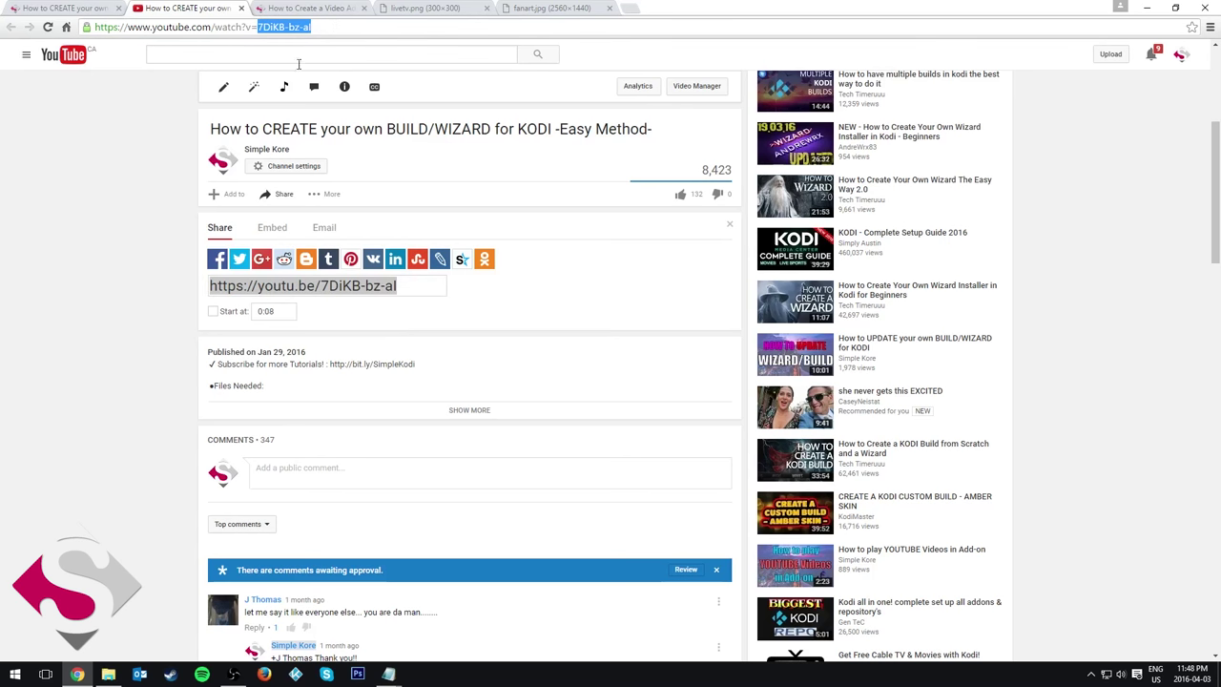
scroll(298, 64, "up", 3)
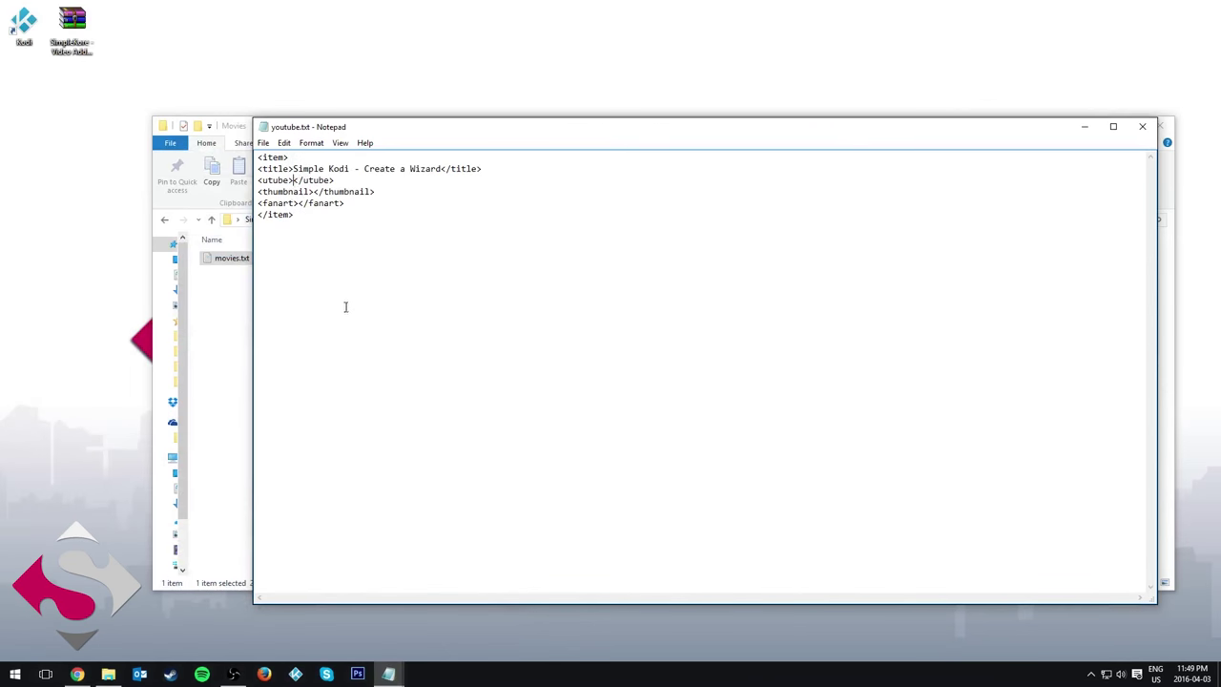
key("ctrl+v")
left_click_drag(294, 179, 351, 179)
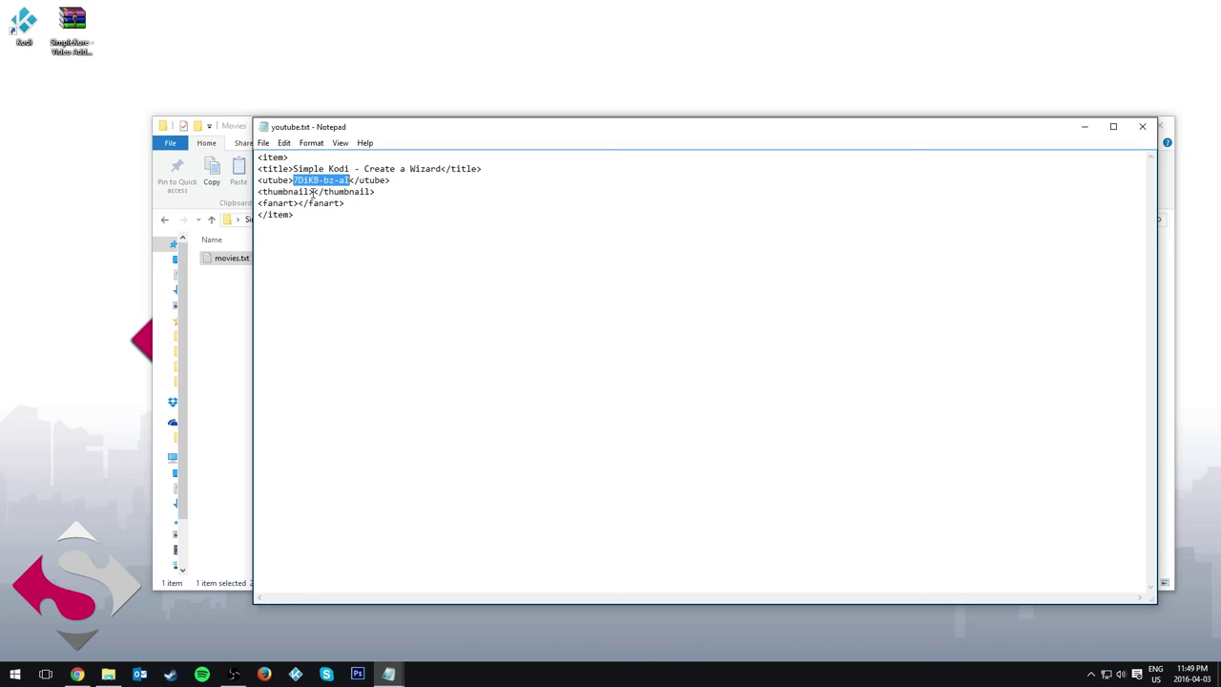
left_click(314, 192)
left_click(395, 131)
type("http://SimpleKore.com/Tut/VideoAddon/")
type("icon.png")
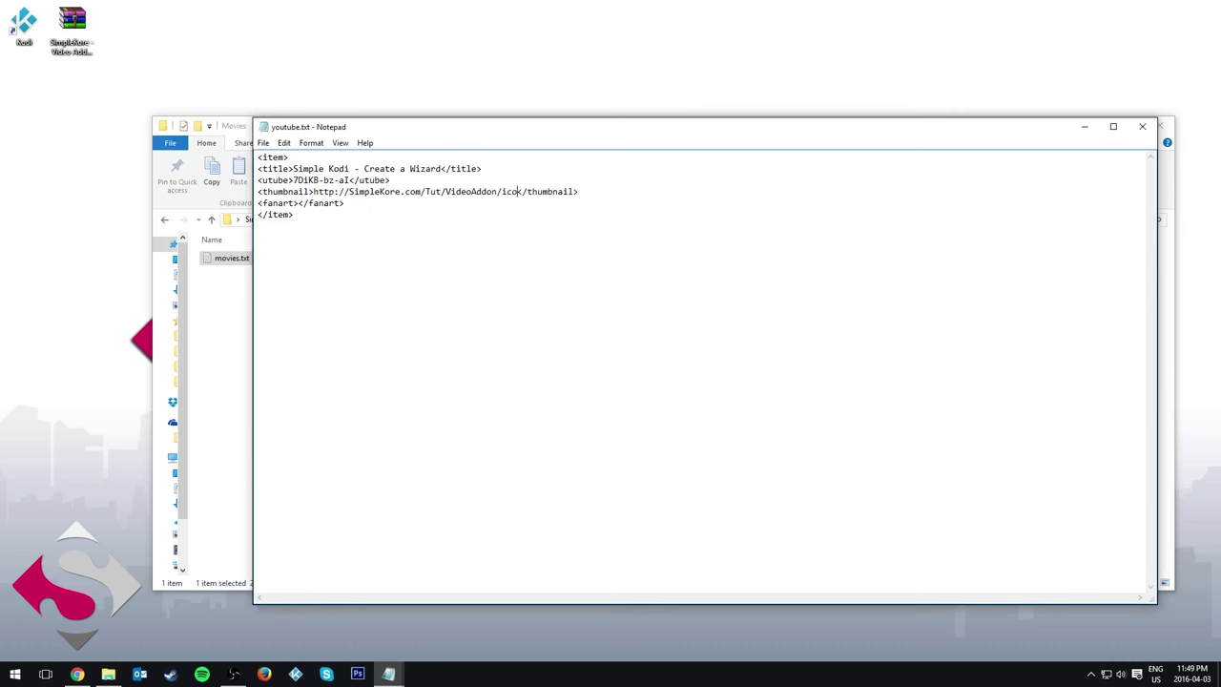
left_click(299, 202)
type("http://SimpleKore.com/Tut/VideoAddon/")
type("fanart.")
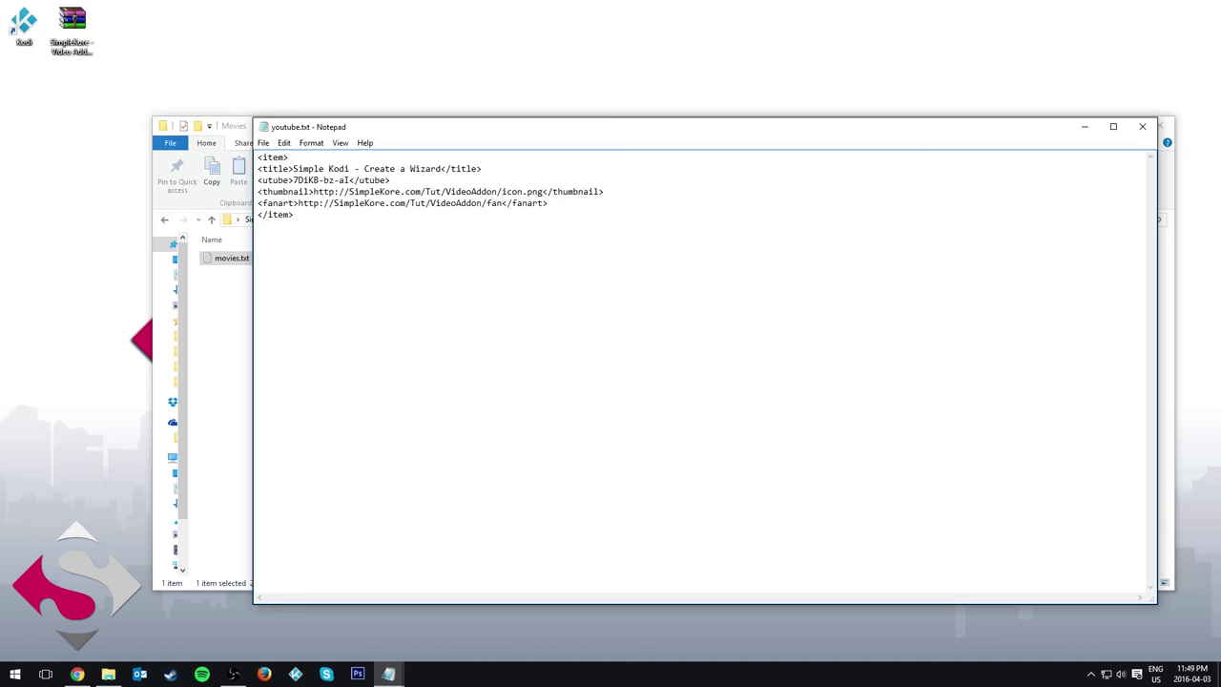
type("jpg")
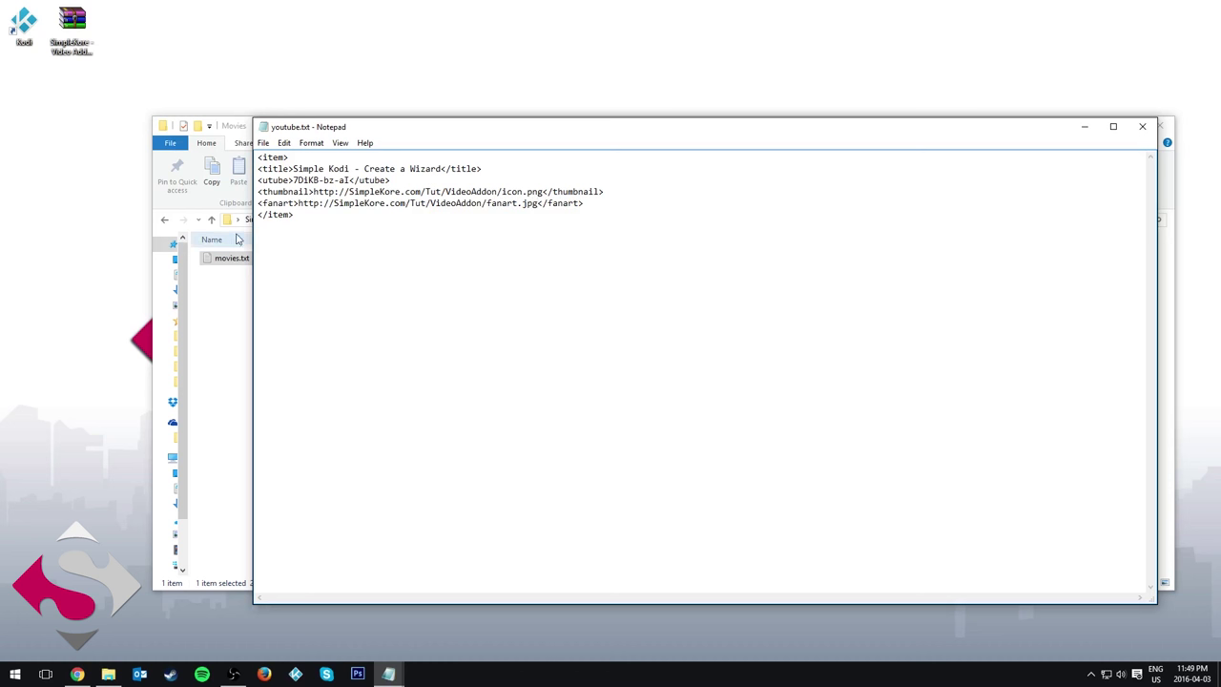
triple_click(281, 191)
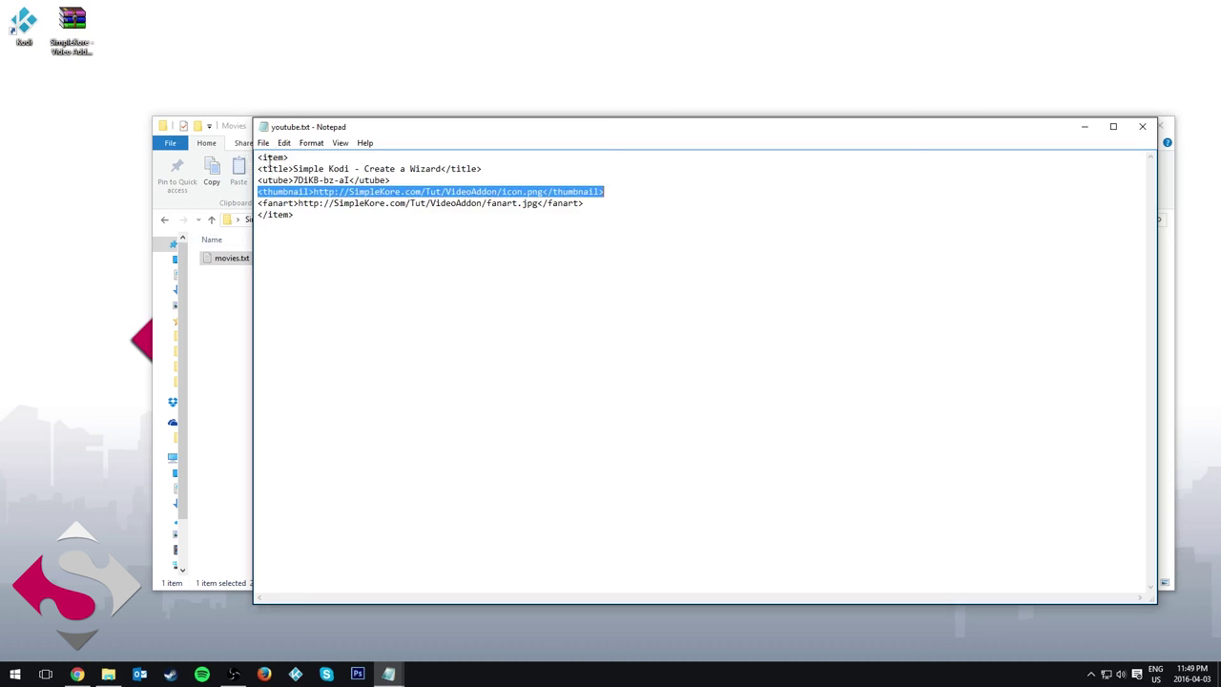
left_click(264, 142)
left_click(286, 180)
left_click(590, 215)
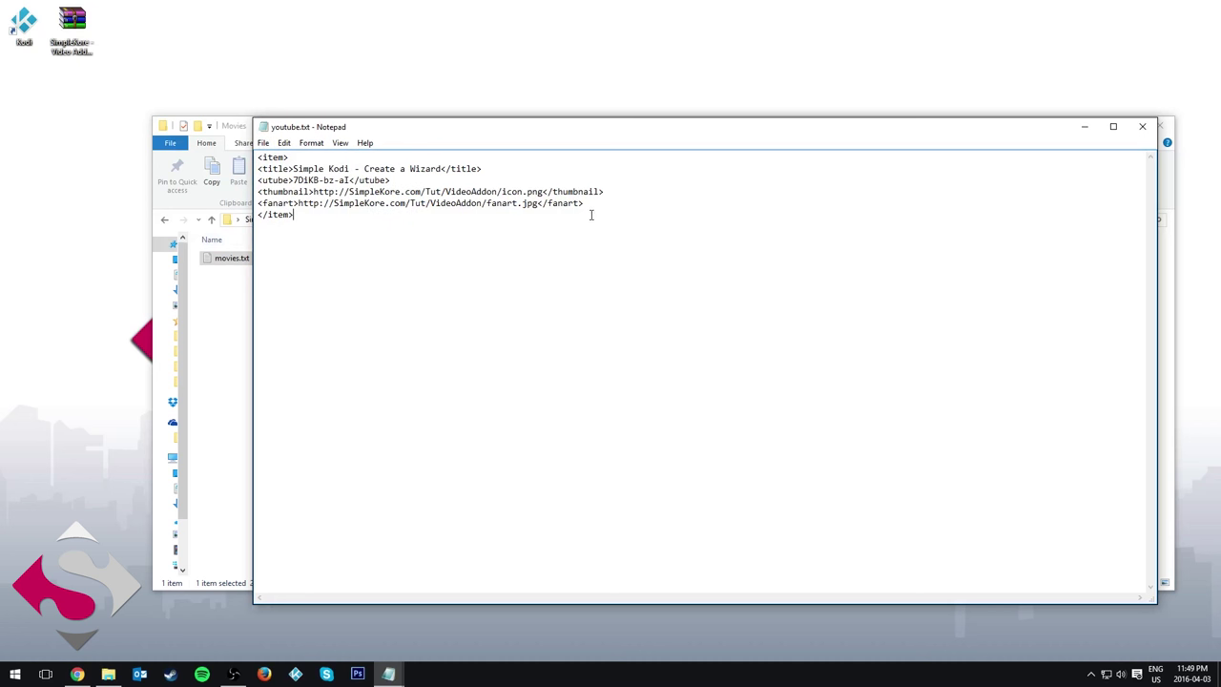
left_click(1142, 126)
Step: Open youtube.txt from the Youtube folder, copy its entire item block and close the file
left_click(374, 220)
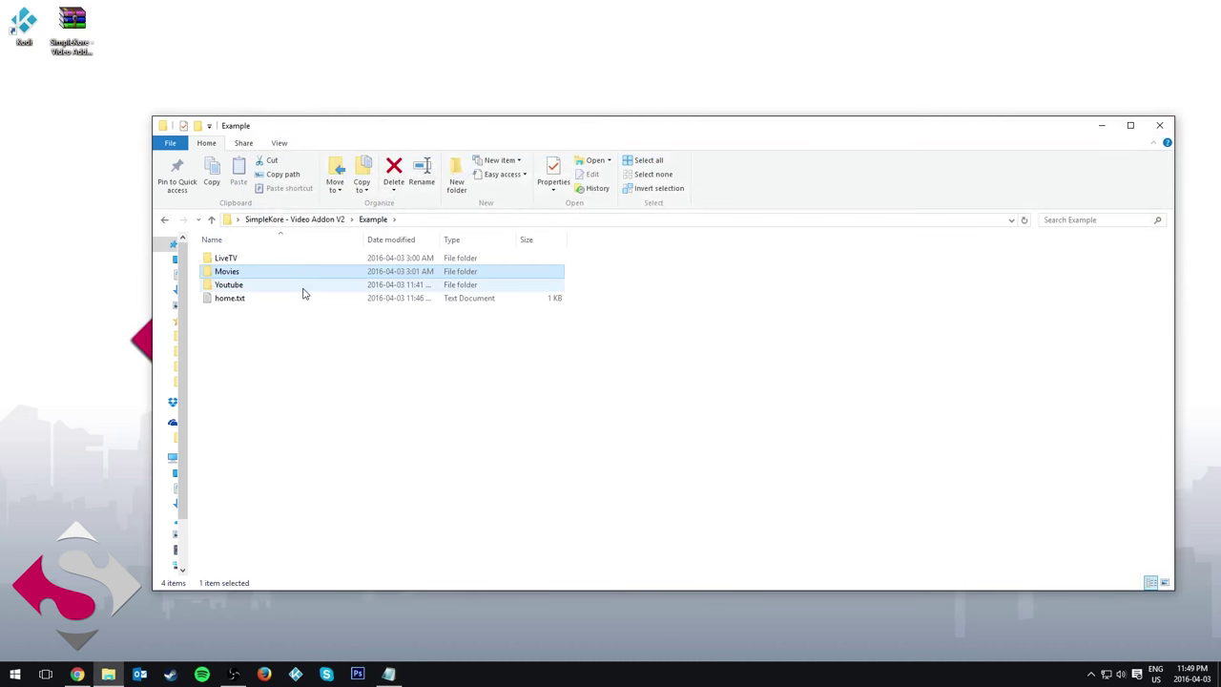
double_click(303, 284)
double_click(286, 260)
left_click_drag(314, 264, 288, 188)
key("ctrl+a")
key("ctrl+c")
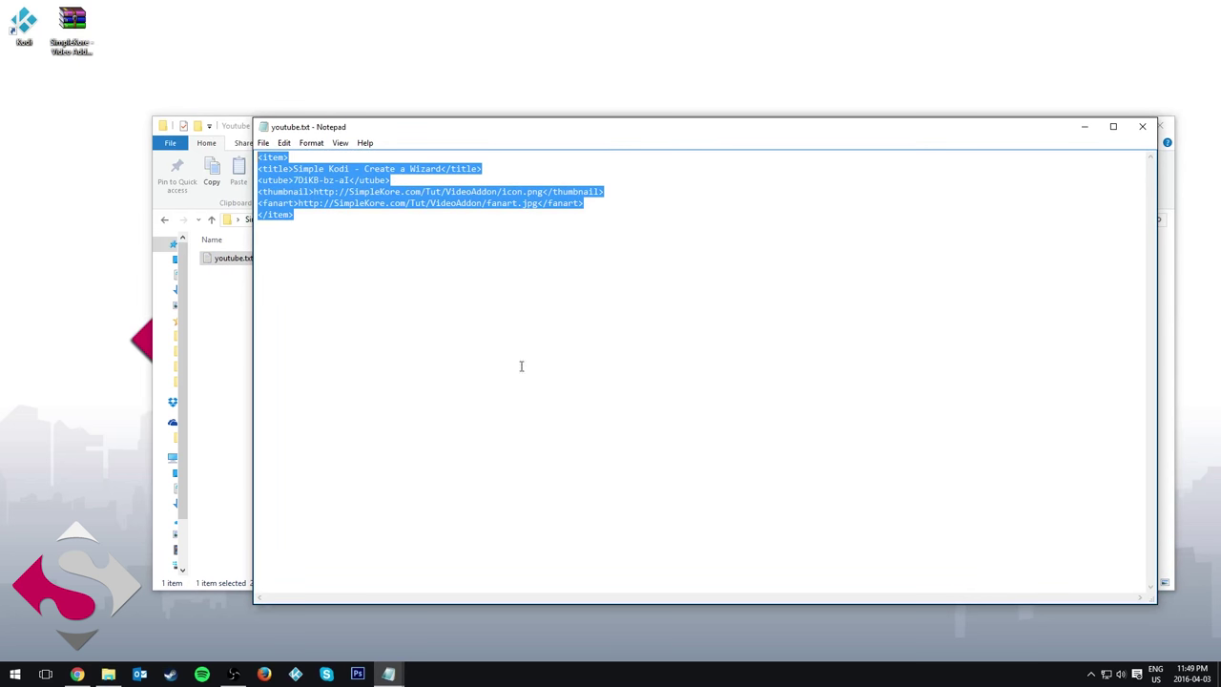
left_click(1142, 126)
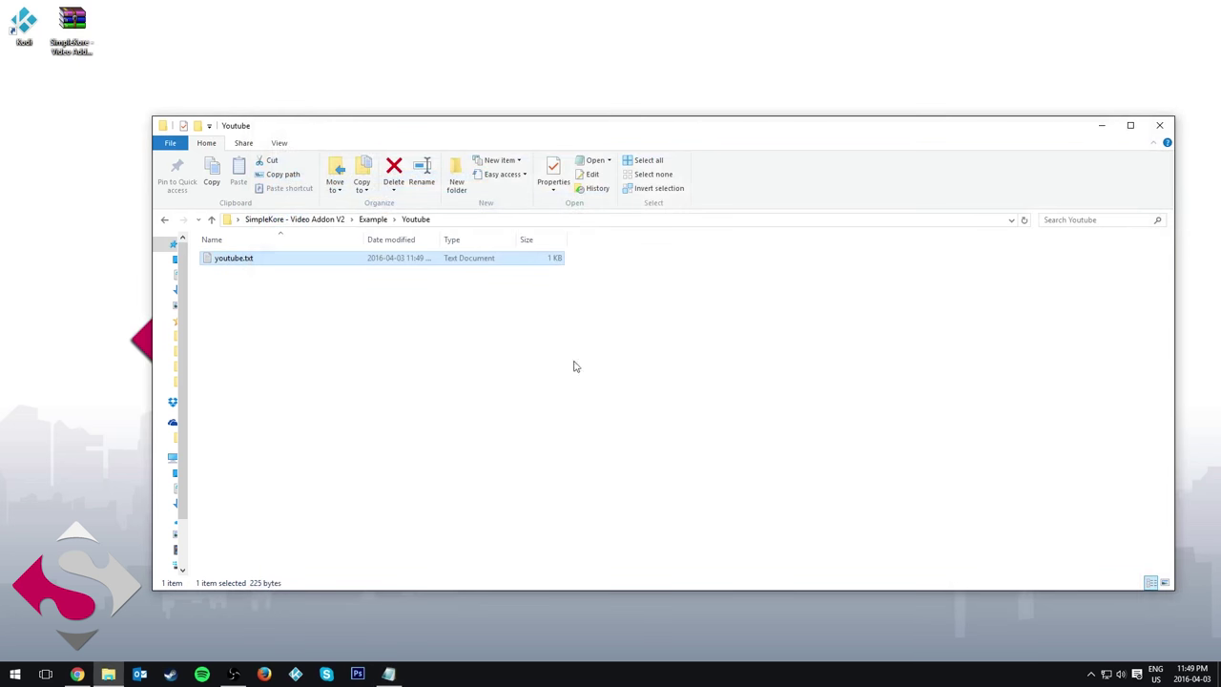
Step: Open live.txt in the LiveTV folder and paste the copied YouTube item block below the Vevo item, separated by a blank line
left_click(374, 220)
double_click(269, 283)
left_click(379, 219)
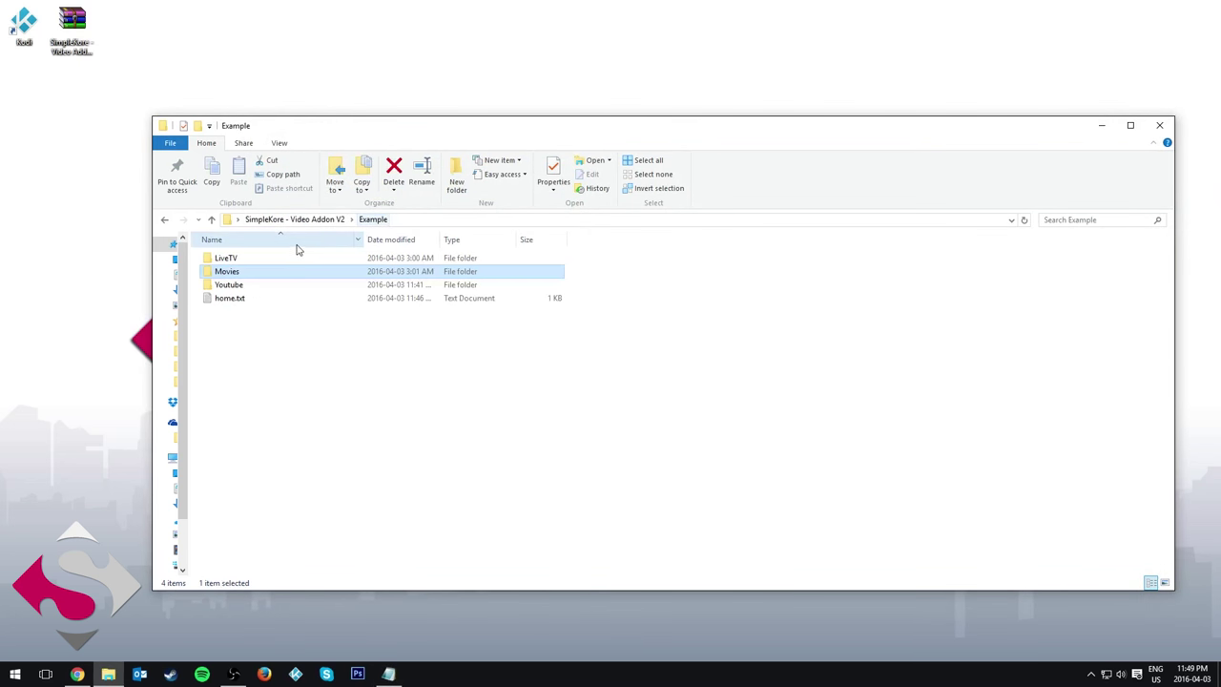
left_click(292, 260)
double_click(292, 260)
double_click(276, 261)
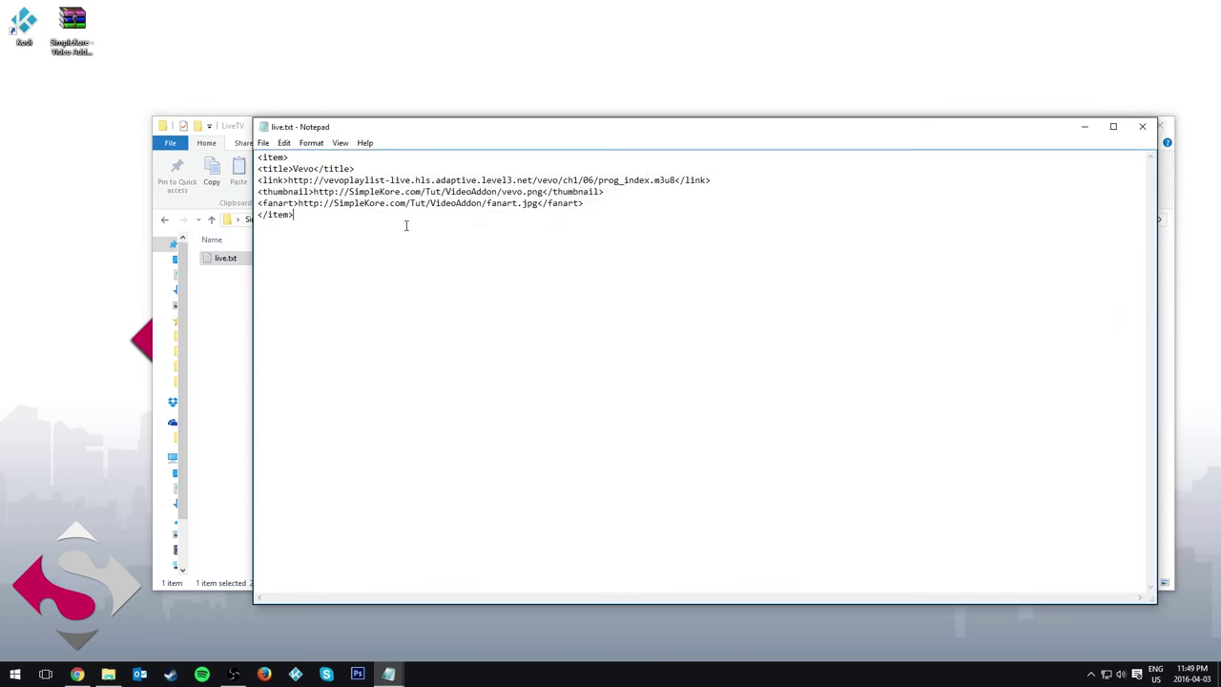
key("Return")
key("Return")
key("ctrl+v")
Step: Compare the pasted item's utube tag with the Vevo item's link tag and review the pasted block in live.txt
double_click(272, 260)
left_click(272, 259)
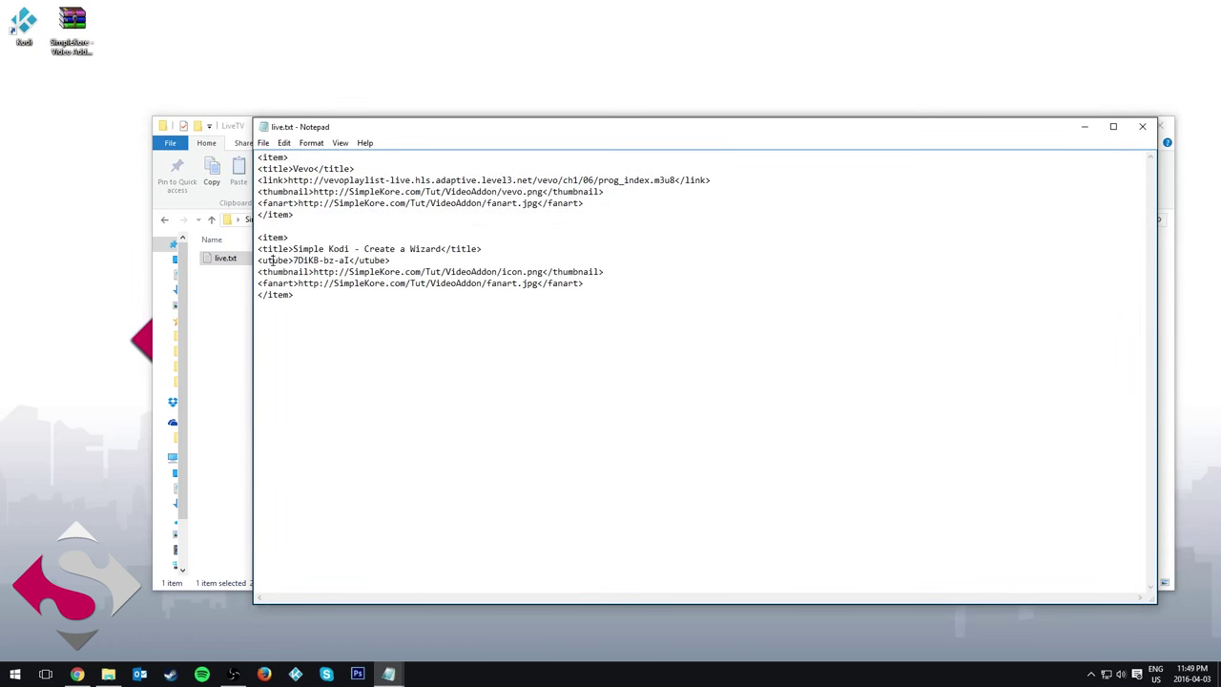
left_click_drag(260, 261, 288, 260)
left_click_drag(262, 179, 279, 182)
left_click(333, 296)
left_click_drag(315, 300, 257, 236)
left_click(312, 306)
left_click_drag(300, 298, 250, 236)
left_click(332, 307)
left_click_drag(330, 301, 248, 236)
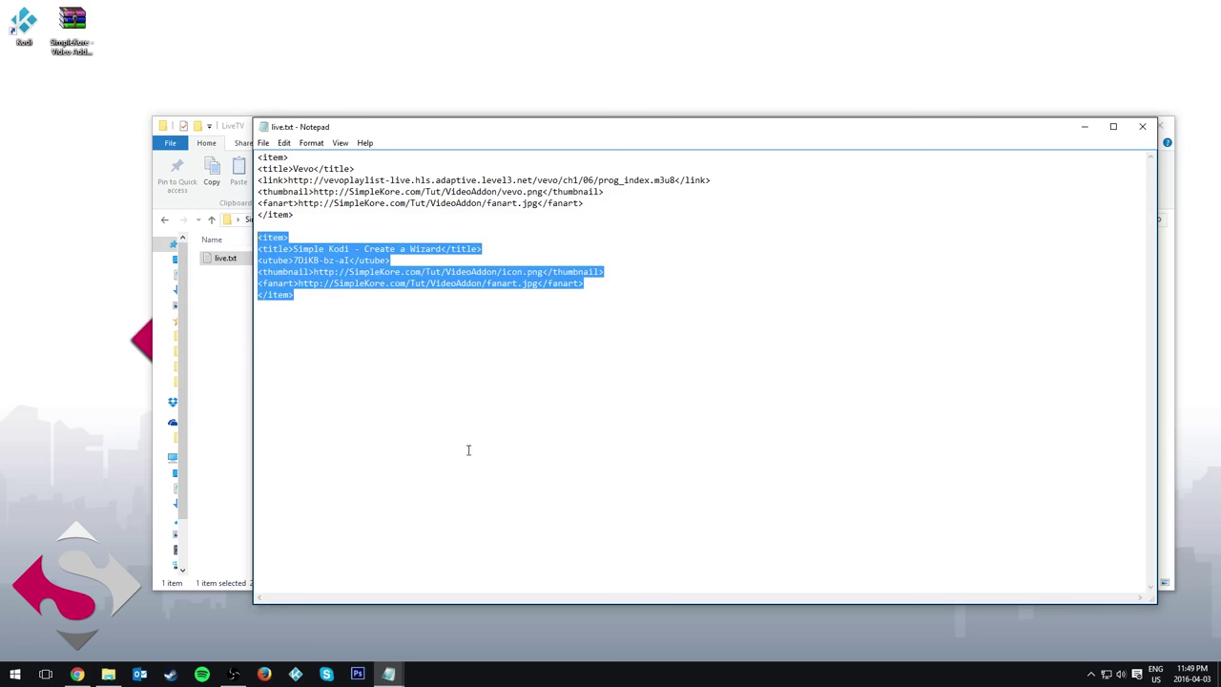
left_click(321, 296)
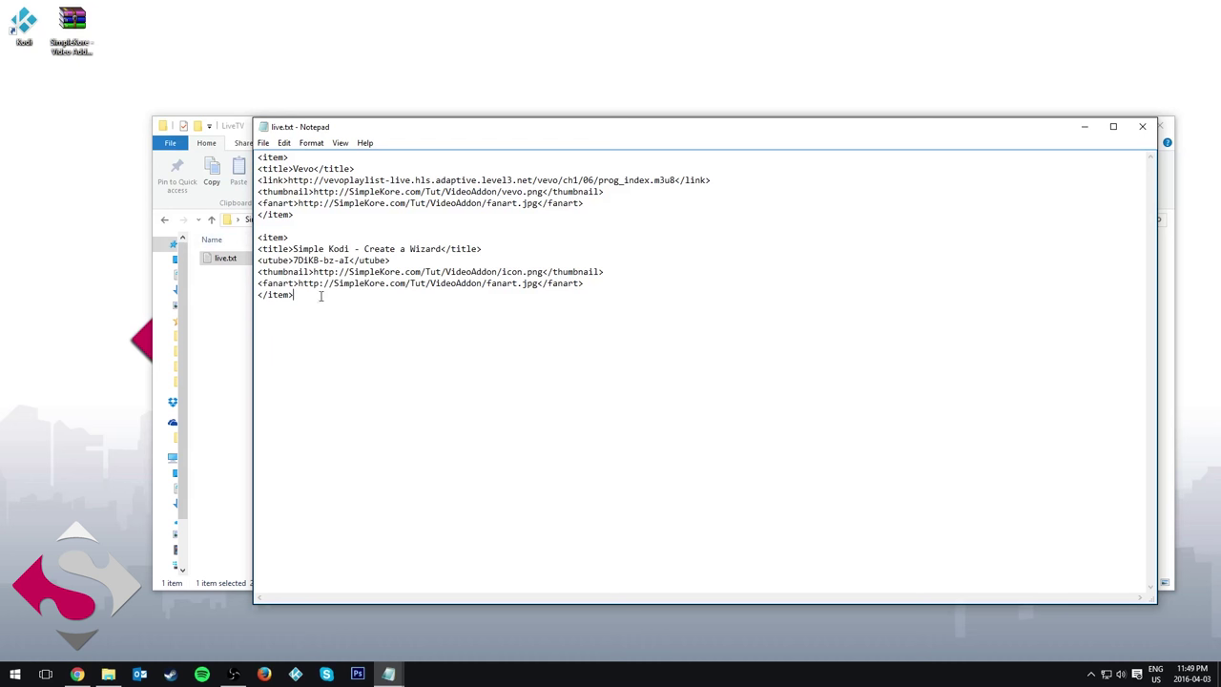
Step: Save and close live.txt, then return to the Example folder
left_click(264, 142)
left_click(286, 185)
left_click(1142, 126)
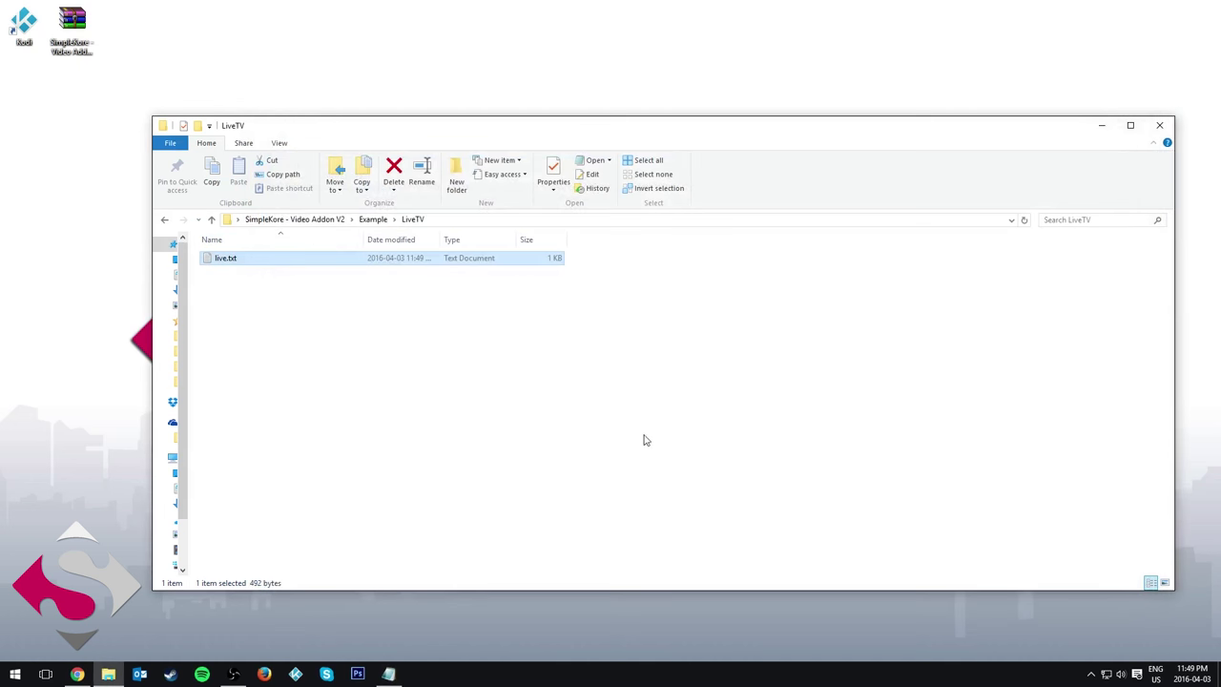
left_click(373, 220)
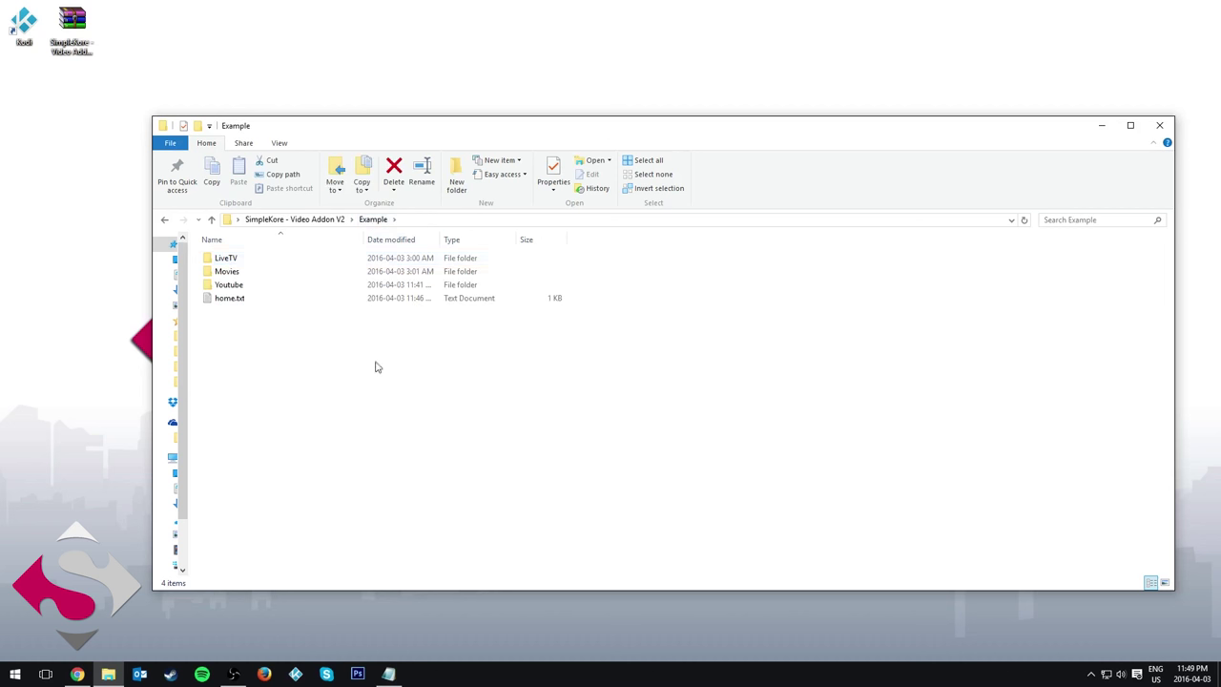
Step: Create a new folder named TVShows in the Example folder
left_click(308, 259)
left_click(316, 283)
left_click(308, 317)
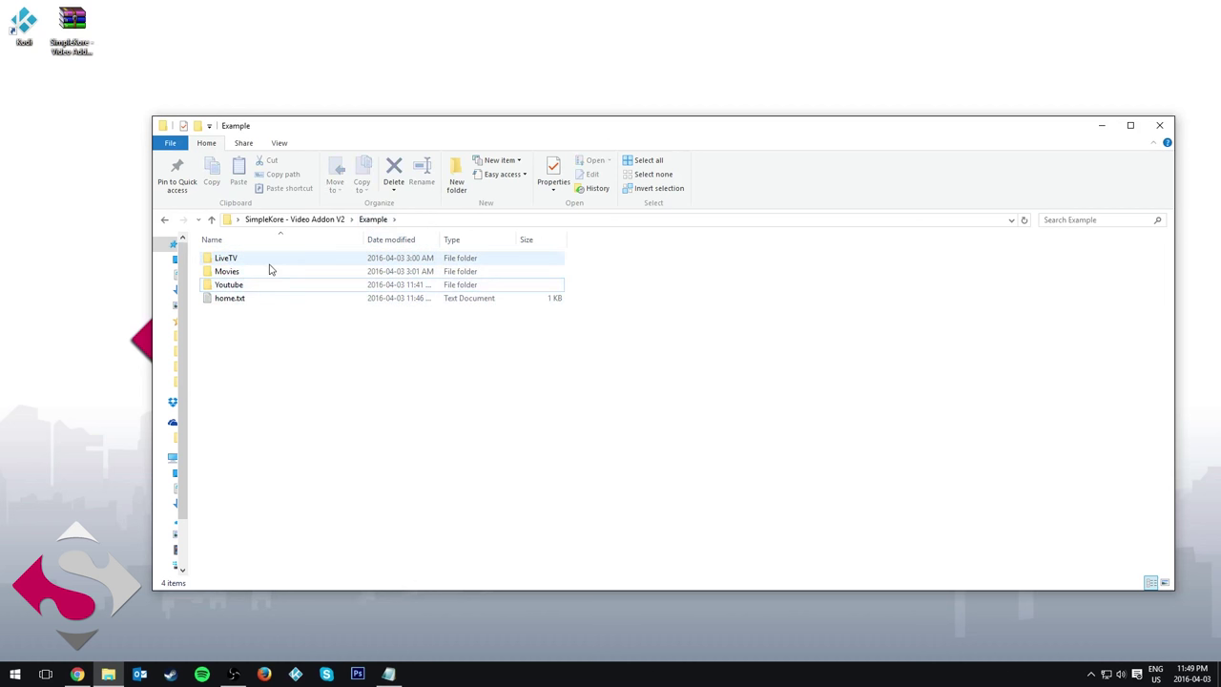
right_click(276, 352)
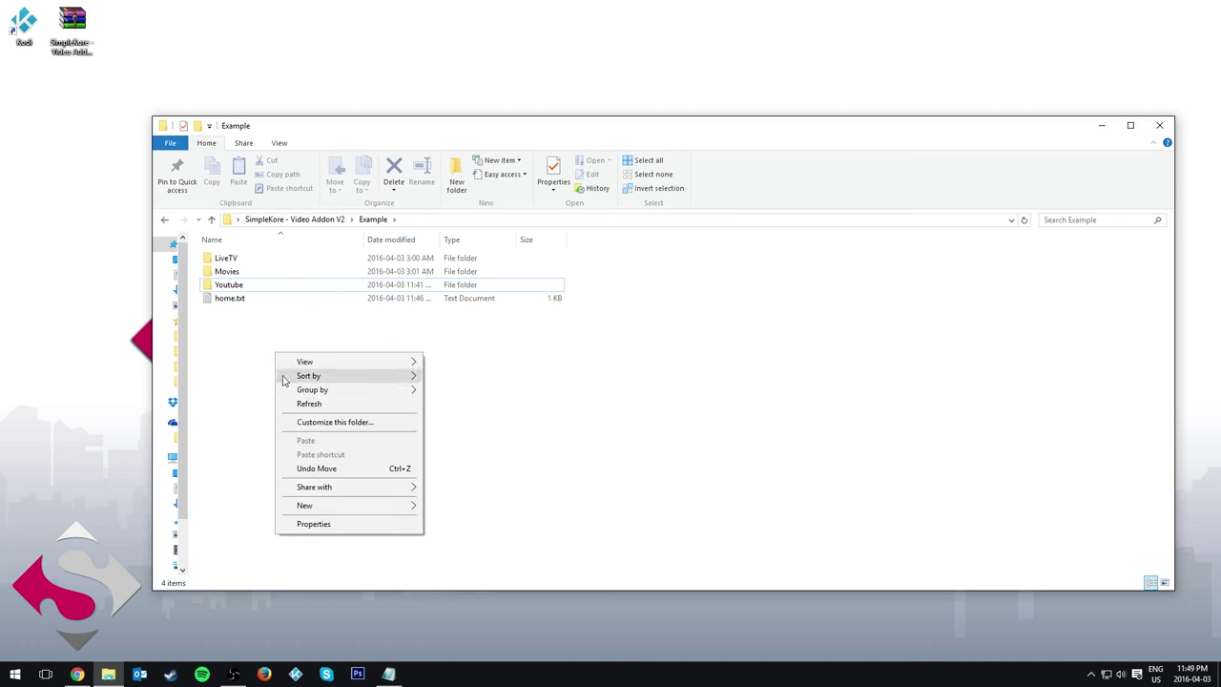
right_click(249, 382)
mouse_move(332, 543)
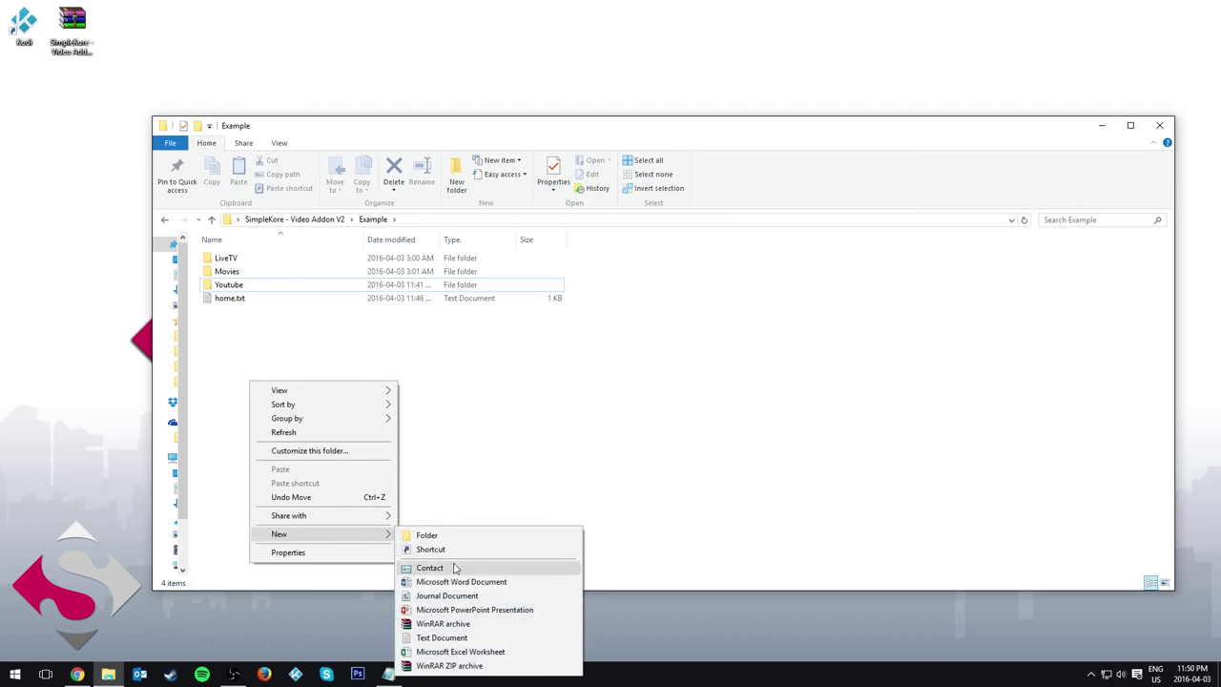
left_click(441, 535)
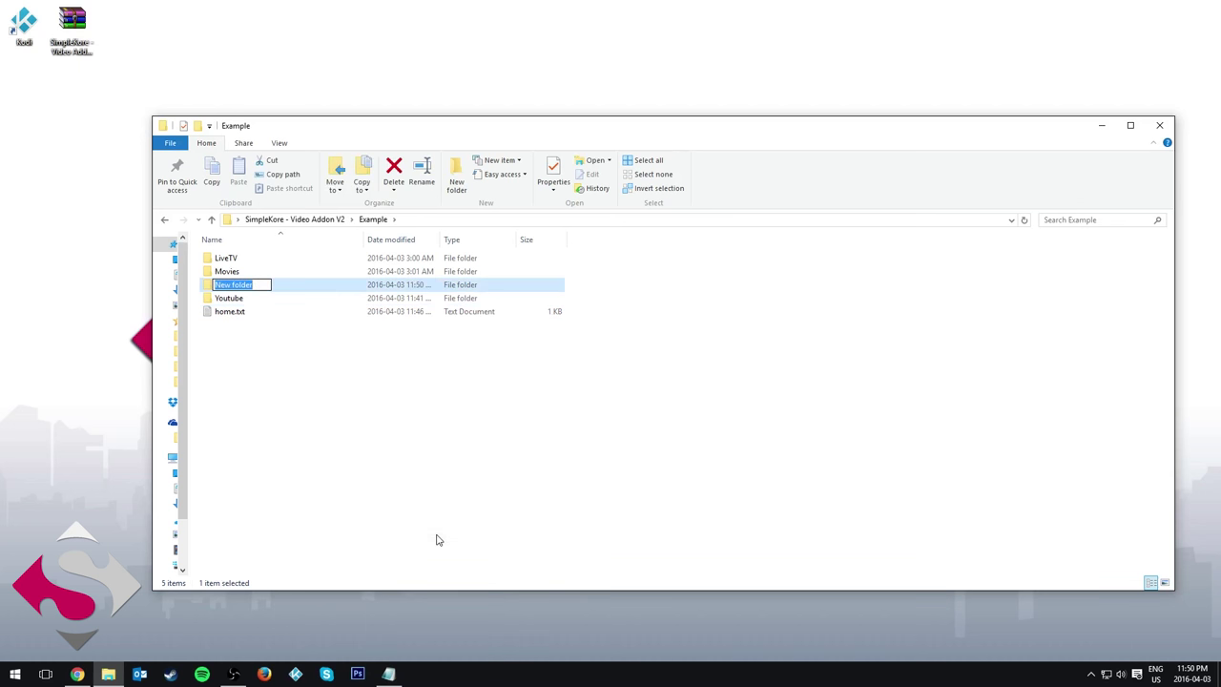
type("TVShows")
key("Return")
left_click(239, 261)
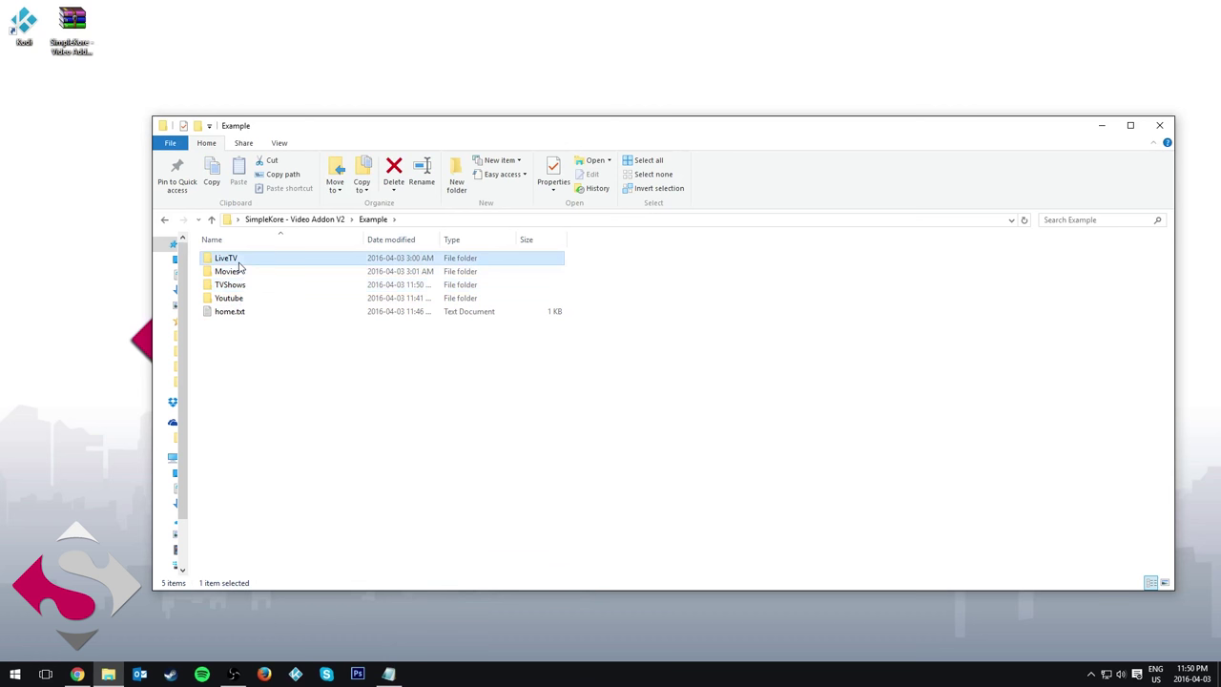
Step: Copy live.txt from the LiveTV folder and paste it into the TVShows folder
double_click(239, 263)
right_click(239, 264)
left_click(307, 495)
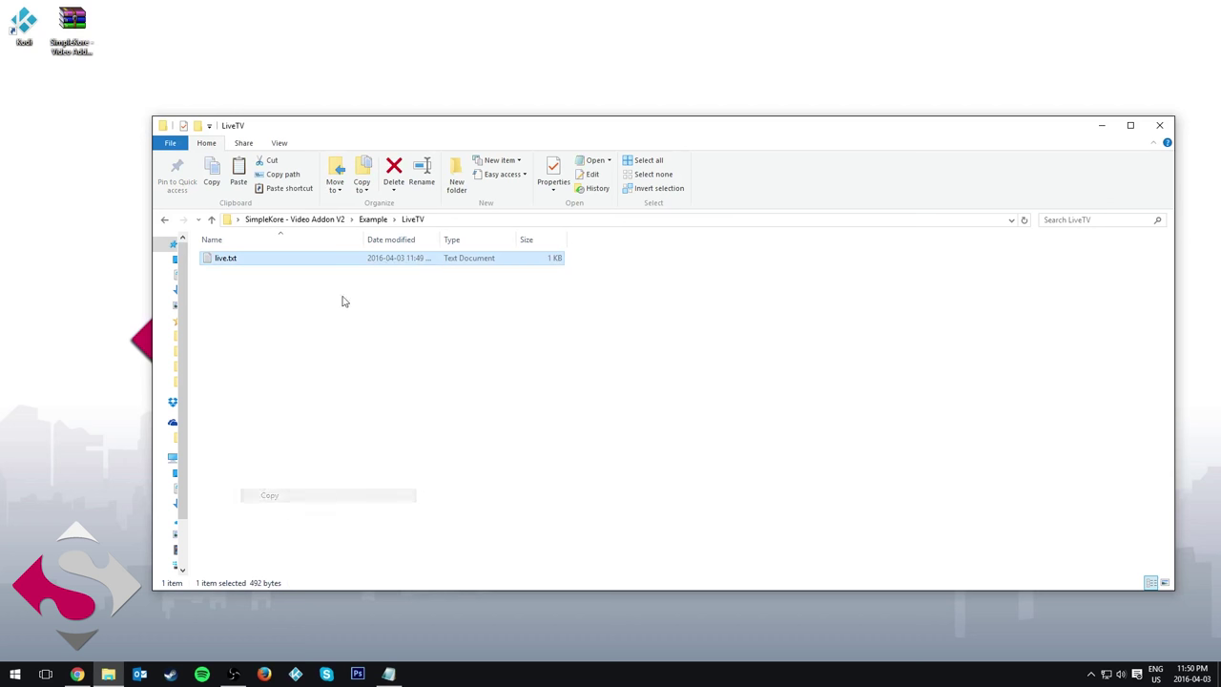
left_click(373, 219)
double_click(238, 287)
right_click(246, 286)
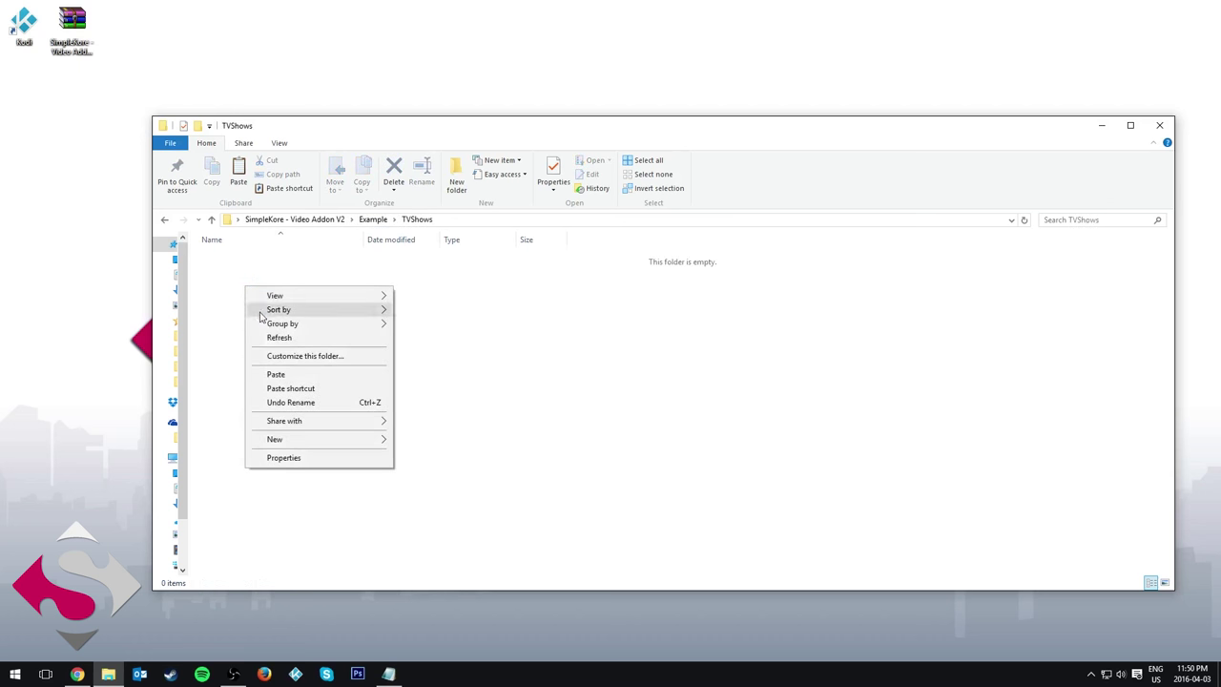
left_click(277, 374)
Step: Open the live.txt copy, replace the Vevo title with The Walking Dead, and close the file without saving
double_click(254, 262)
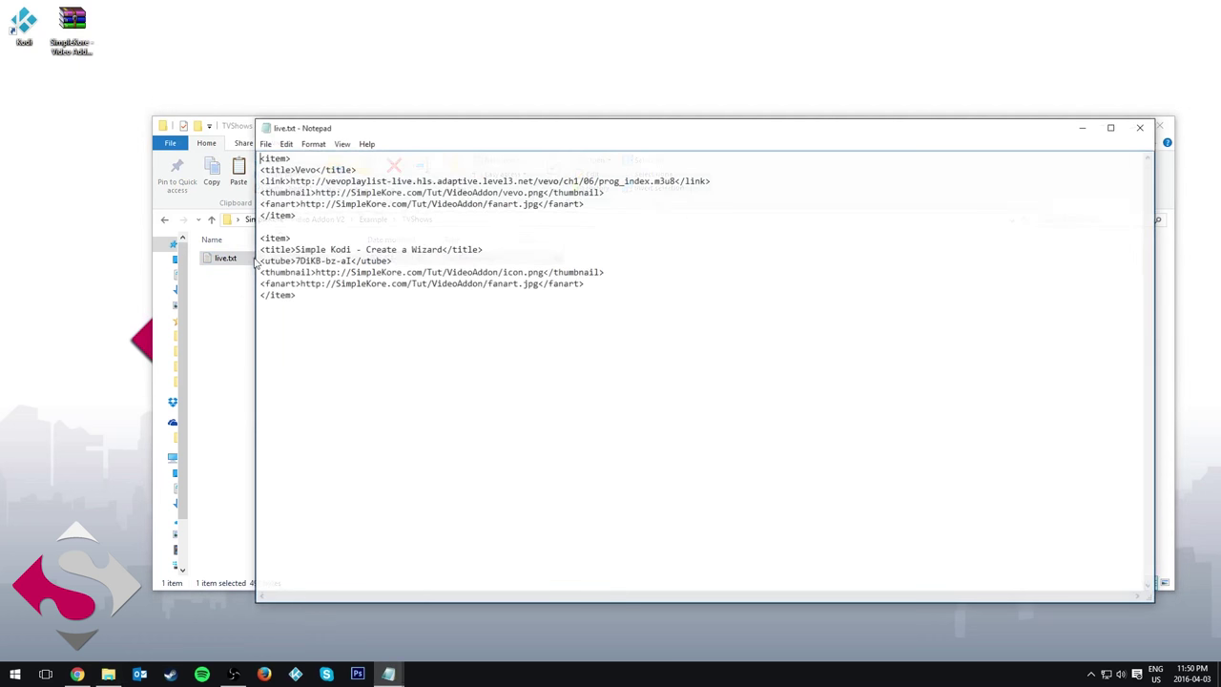
double_click(298, 169)
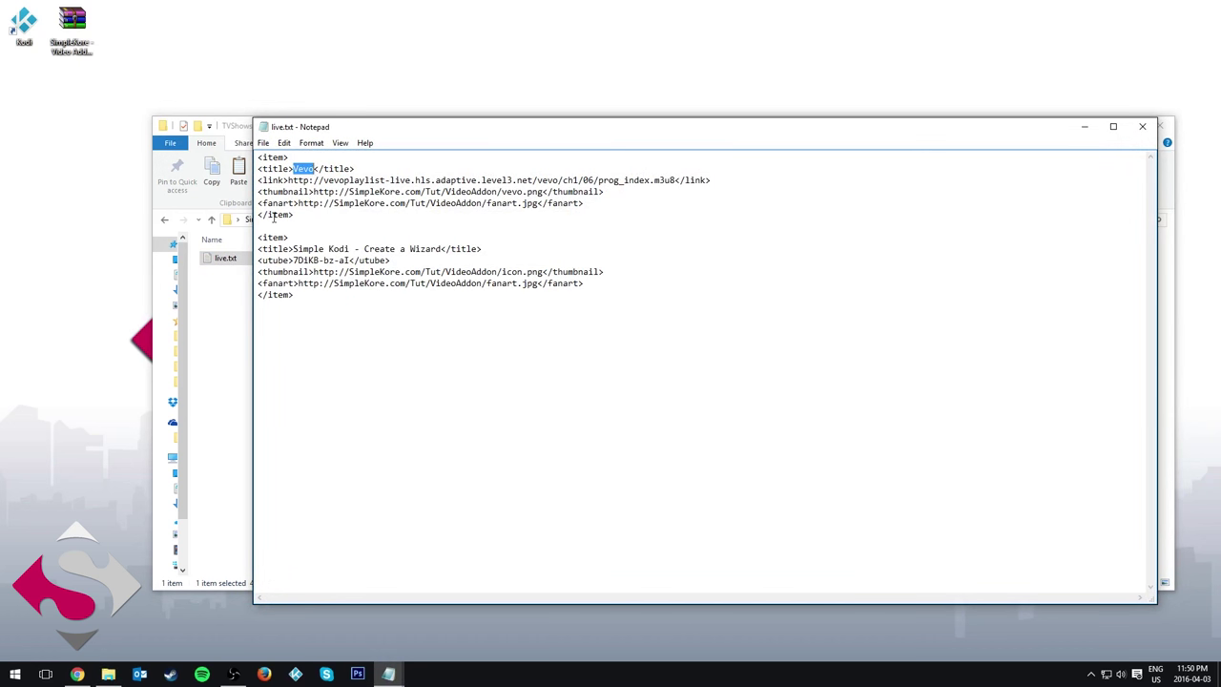
type("The Walking Dead")
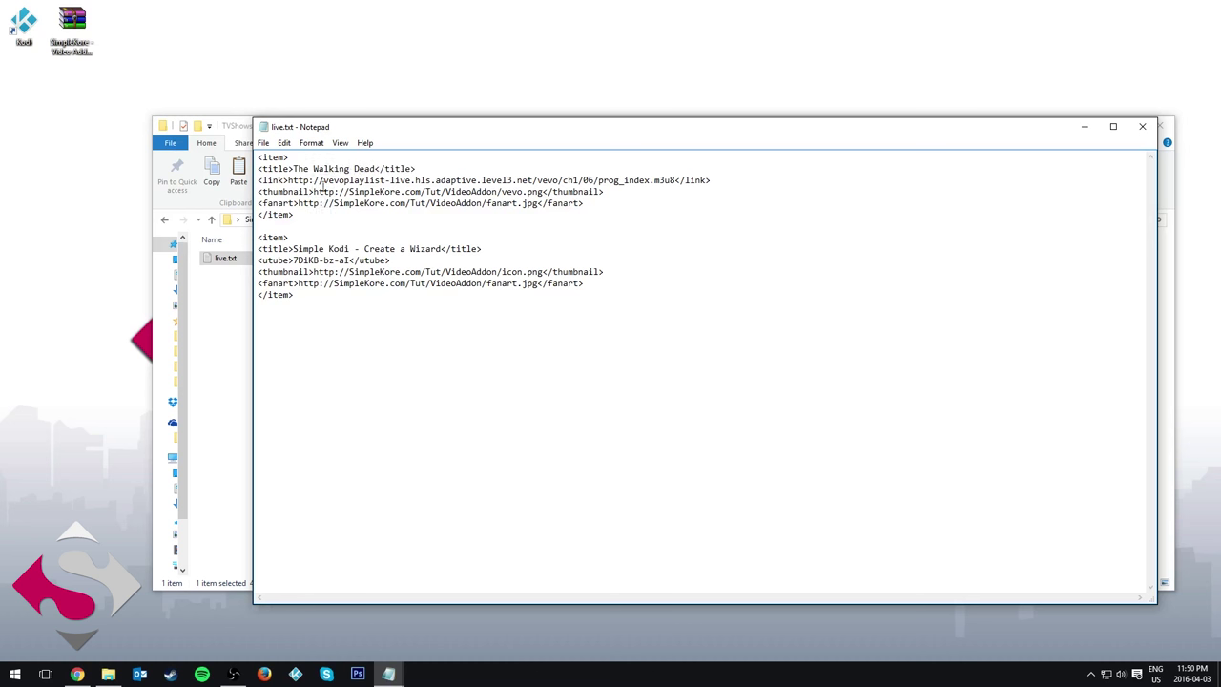
left_click_drag(291, 179, 567, 180)
left_click(684, 180)
left_click(1142, 126)
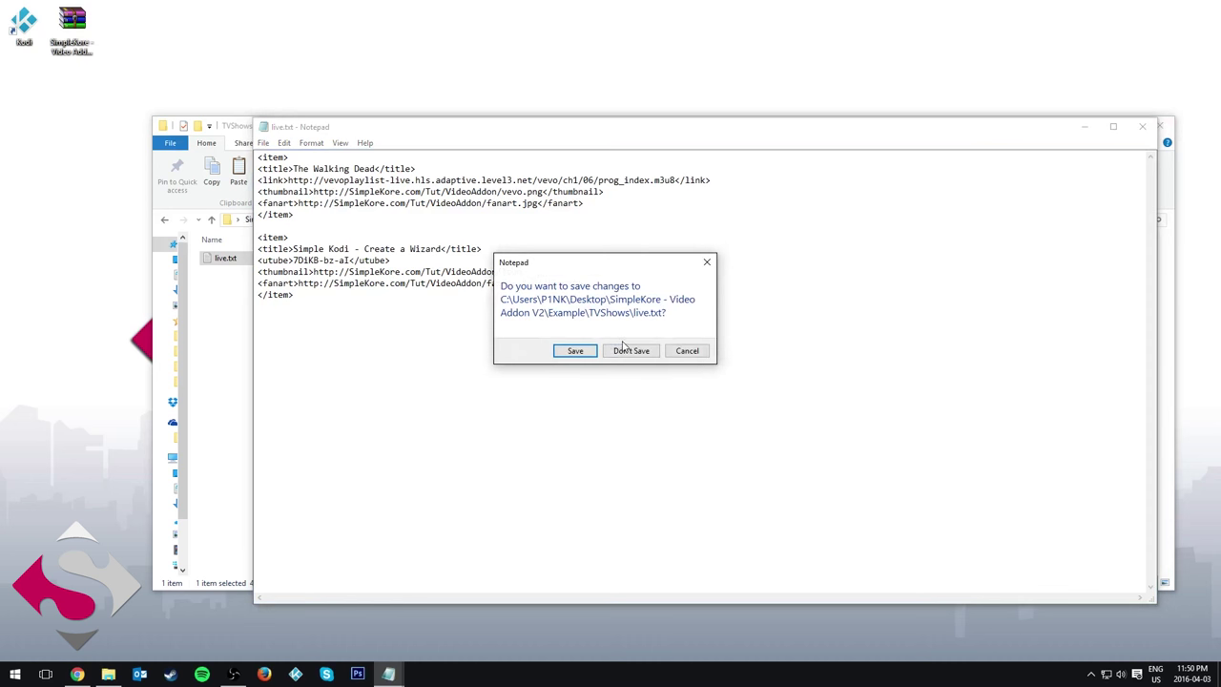
left_click(622, 348)
Step: Delete the TVShows folder from the Example folder and refresh the listing
right_click(298, 285)
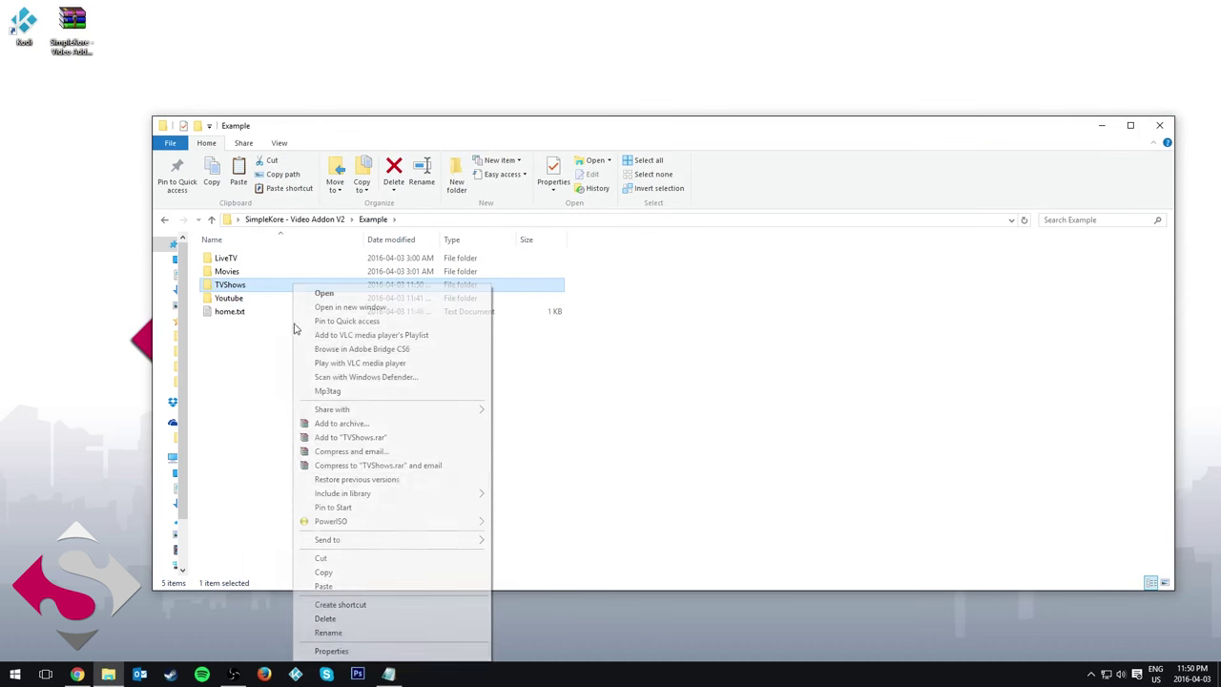
left_click(327, 616)
right_click(357, 470)
left_click(307, 435)
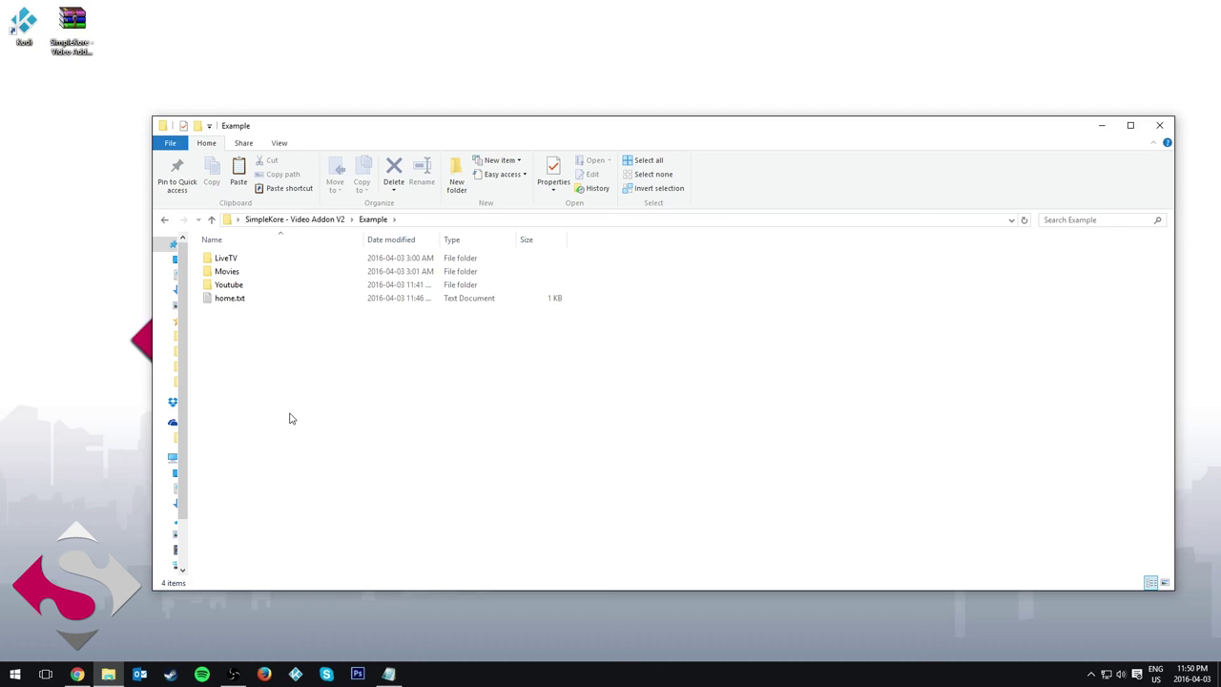
Step: Open home.txt in the Example folder and paste a copy of the Youtube channel block below the original
double_click(229, 298)
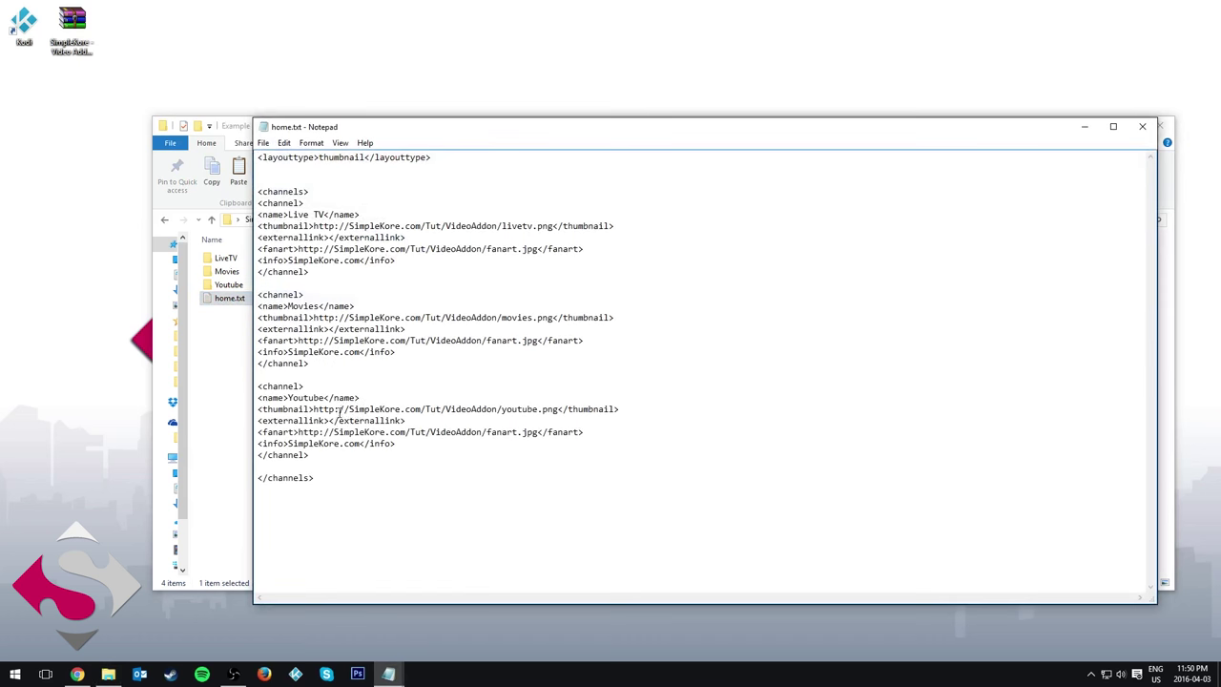
left_click_drag(342, 455, 240, 386)
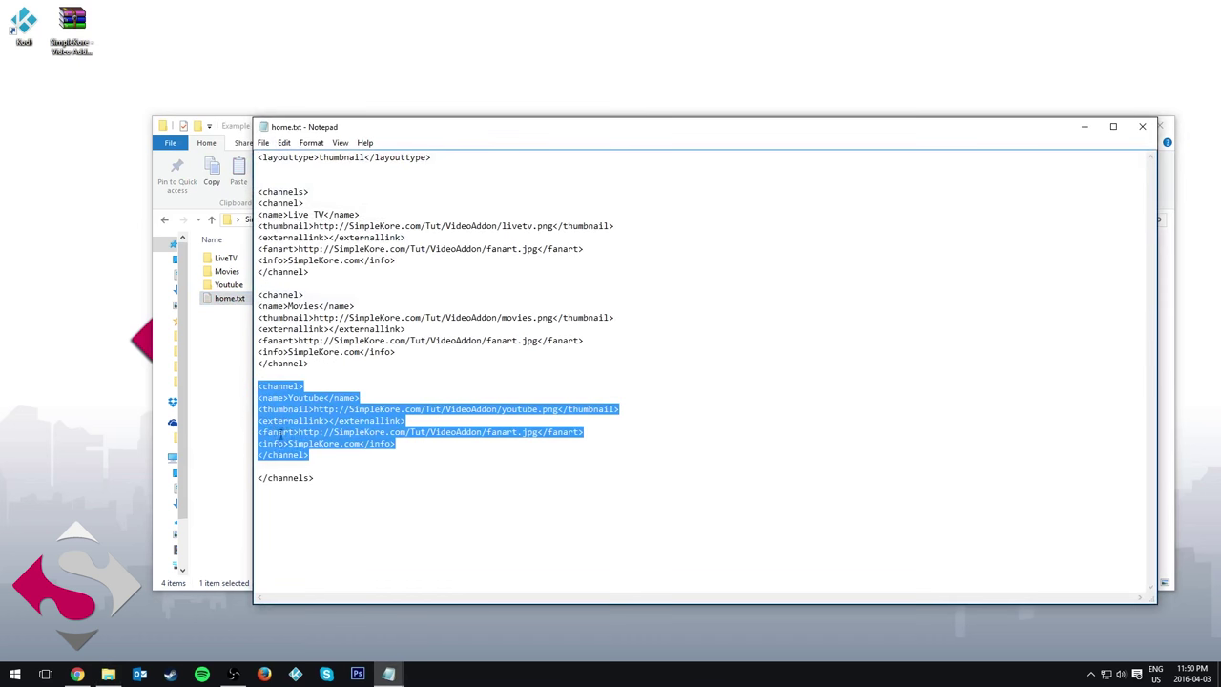
left_click(315, 465)
key("Return")
key("ctrl+v")
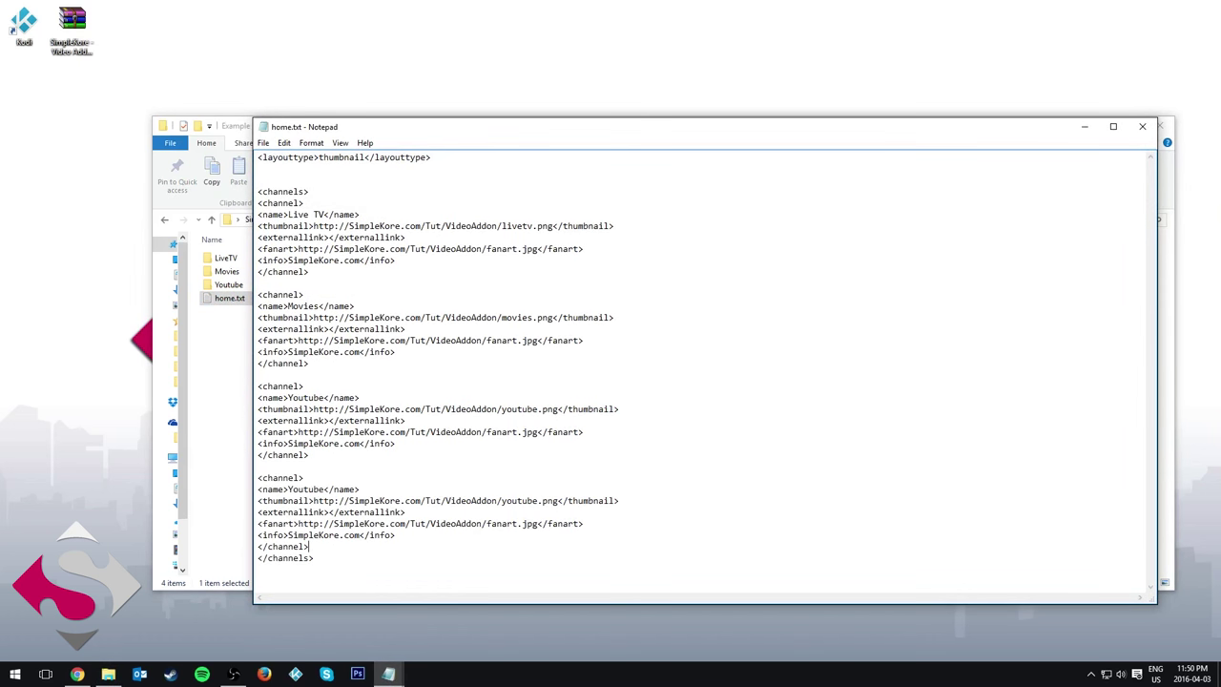
Step: Name the duplicated channel TVShows, then close home.txt without saving
double_click(300, 488)
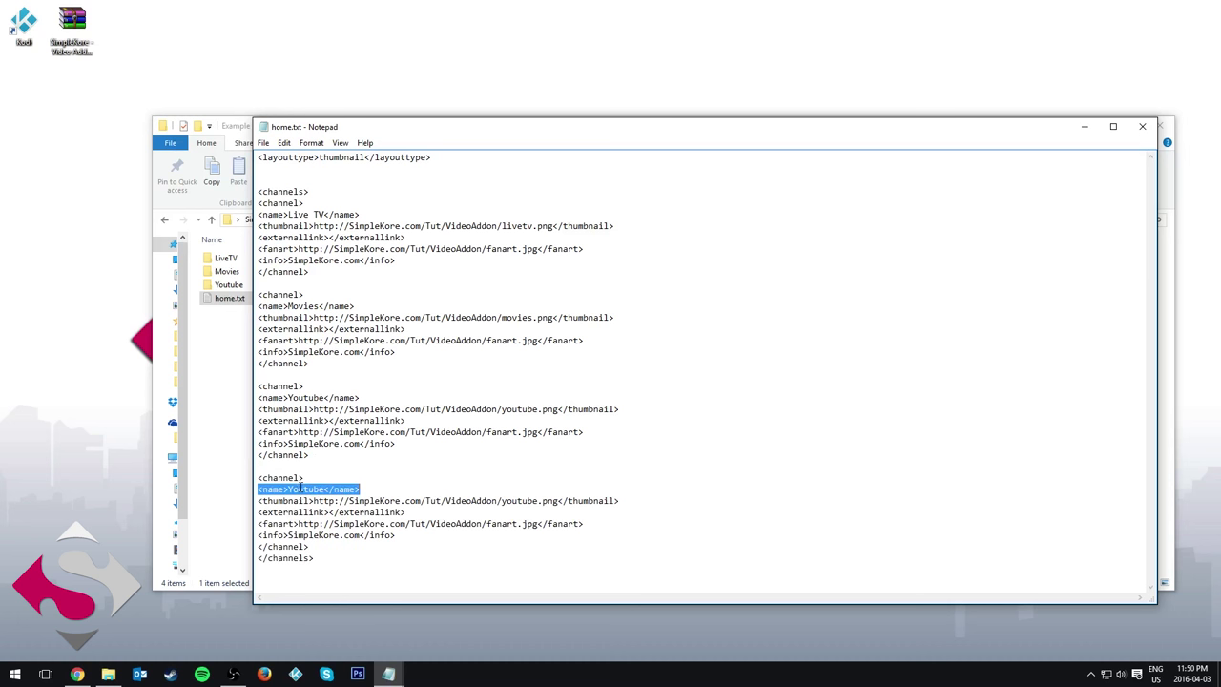
left_click(296, 488)
left_click_drag(288, 489, 325, 488)
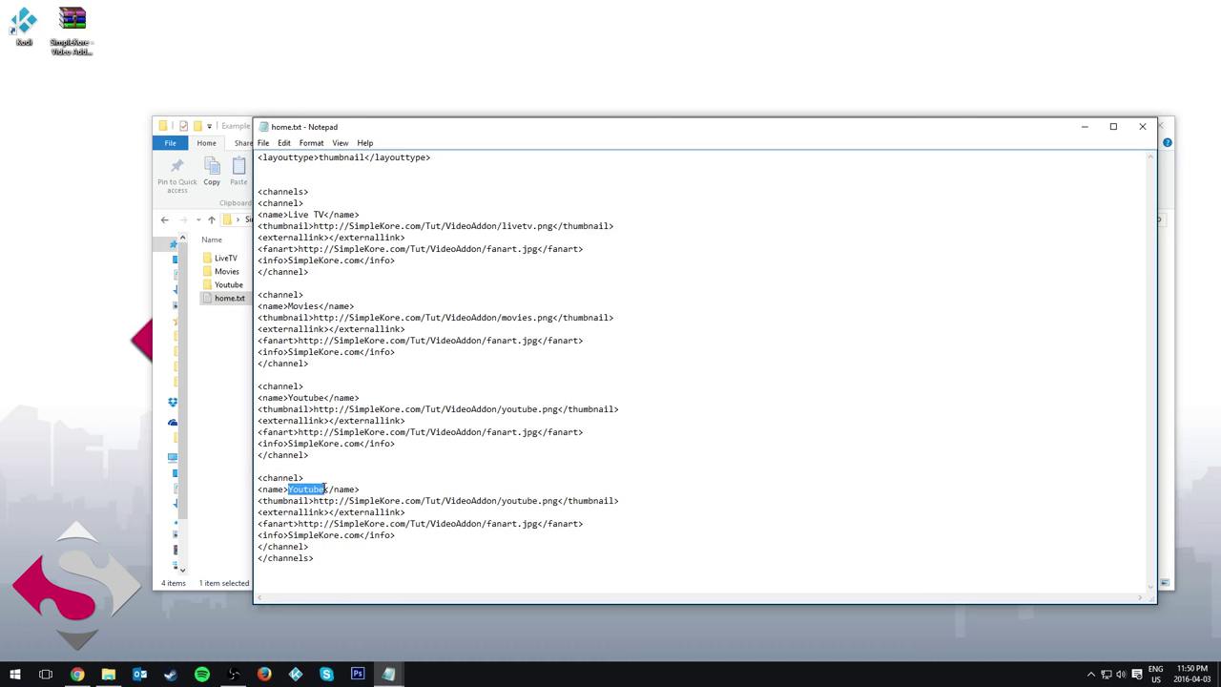
type("TVShows")
left_click(245, 383)
right_click(245, 384)
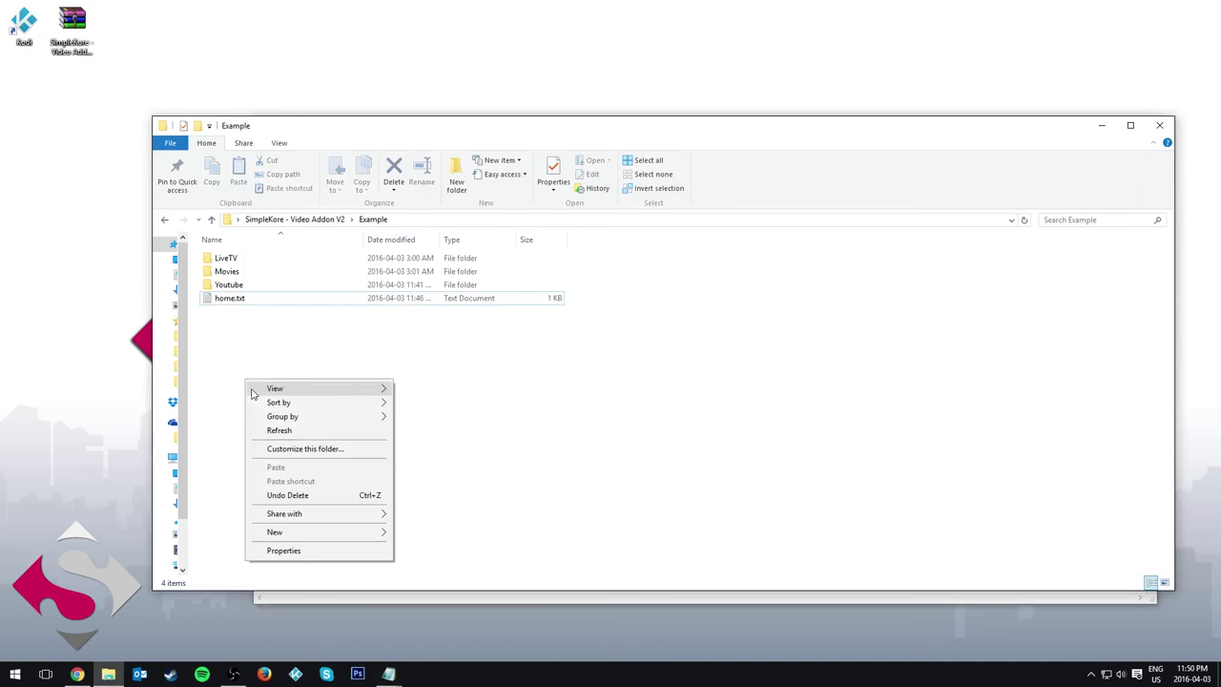
left_click(690, 410)
key("alt+Tab")
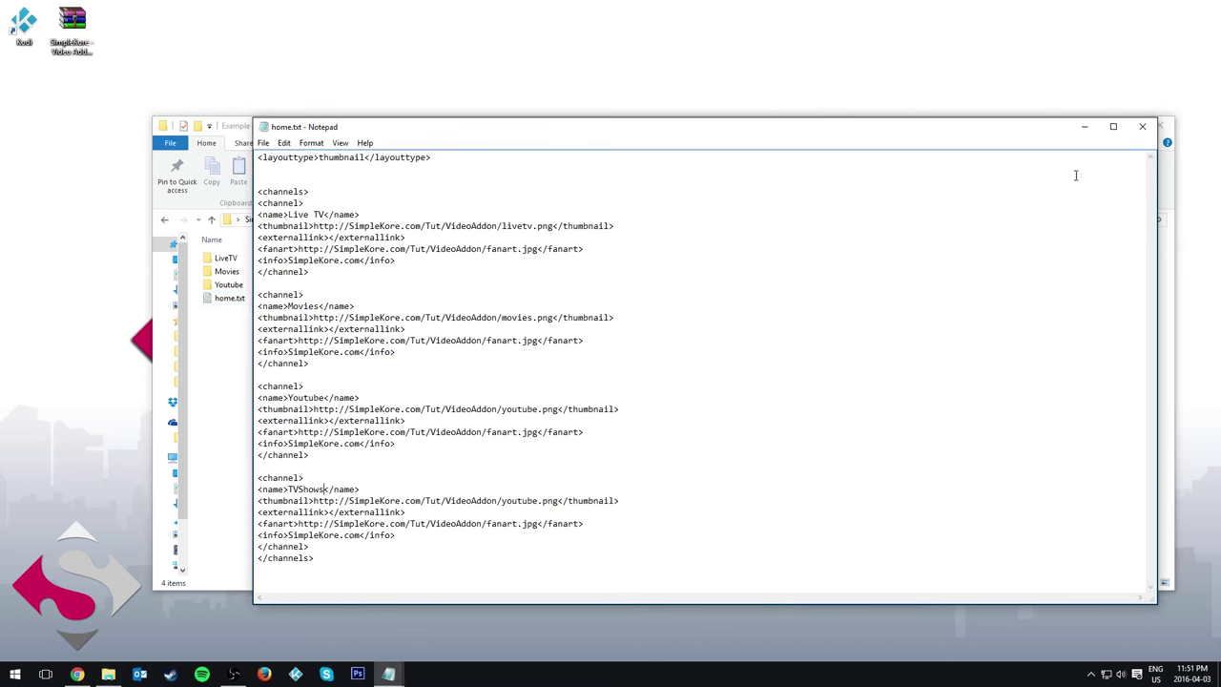
left_click(1135, 121)
left_click(638, 353)
Step: Create a new folder named Section2 in the Example folder
right_click(319, 384)
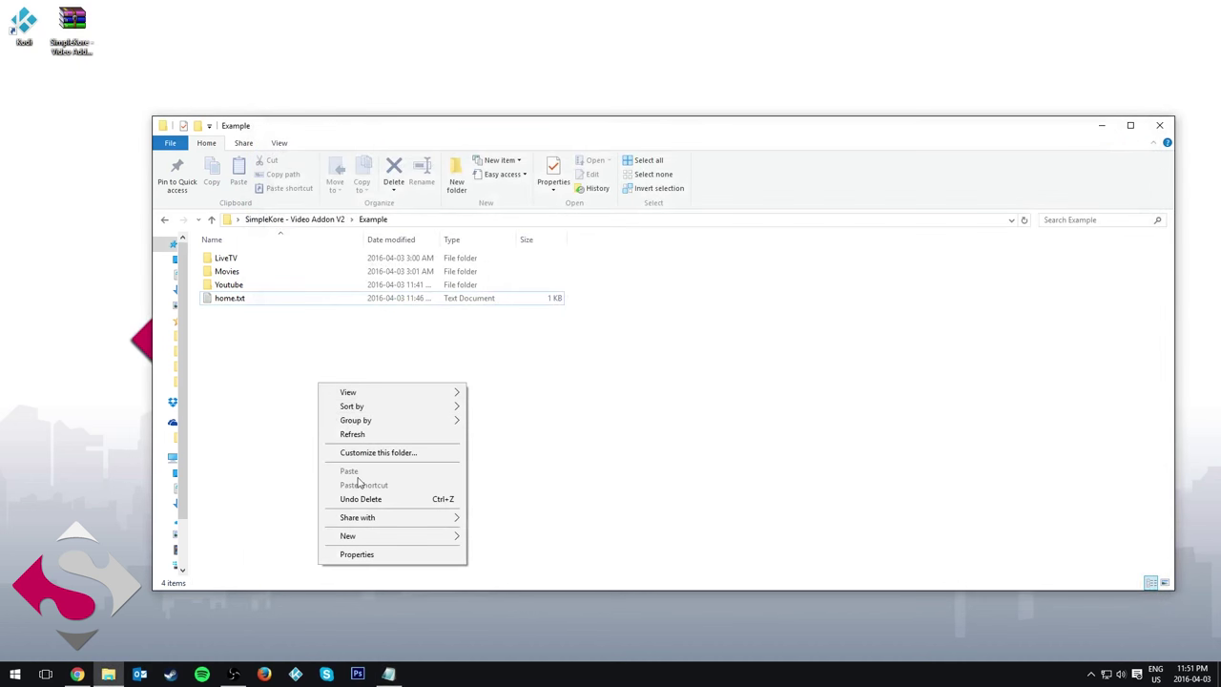
mouse_move(368, 538)
left_click(508, 540)
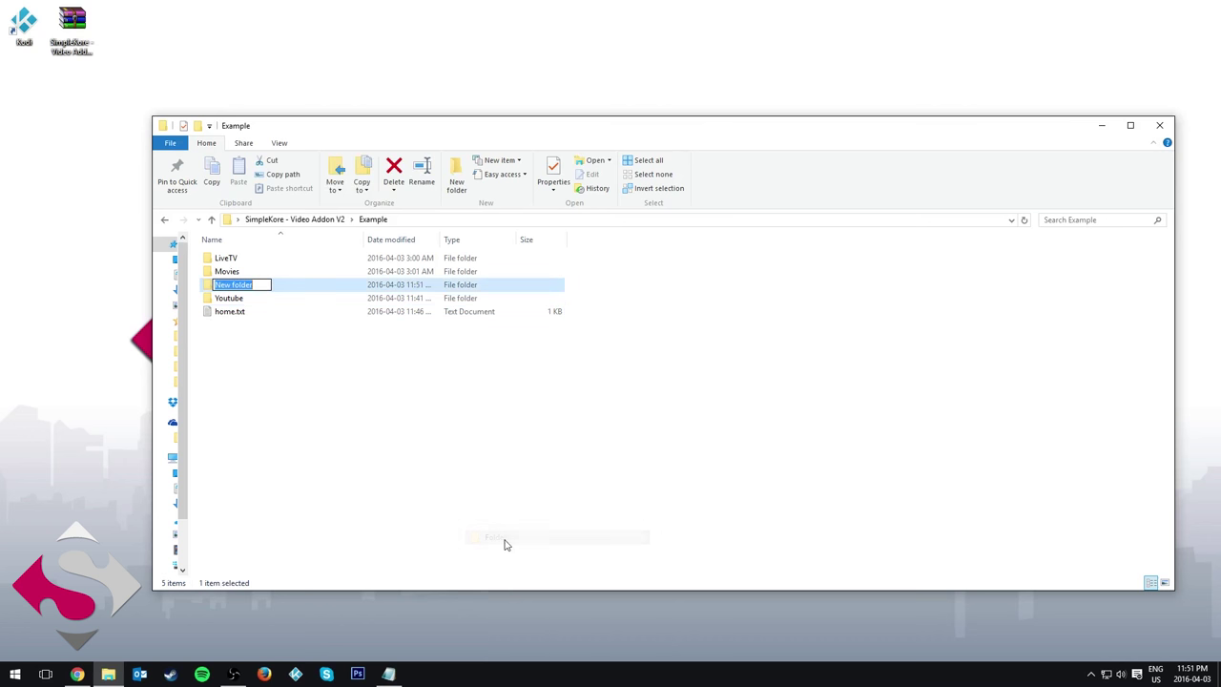
type("S")
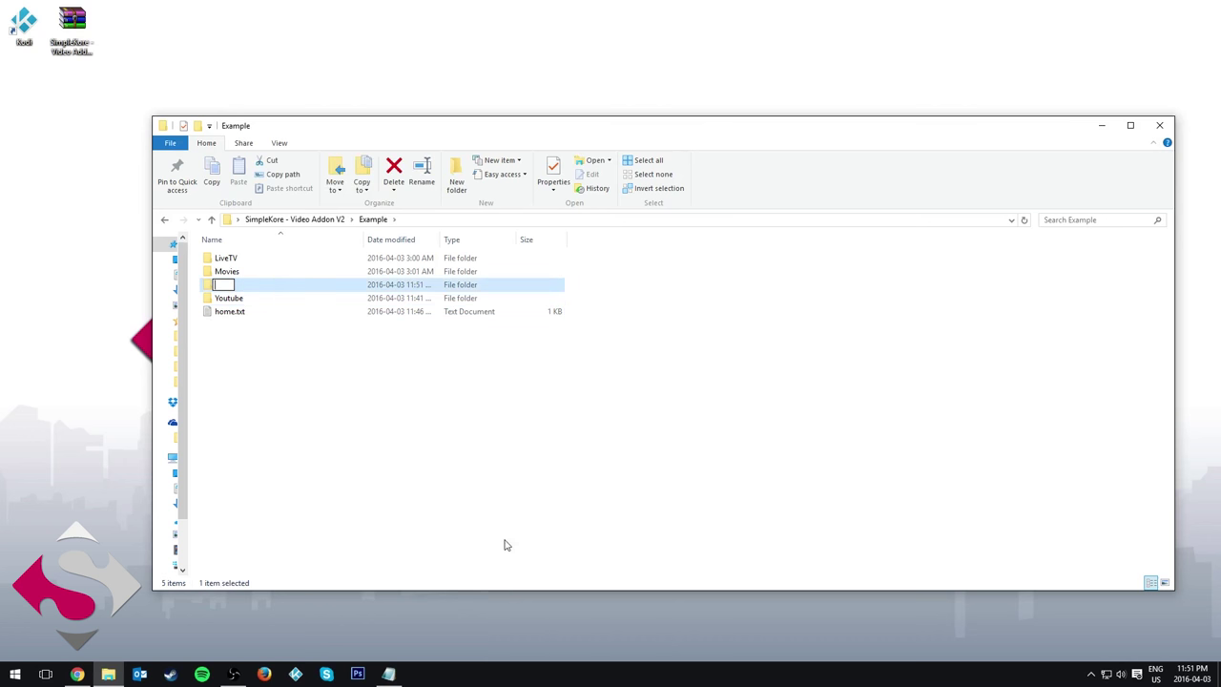
type("ection2")
key("Return")
Step: Create a subfolder named Ep1 inside Section2 and rename it S1
double_click(272, 286)
right_click(270, 332)
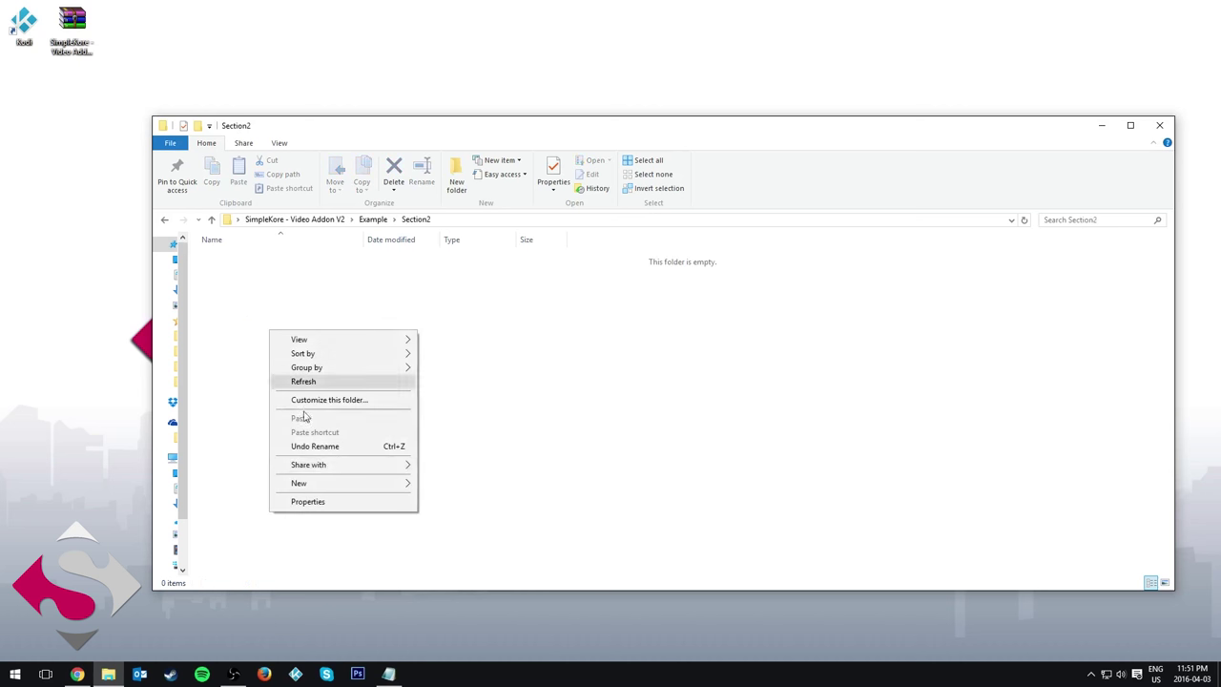
mouse_move(324, 487)
left_click(464, 483)
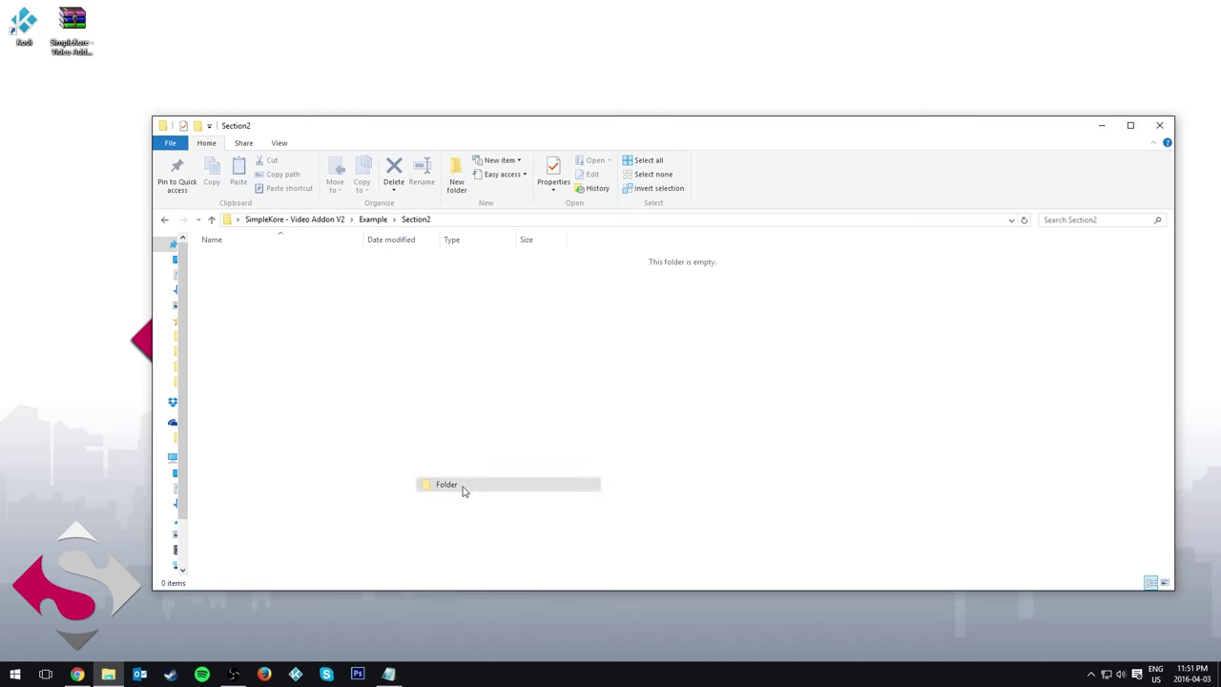
type("E")
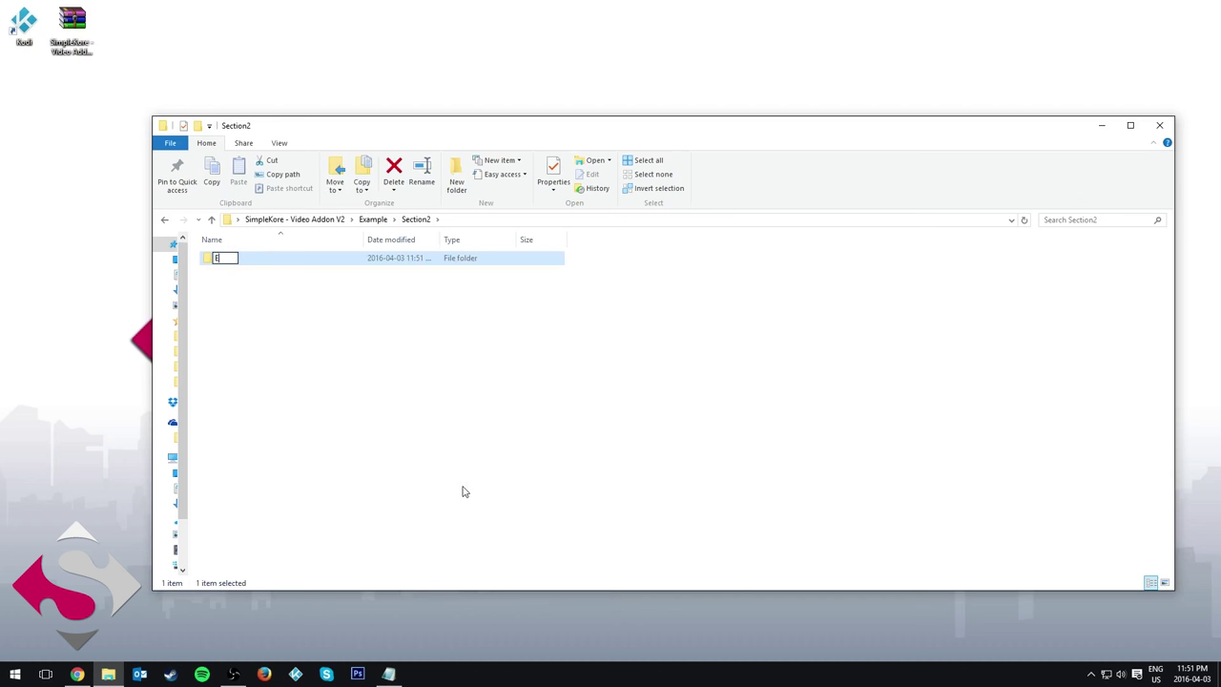
type("p1")
key("Return")
right_click(271, 267)
left_click(306, 595)
type("S1")
key("Return")
Step: Create a second subfolder named S2 inside Section2
right_click(262, 461)
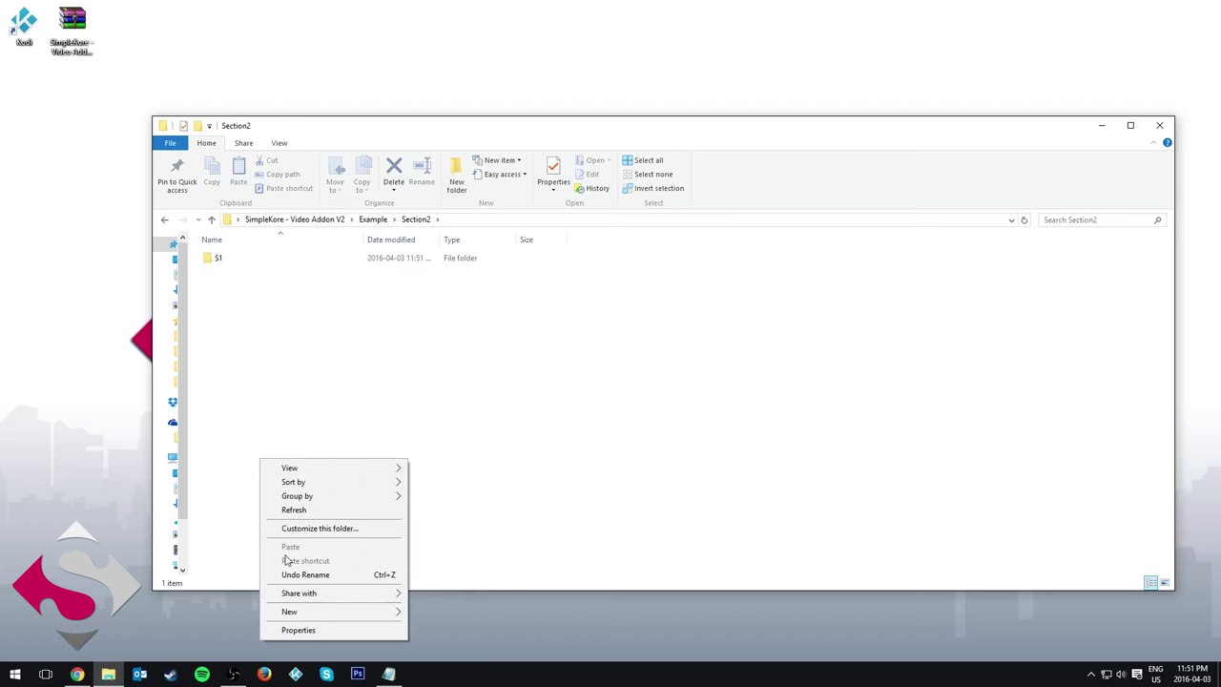
mouse_move(291, 612)
left_click(437, 480)
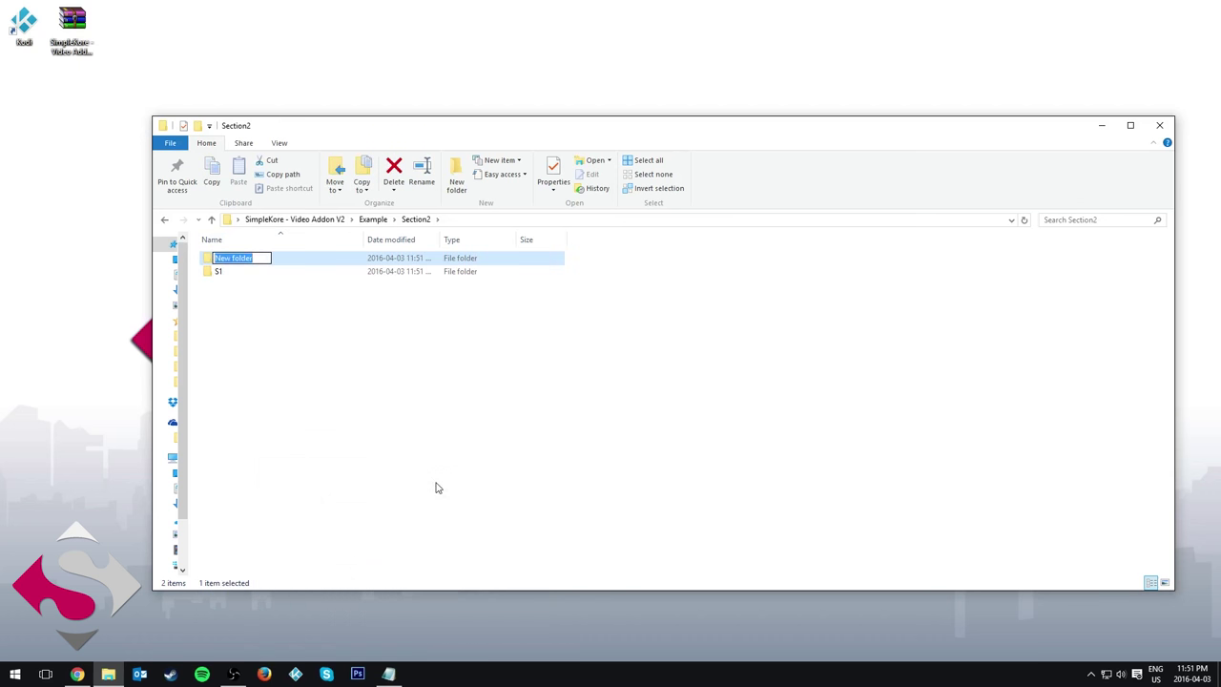
type("S2")
key("Return")
left_click(485, 447)
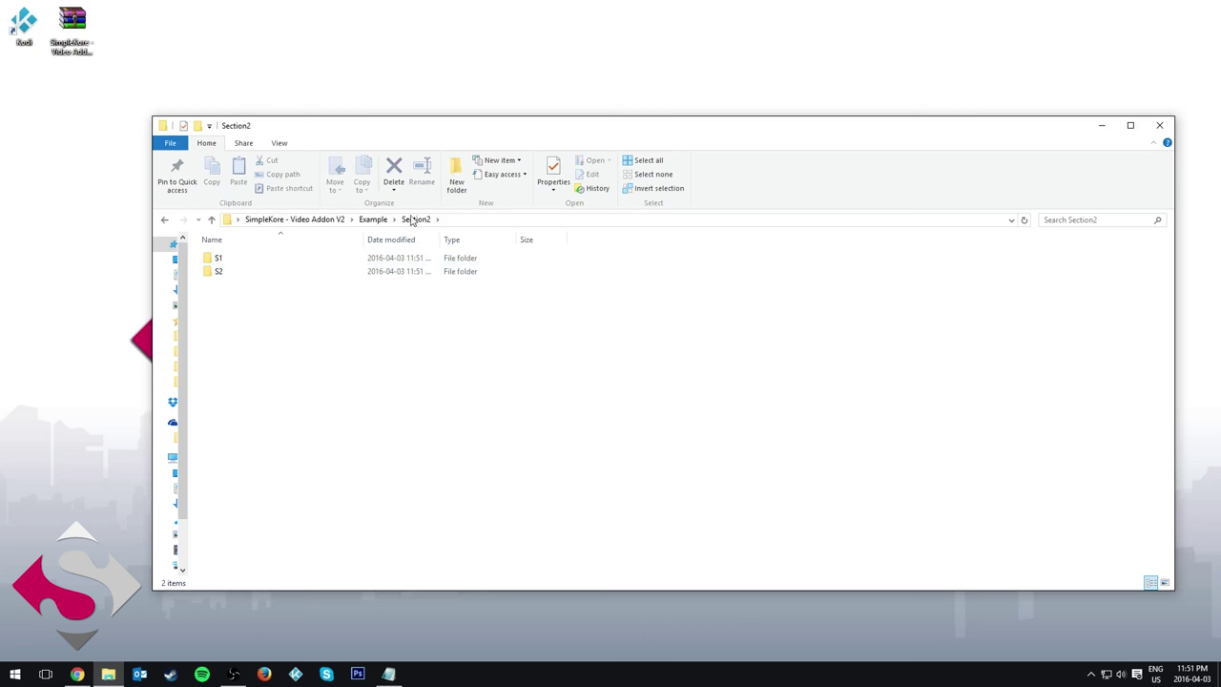
Step: Look inside the S1 and S2 folders in turn, then return to the Example folder
double_click(324, 258)
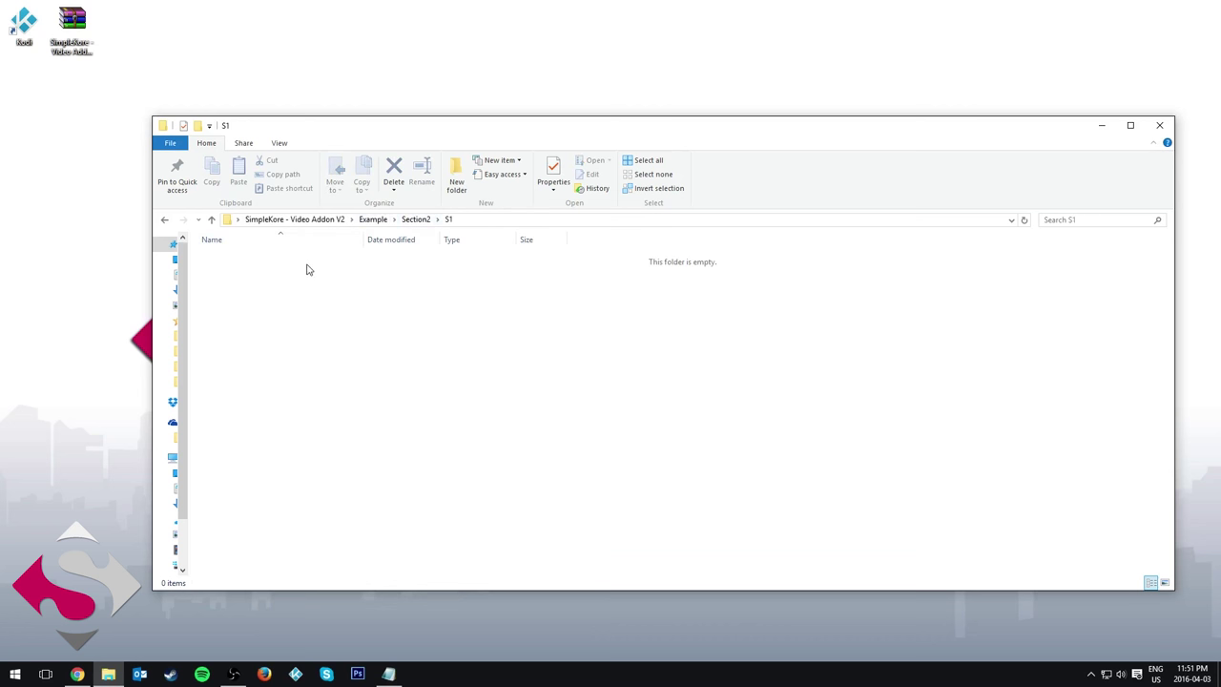
left_click_drag(307, 270, 476, 475)
left_click_drag(295, 307, 441, 468)
left_click(416, 219)
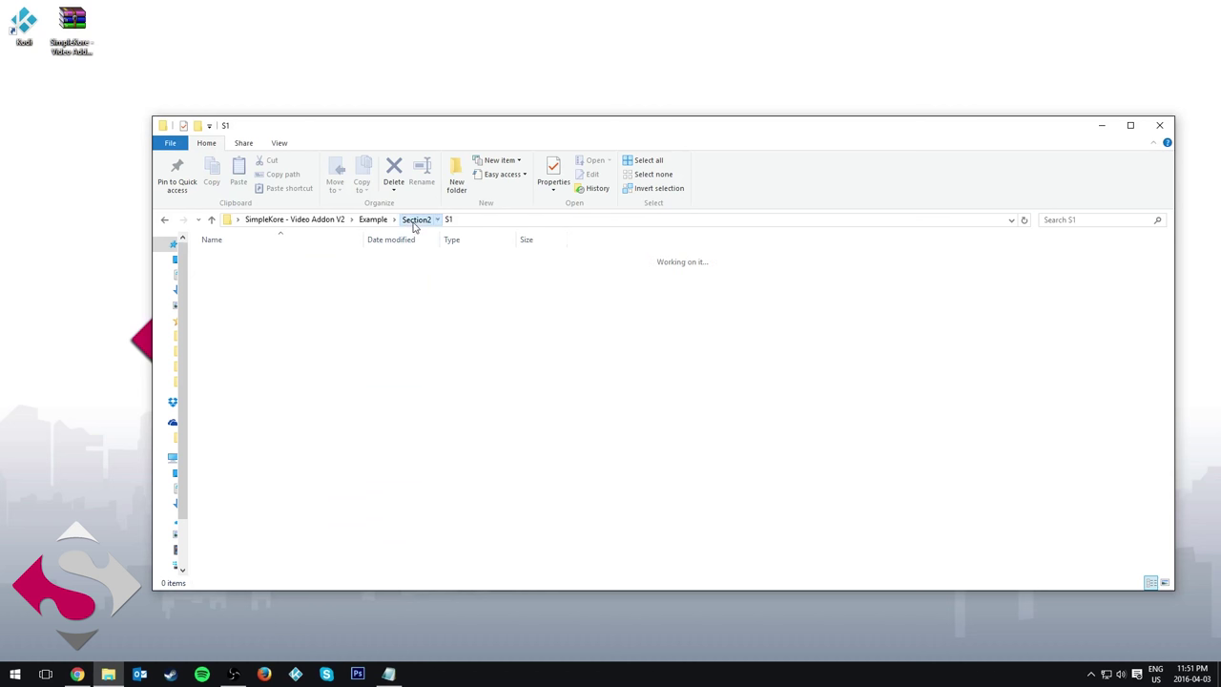
double_click(308, 274)
left_click_drag(306, 344, 482, 516)
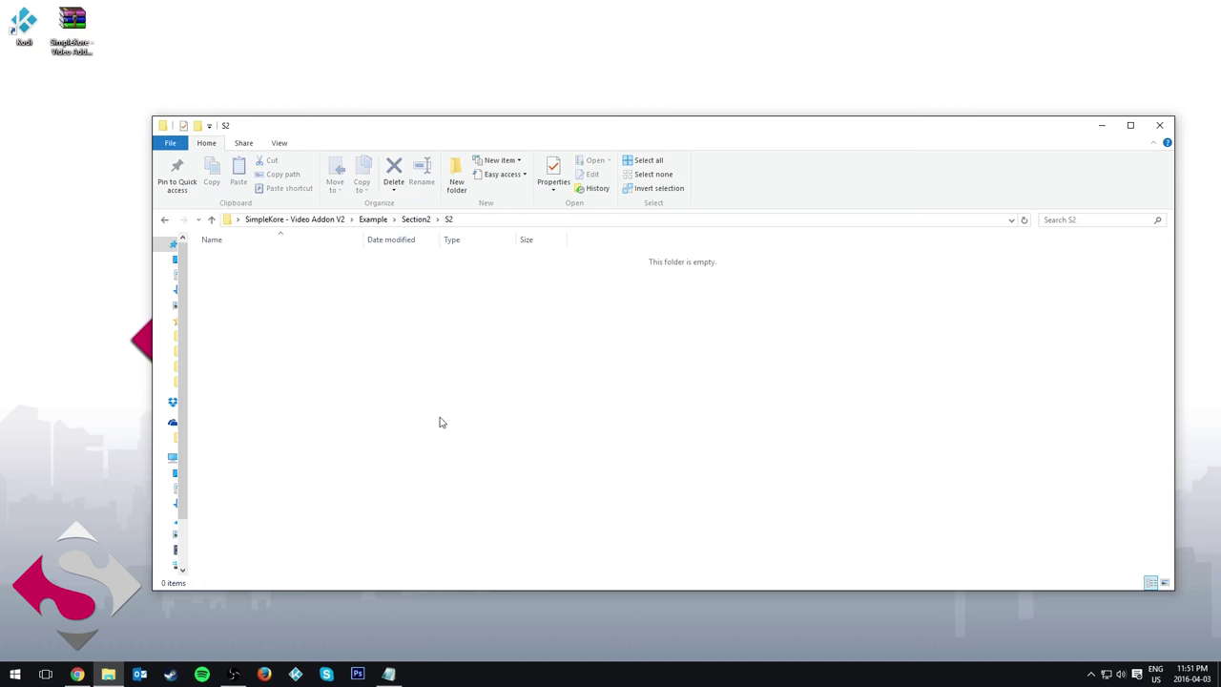
left_click(410, 221)
left_click(373, 219)
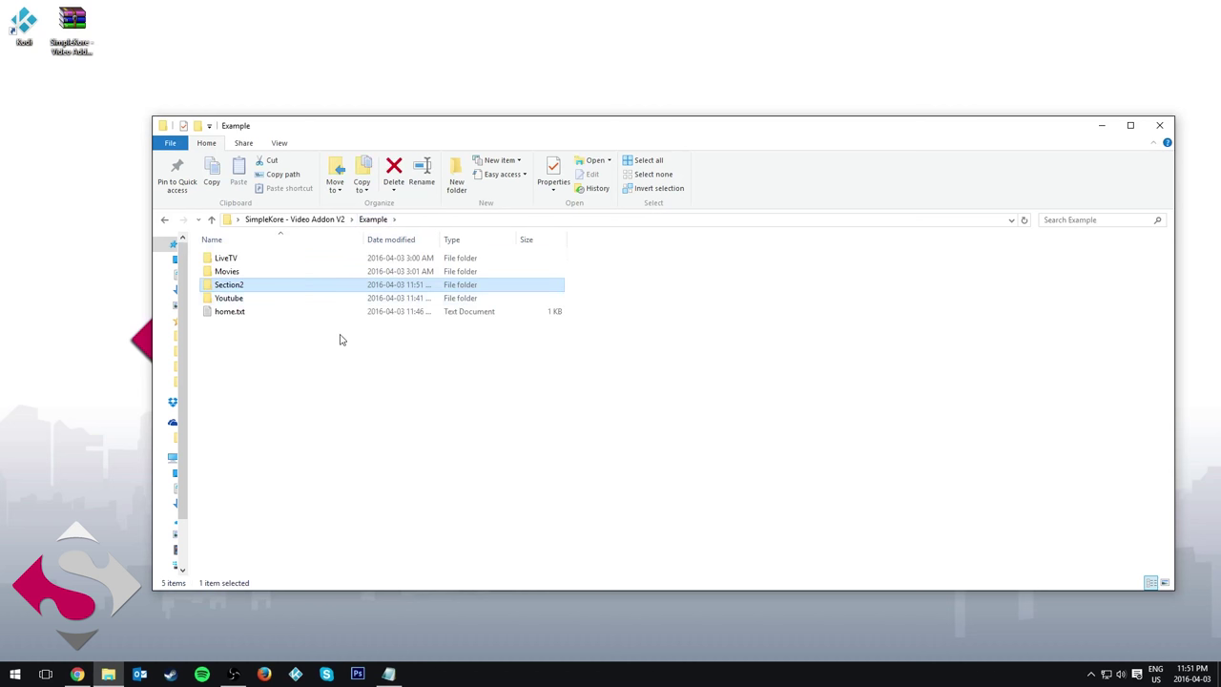
Step: Copy home.txt from the Example folder and paste it into Section2
left_click(241, 316)
right_click(241, 316)
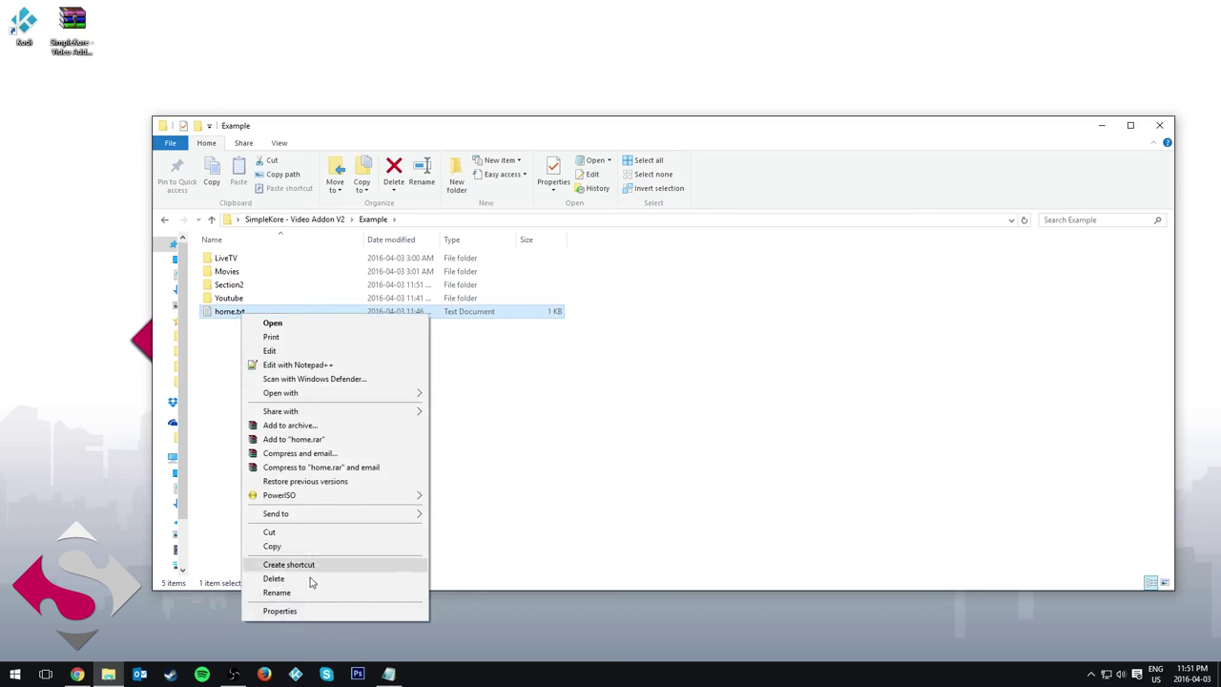
left_click(300, 547)
double_click(254, 285)
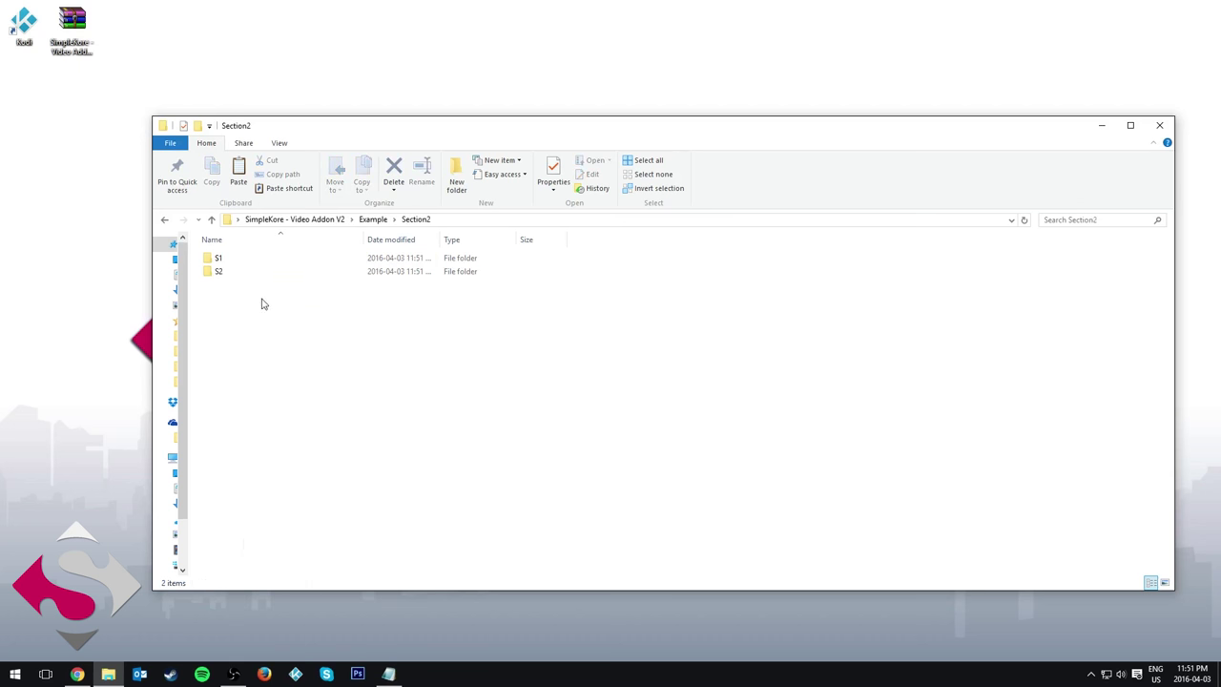
right_click(261, 300)
left_click(304, 389)
Step: Open the home.txt copy in Section2, change the Live TV channel name to SE1, and close it without saving
double_click(234, 285)
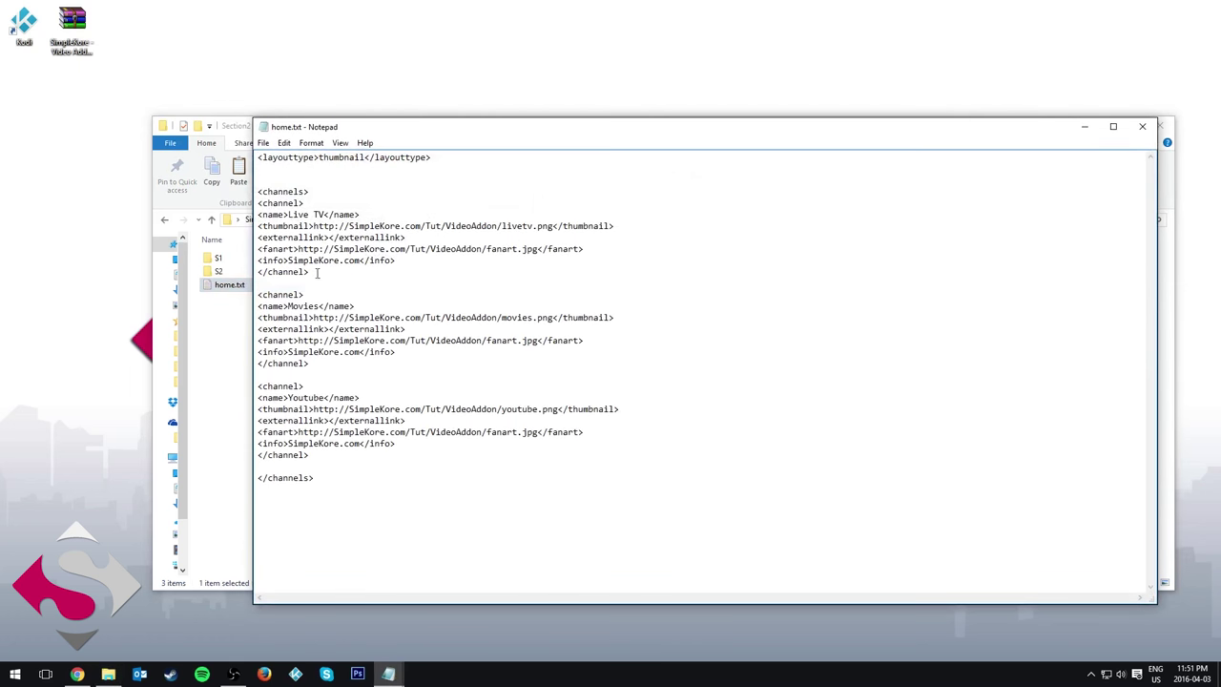
left_click_drag(290, 214, 325, 215)
type("SE1")
double_click(299, 305)
left_click(296, 397)
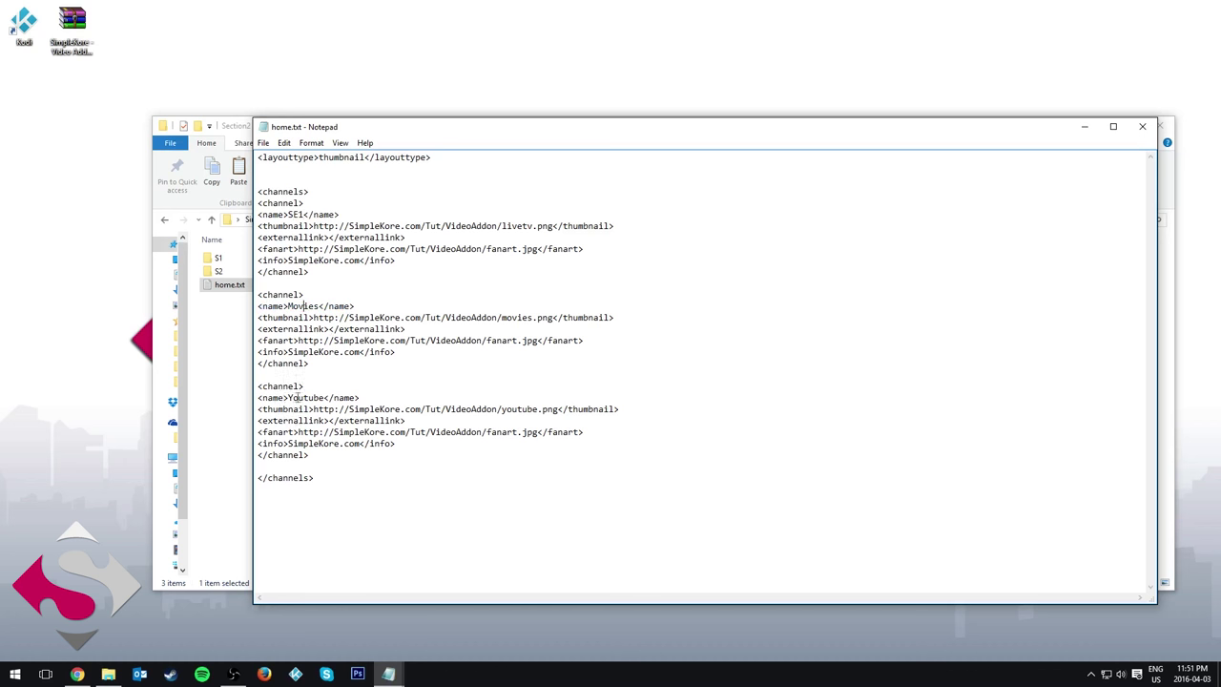
left_click(1143, 126)
left_click(630, 349)
left_click(577, 485)
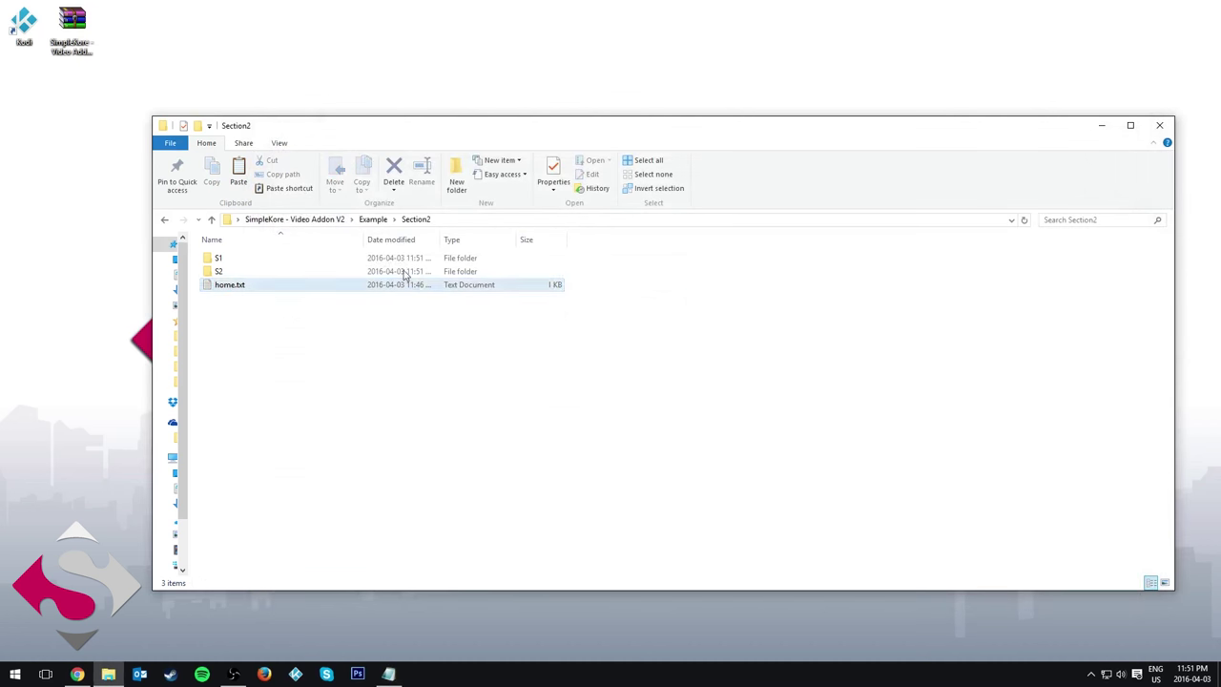
Step: Return to the Example folder and delete the Section2 folder
left_click(372, 221)
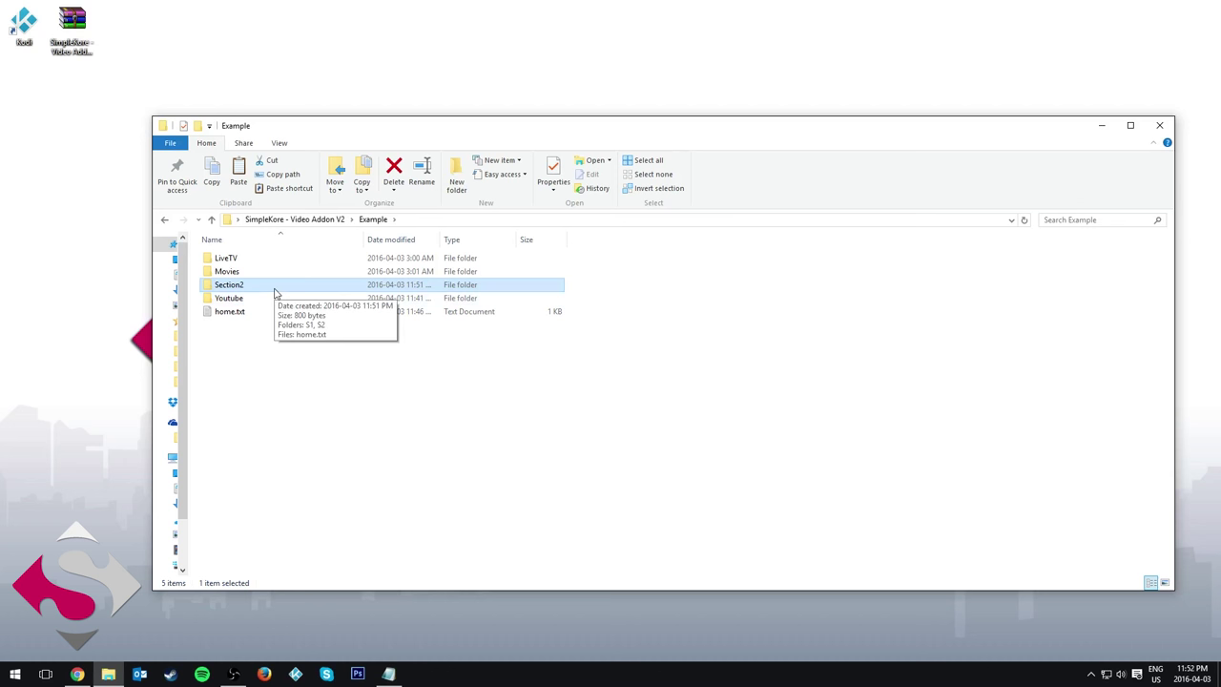
right_click(275, 292)
left_click(344, 616)
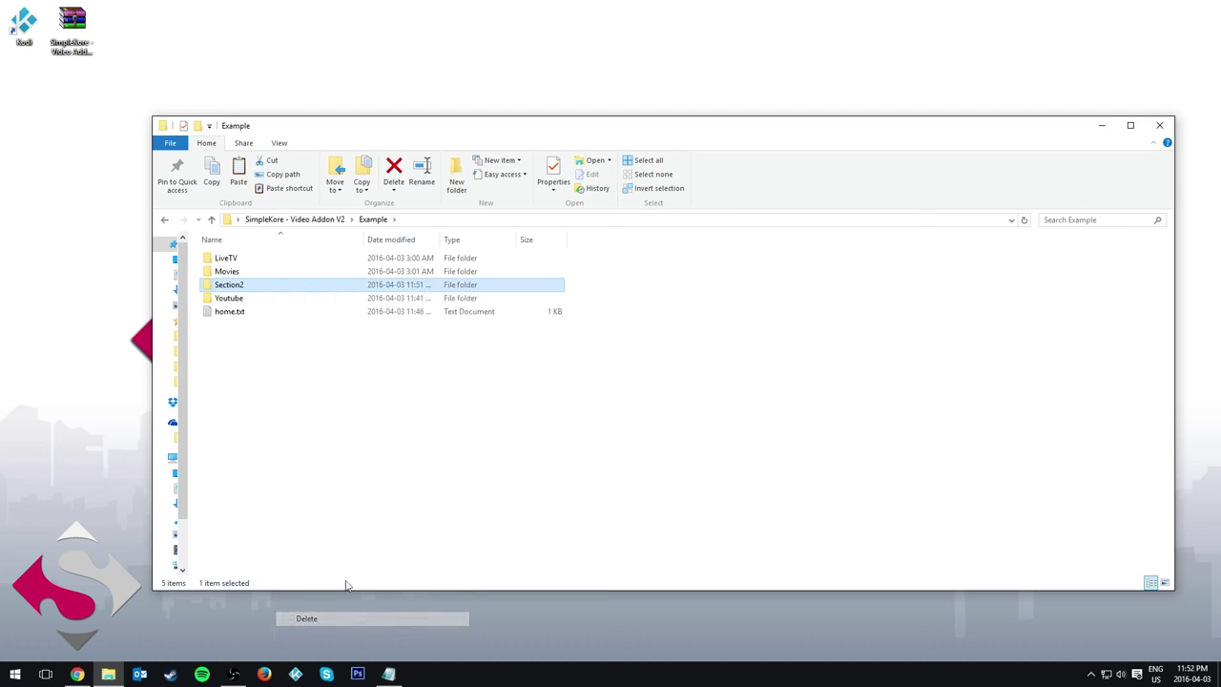
Step: Refresh the listing of the Example folder
right_click(358, 395)
left_click(338, 421)
right_click(338, 402)
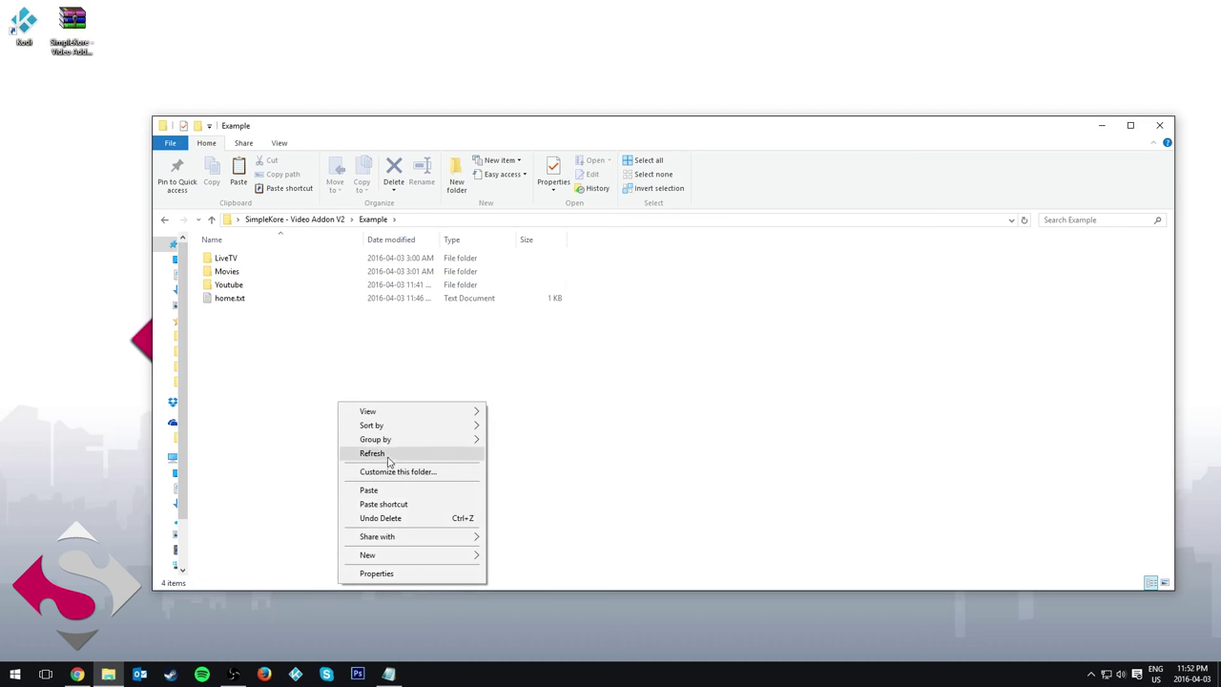
left_click(385, 459)
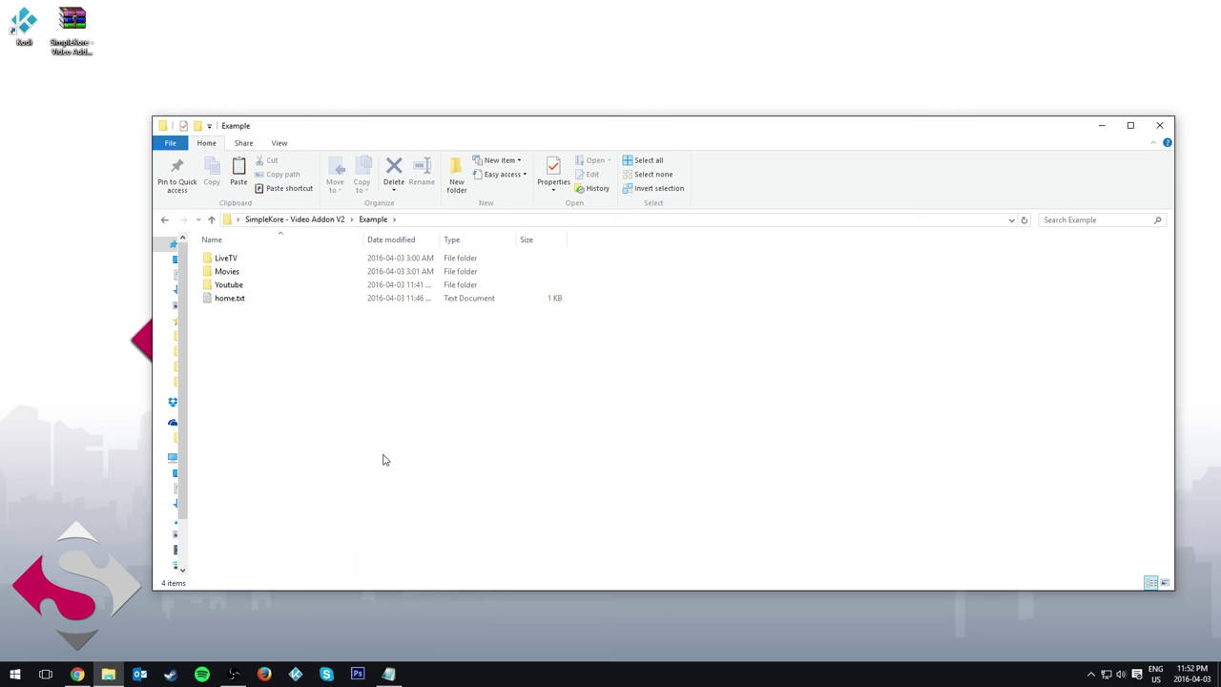
left_click(228, 303)
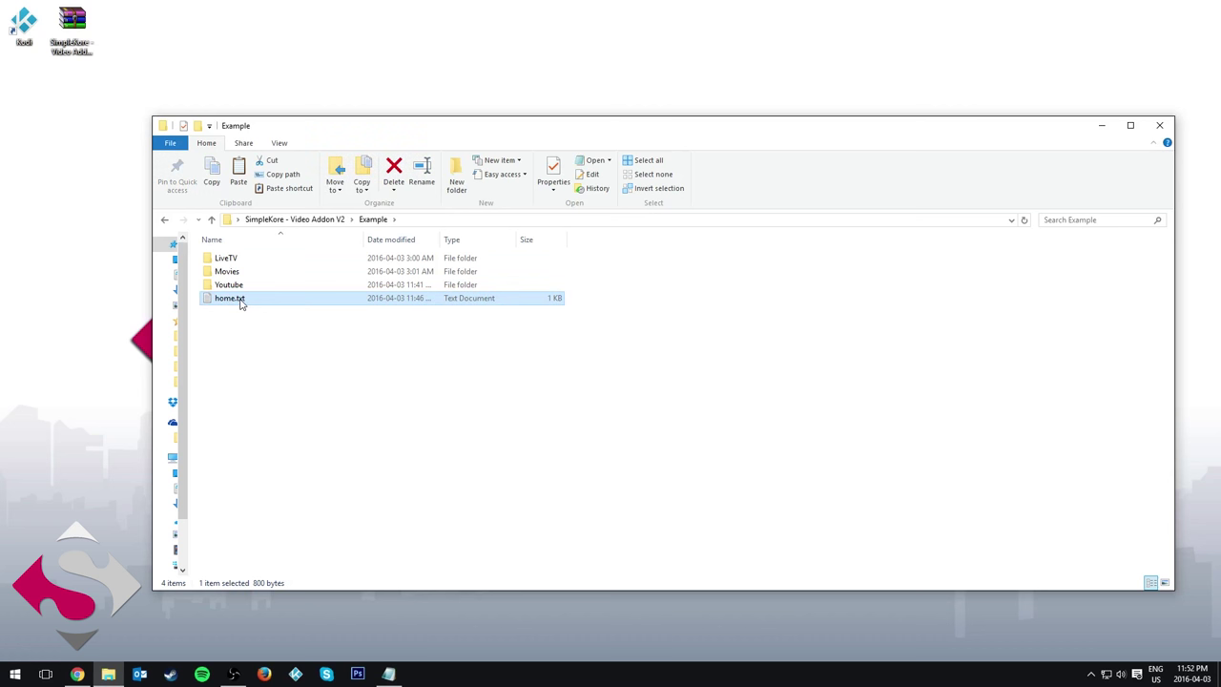
right_click(241, 303)
key("m")
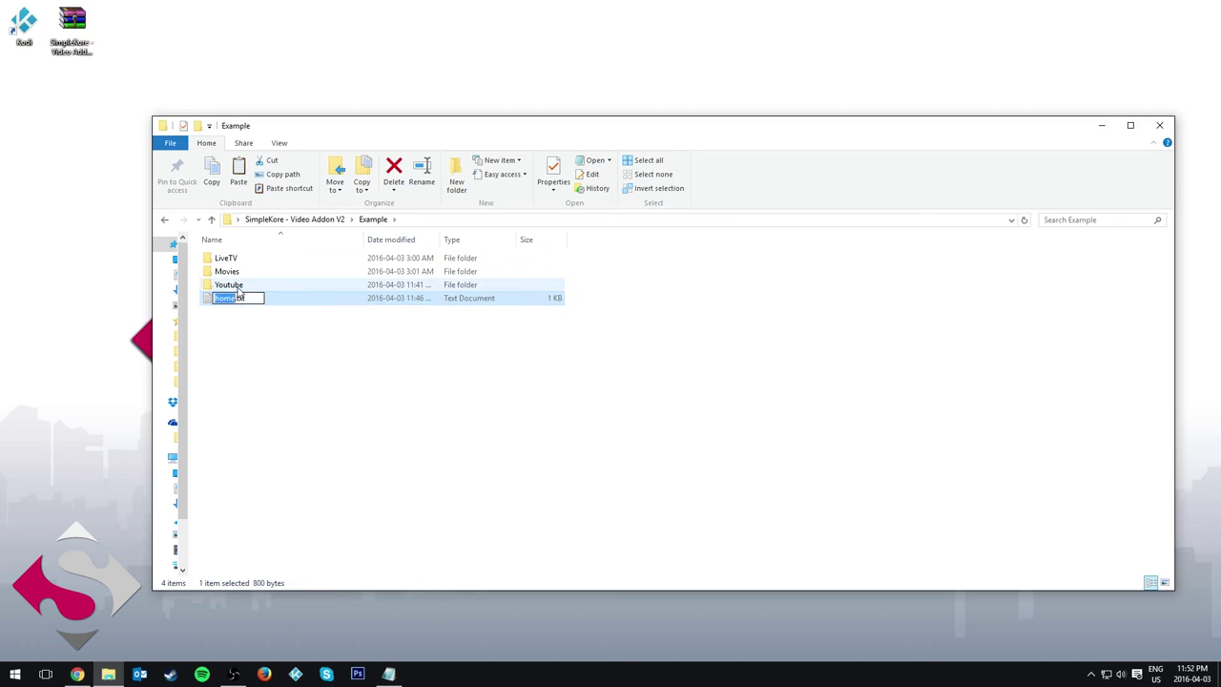
left_click(263, 290)
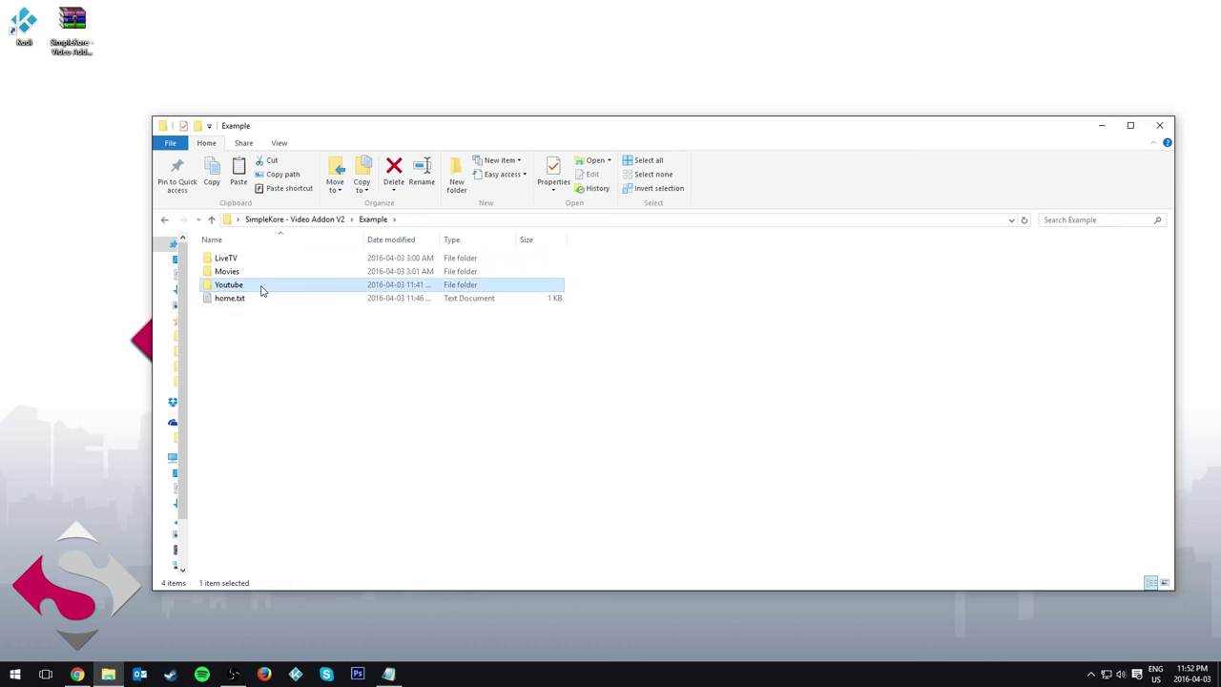
Step: Look inside the Youtube and Movies folders in turn, then return to the Example folder
double_click(263, 289)
left_click(240, 261)
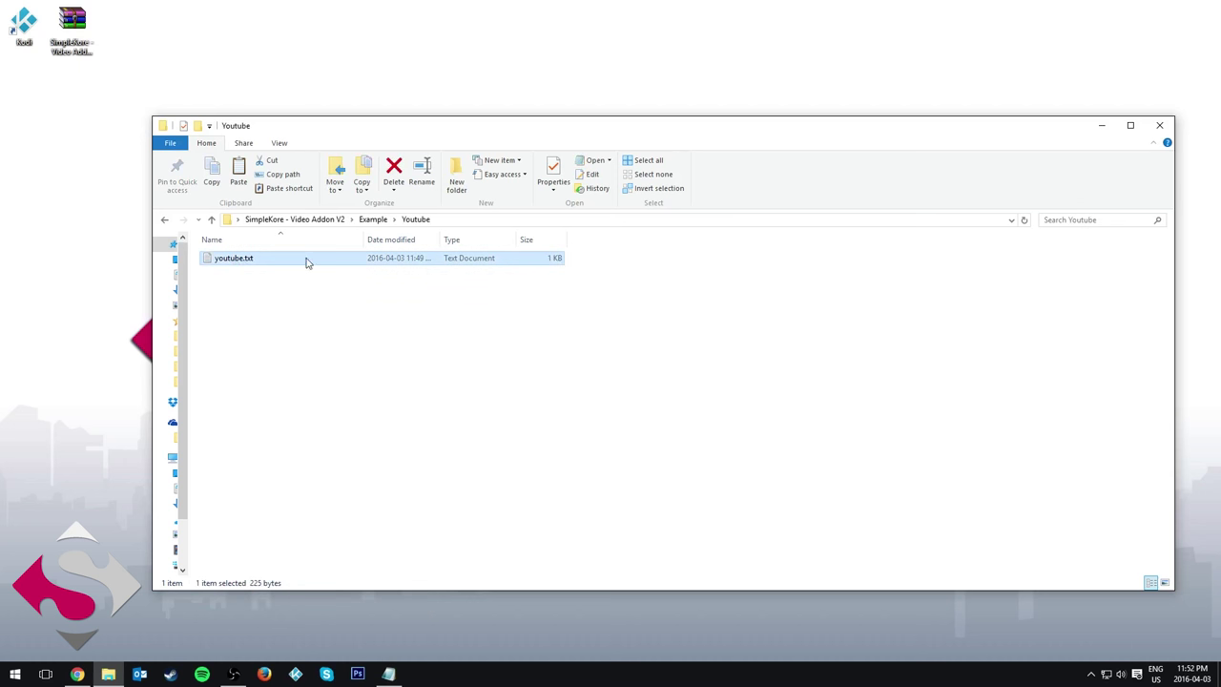
left_click(372, 220)
double_click(241, 274)
left_click(373, 221)
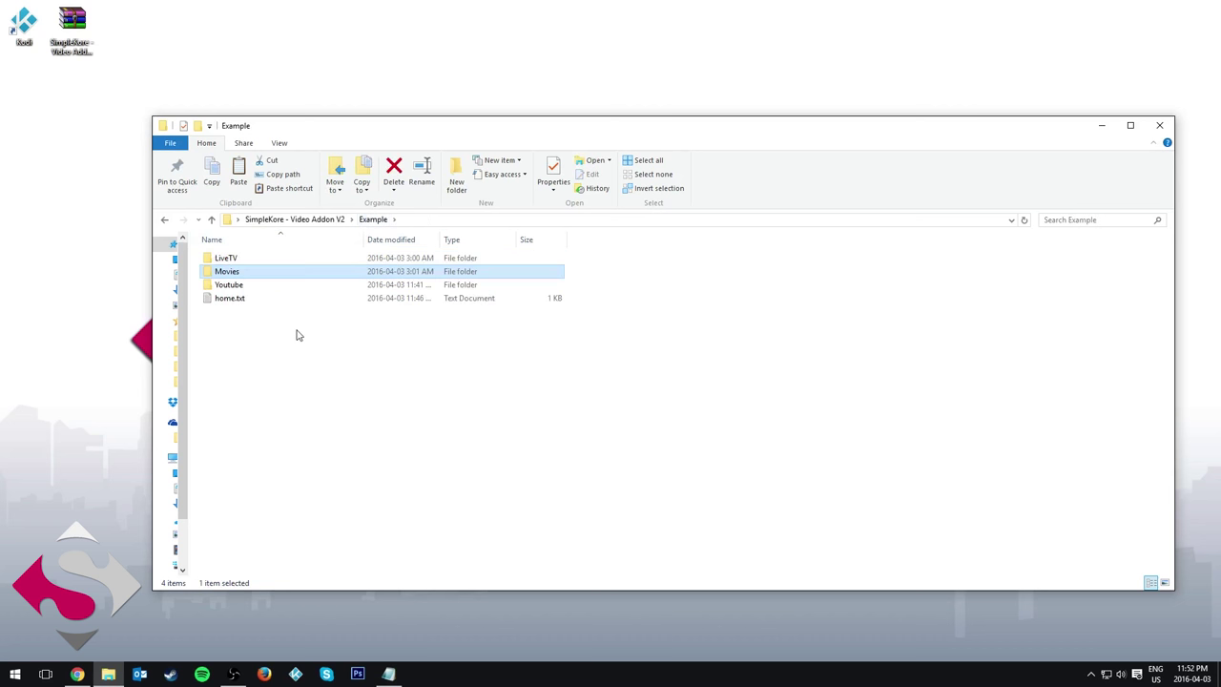
left_click(295, 335)
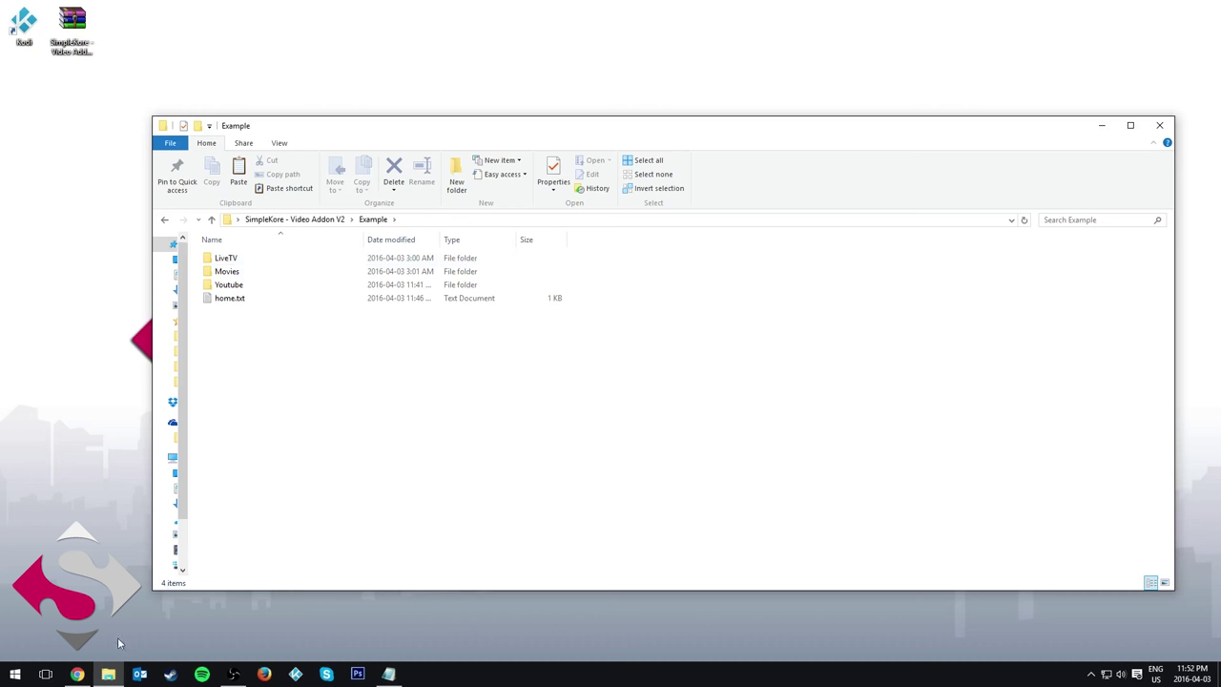
Step: Switch to Chrome and close every tab except the SimpleKore build/wizard tutorial page
left_click(76, 673)
left_click(96, 8)
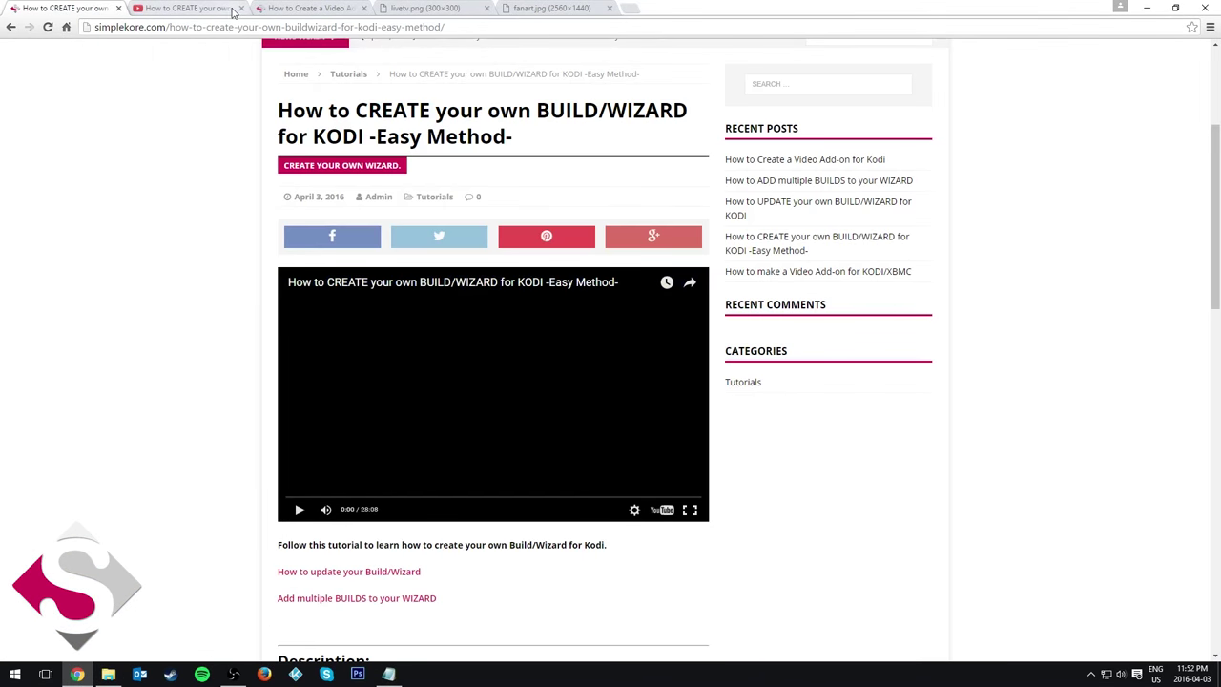
left_click(240, 9)
left_click(243, 9)
left_click(245, 8)
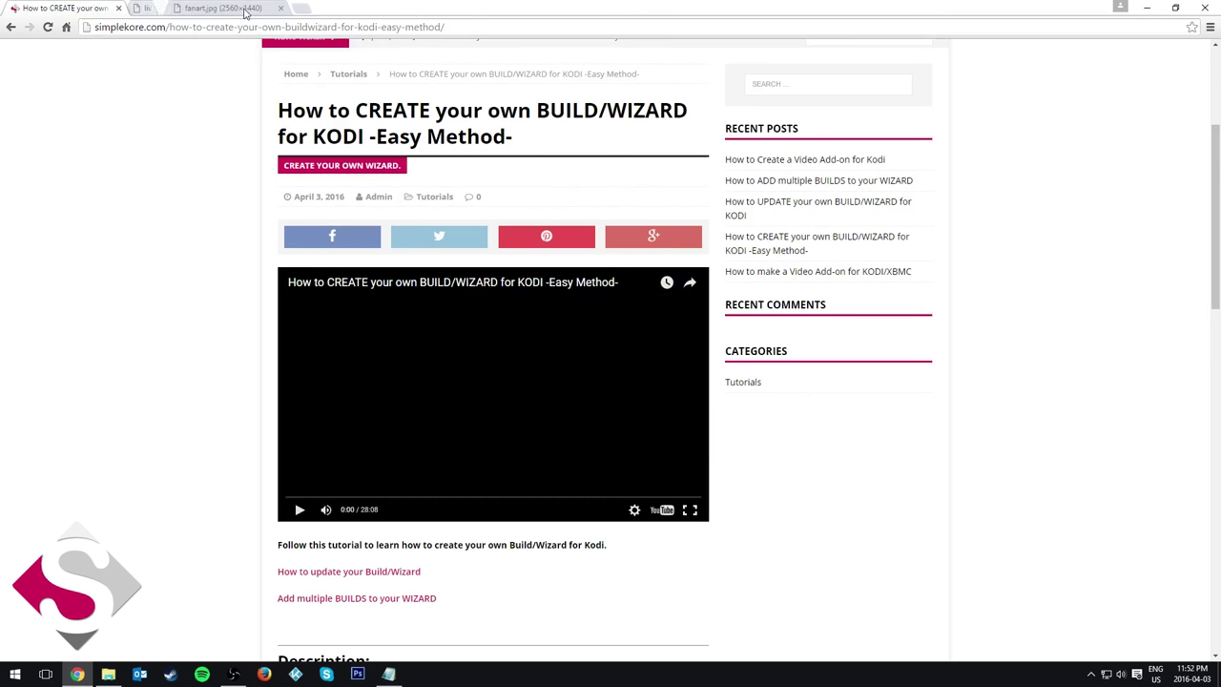
left_click(244, 8)
Step: Go to the SimpleKore home page and open its Uploader tool with the file manager in view
scroll(381, 306, "up", 3)
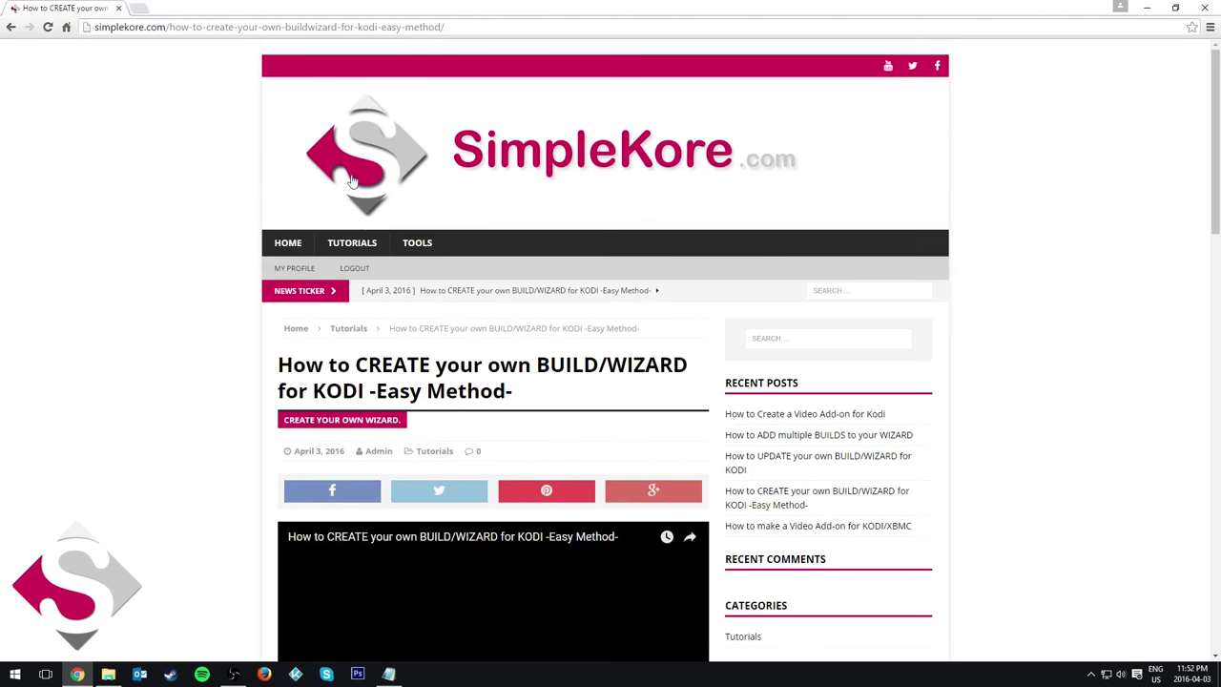
left_click(269, 244)
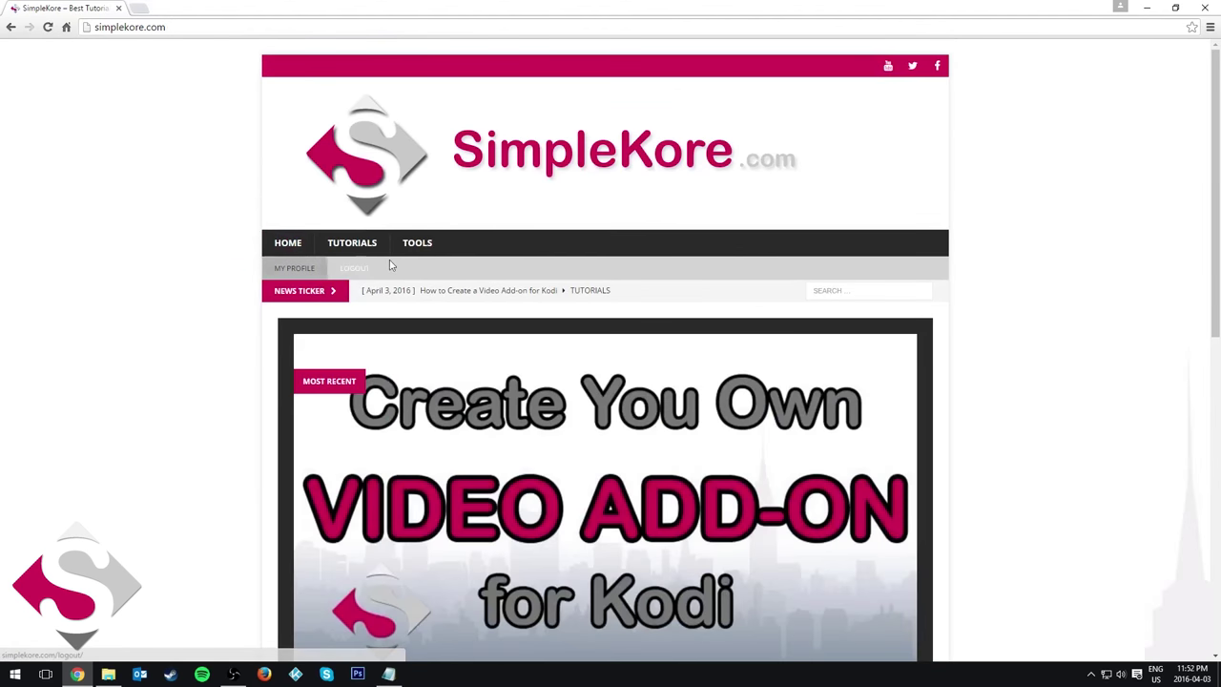
mouse_move(419, 244)
left_click(433, 275)
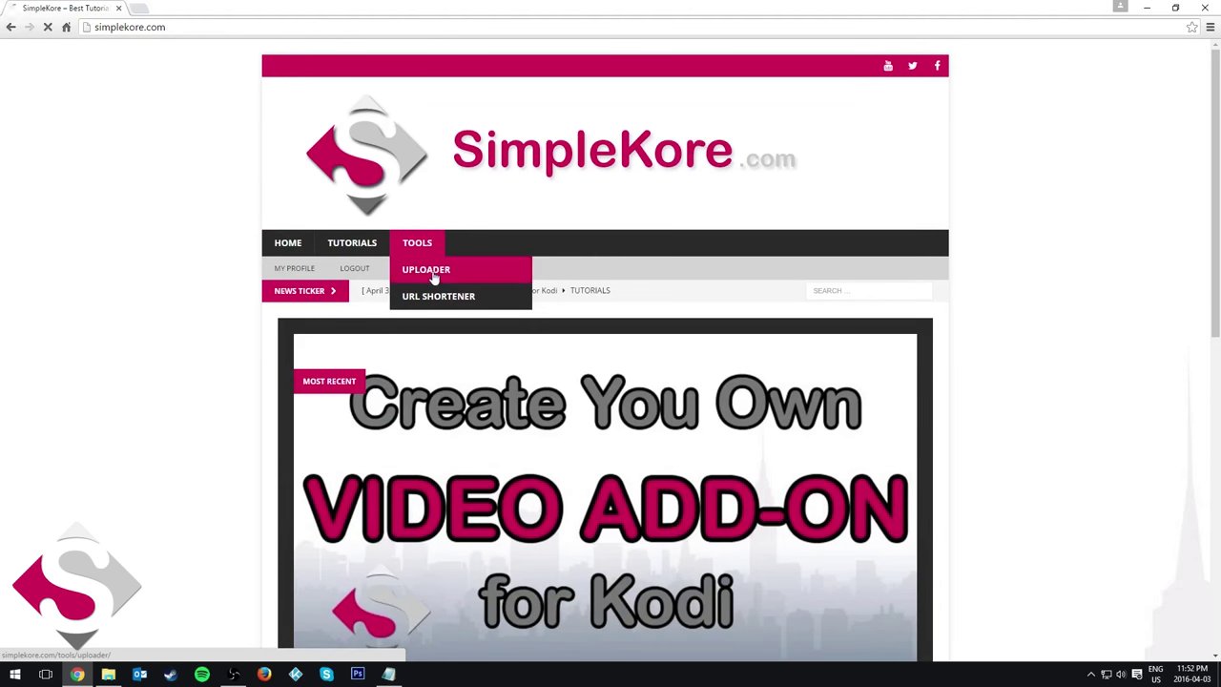
scroll(404, 468, "down", 3)
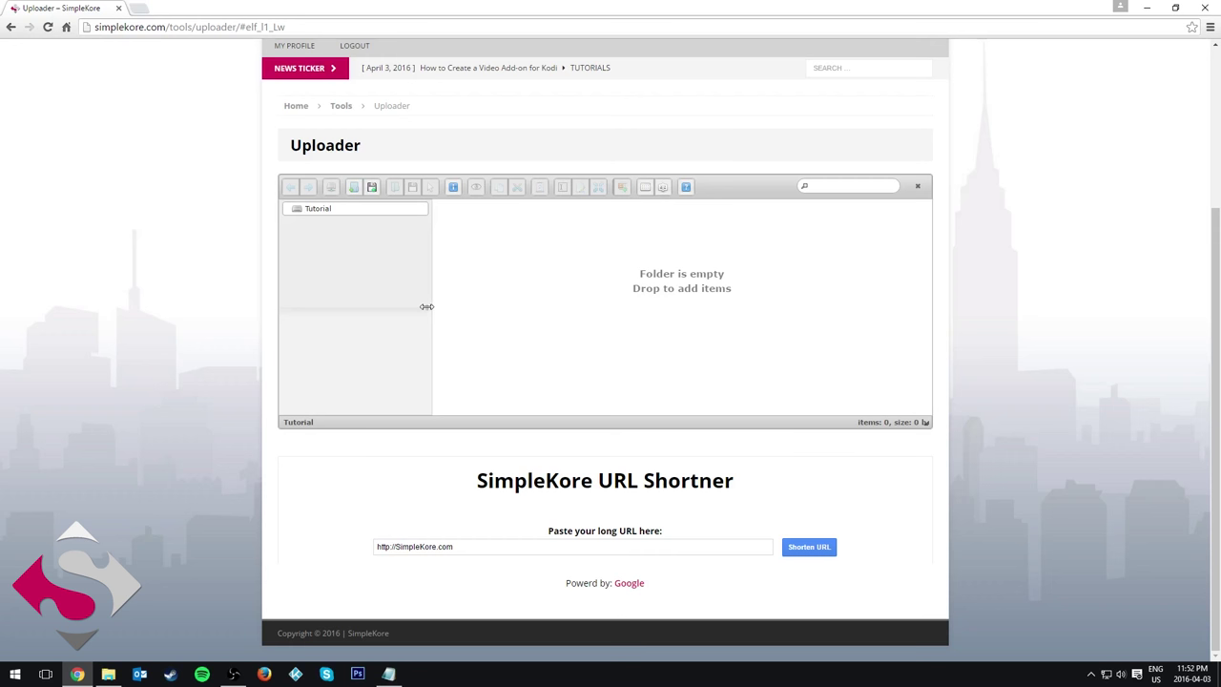
scroll(447, 442, "up", 2)
scroll(398, 572, "down", 2)
scroll(446, 454, "up", 1)
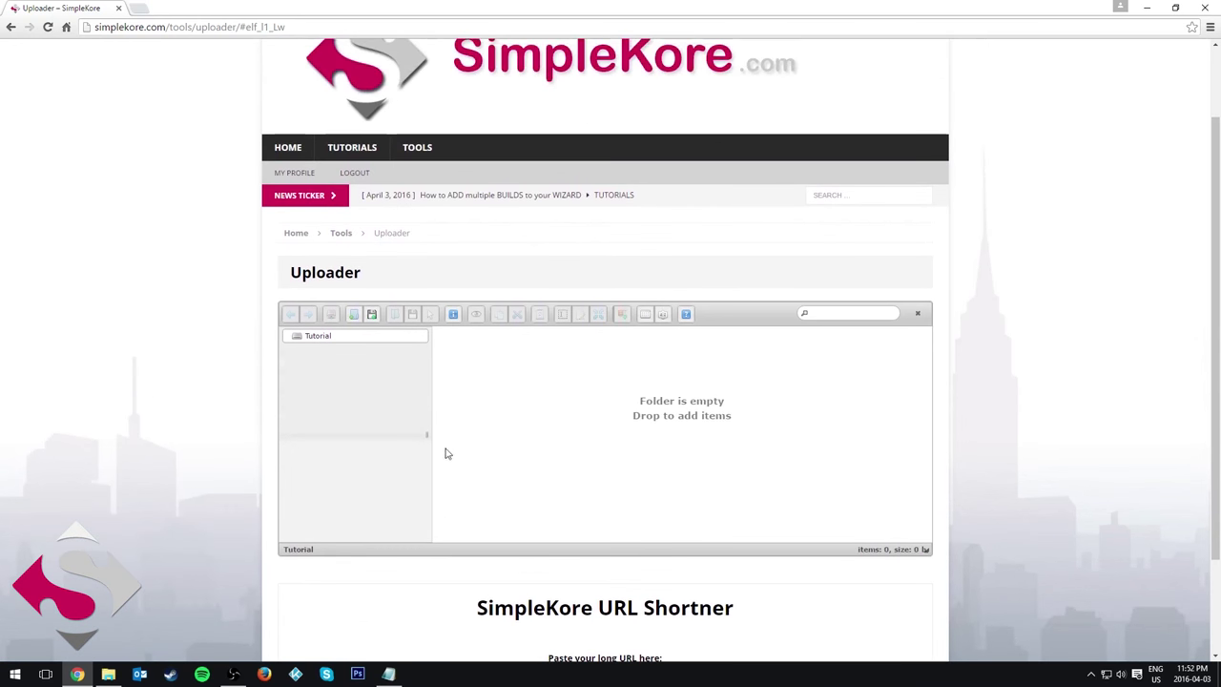
Step: Upload the LiveTV, Movies and Youtube folders from the local Example folder into the uploader's Tutorial folder
left_click(107, 674)
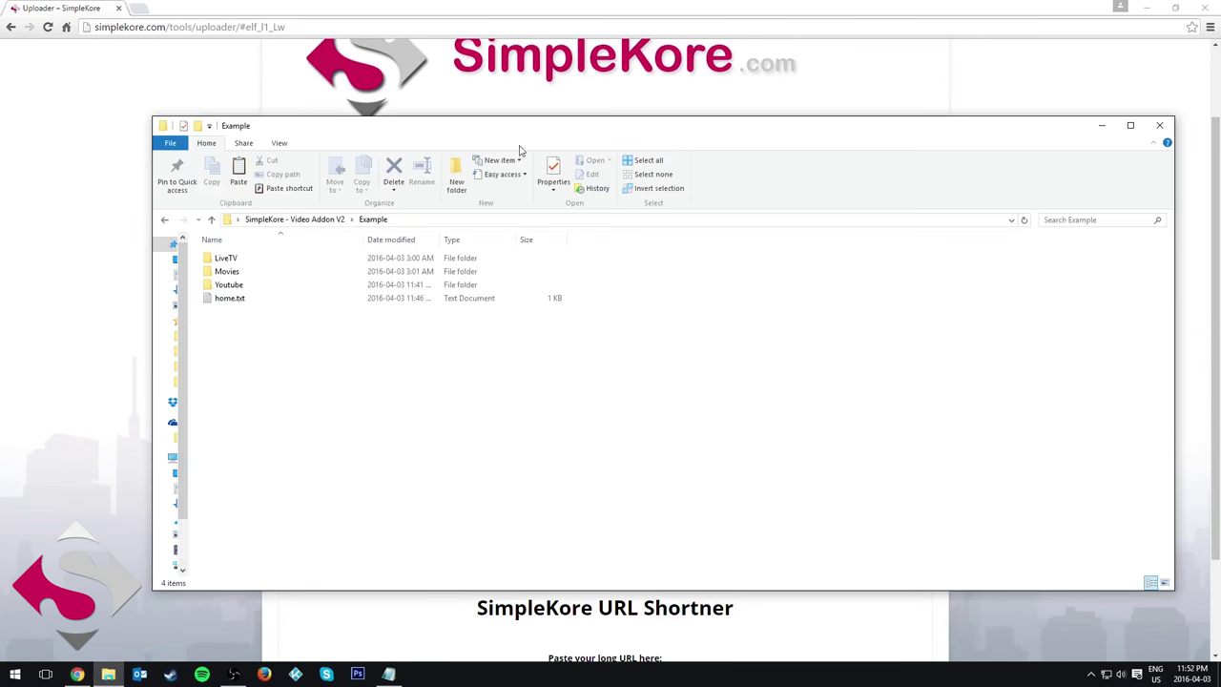
left_click_drag(523, 150, 959, 144)
left_click_drag(1035, 271, 934, 293)
left_click_drag(701, 291, 500, 427)
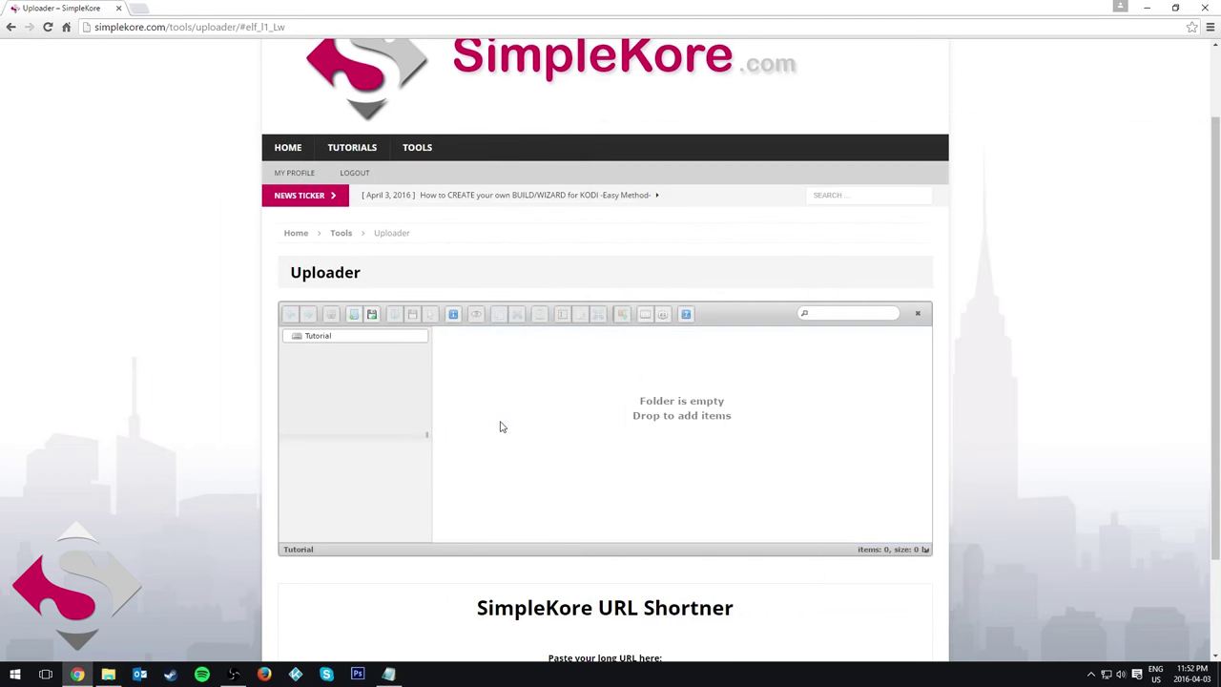
left_click(503, 427)
Step: Look inside the uploaded LiveTV folder, then return to the Tutorial folder in the uploader
scroll(480, 486, "down", 3)
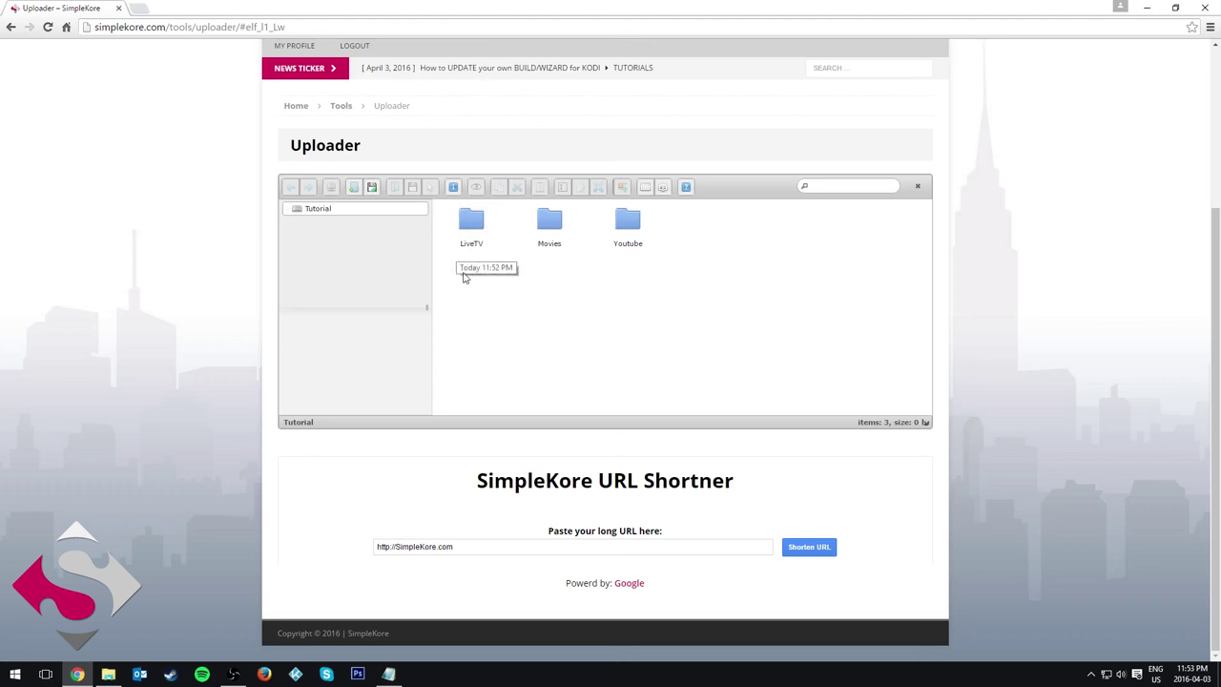
left_click(315, 213)
scroll(318, 212, "up", 3)
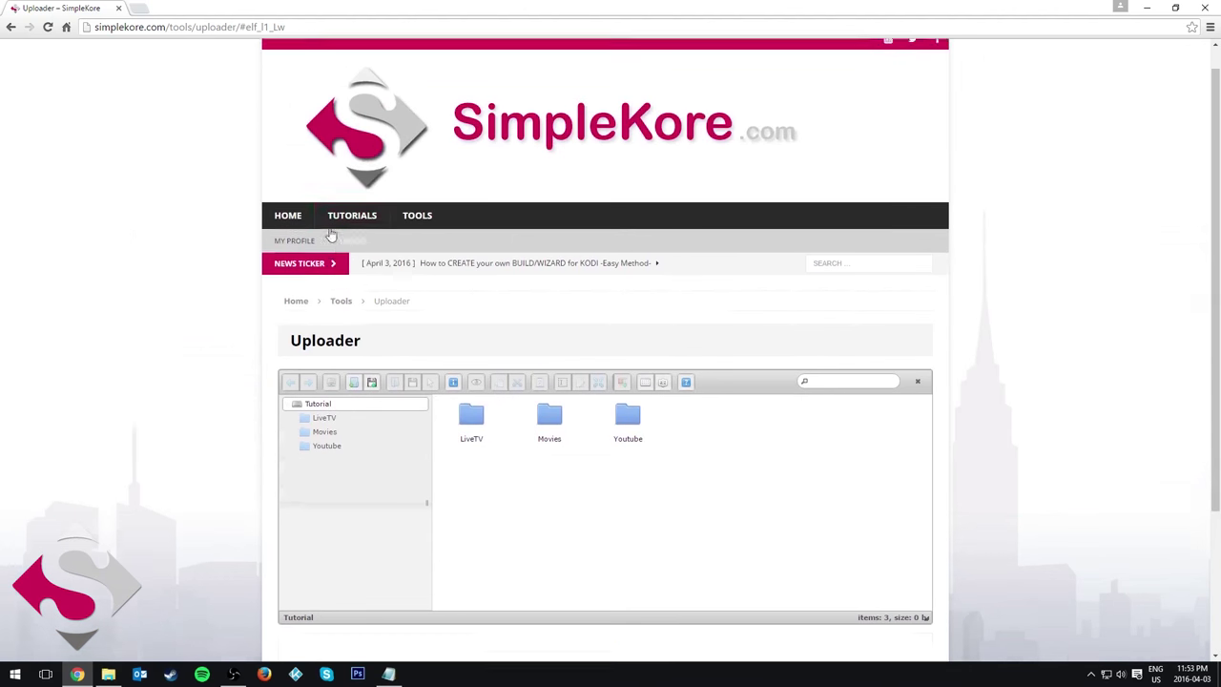
mouse_move(302, 283)
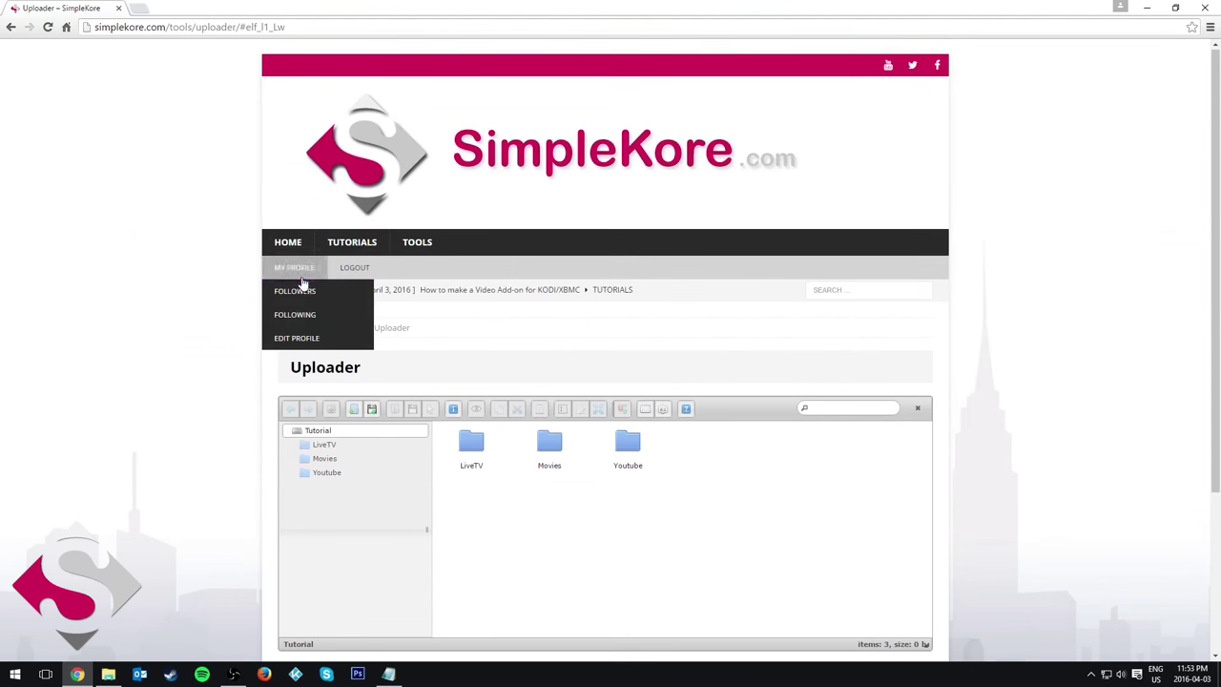
left_click(323, 446)
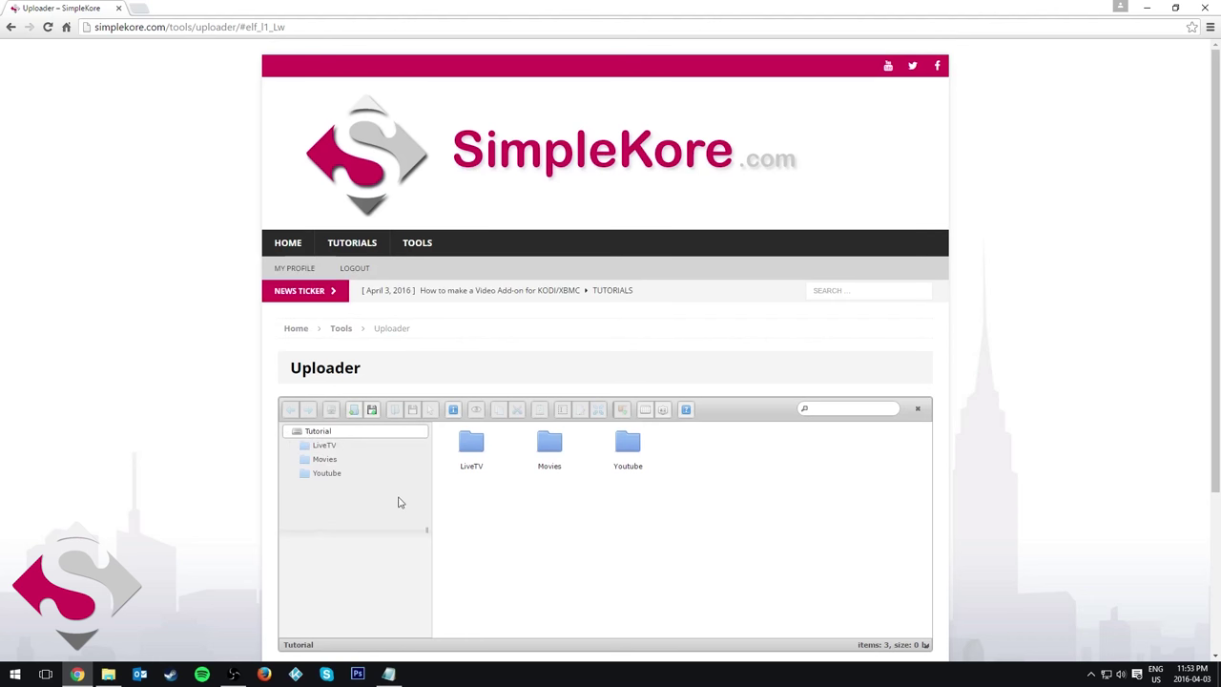
left_click(317, 431)
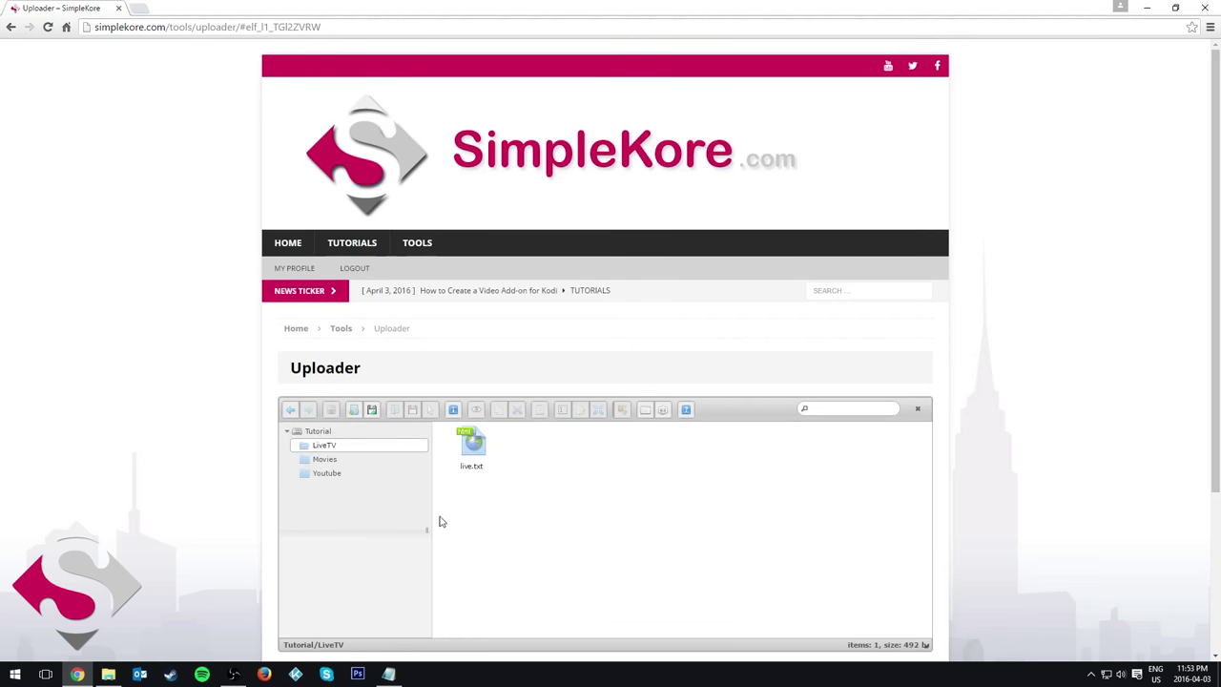
scroll(439, 518, "down", 3)
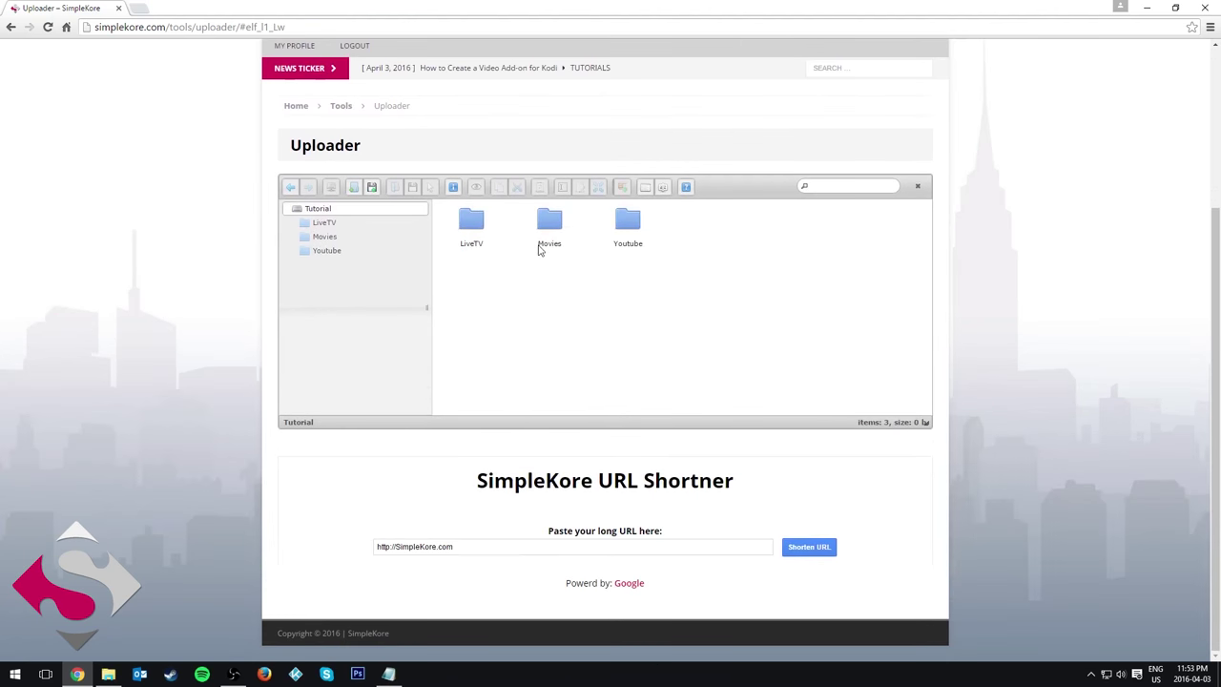
Step: Open the uploaded LiveTV folder, view live.txt in its own browser window, and close that window
left_click(485, 245)
double_click(485, 246)
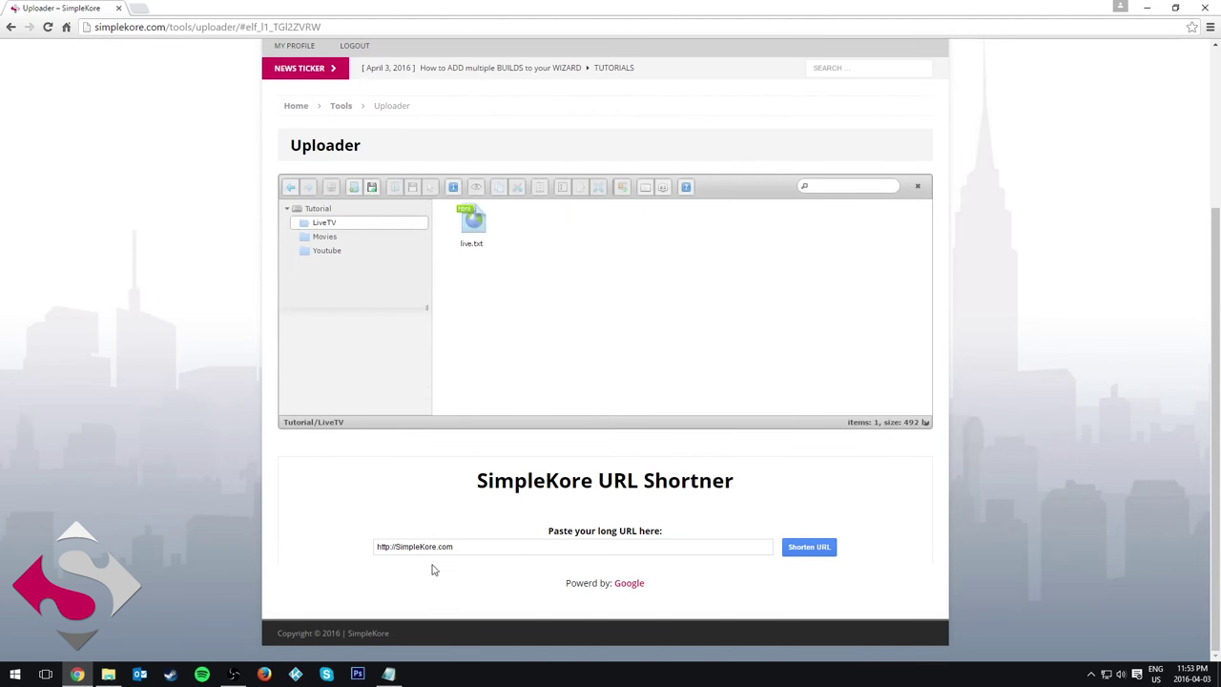
left_click(468, 246)
right_click(467, 234)
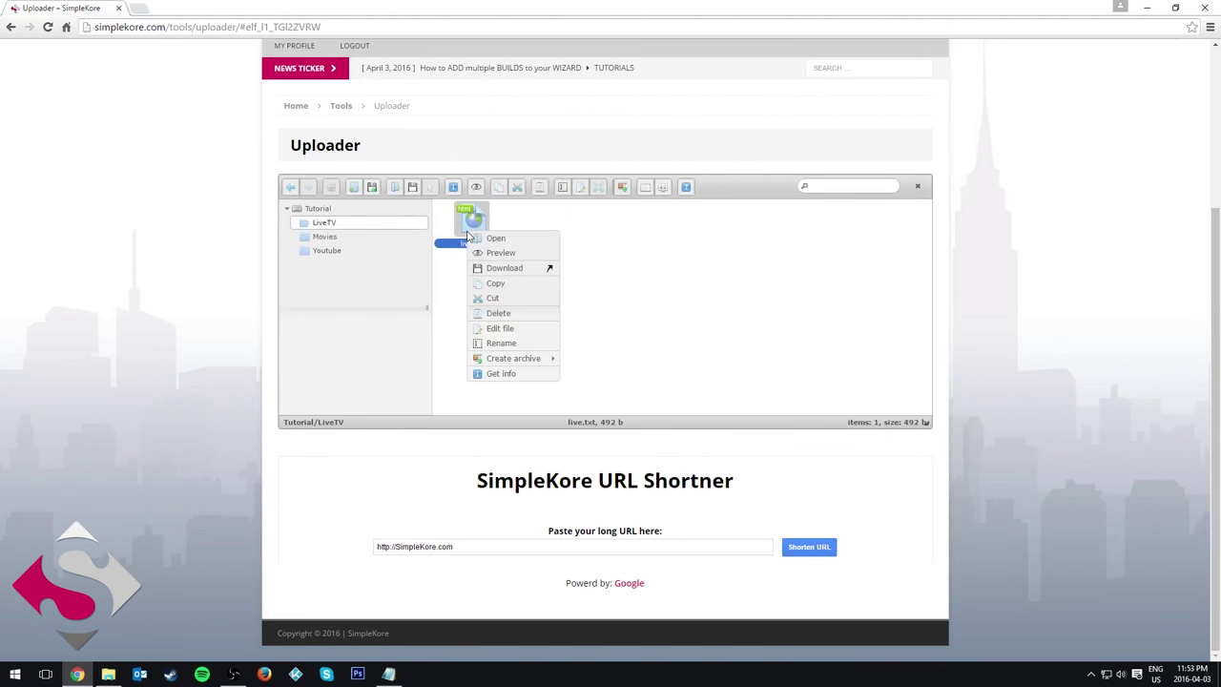
left_click(482, 237)
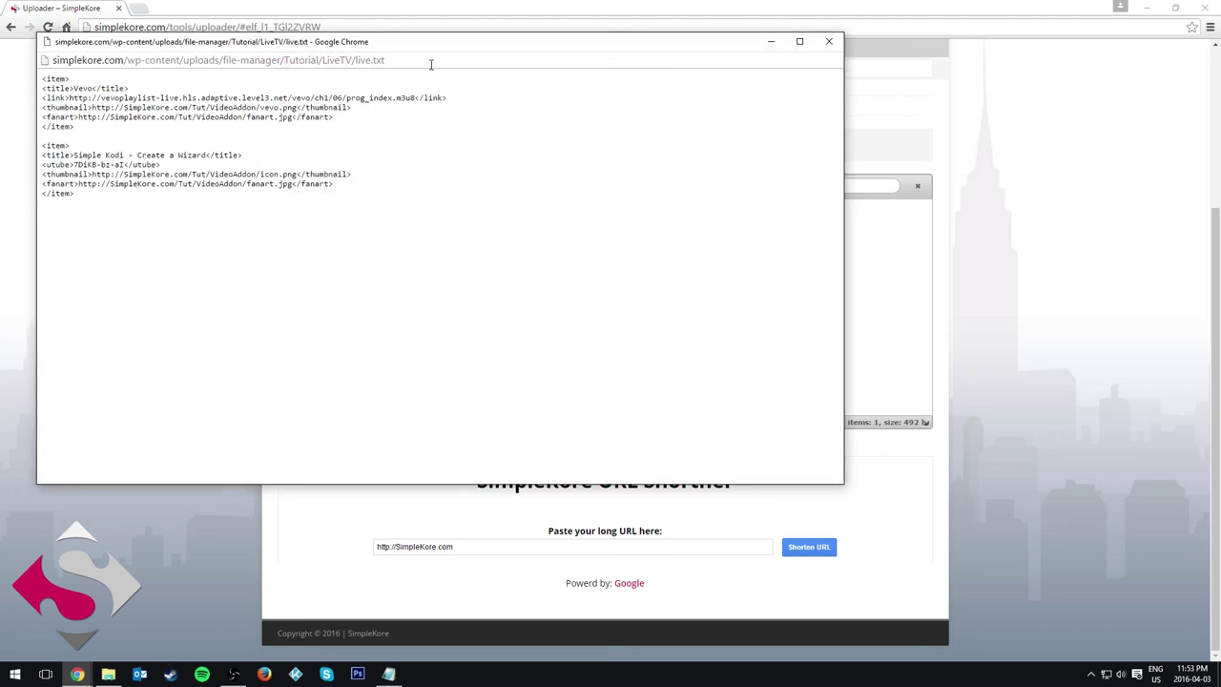
left_click(432, 63)
left_click(447, 199)
left_click(830, 42)
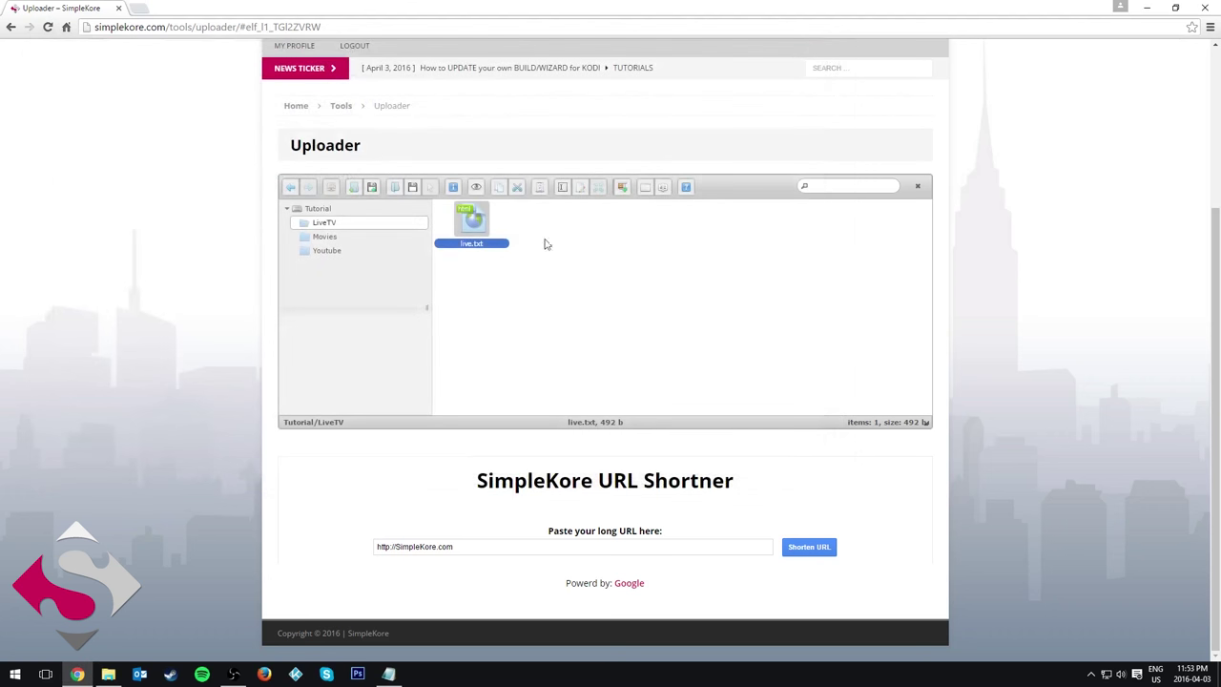
right_click(469, 231)
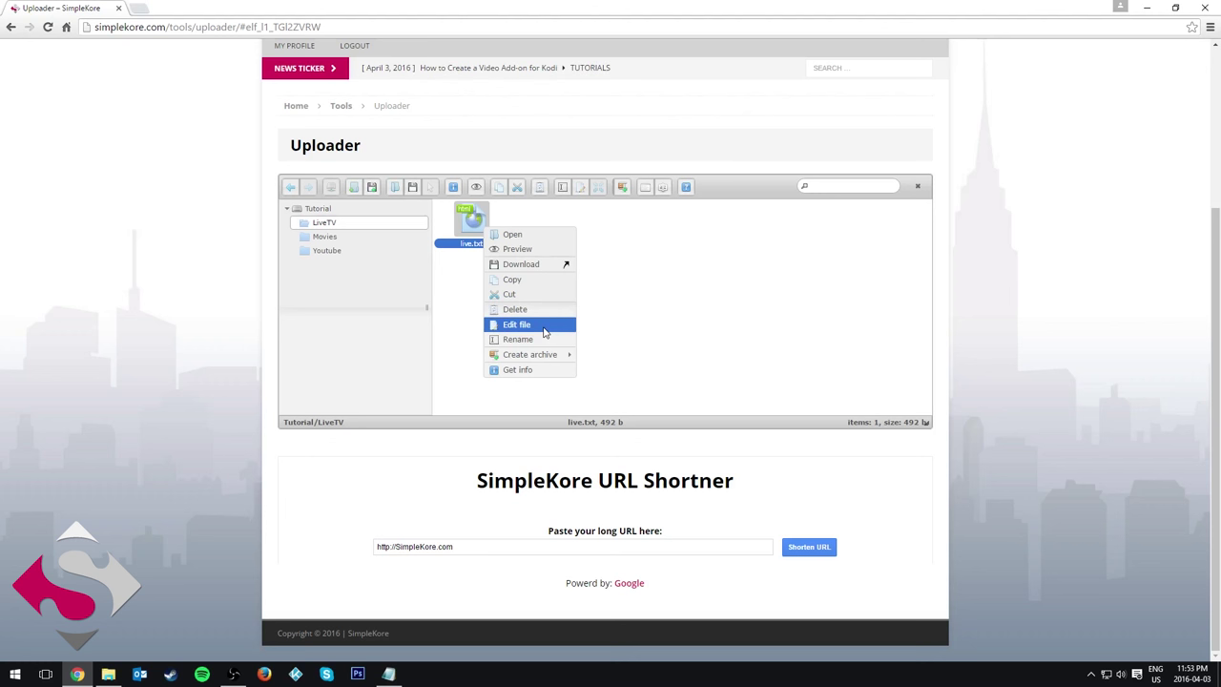
left_click(641, 311)
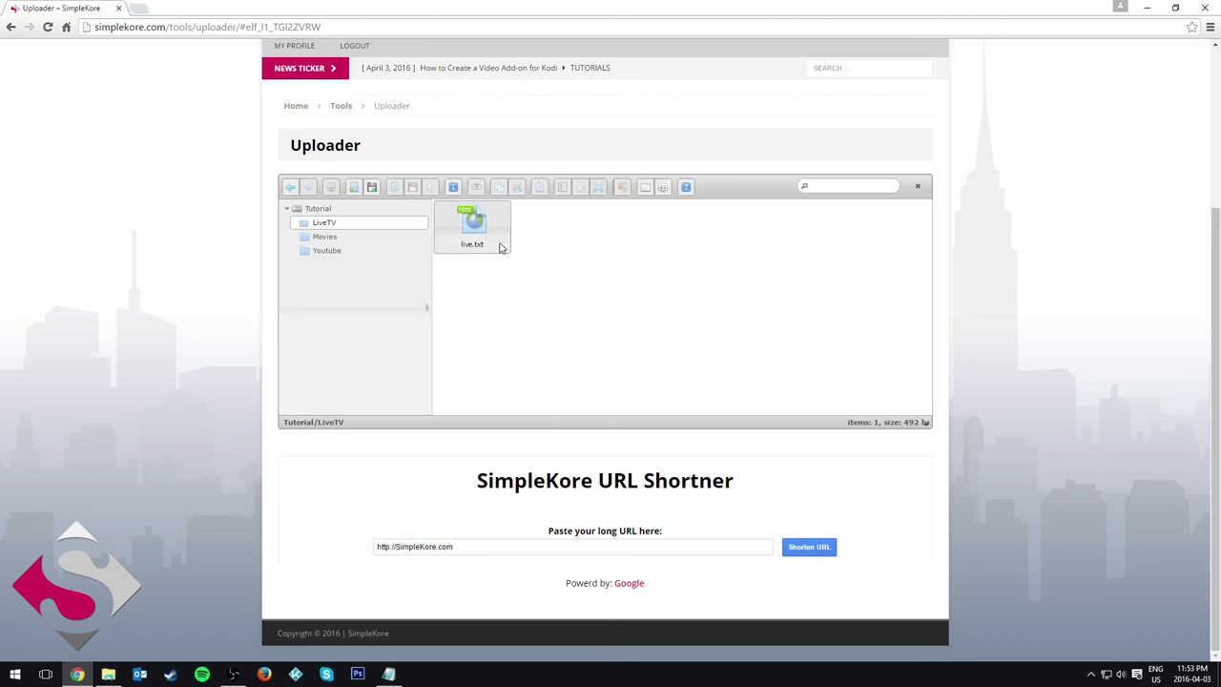
Step: Open the uploaded live.txt again, copy its web address, and close its window
left_click(482, 235)
right_click(492, 233)
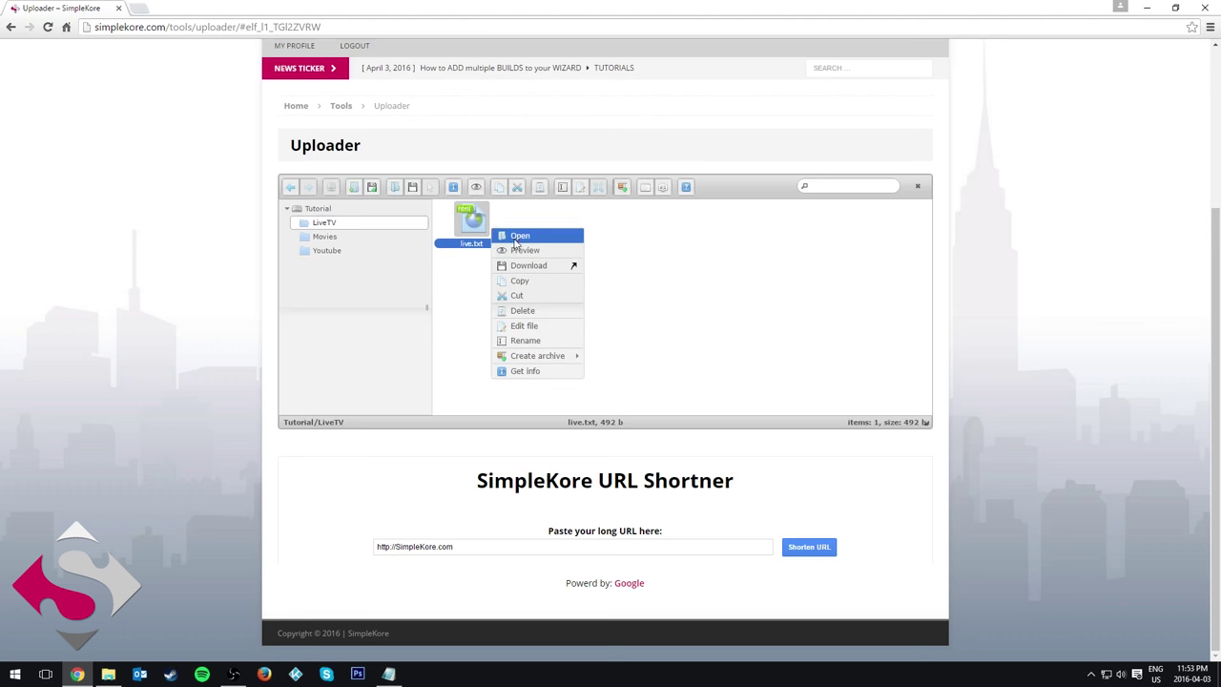
left_click(520, 240)
left_click(381, 62)
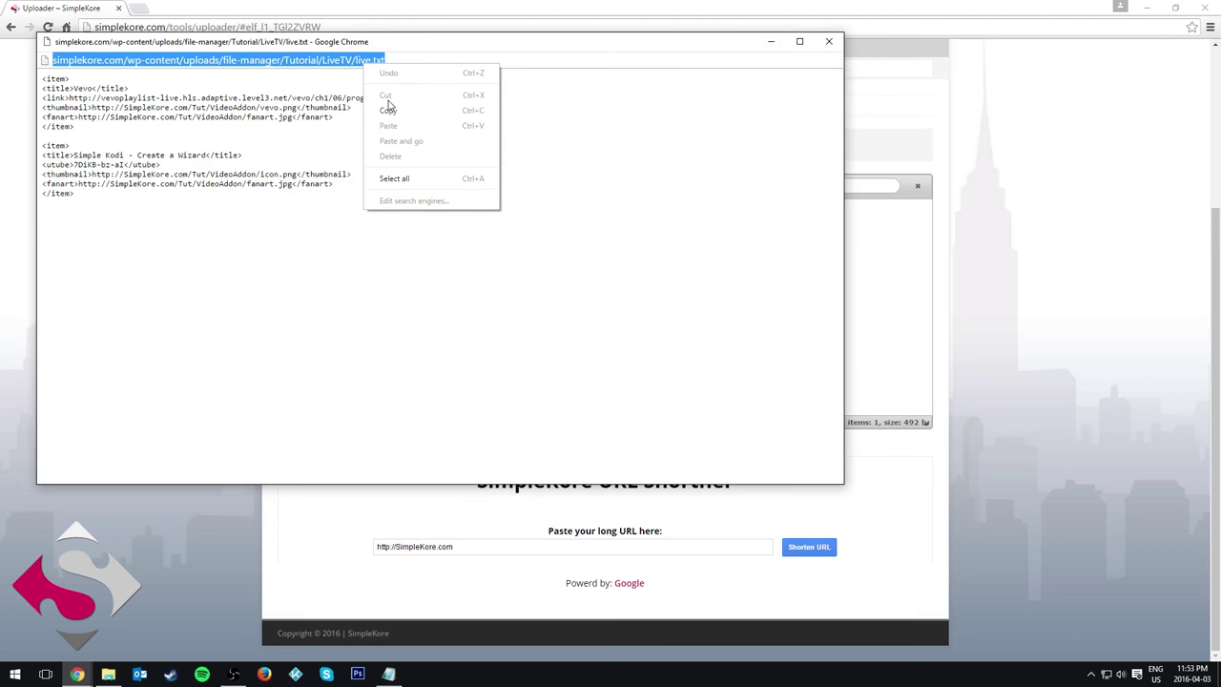
left_click(386, 108)
left_click(827, 43)
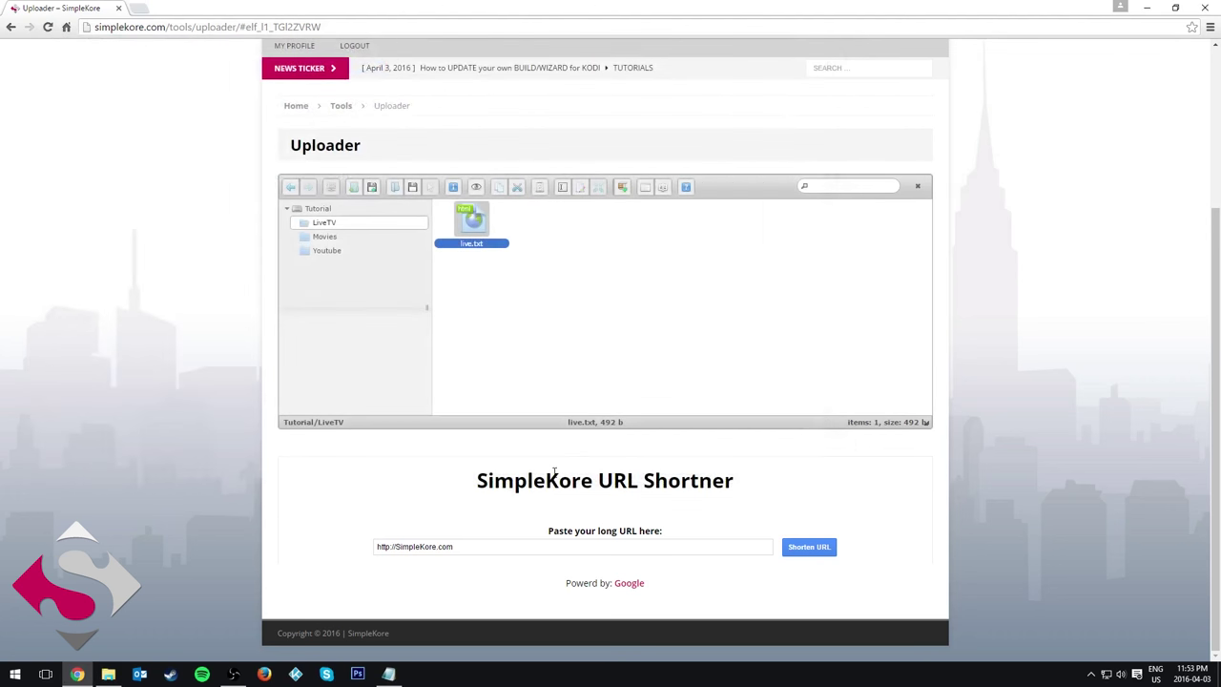
left_click(456, 547)
left_click_drag(456, 546, 368, 553)
left_click(349, 563)
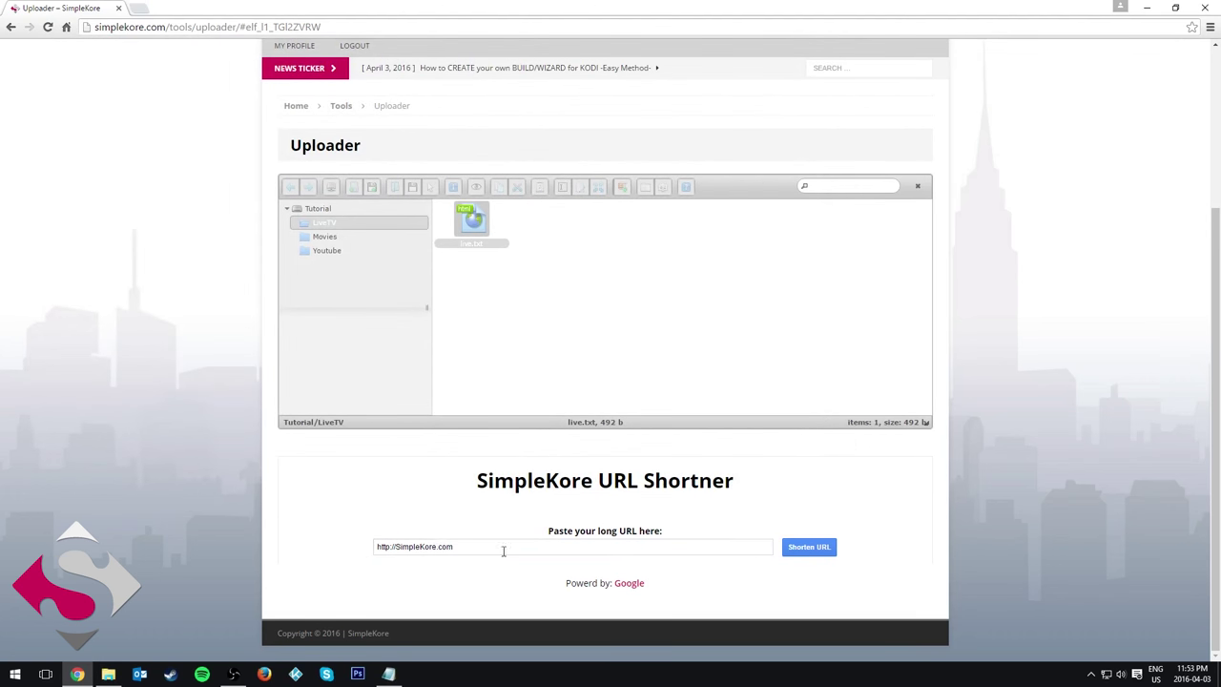
left_click(813, 550)
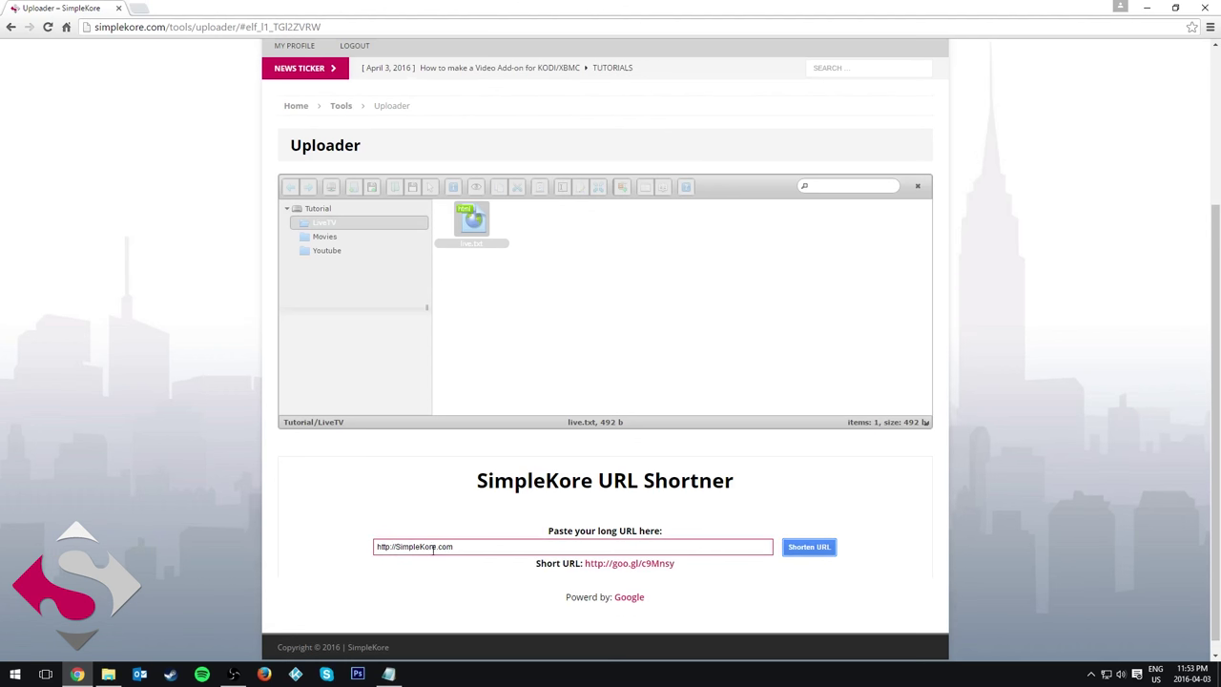
left_click(634, 566)
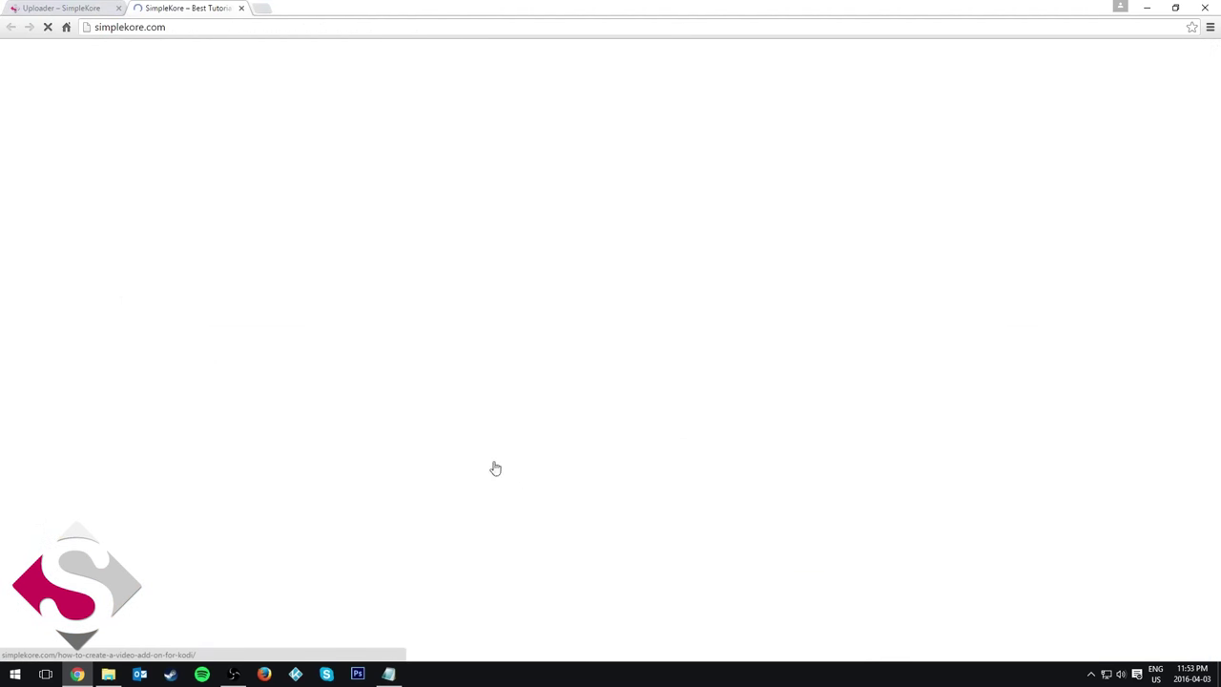
key("ctrl+w")
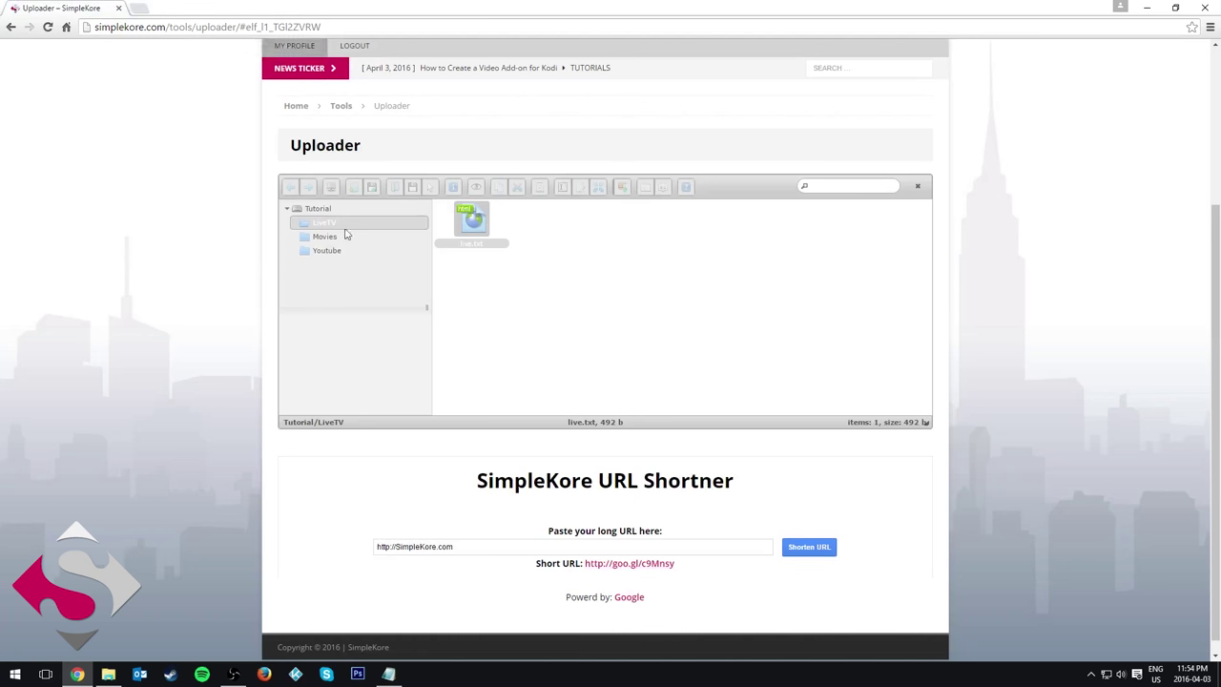
Step: Replace the sample address in the URL shortener with the copied web address of live.txt
left_click_drag(571, 544, 387, 546)
left_click(401, 545)
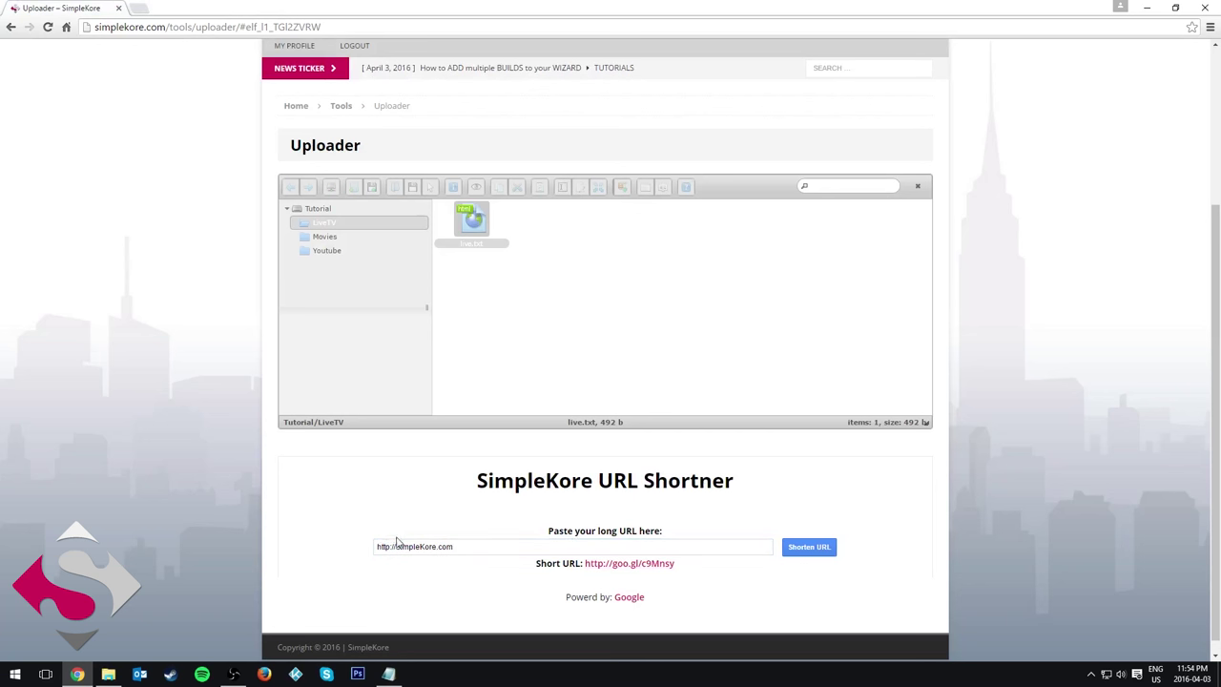
double_click(415, 546)
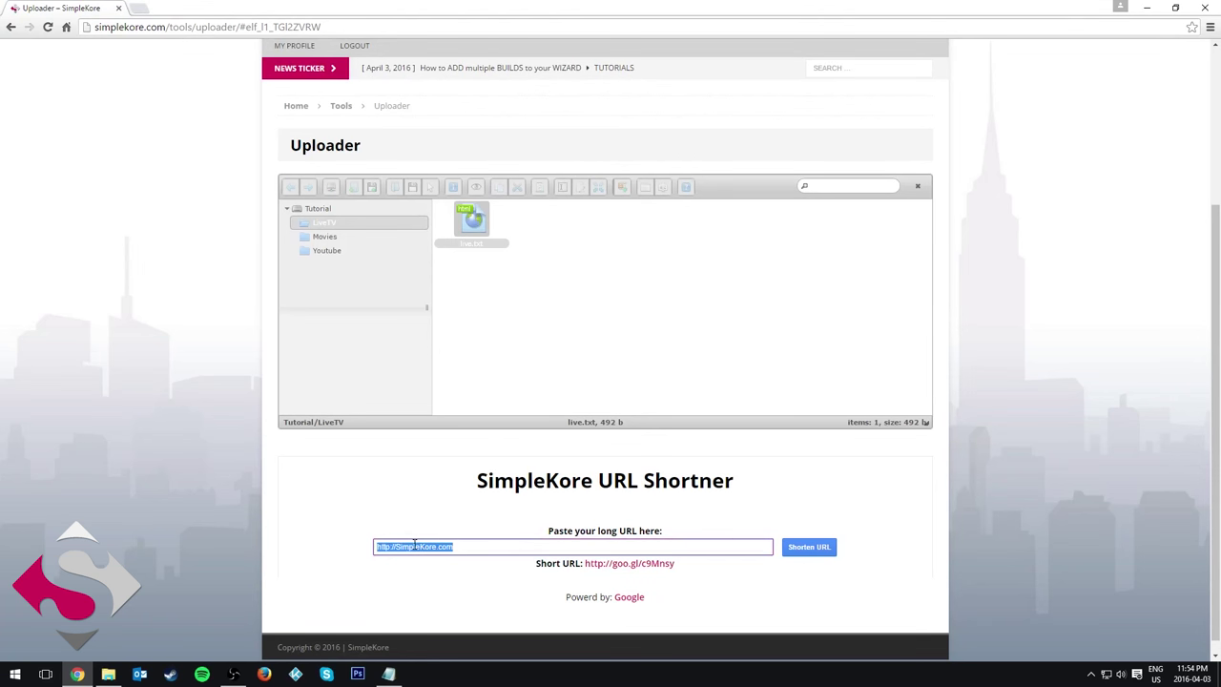
key("ctrl+v")
Step: Open the uploaded live.txt in its own window once more and select its full web address
left_click(475, 224)
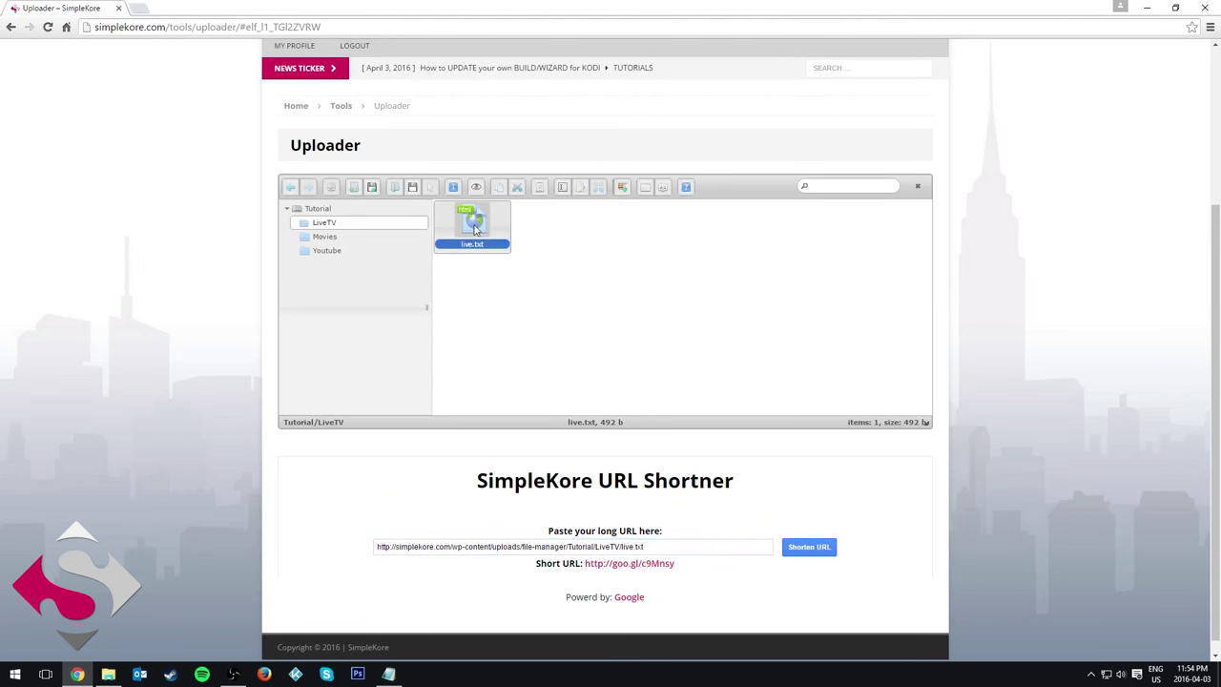
right_click(474, 224)
left_click(496, 239)
left_click(373, 60)
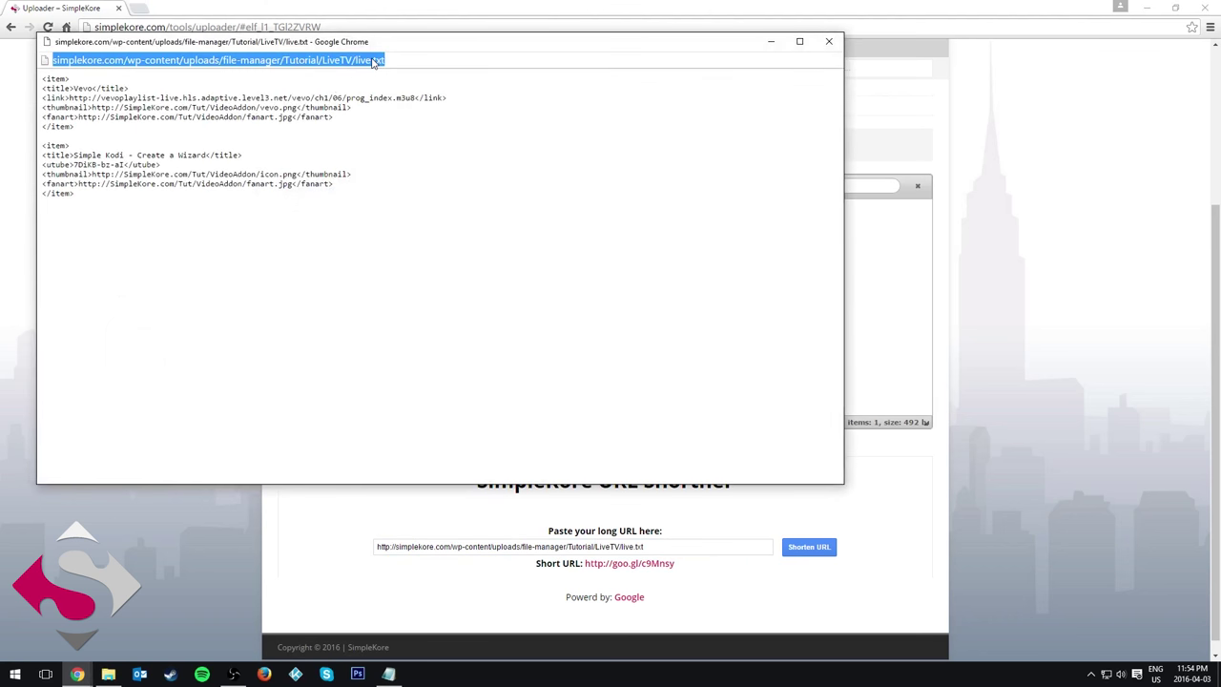
Step: Shorten the uploaded live.txt address with the URL shortener and test the resulting short link
left_click(829, 41)
left_click_drag(649, 548, 329, 547)
left_click(806, 550)
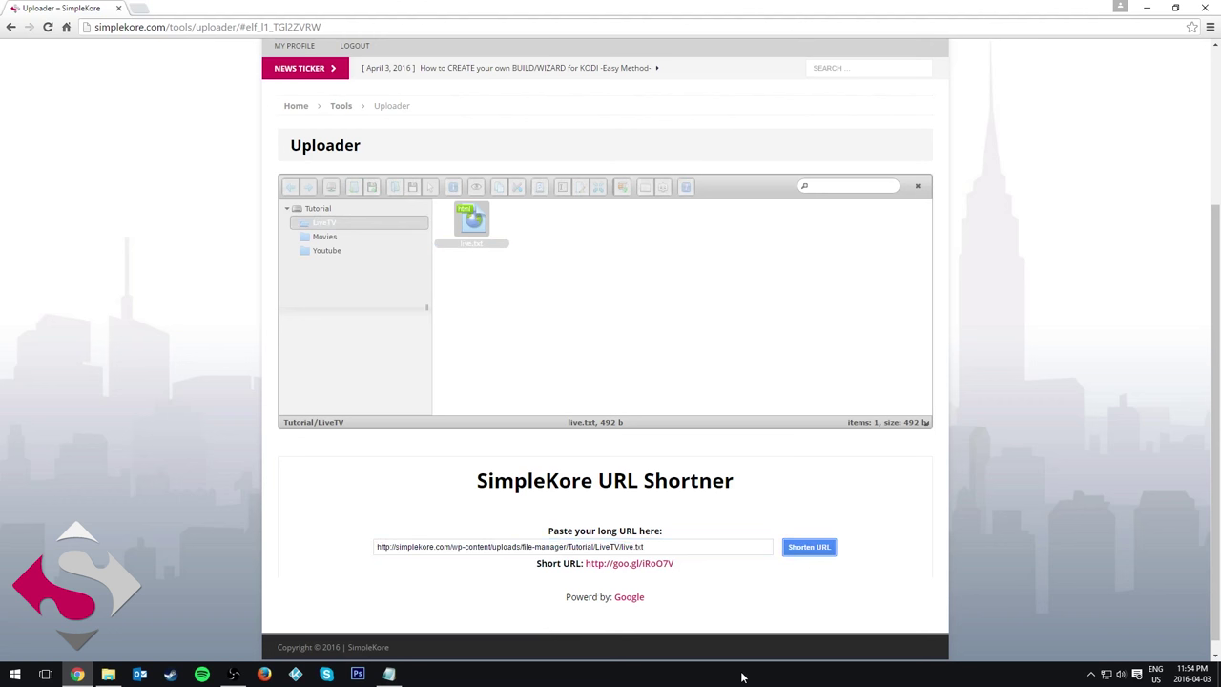
left_click(645, 564)
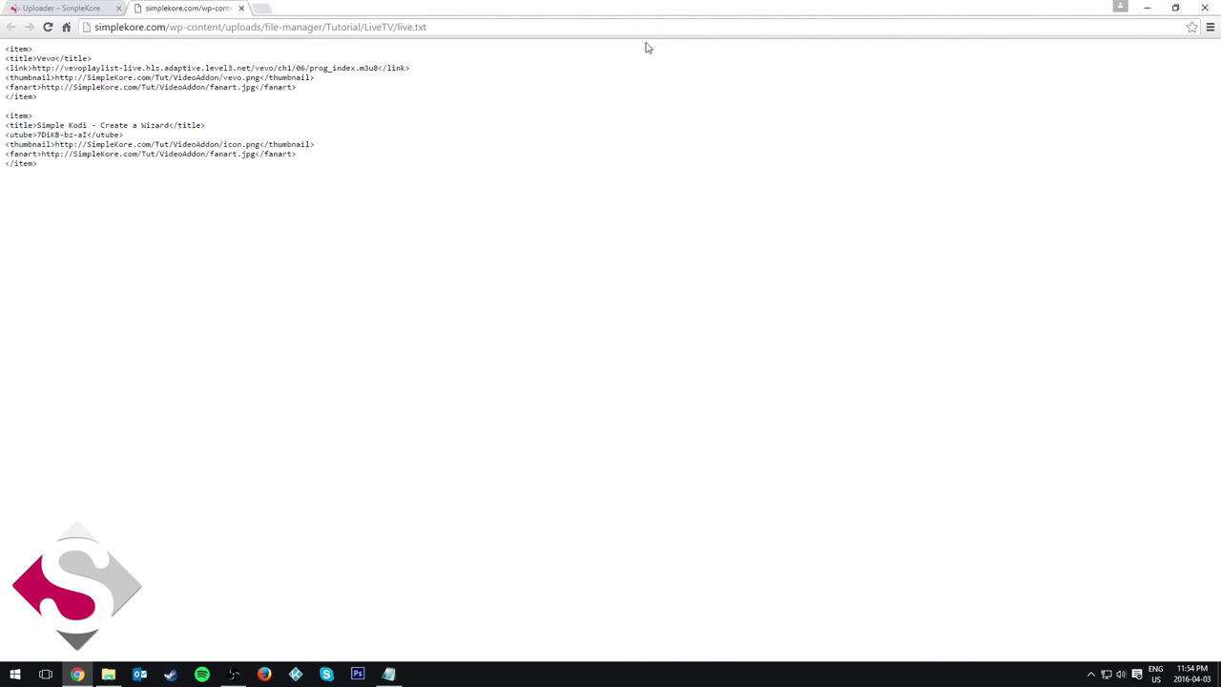
left_click(244, 7)
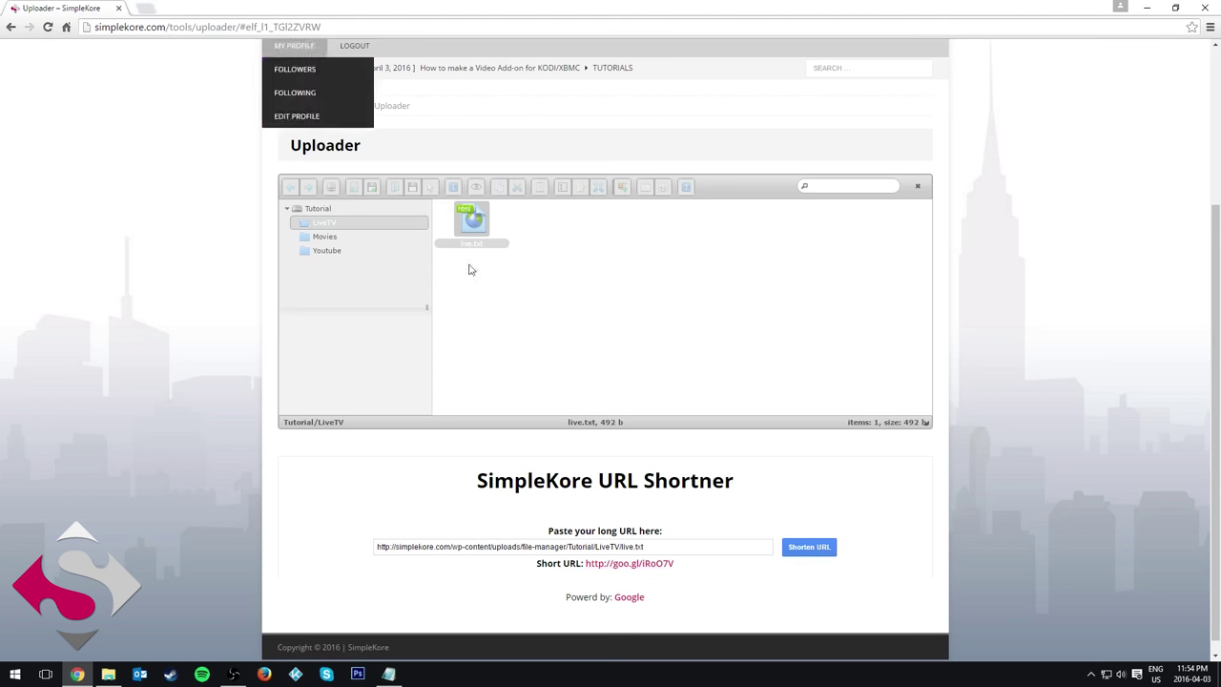
right_click(641, 566)
right_click(607, 563)
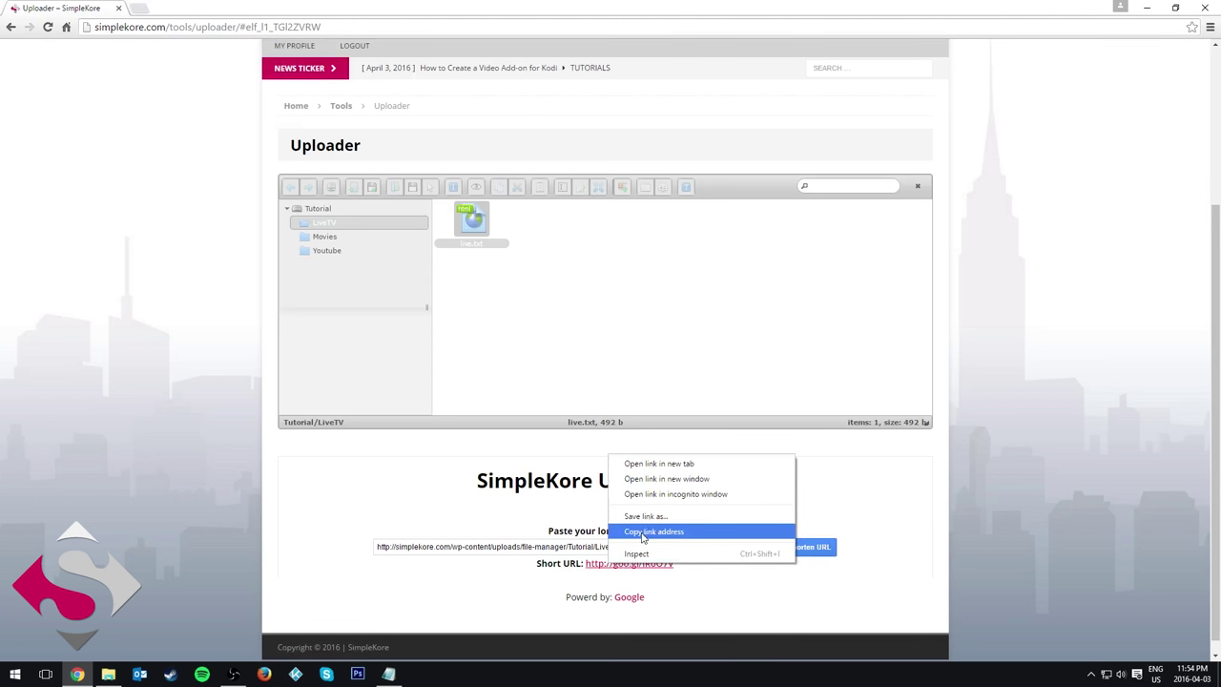
left_click(654, 532)
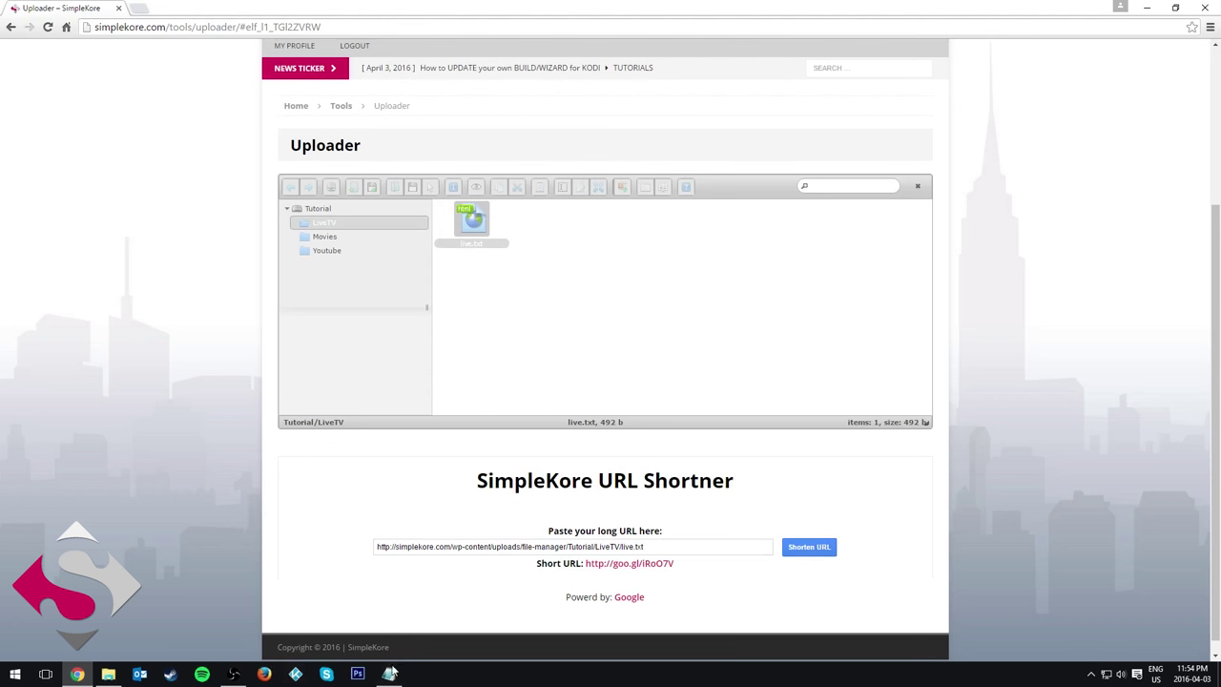
left_click(108, 673)
left_click(693, 356)
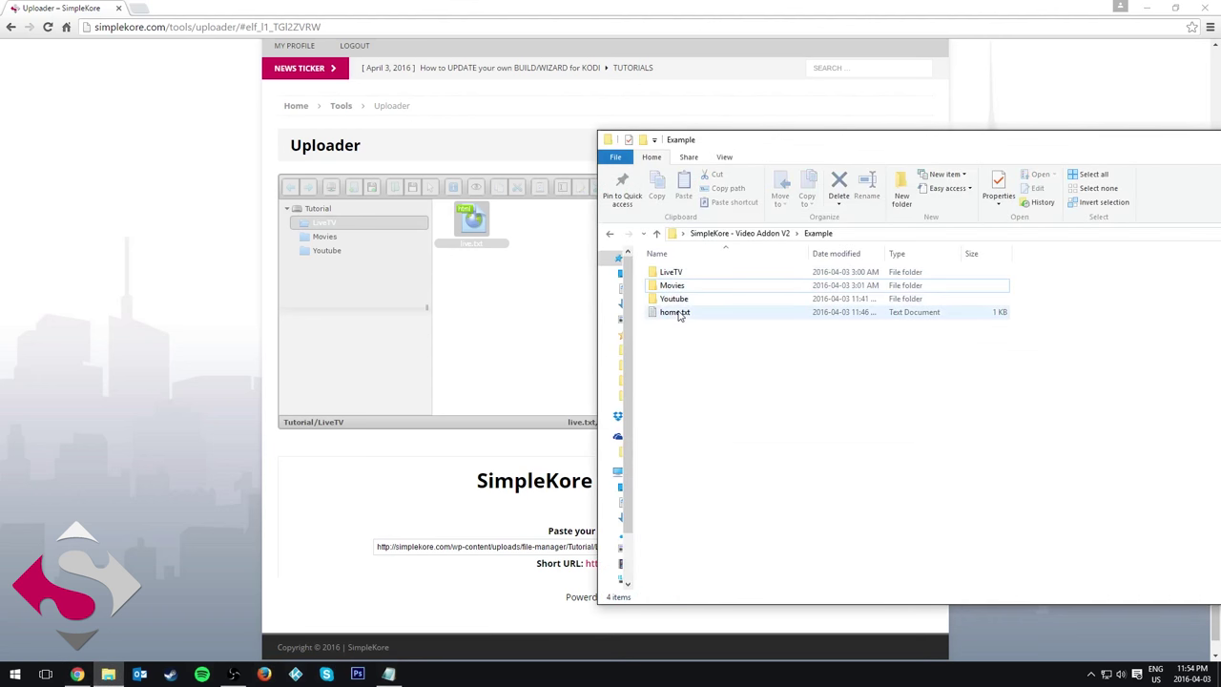
double_click(677, 313)
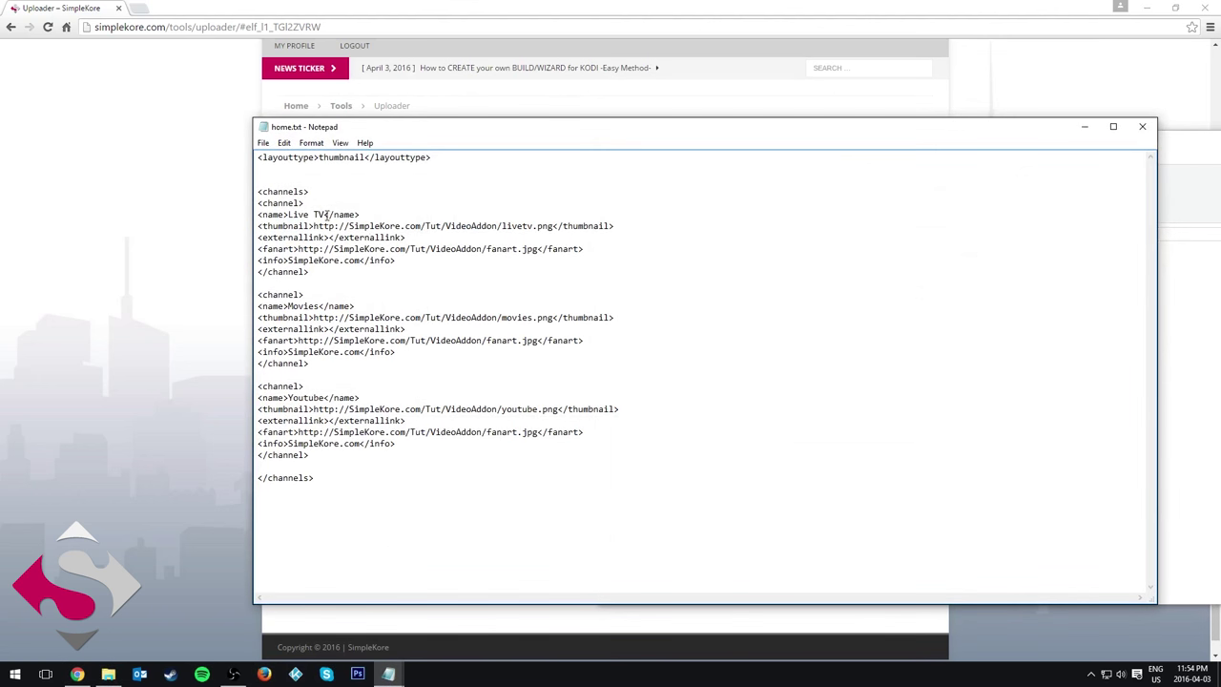
left_click(325, 237)
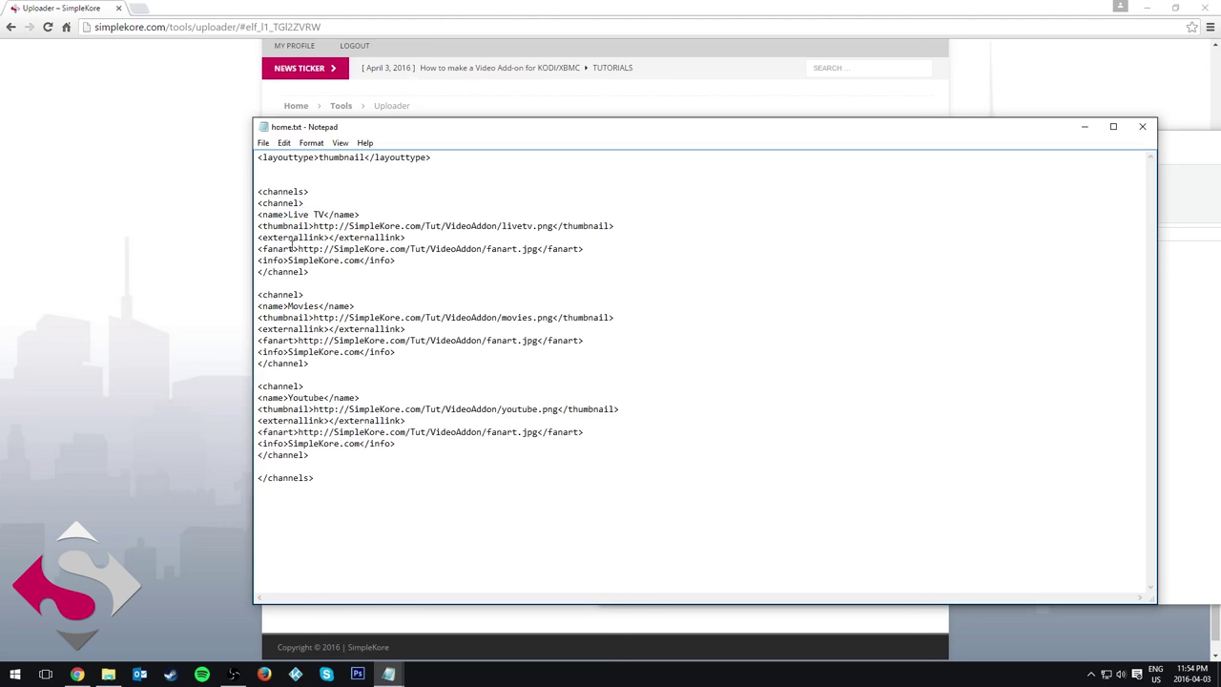
key("ctrl+v")
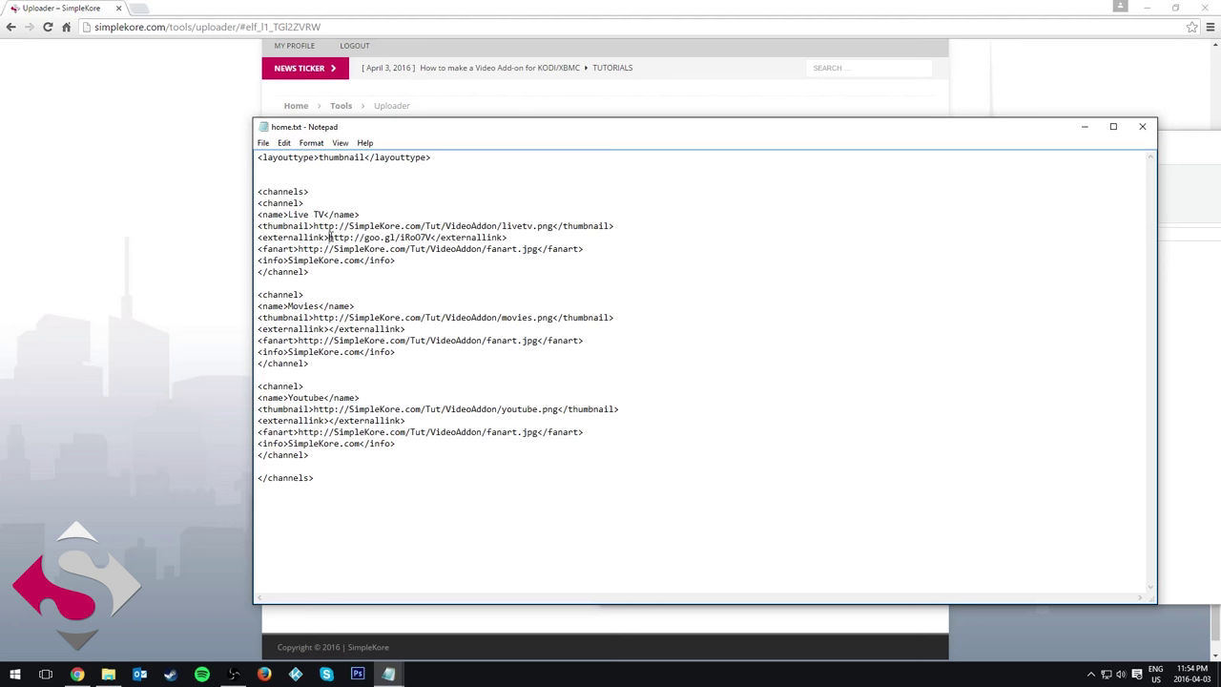
left_click_drag(330, 237, 433, 237)
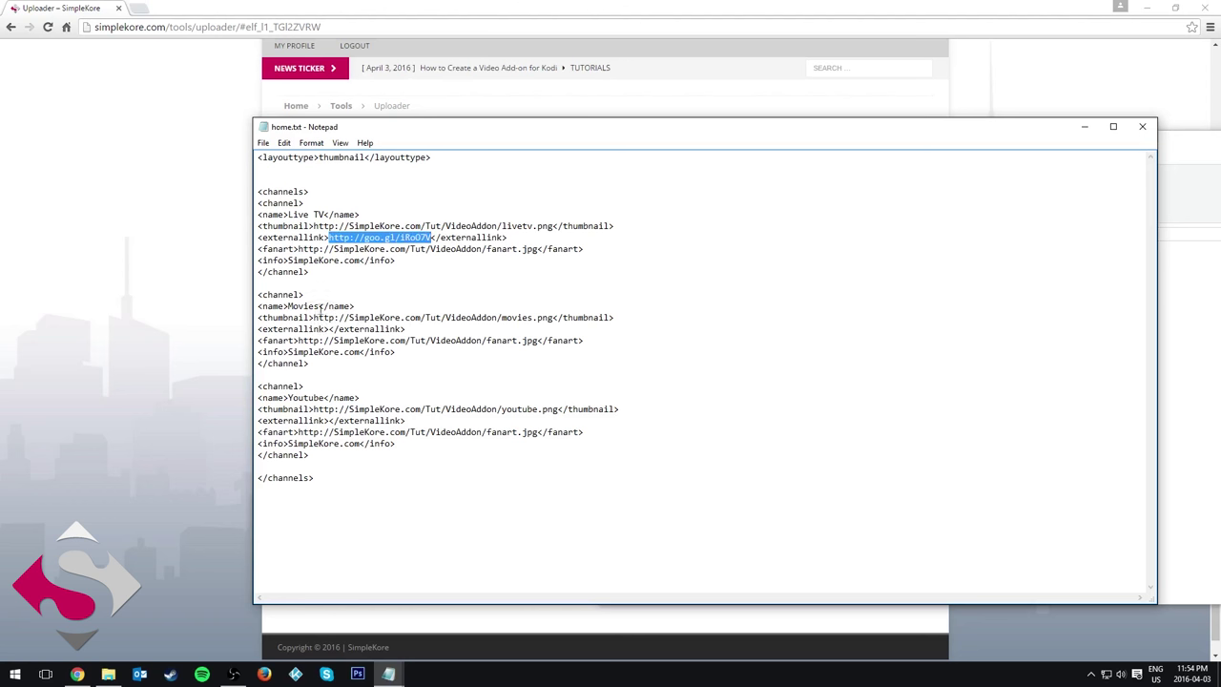
Step: Open movies.txt from the uploader's Tutorial/Movies folder and copy its full web address, closing the file's window
left_click(115, 298)
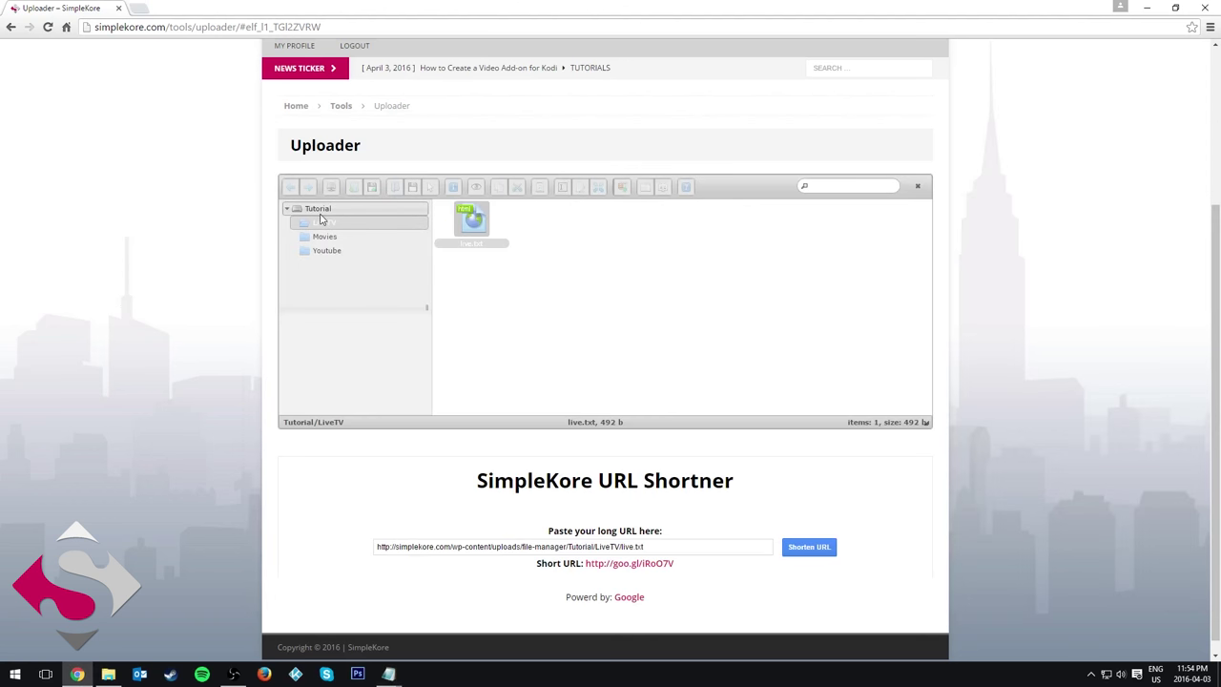
double_click(549, 234)
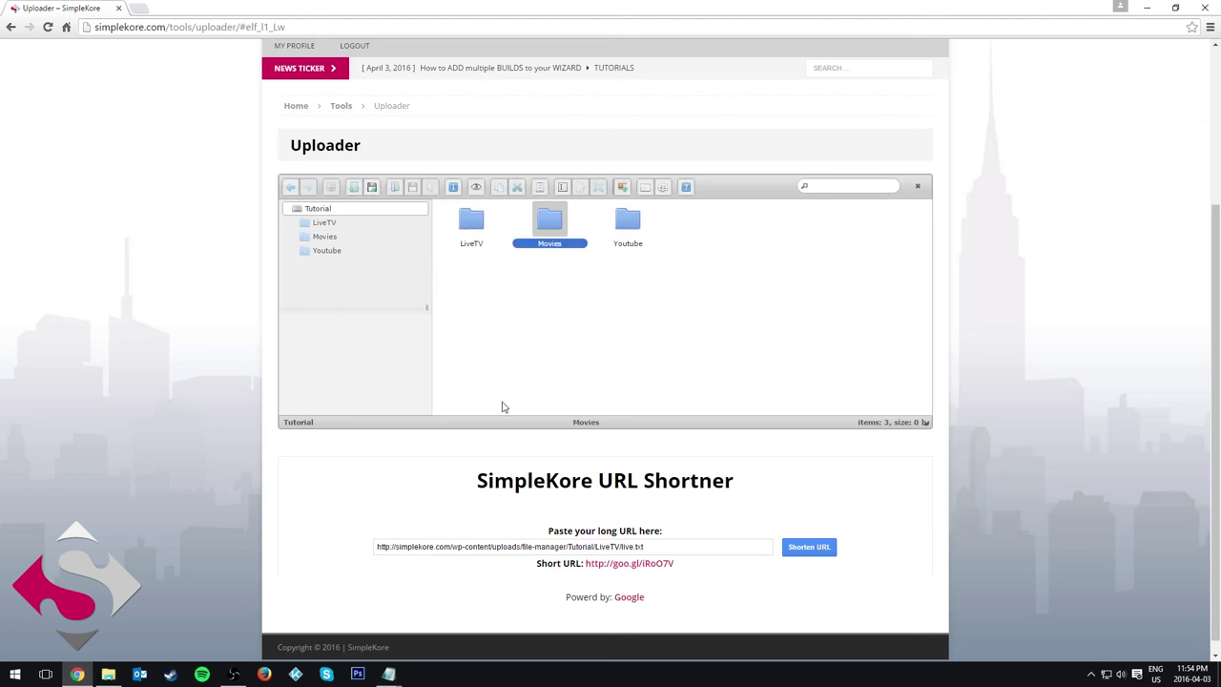
left_click(484, 253)
right_click(491, 231)
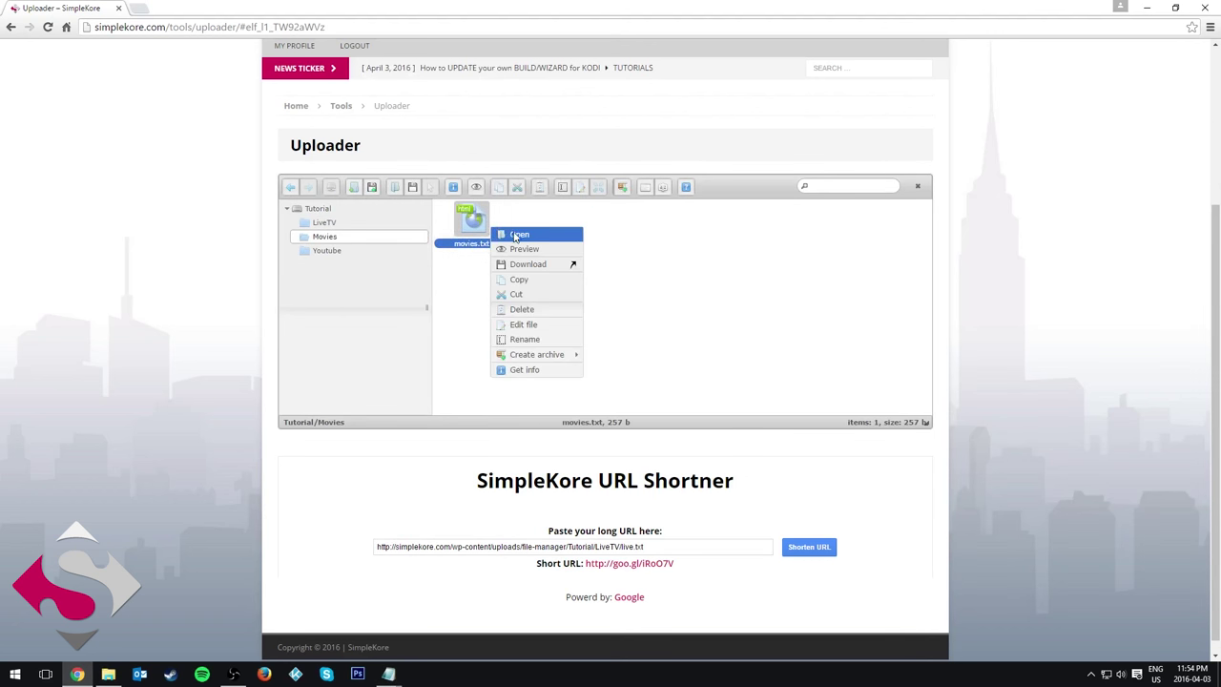
left_click(530, 235)
left_click(421, 64)
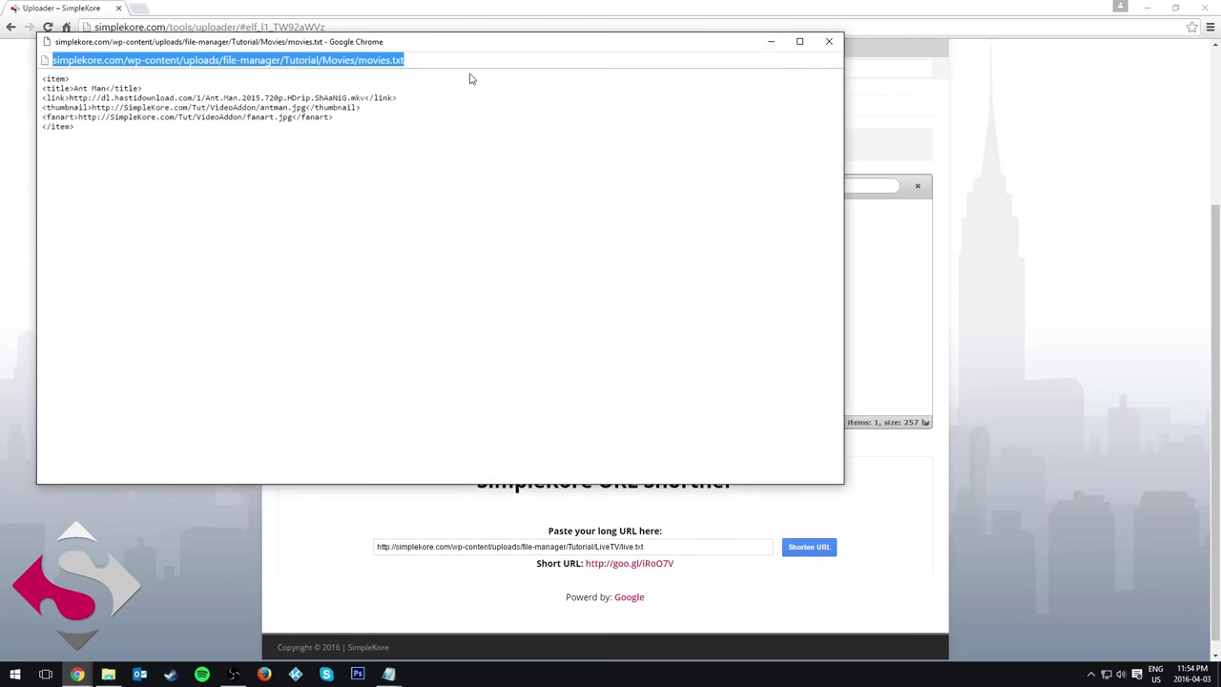
right_click(319, 61)
left_click(348, 105)
left_click(830, 41)
Step: Replace the long URL with the copied movies.txt address, shorten it and test the short link
left_click(627, 546)
key("ctrl+a")
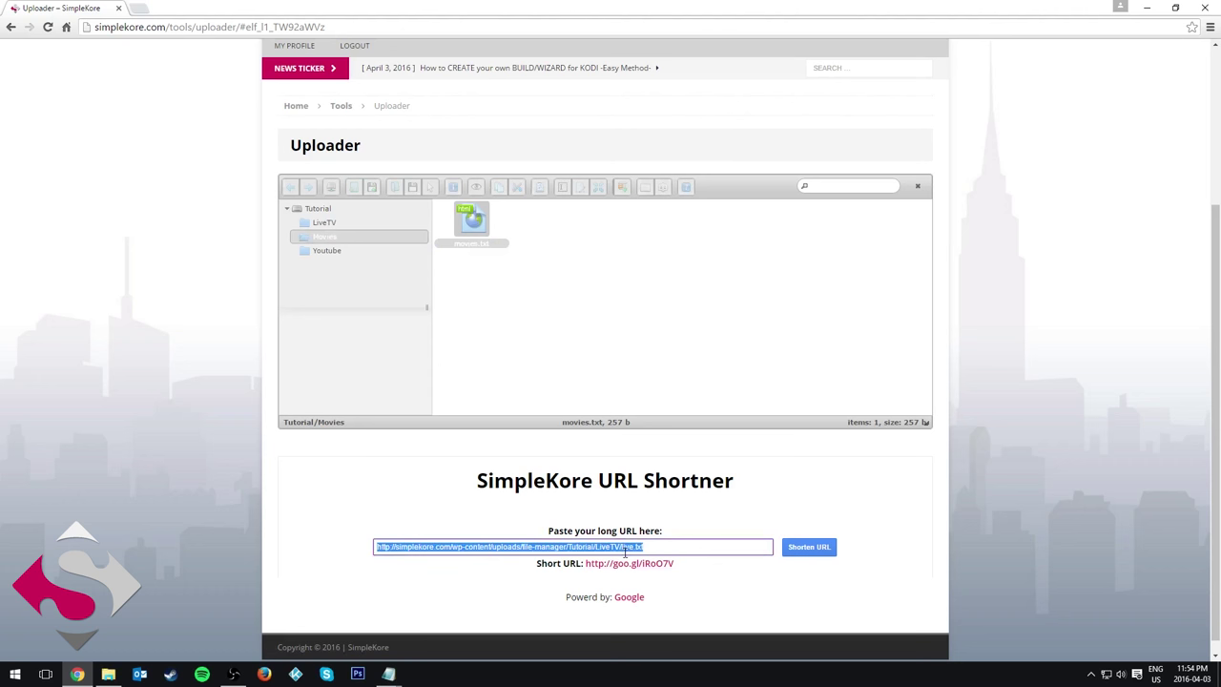
key("ctrl+v")
left_click(808, 547)
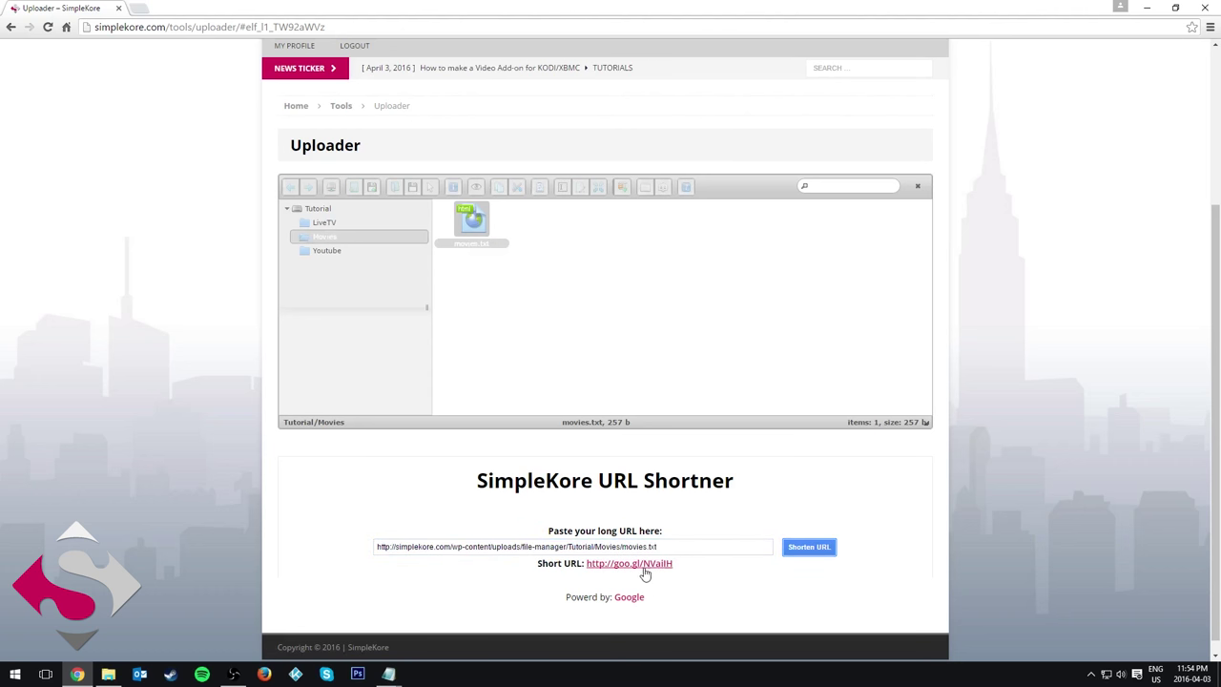
left_click(644, 566)
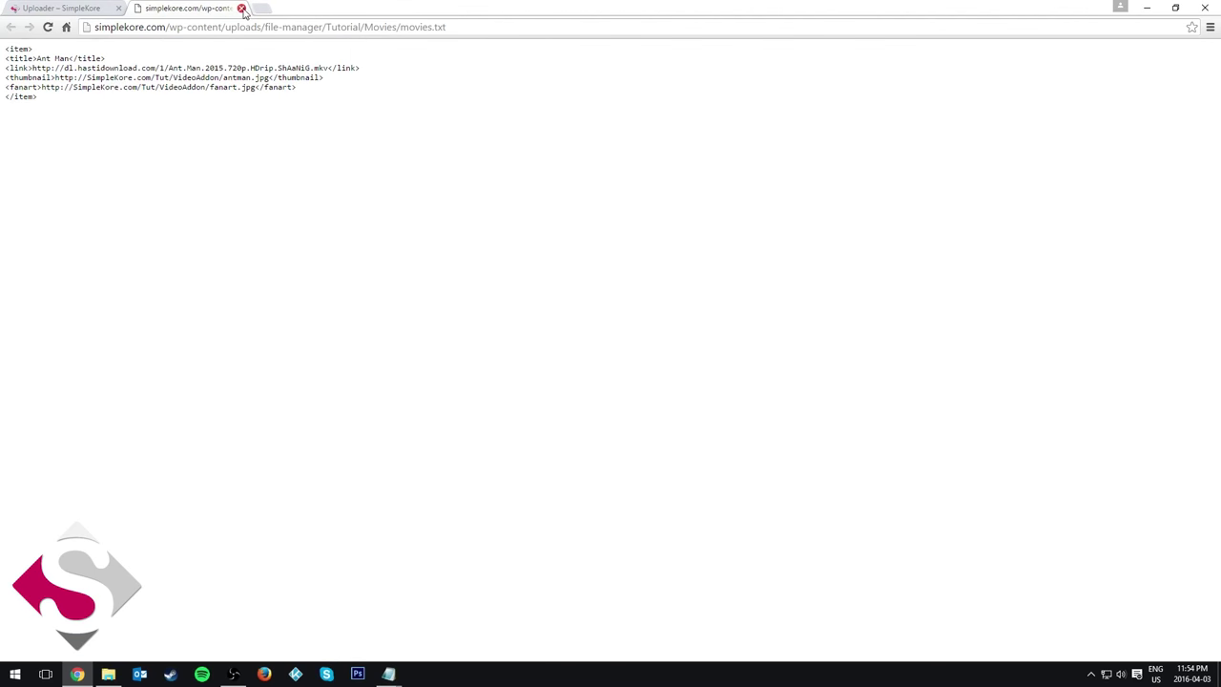
left_click(242, 8)
right_click(654, 567)
left_click(696, 535)
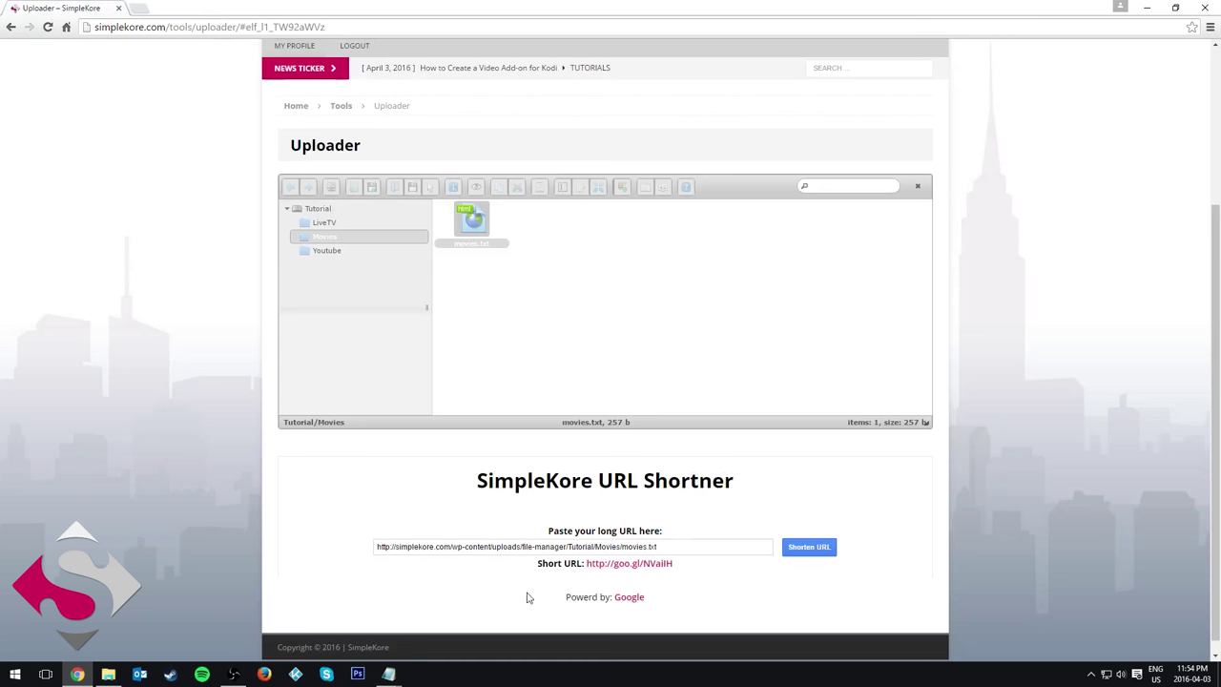
mouse_move(389, 673)
left_click(467, 651)
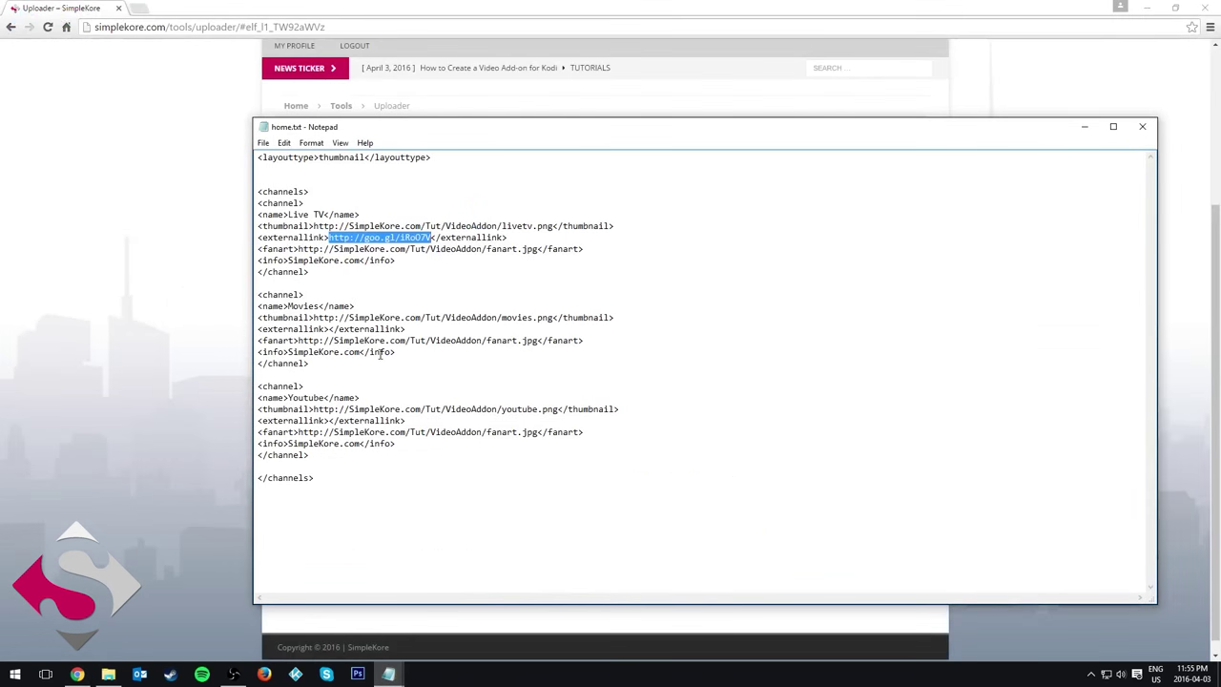
left_click(329, 330)
key("ctrl+v")
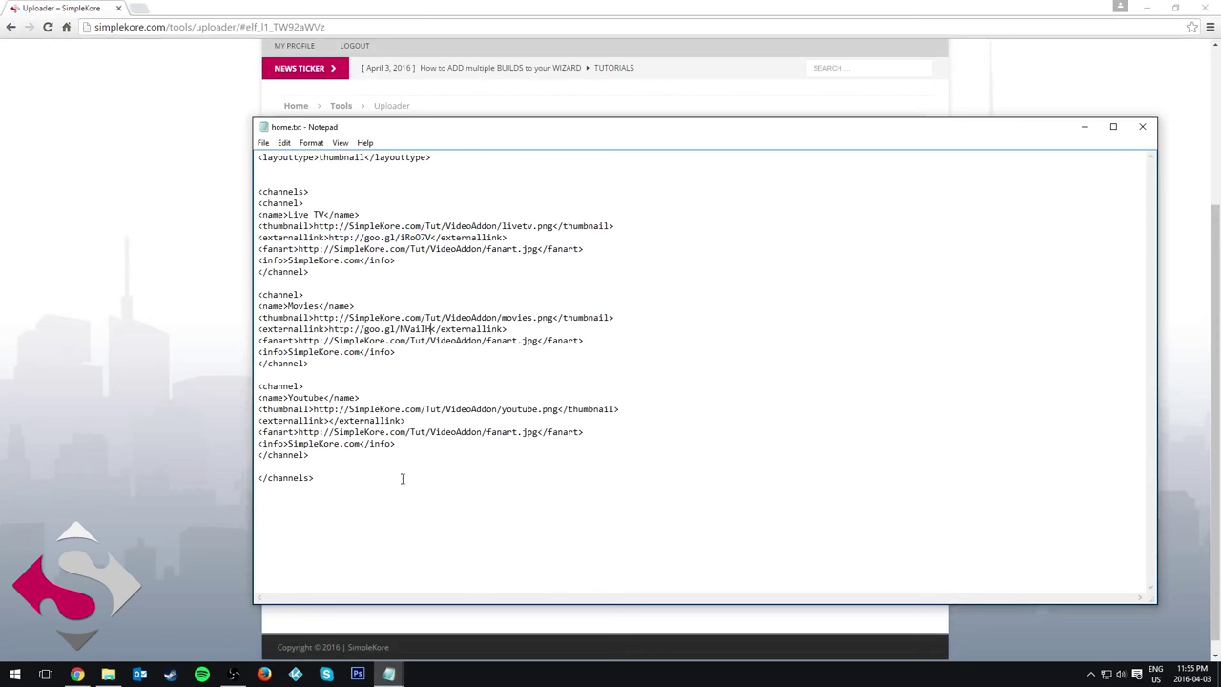
Step: Open youtube.txt from the uploader's Tutorial/Youtube folder and copy its full web address, closing the file's window
left_click(159, 391)
left_click(363, 210)
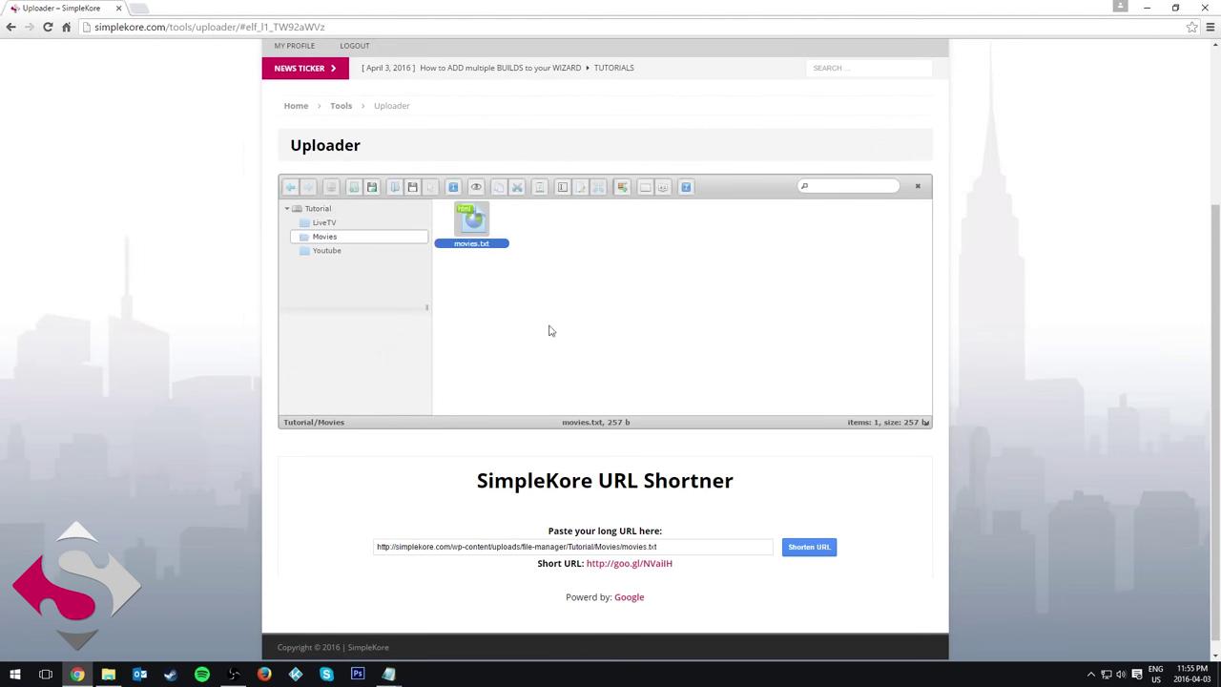
double_click(628, 221)
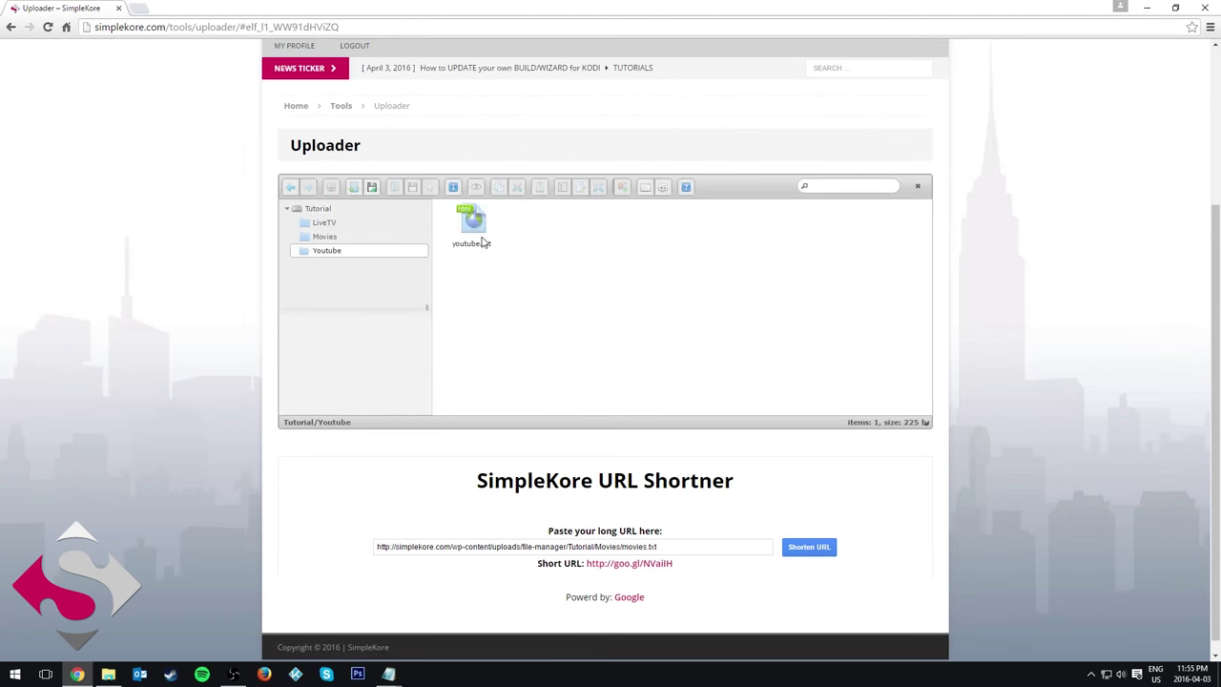
left_click(469, 221)
right_click(483, 229)
left_click(513, 237)
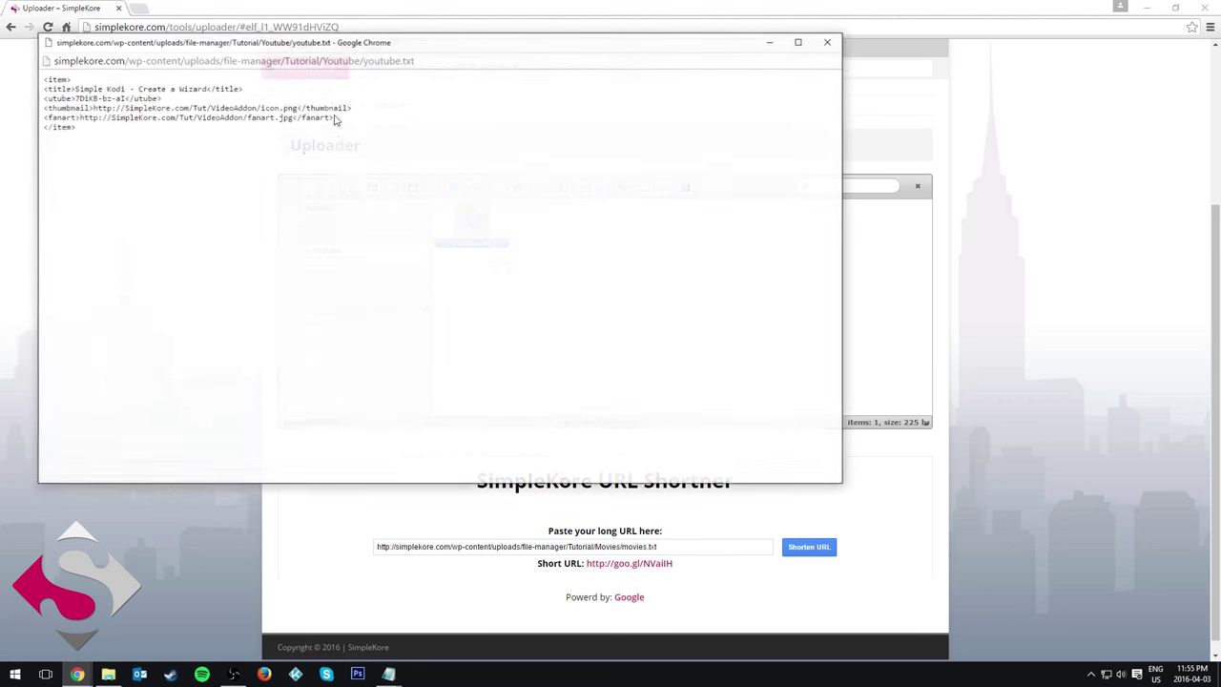
double_click(343, 60)
triple_click(347, 63)
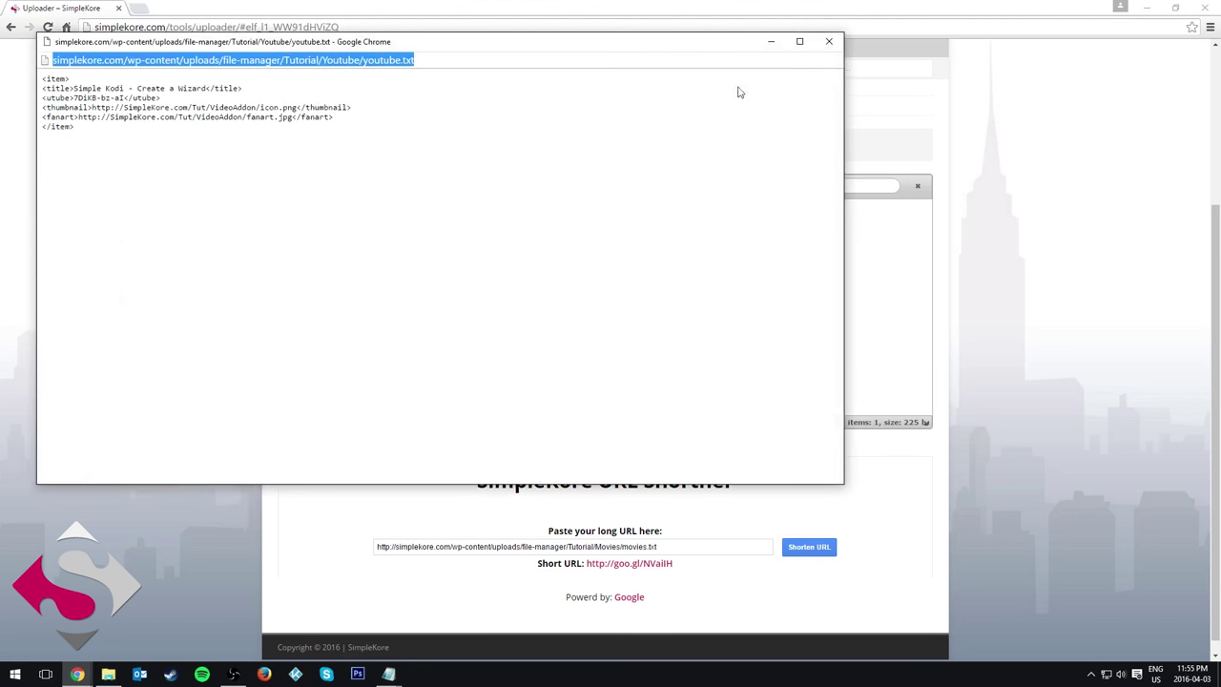
left_click(829, 41)
Step: Replace the long URL with the copied youtube.txt address, shorten it and test the short link
triple_click(551, 547)
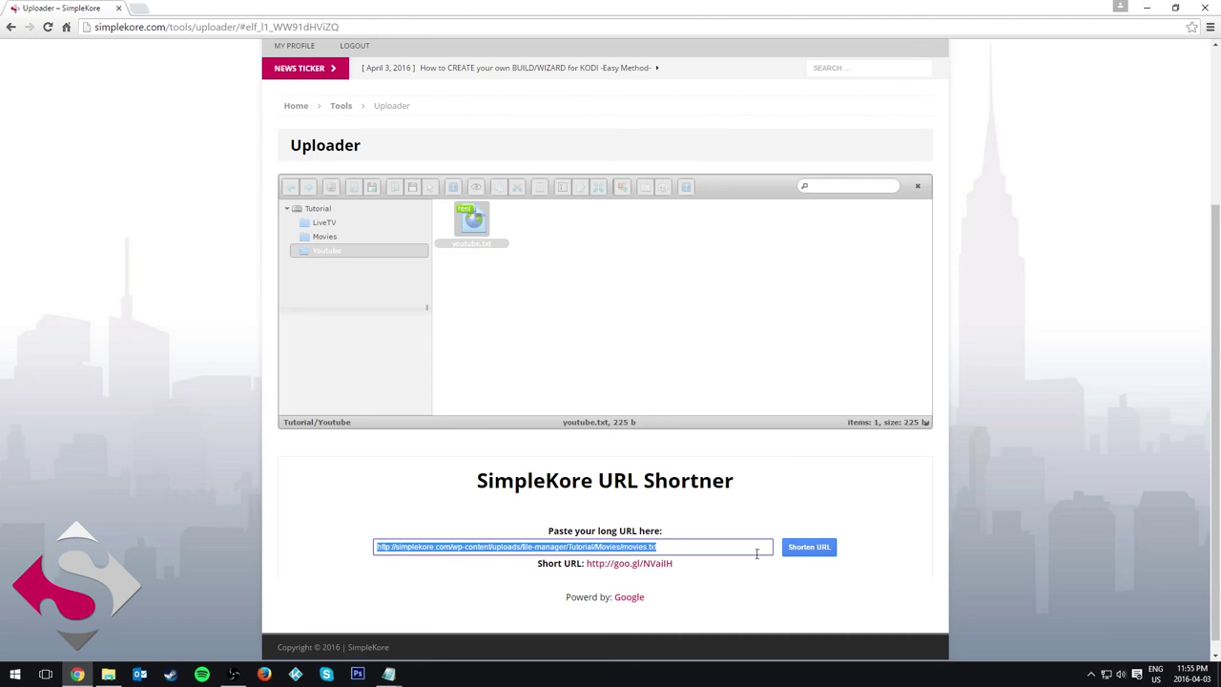
left_click(643, 564)
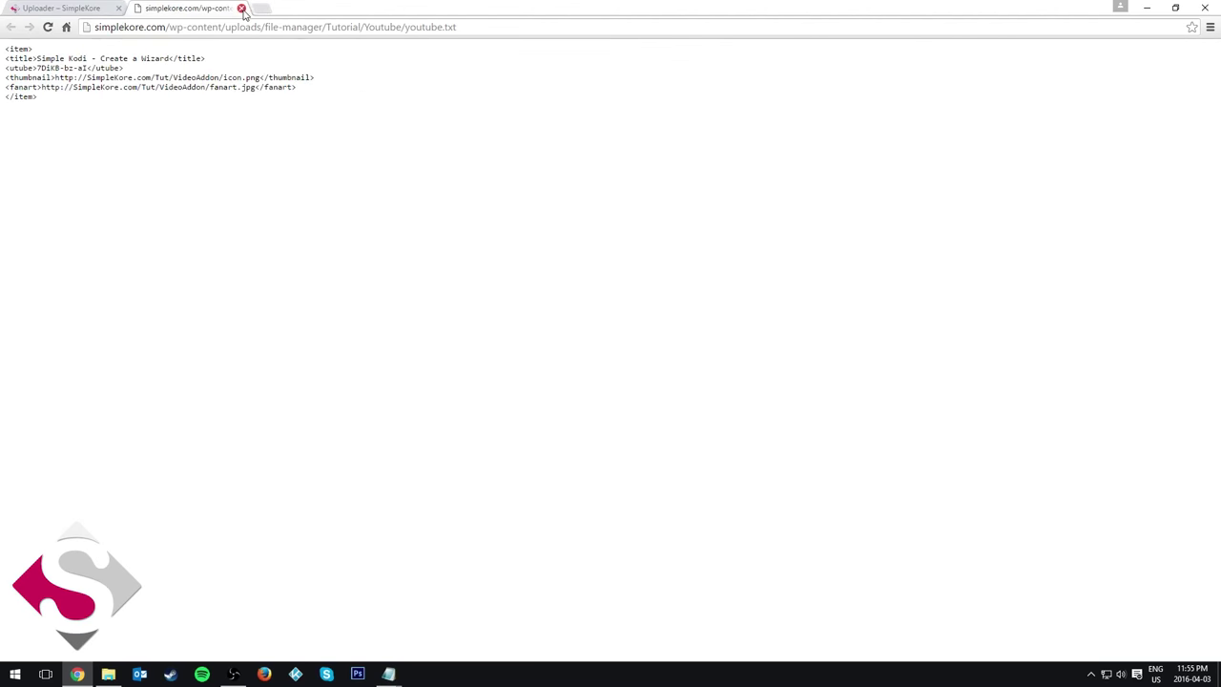
left_click(241, 8)
right_click(620, 564)
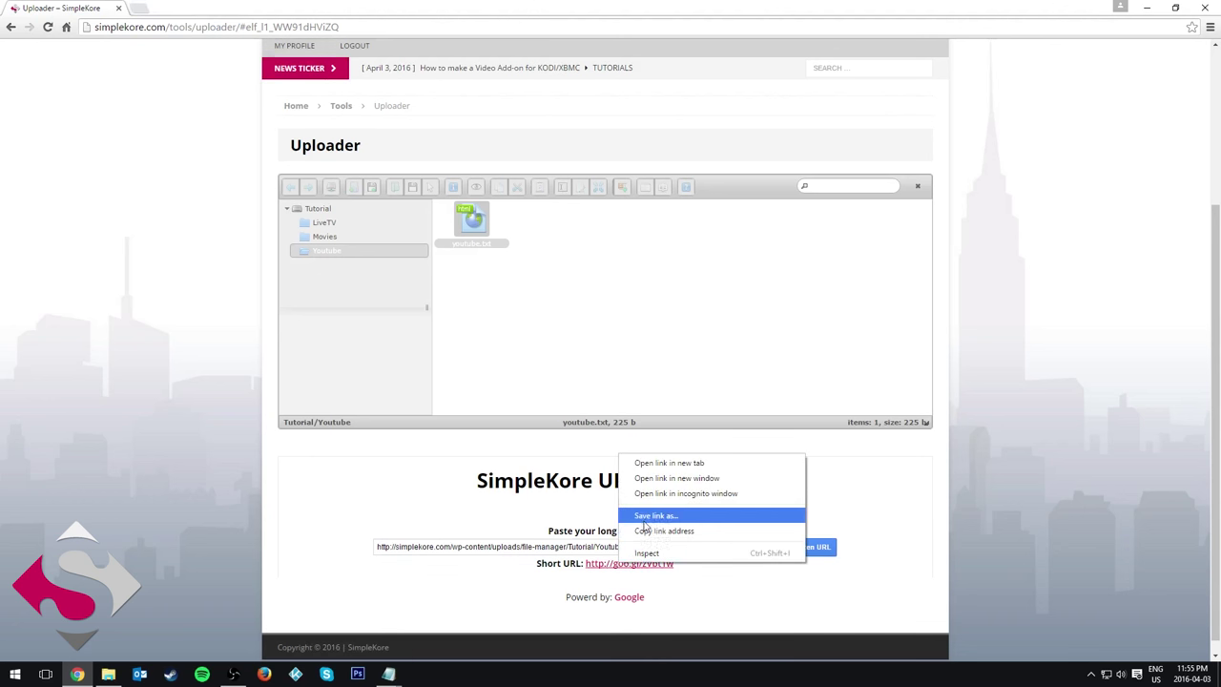
left_click(660, 531)
mouse_move(388, 674)
left_click(490, 617)
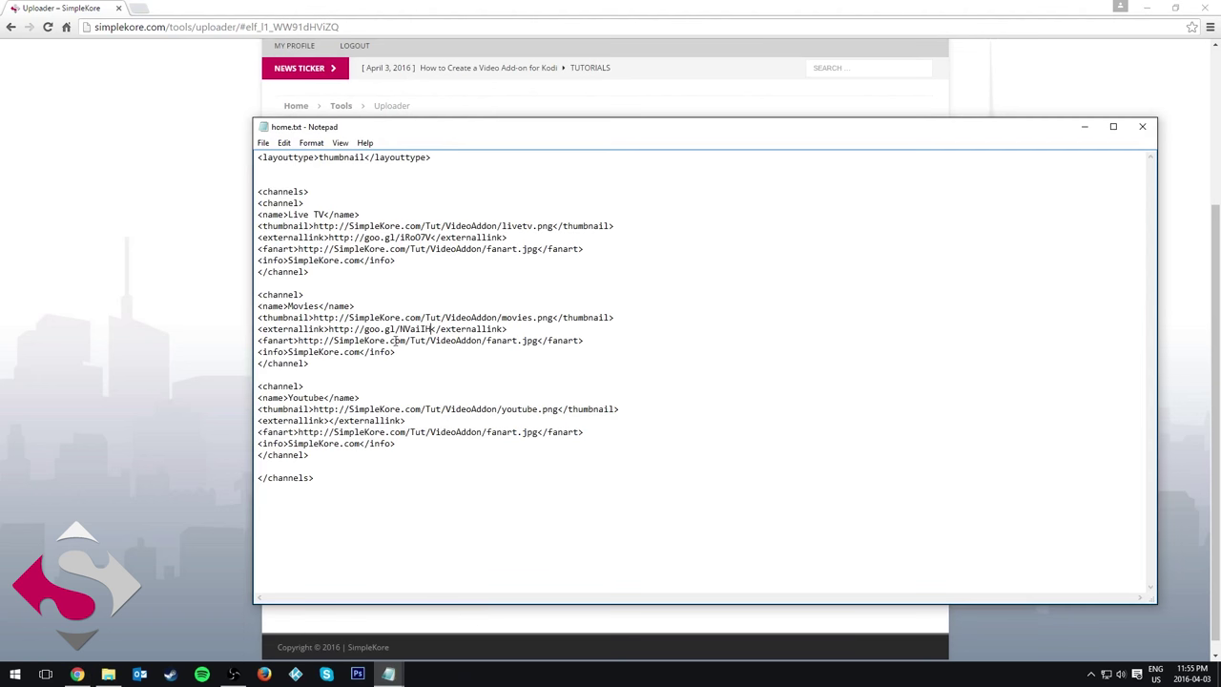
key("ctrl+v")
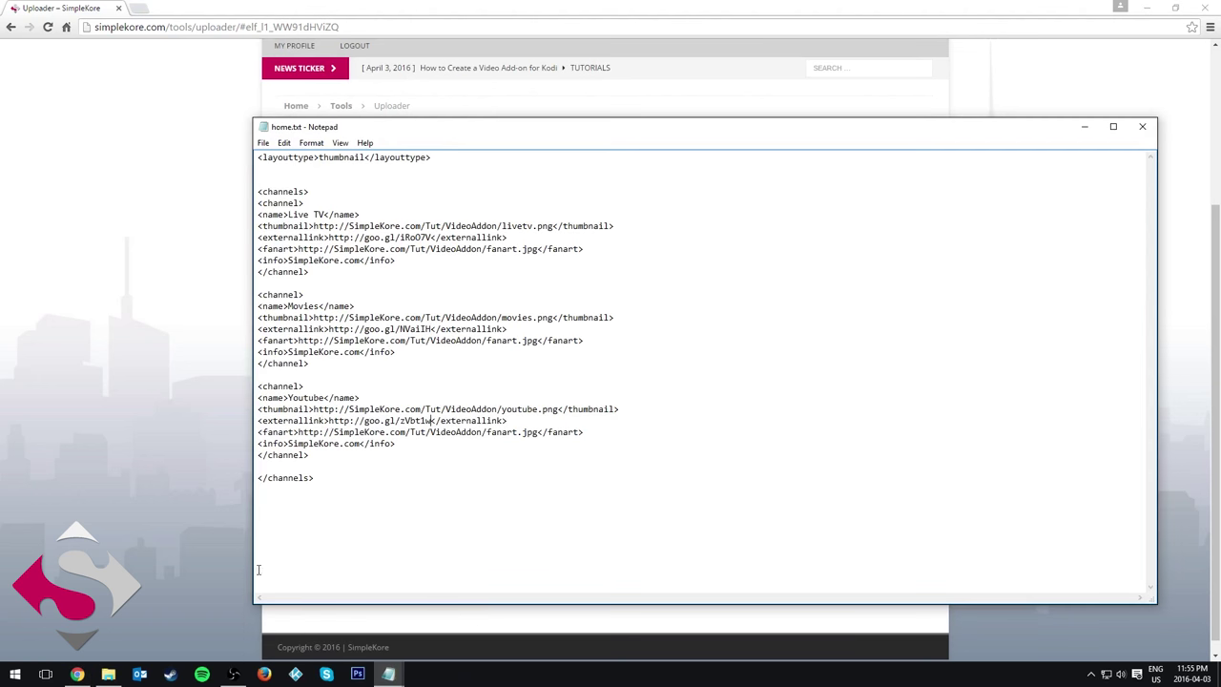
Step: Review the external links in home.txt, save the file and close it
double_click(412, 420)
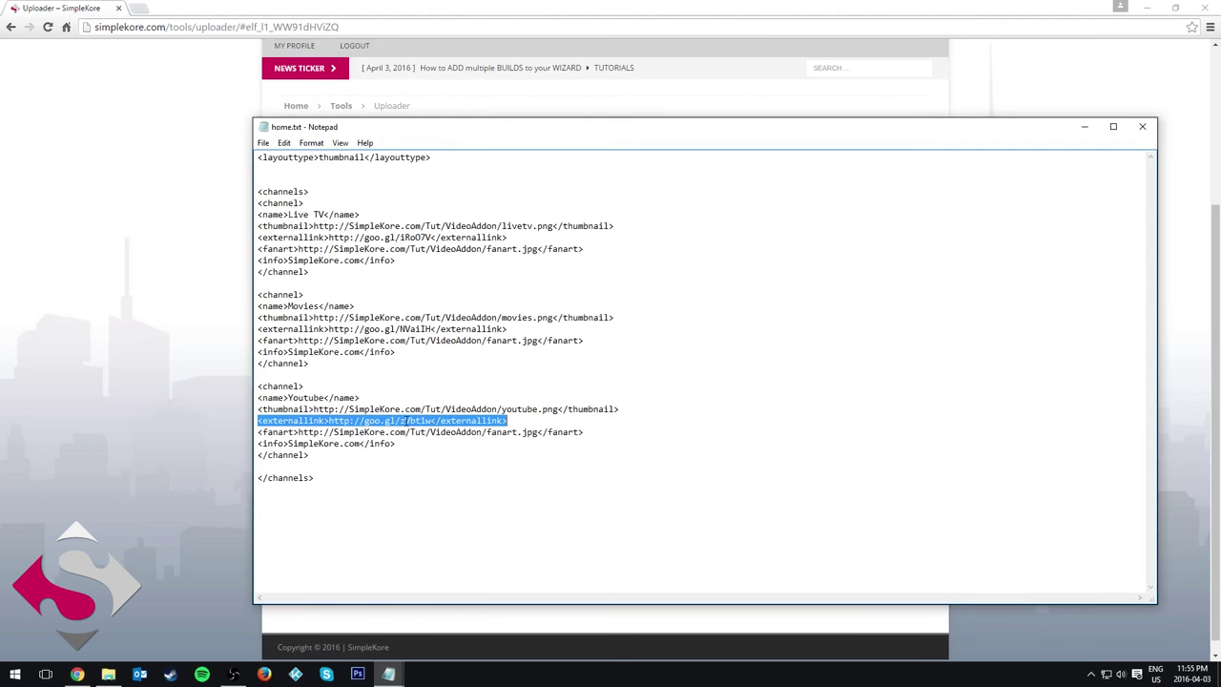
left_click(401, 421)
double_click(401, 420)
left_click(402, 327)
double_click(403, 328)
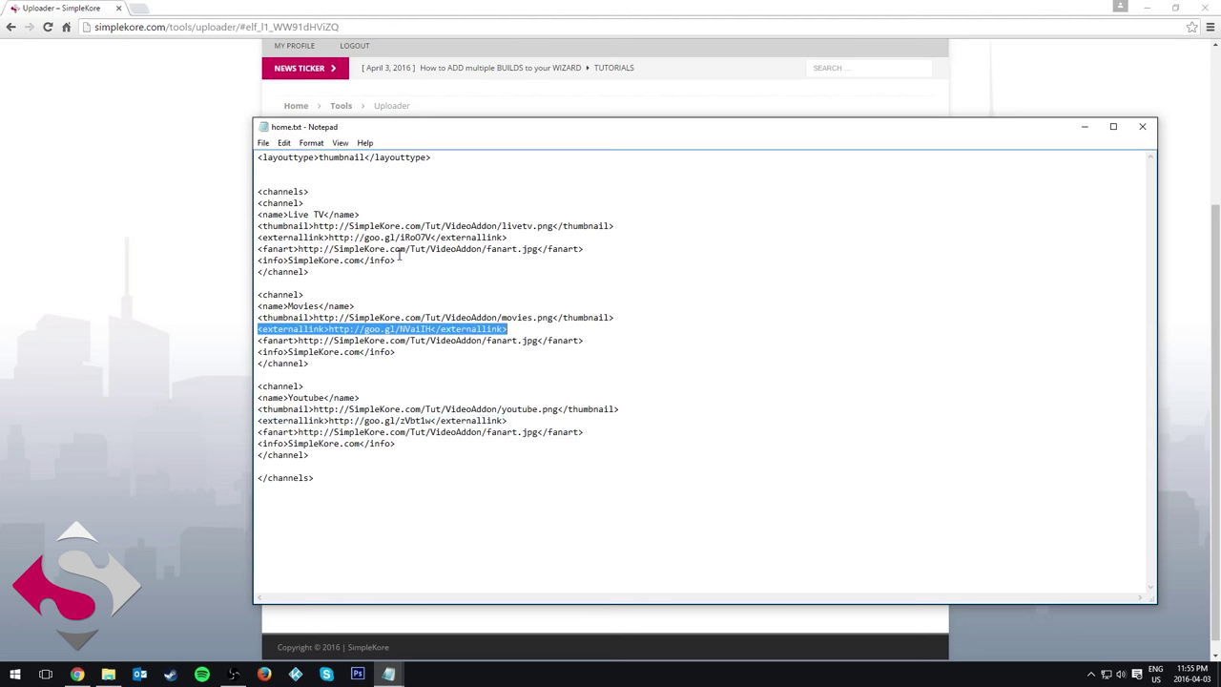
left_click(264, 143)
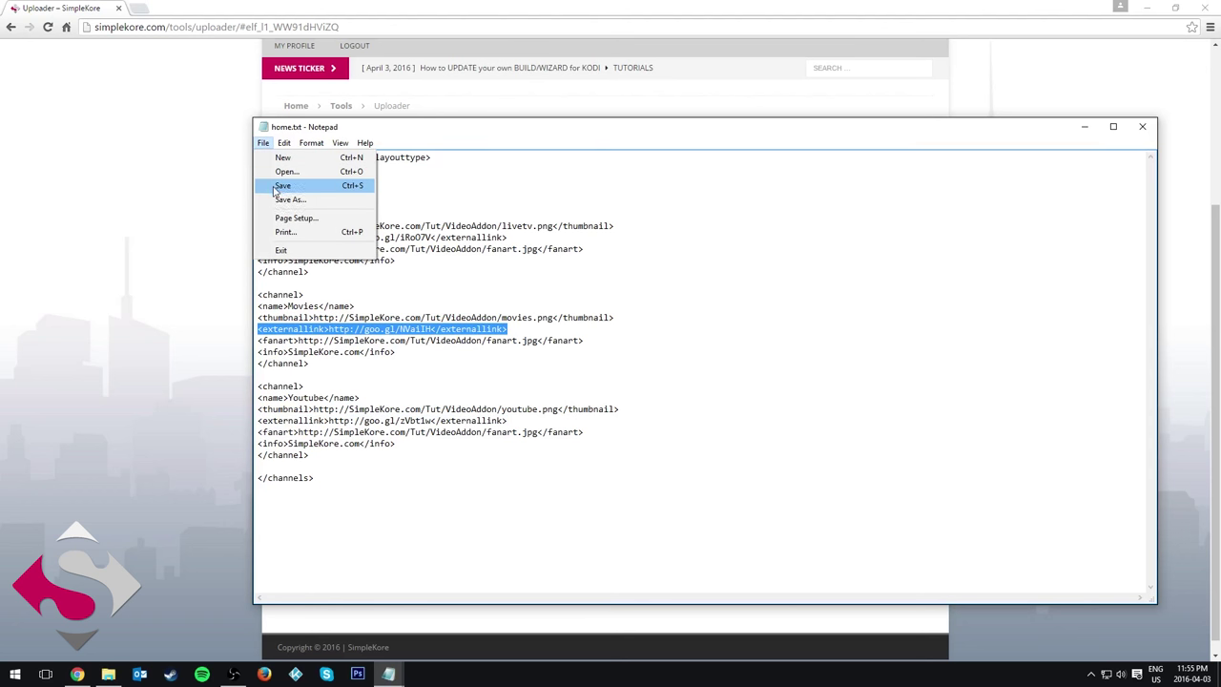
left_click(277, 186)
left_click(1142, 126)
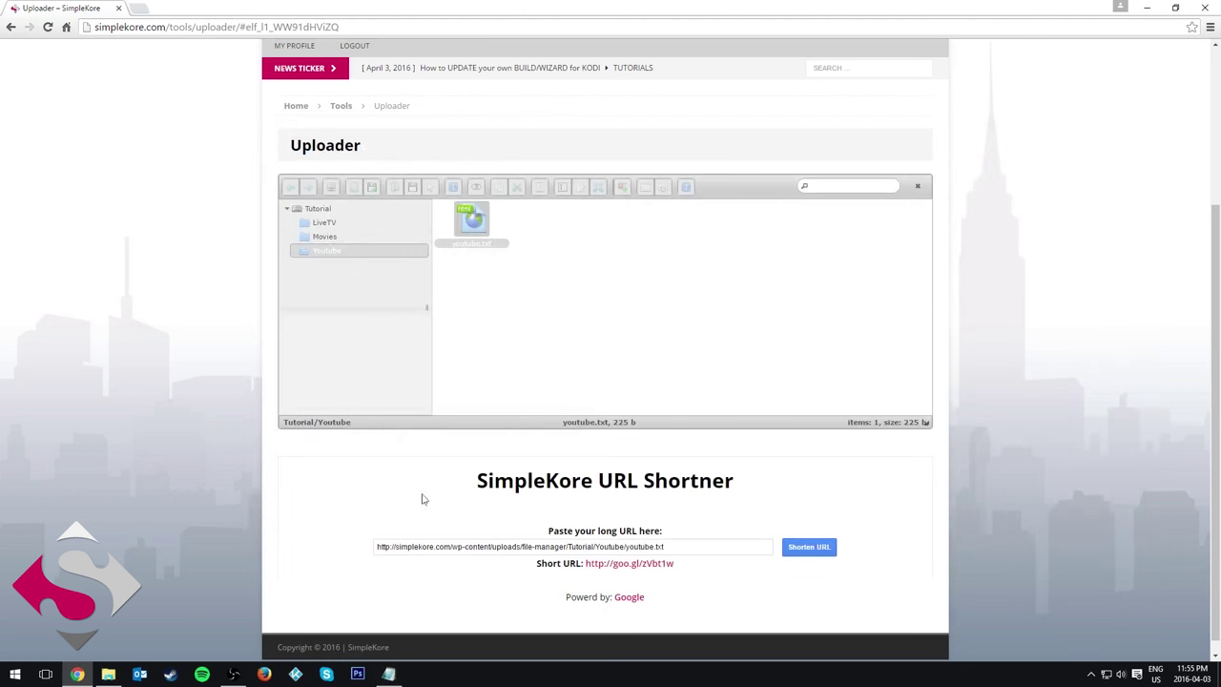
Step: Upload home.txt from the local Example folder into the uploader's root Tutorial folder
left_click(119, 677)
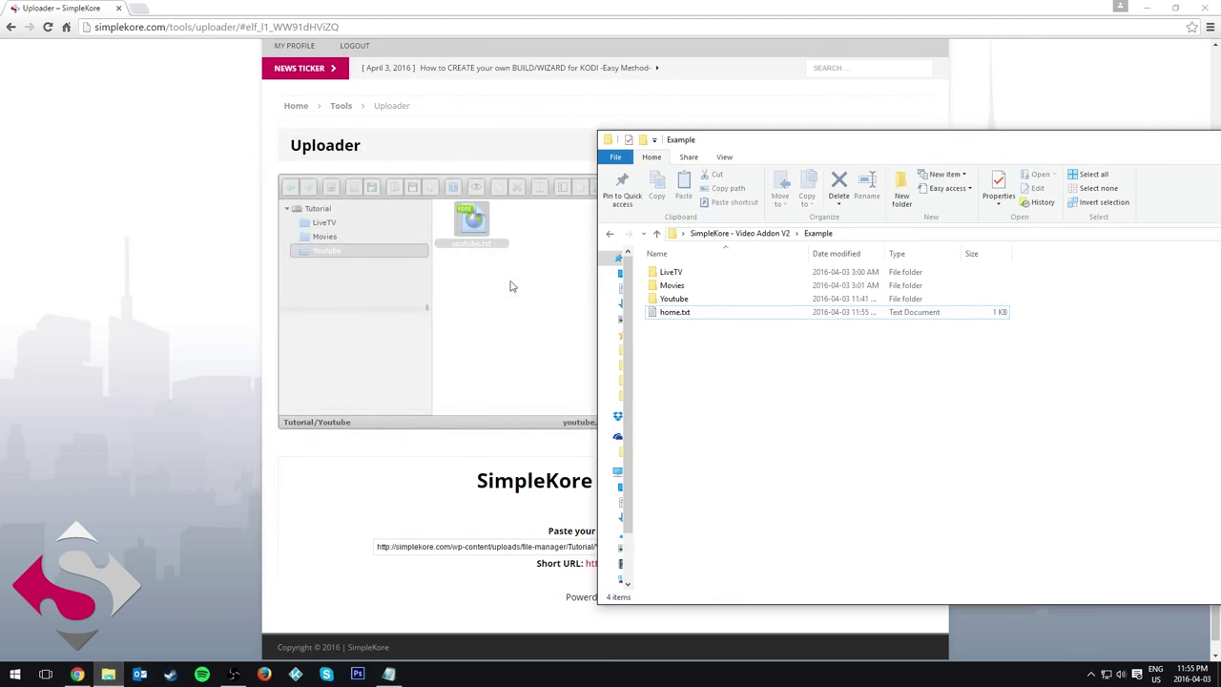
left_click(322, 212)
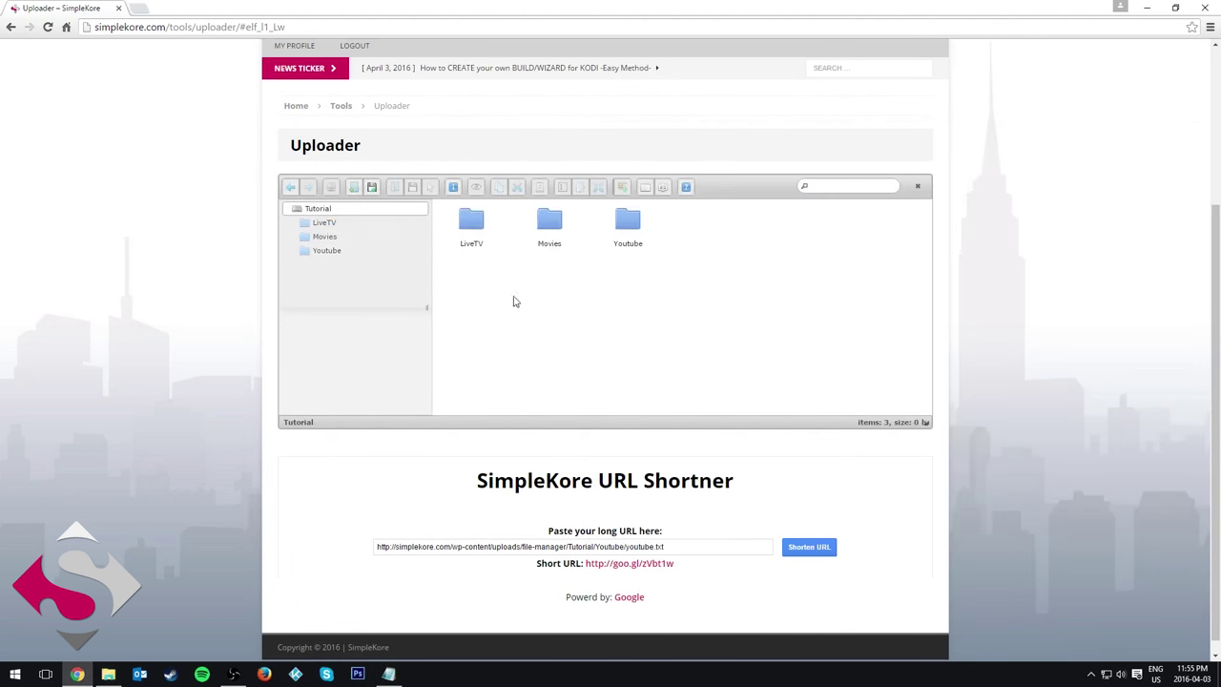
left_click(108, 674)
left_click(674, 312)
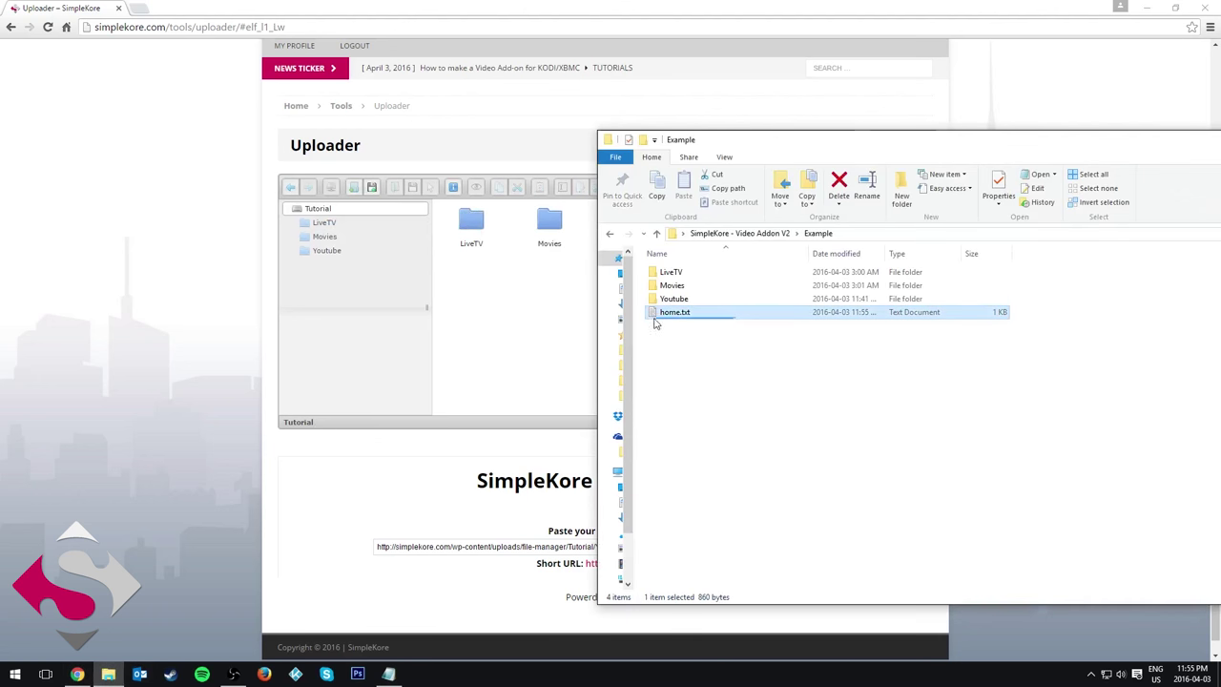
left_click_drag(694, 316, 539, 378)
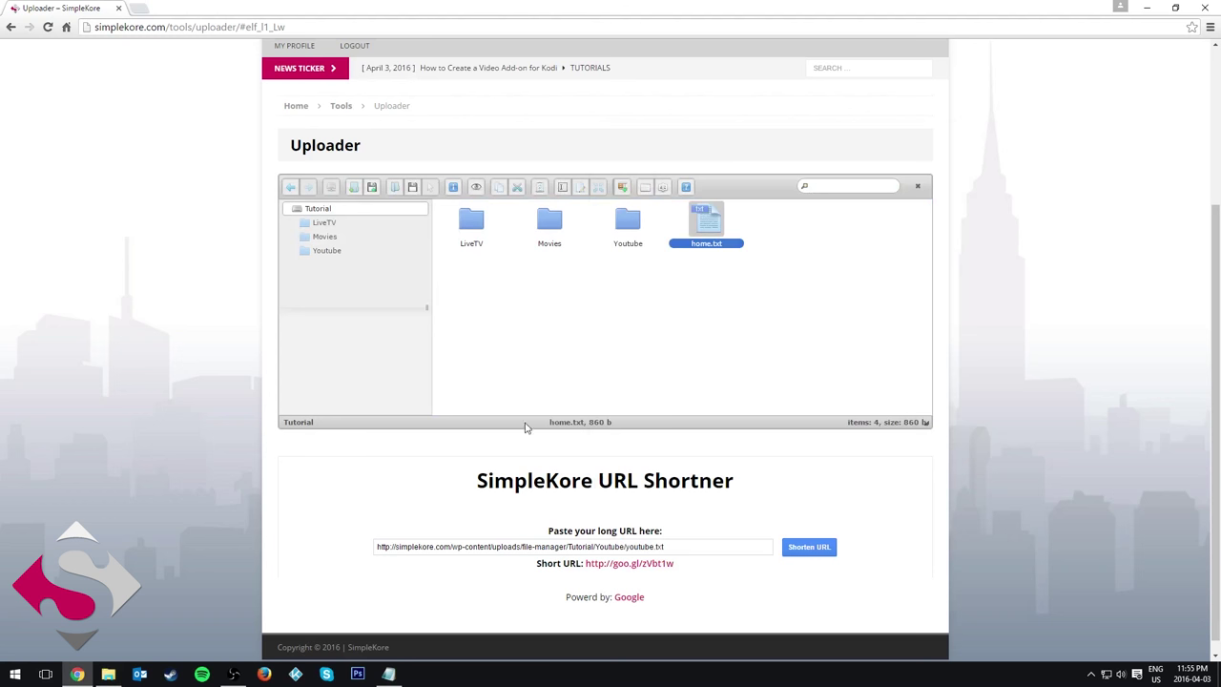
Step: Open the uploaded home.txt to check its channel contents, closing the file's window
right_click(703, 228)
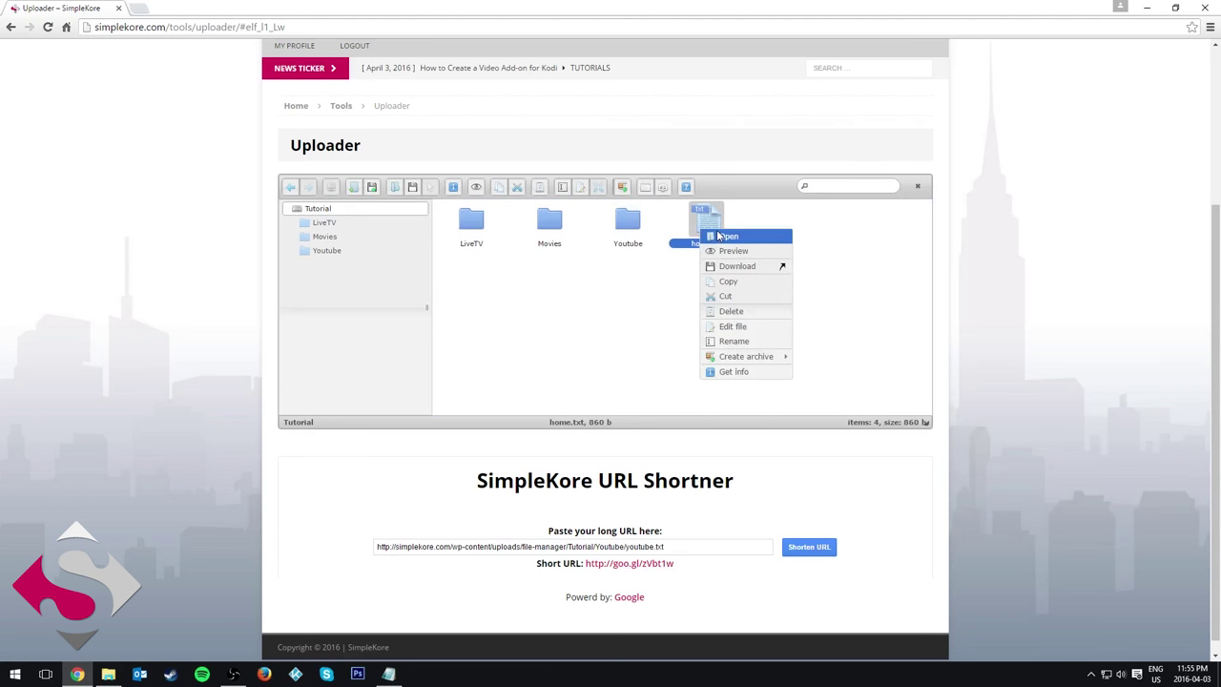
left_click(730, 237)
left_click_drag(363, 373, 92, 78)
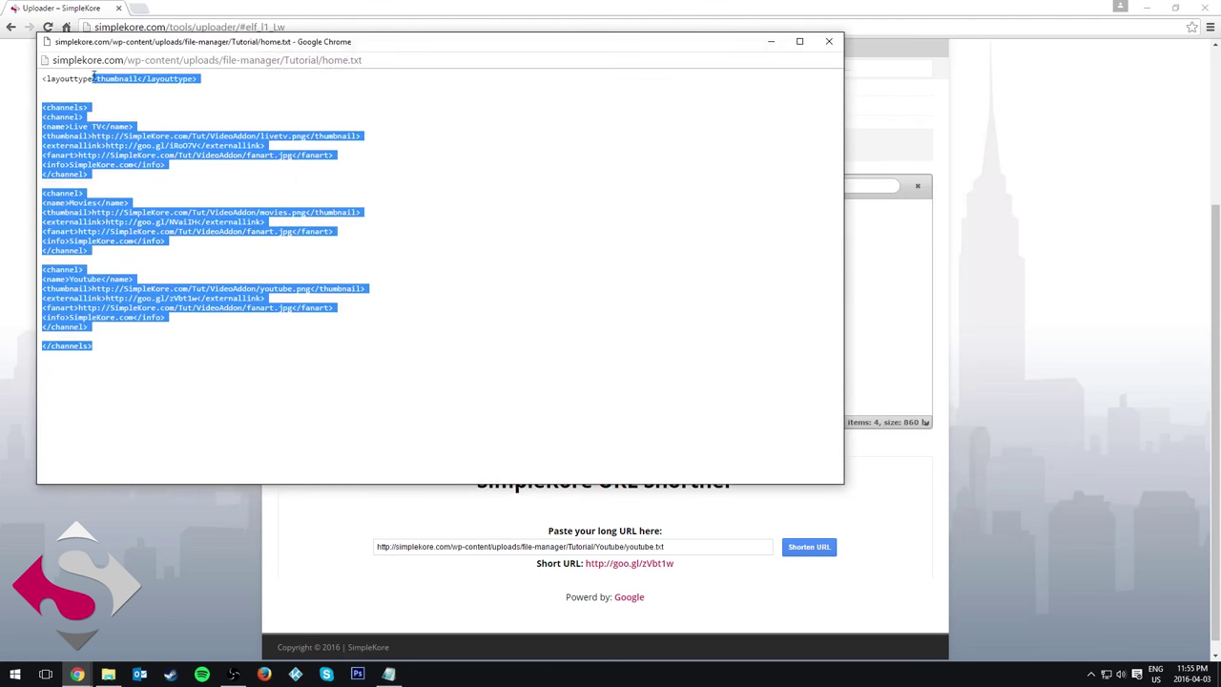
left_click(619, 87)
left_click(829, 41)
right_click(722, 219)
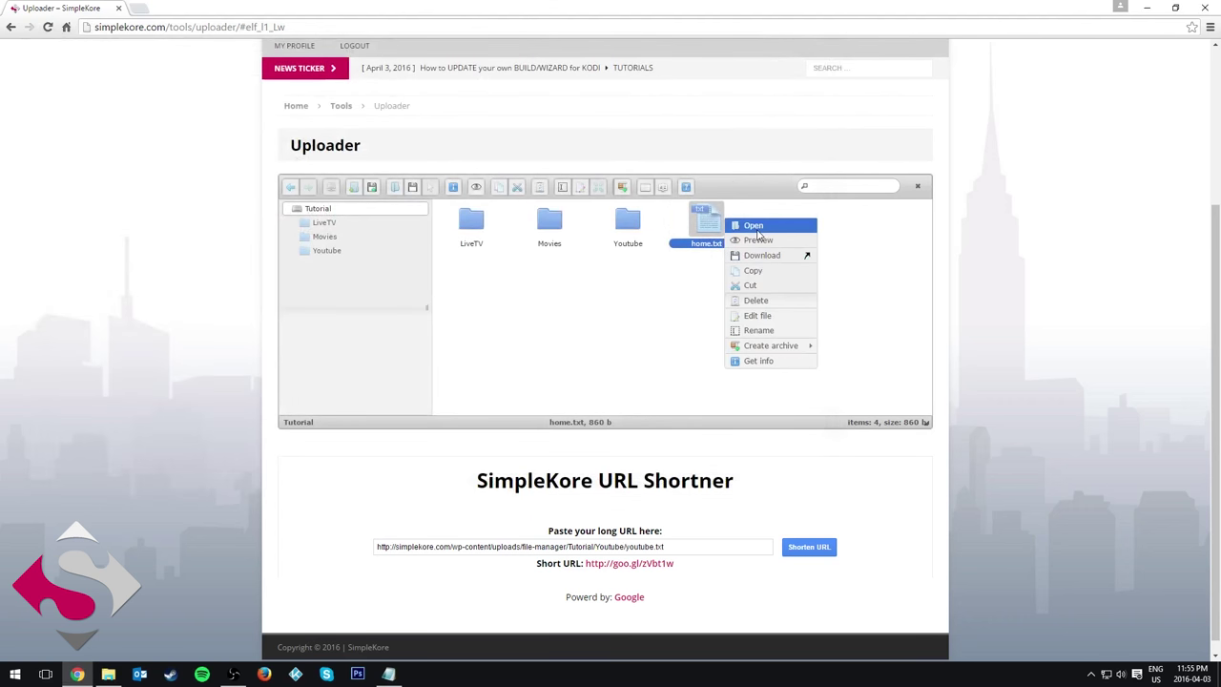
left_click(756, 228)
left_click(330, 61)
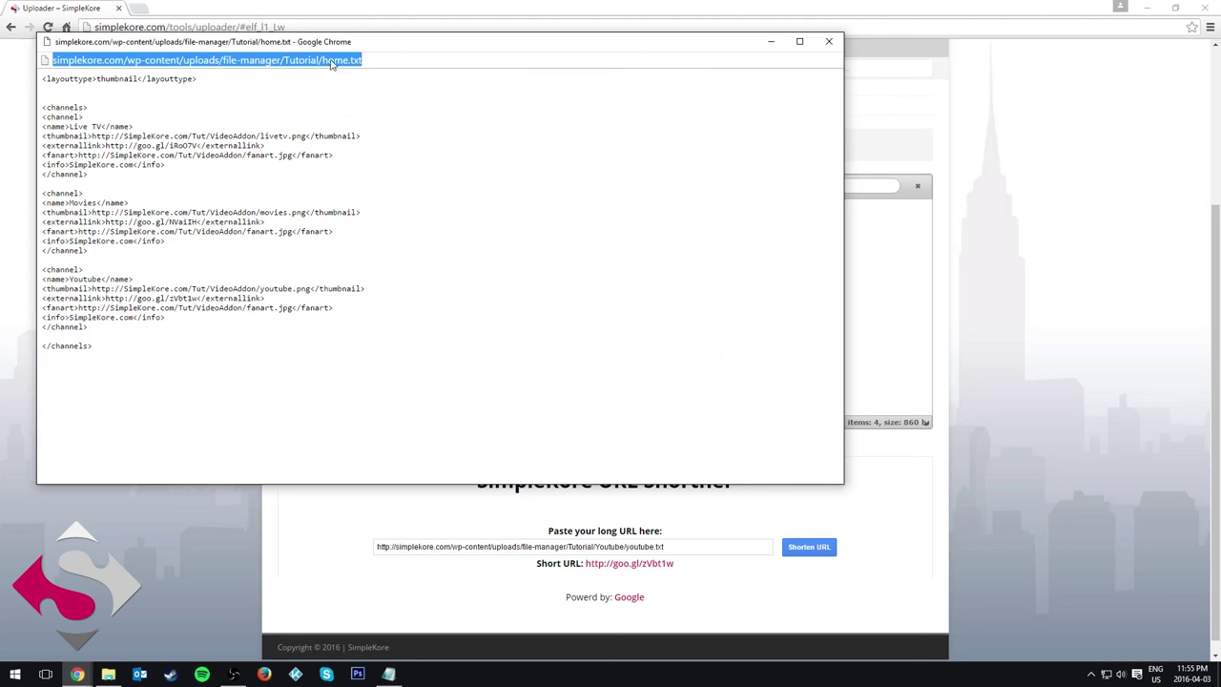
left_click(829, 41)
left_click_drag(660, 547, 300, 544)
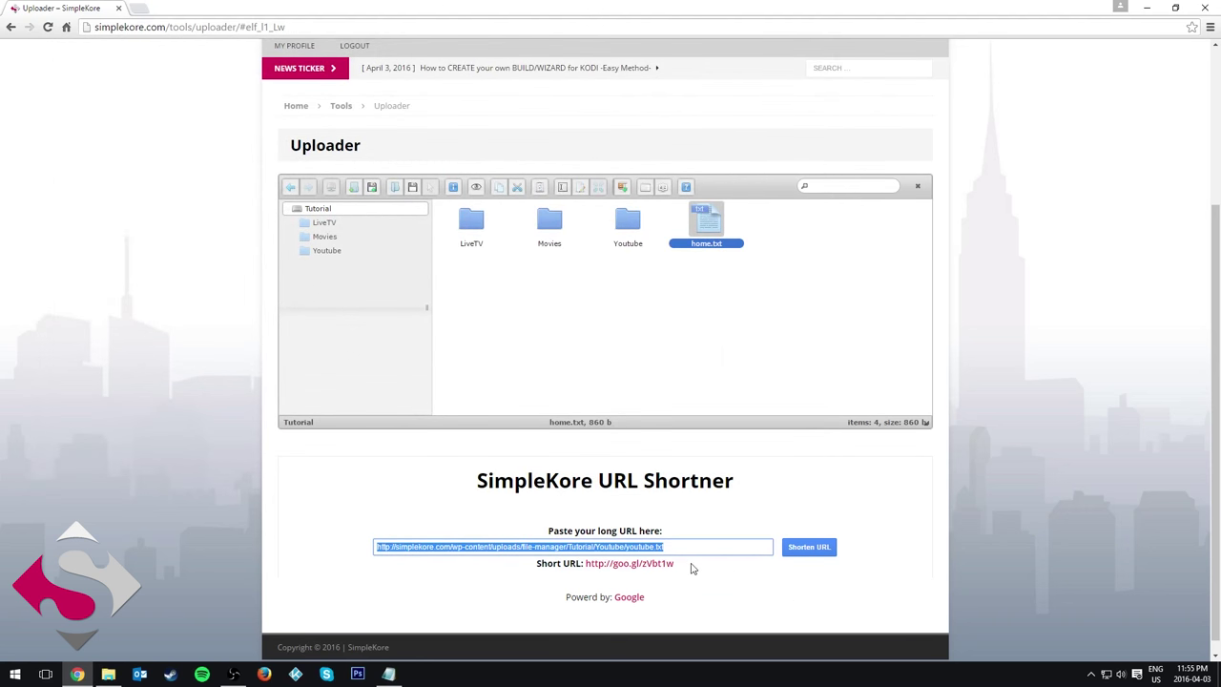
Step: Open home.txt from the uploader's Tutorial folder and copy its full web address, closing the file's window
right_click(706, 215)
left_click(730, 224)
left_click(350, 63)
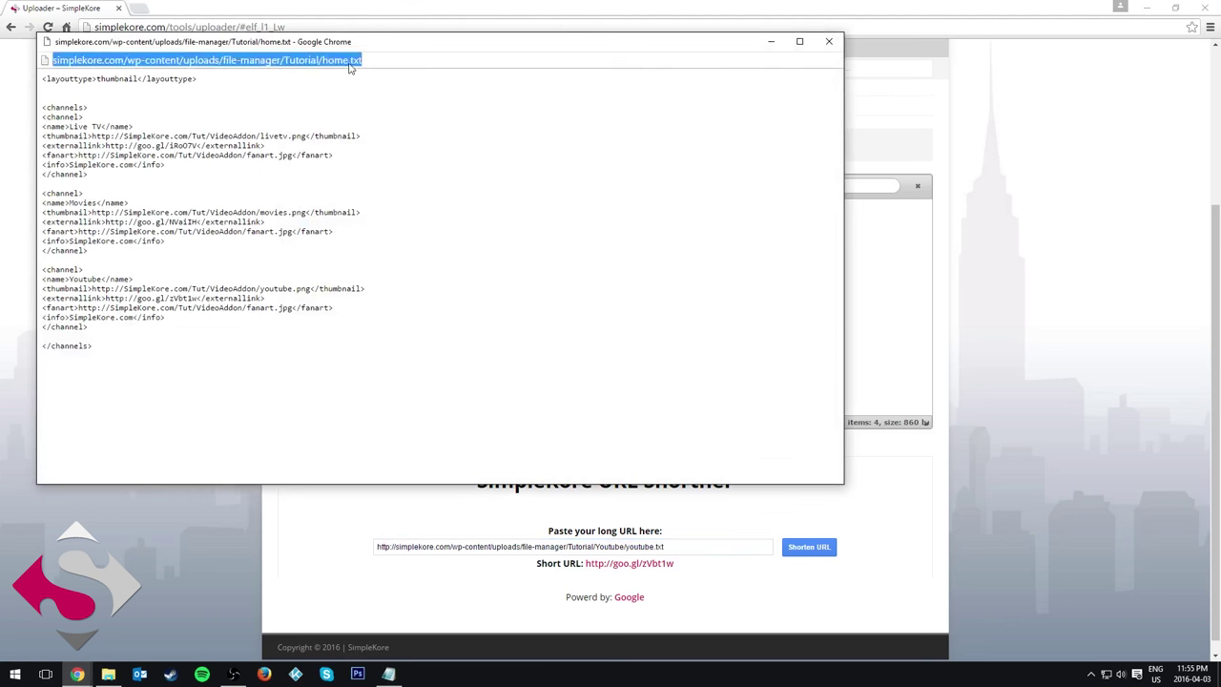
right_click(350, 63)
left_click(377, 110)
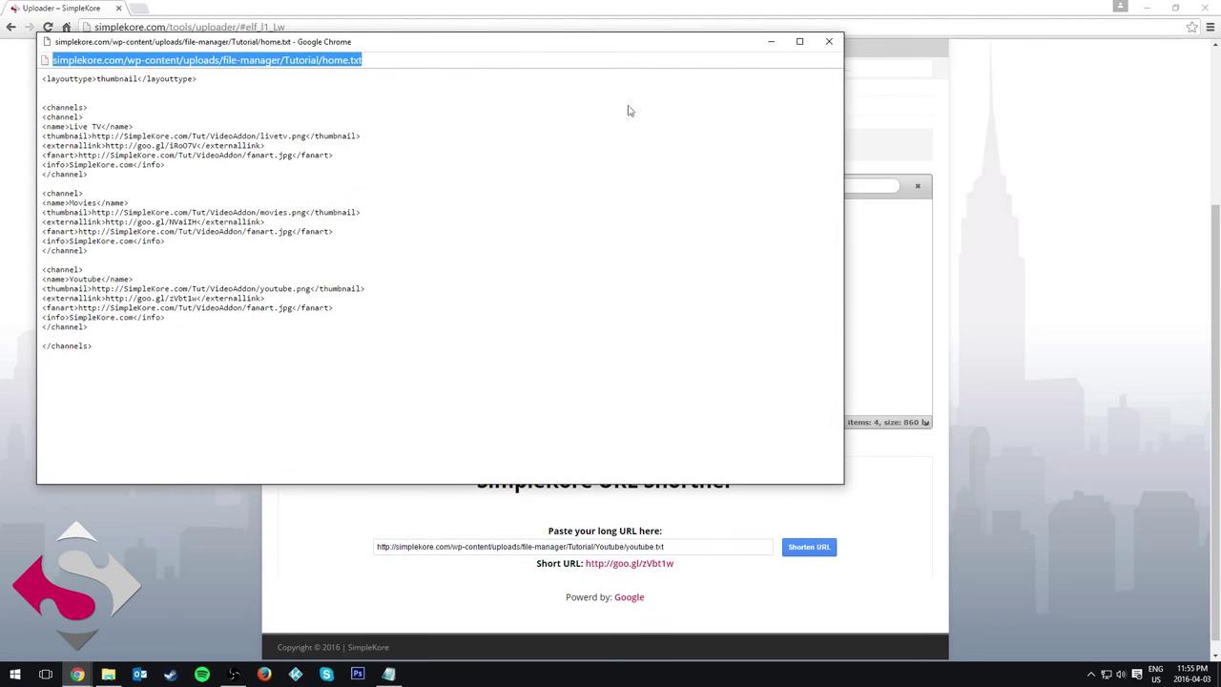
left_click(829, 41)
Step: Replace the long URL with the copied home.txt address, shorten it and test the short link
triple_click(645, 546)
right_click(645, 546)
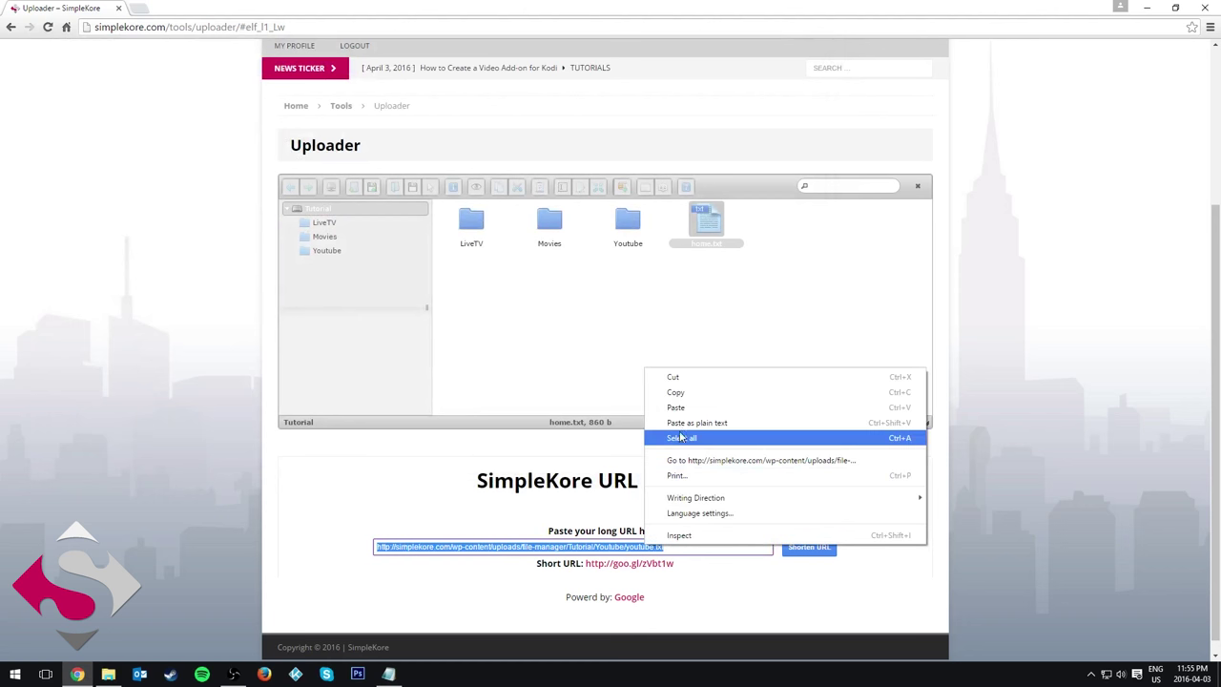
left_click(677, 408)
left_click(805, 550)
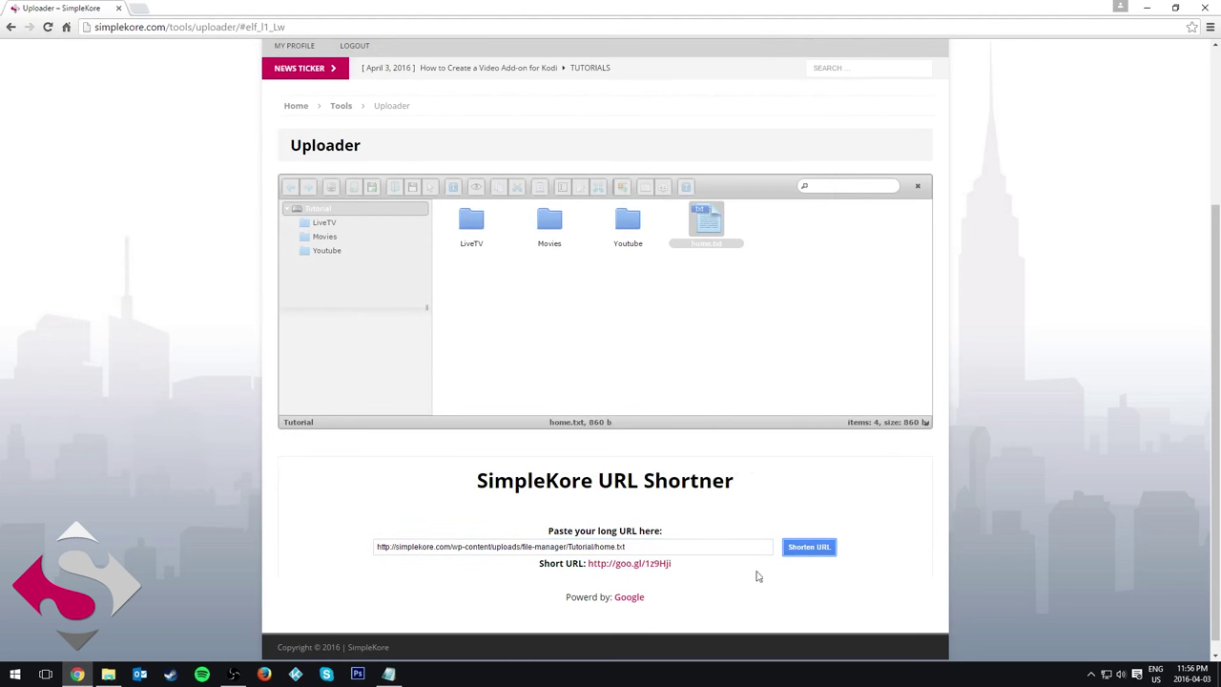
left_click(646, 564)
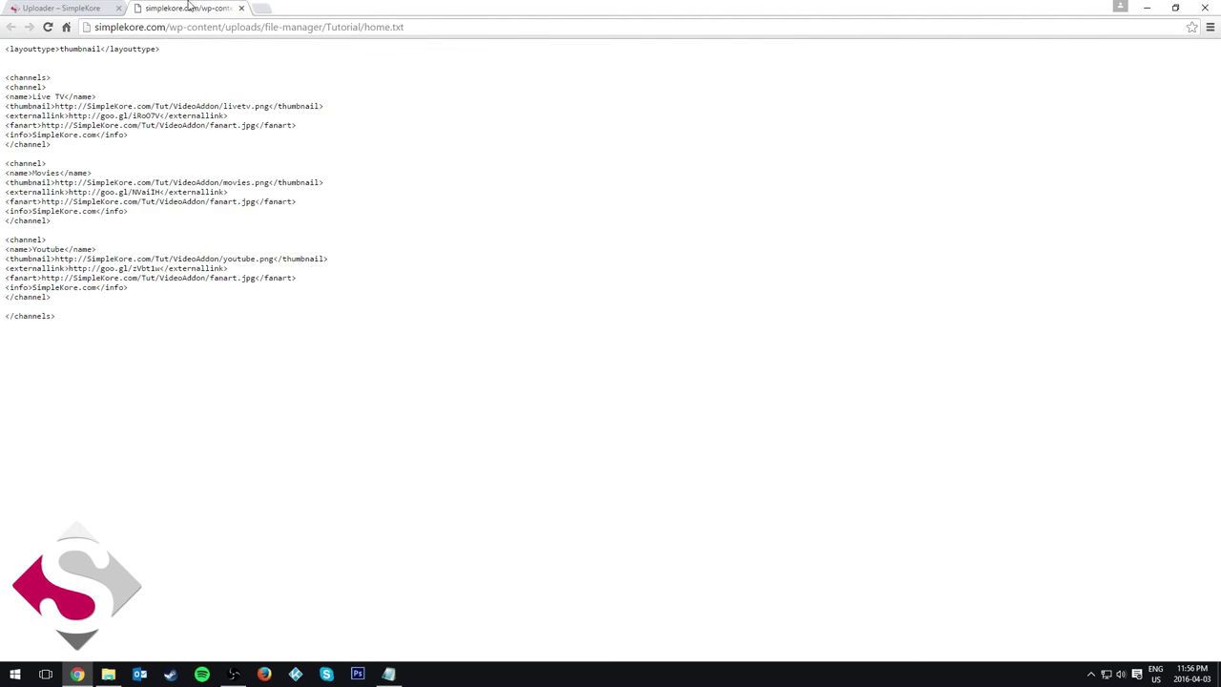
left_click(241, 8)
right_click(656, 567)
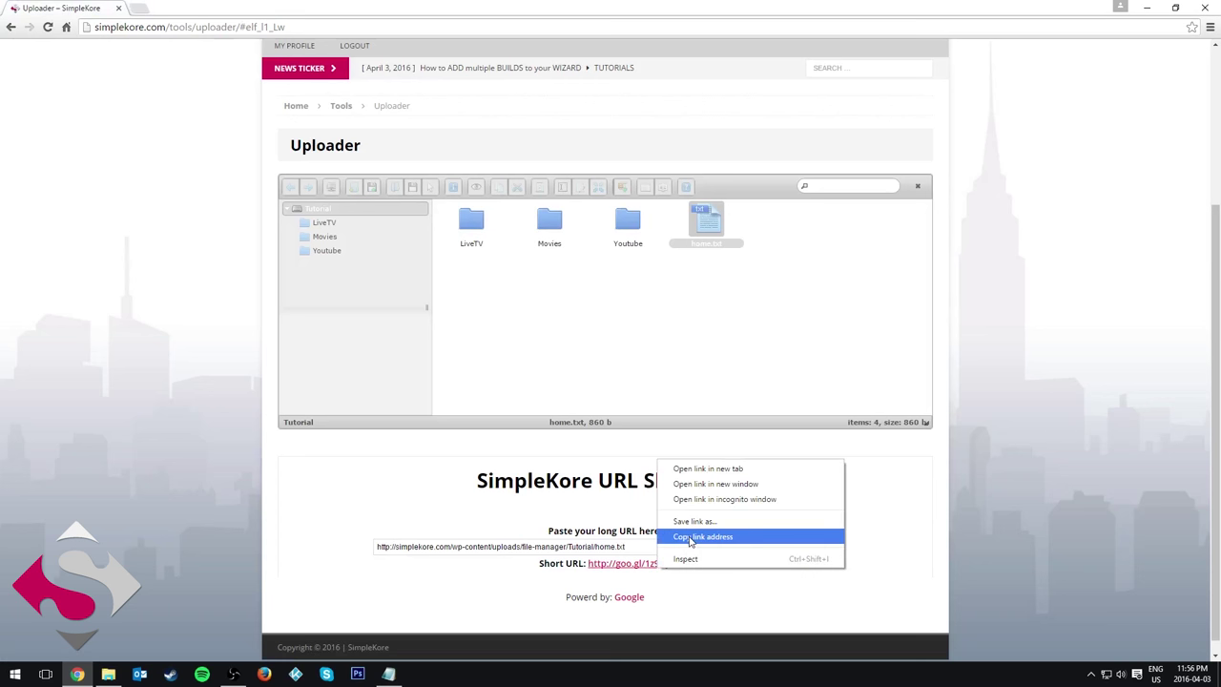
left_click(690, 536)
scroll(420, 534, "up", 1)
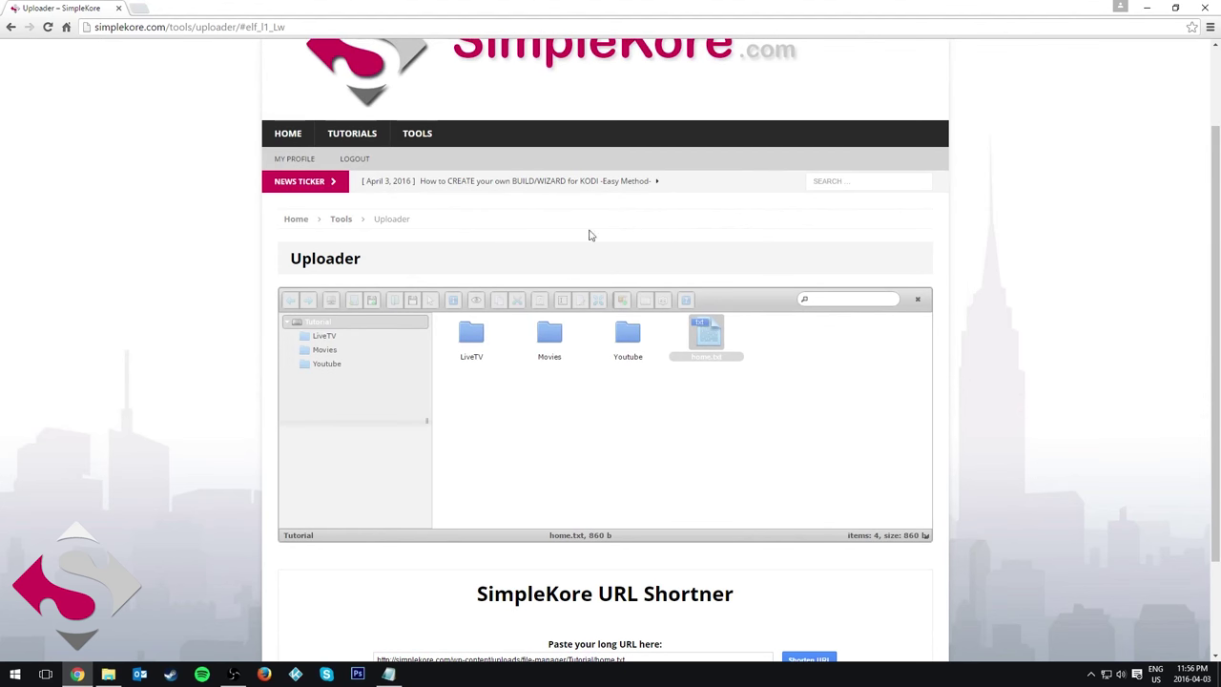
Step: Minimize the browser and open _Edit.py from the plugin.video.Kore folder in SimpleKore - Video Addon V2
left_click(1152, 7)
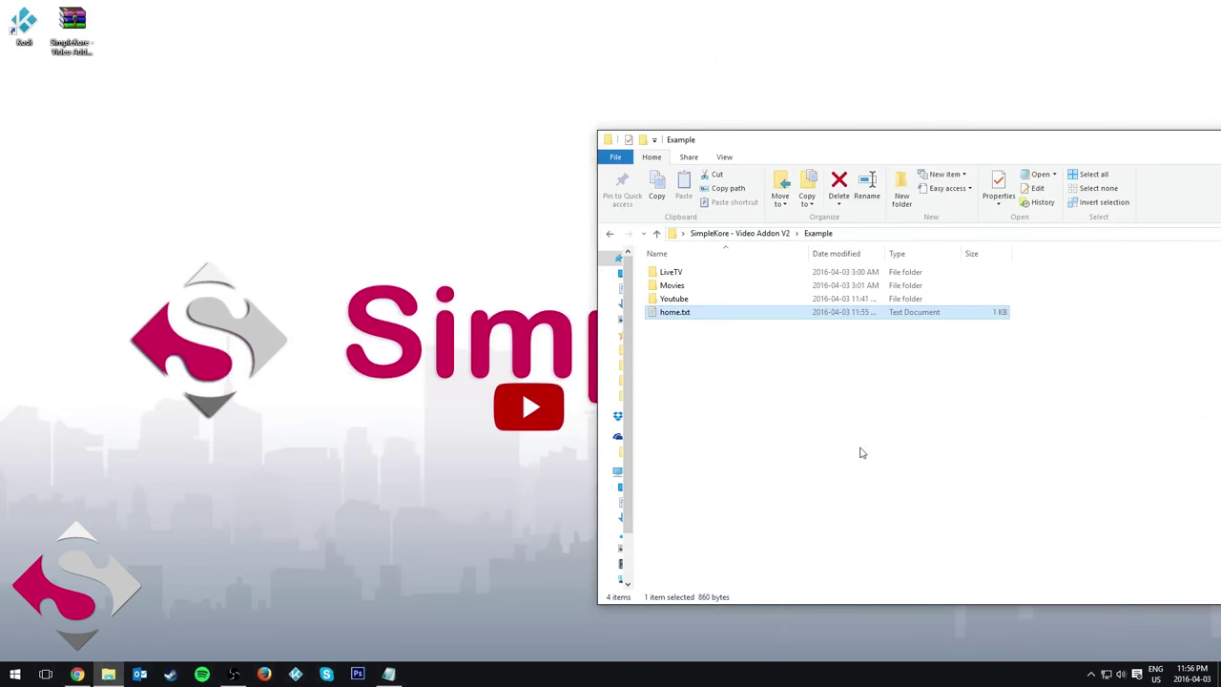
left_click_drag(796, 141, 338, 91)
left_click(373, 401)
left_click(280, 183)
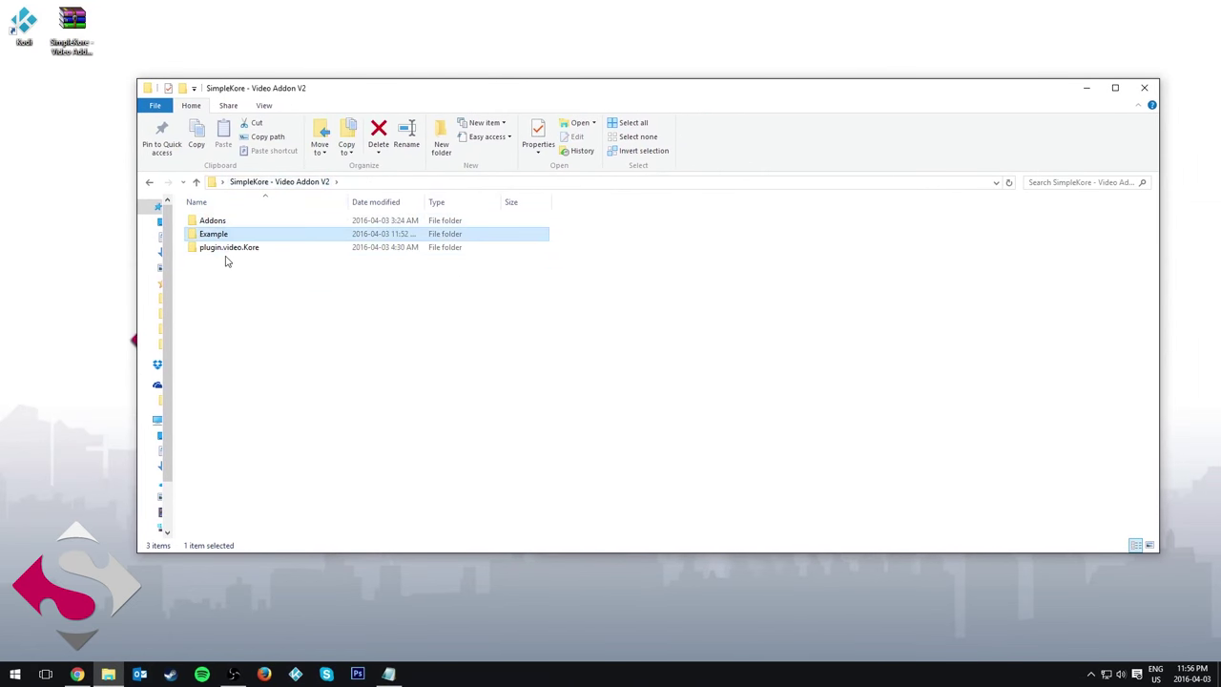
double_click(226, 250)
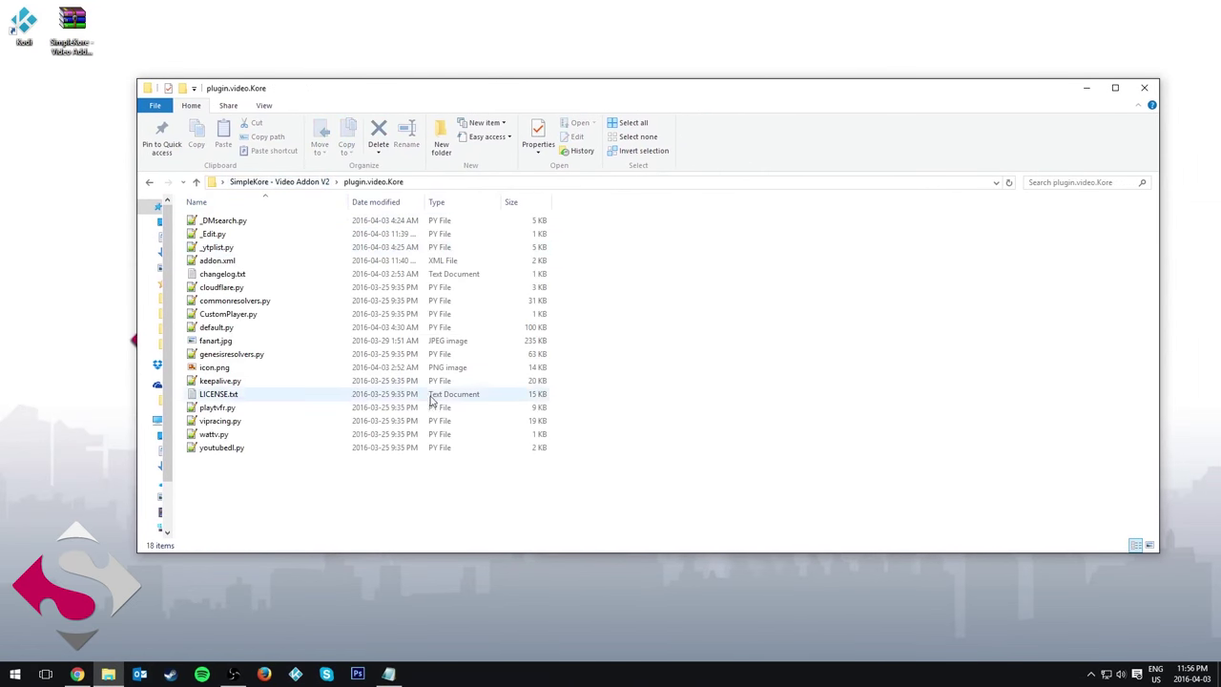
double_click(232, 235)
left_click_drag(141, 105, 265, 103)
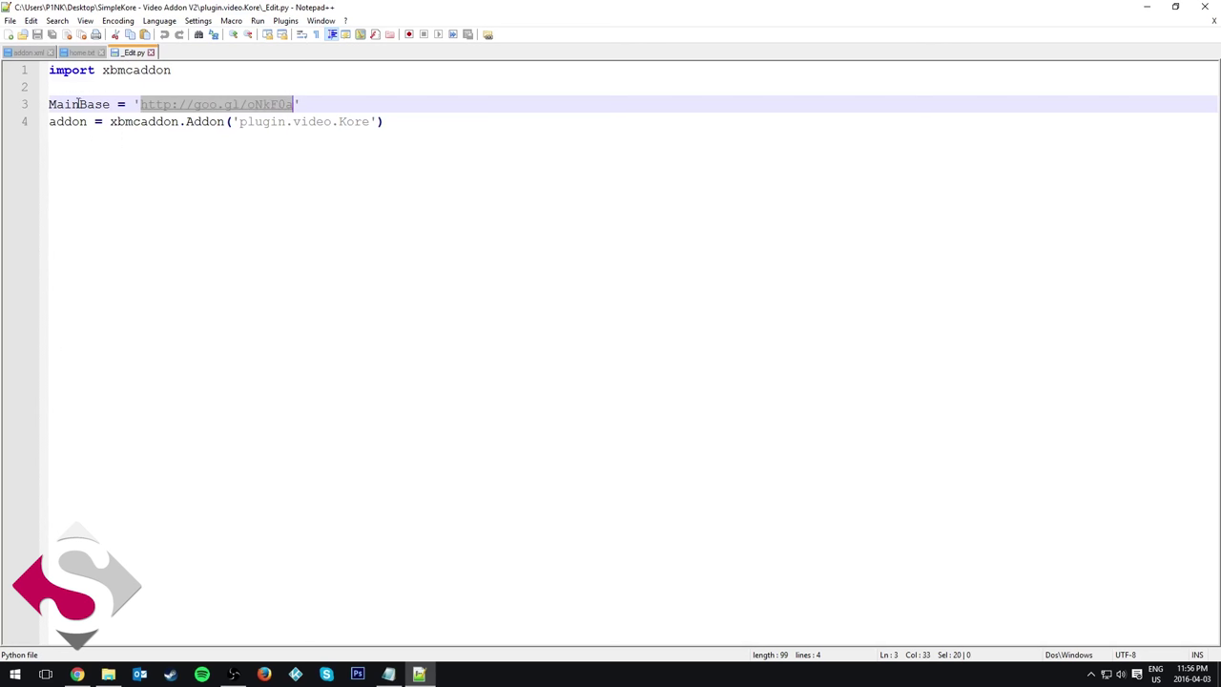
key("ctrl+v")
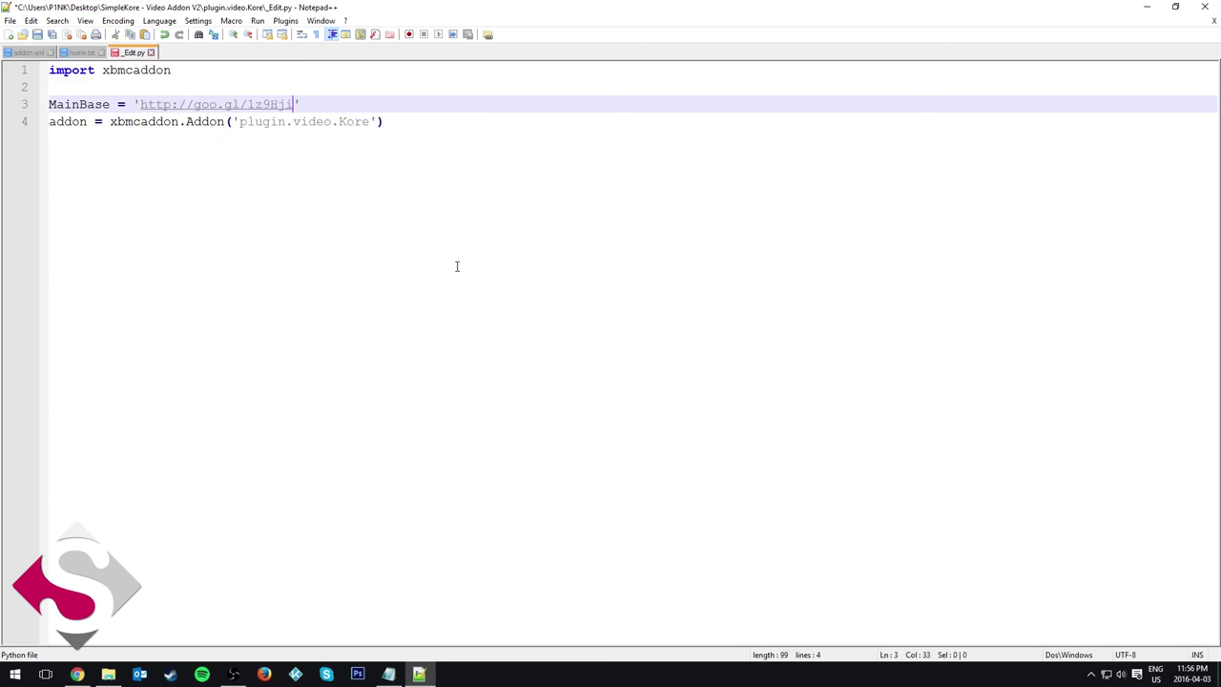
left_click(37, 39)
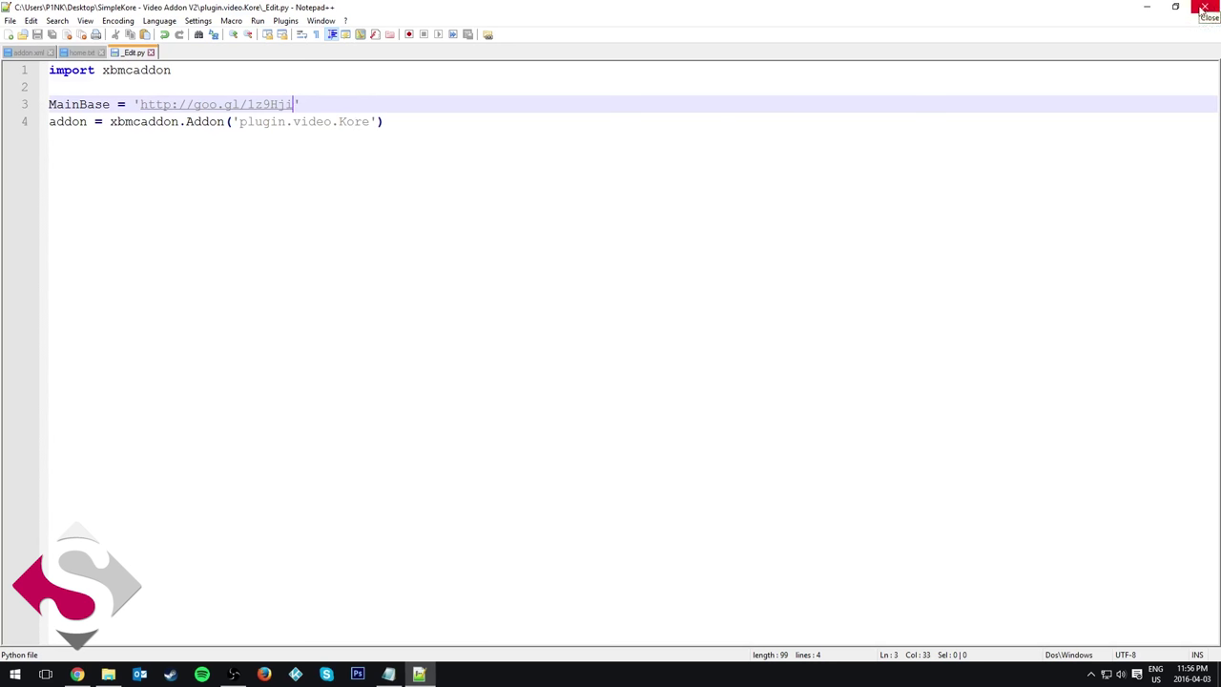
Step: Open the MainBase link in the browser to check it, closing its tab and the text editor
double_click(263, 107)
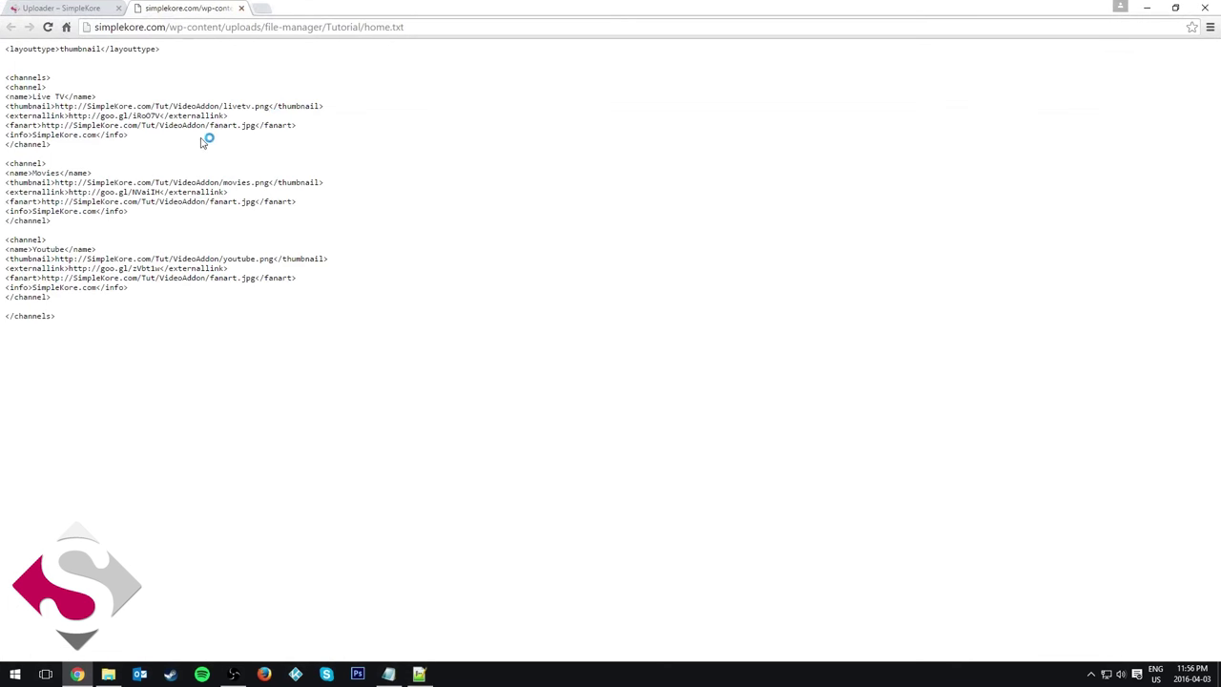
left_click(241, 9)
key("alt+Tab")
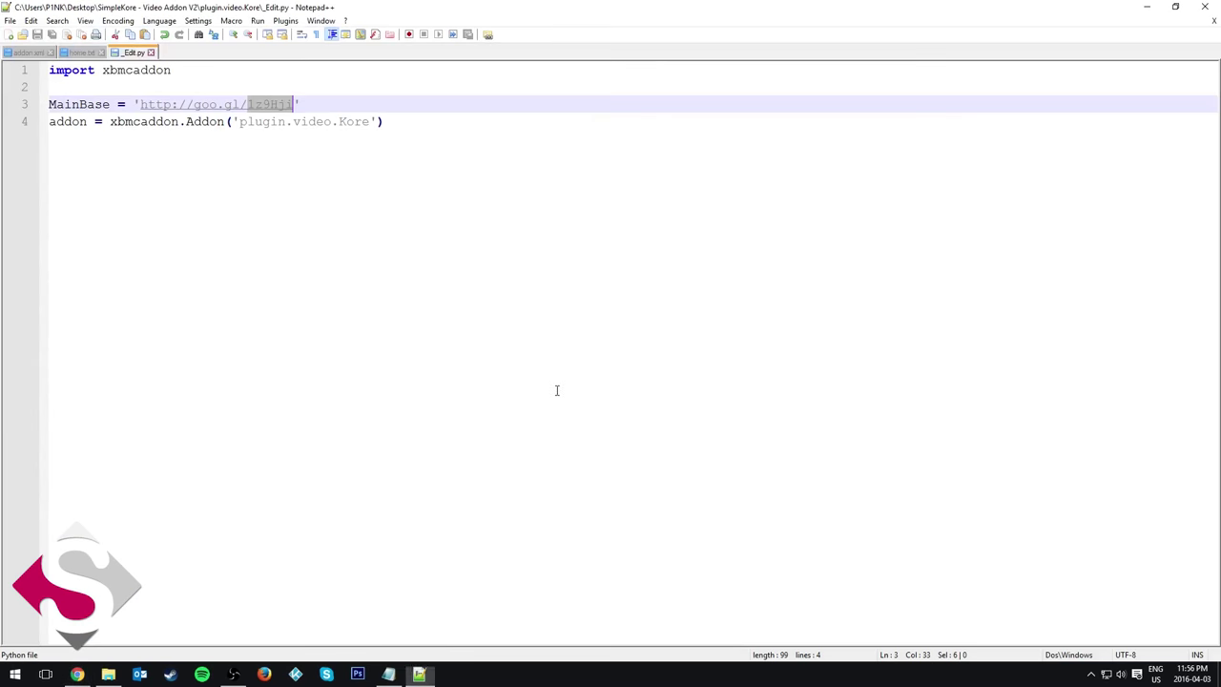
left_click(555, 259)
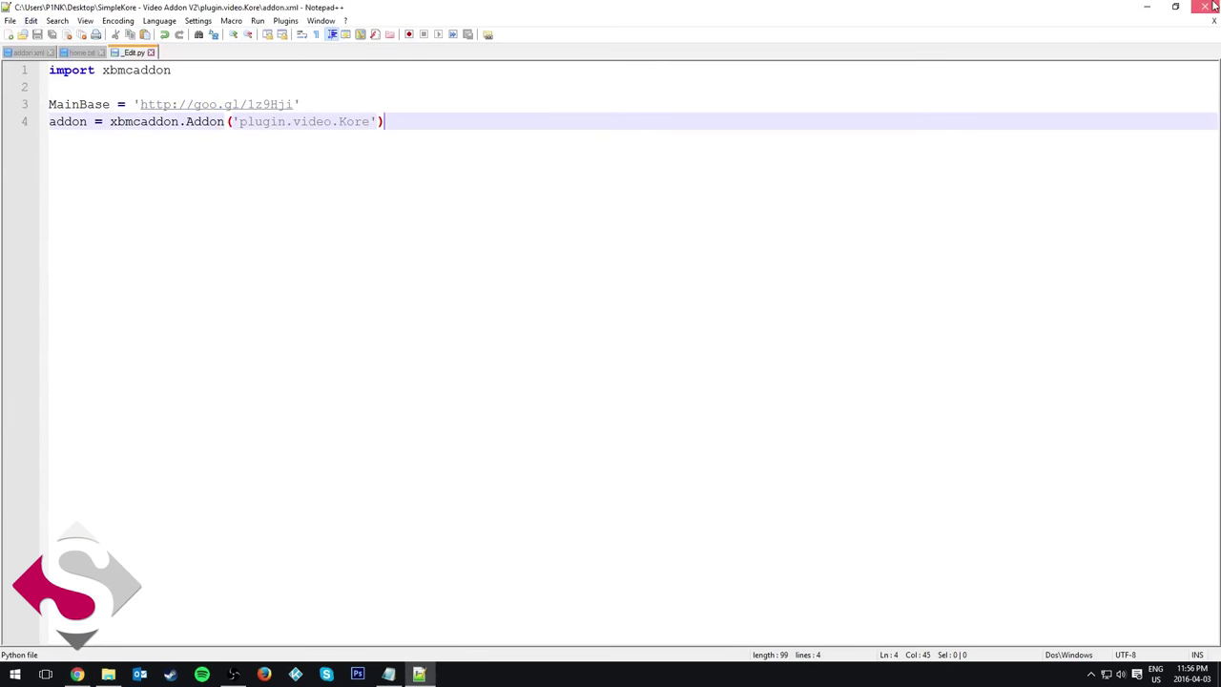
key("alt+Tab")
Step: Switch to File Explorer, minimize the browser and return to the SimpleKore - Video Addon V2 folder containing plugin.video.Kore
left_click(108, 674)
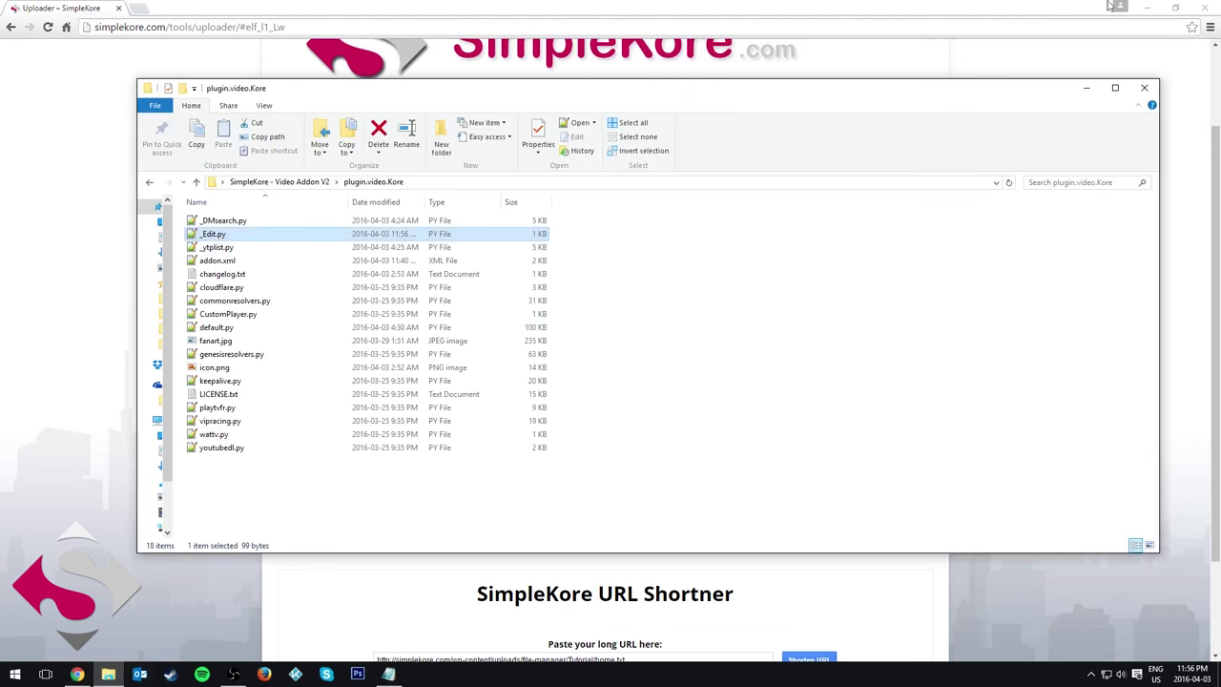
left_click_drag(668, 88, 613, 58)
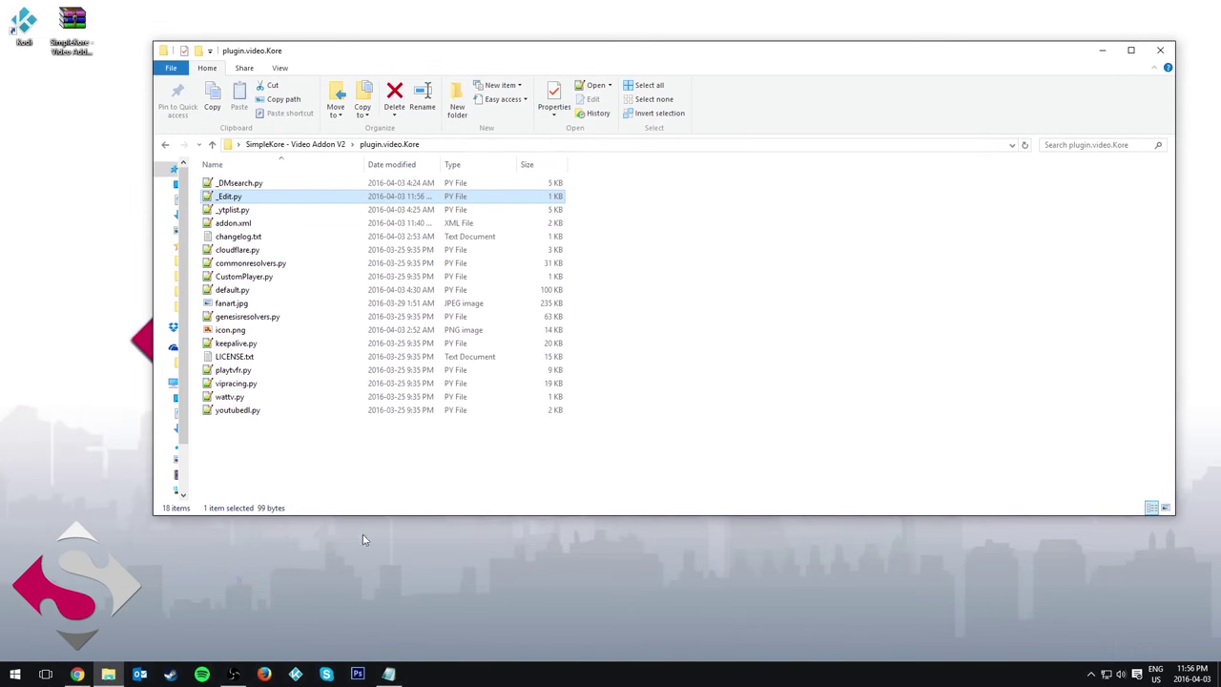
left_click(324, 151)
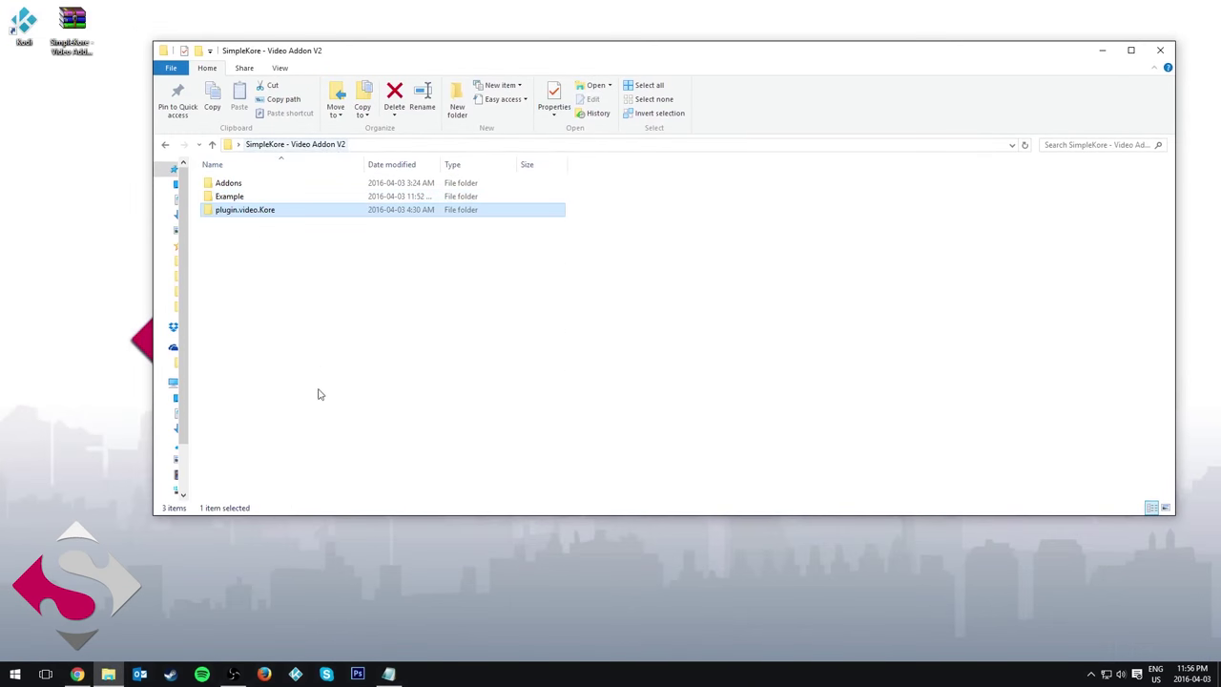
double_click(245, 211)
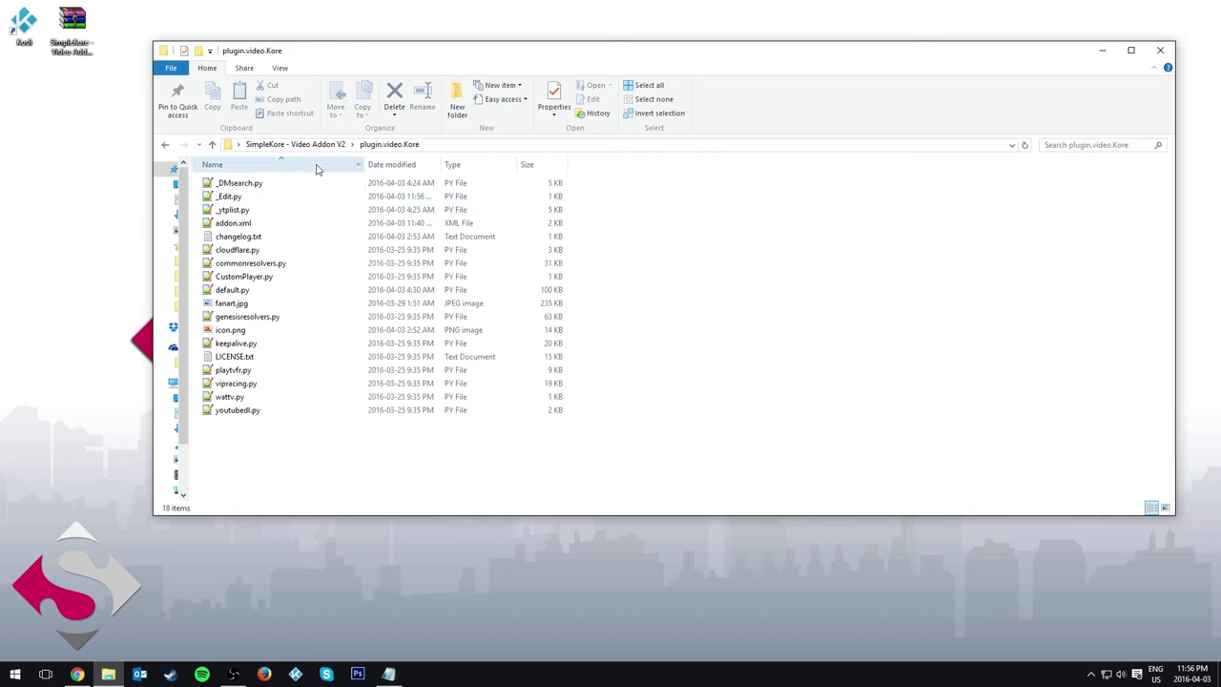
left_click(334, 144)
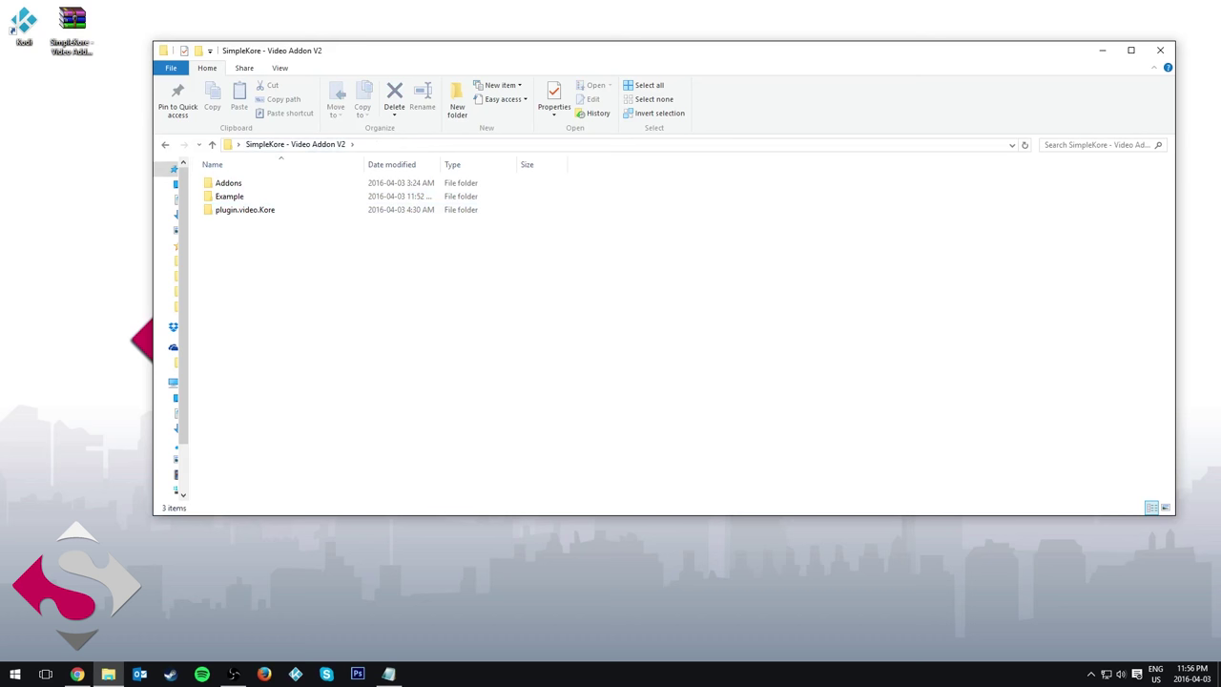
Step: Launch Run, open Kodi's AppData folder with the prefilled path and enter its addons folder
left_click(15, 674)
type("RUN")
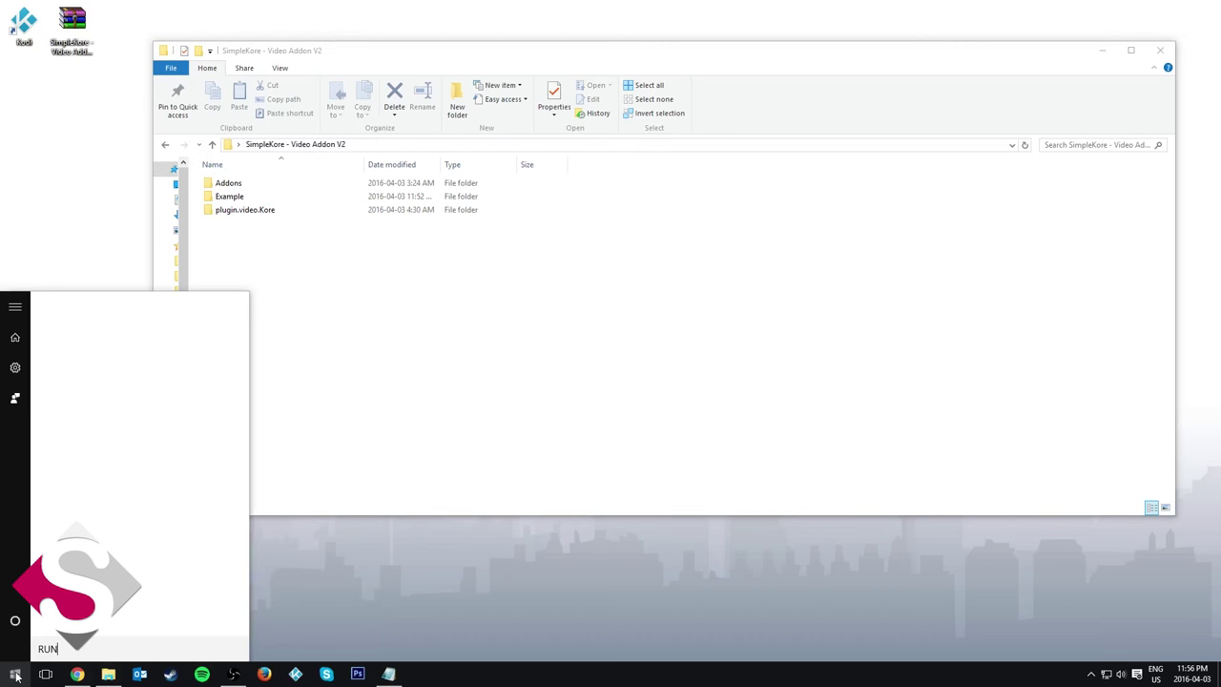
key("Return")
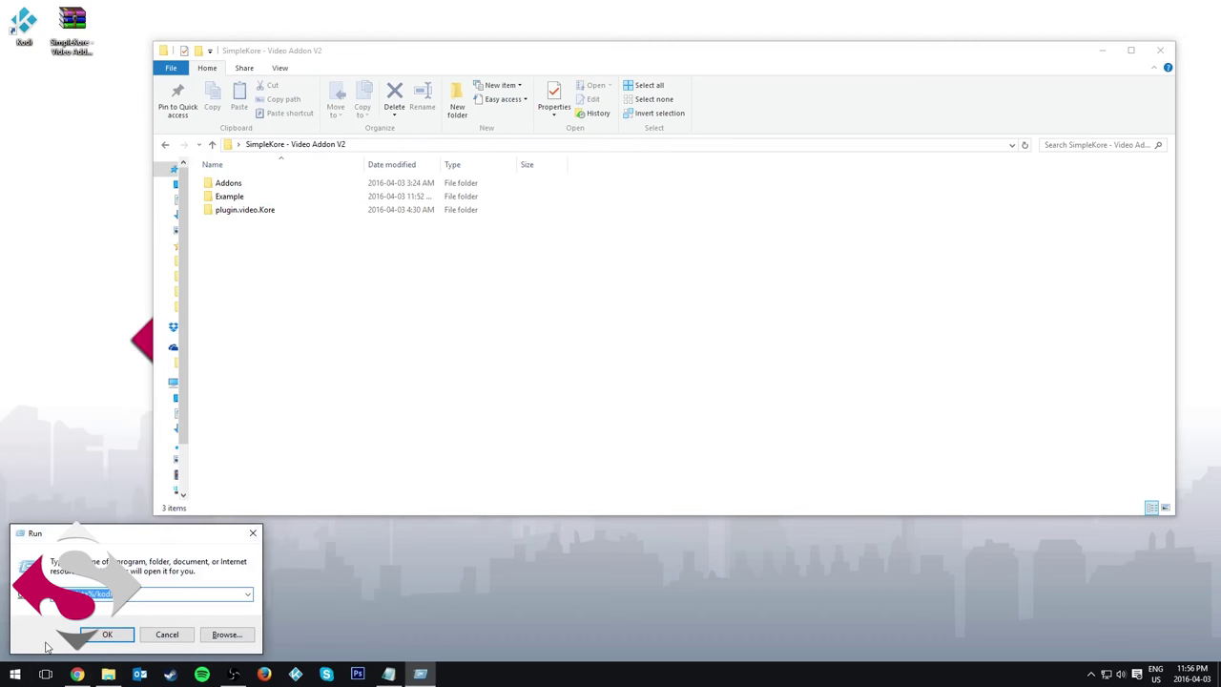
left_click(103, 635)
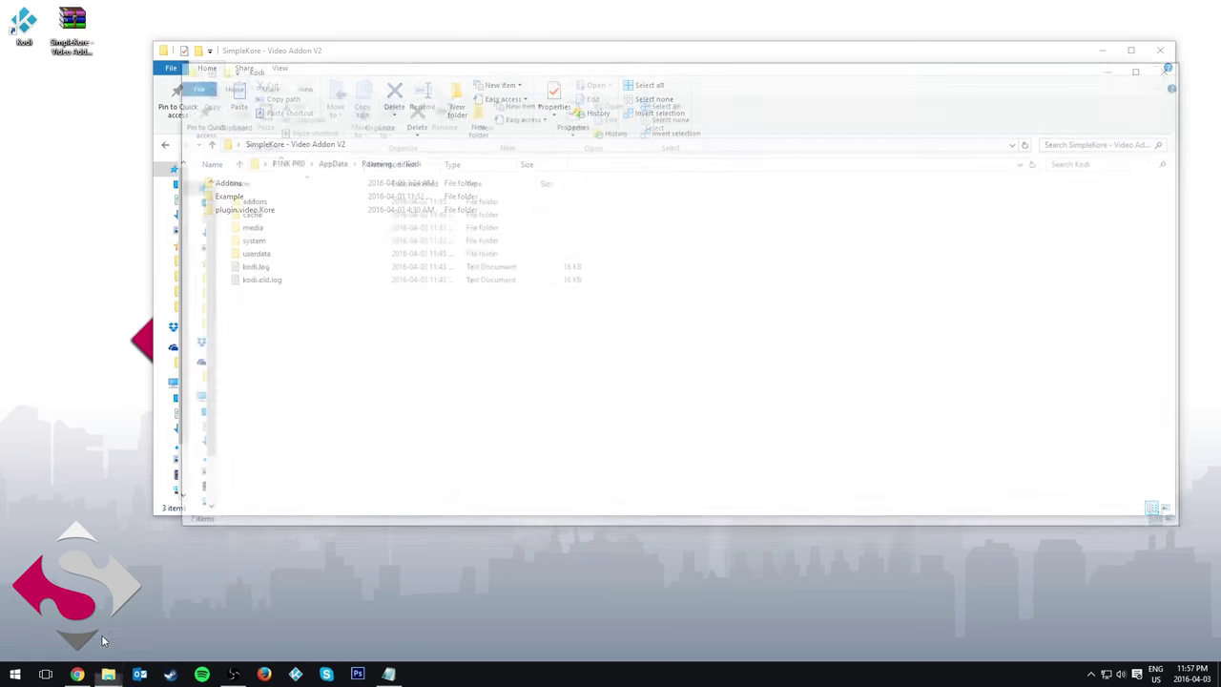
left_click(282, 206)
double_click(282, 206)
Step: Copy the plugin.video.Kore folder from SimpleKore - Video Addon V2 into Kodi's addons folder
left_click(404, 47)
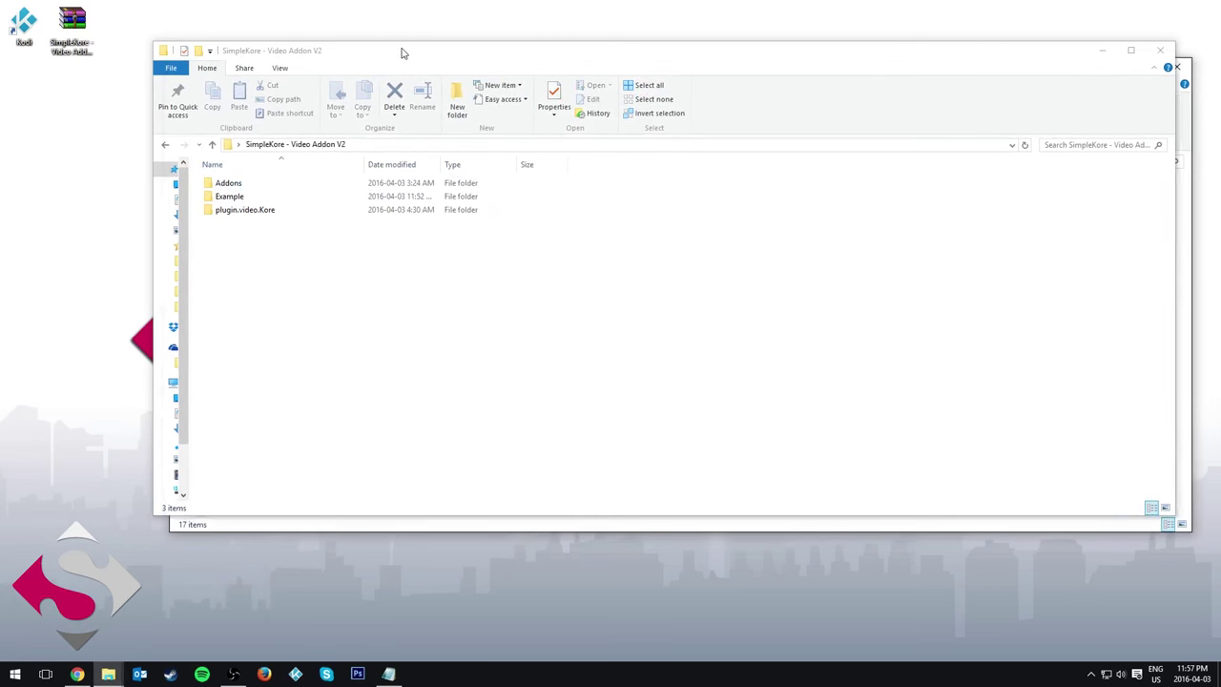
right_click(291, 211)
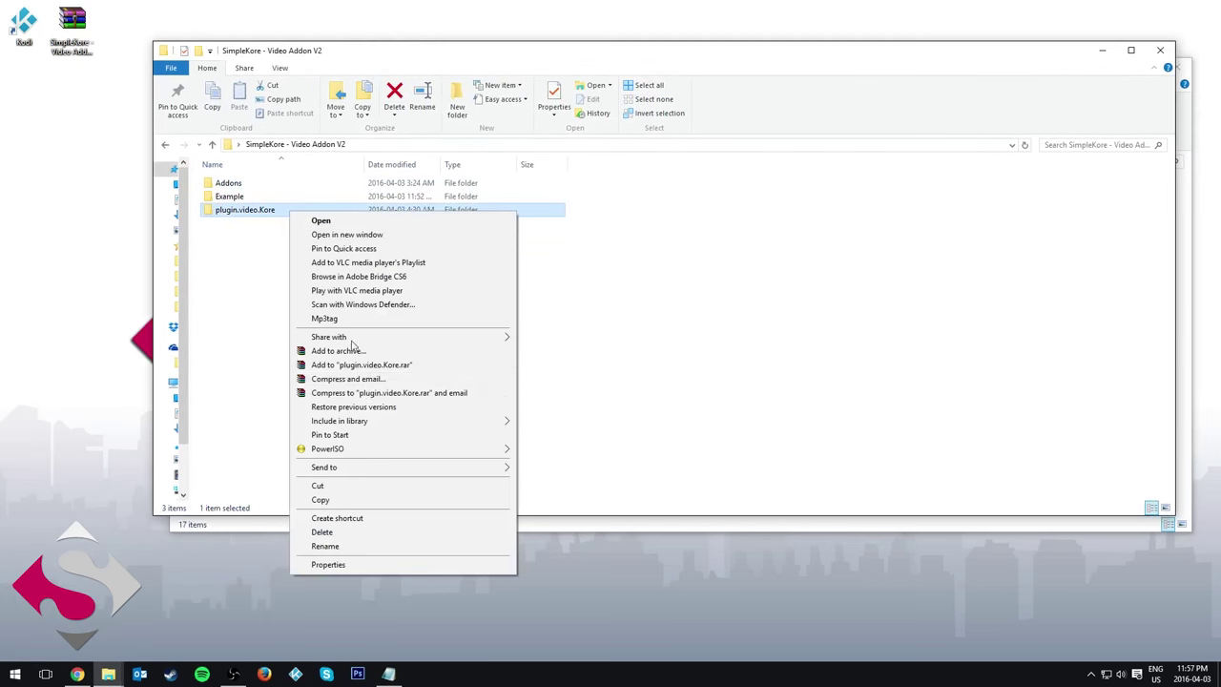
left_click(345, 500)
right_click(463, 492)
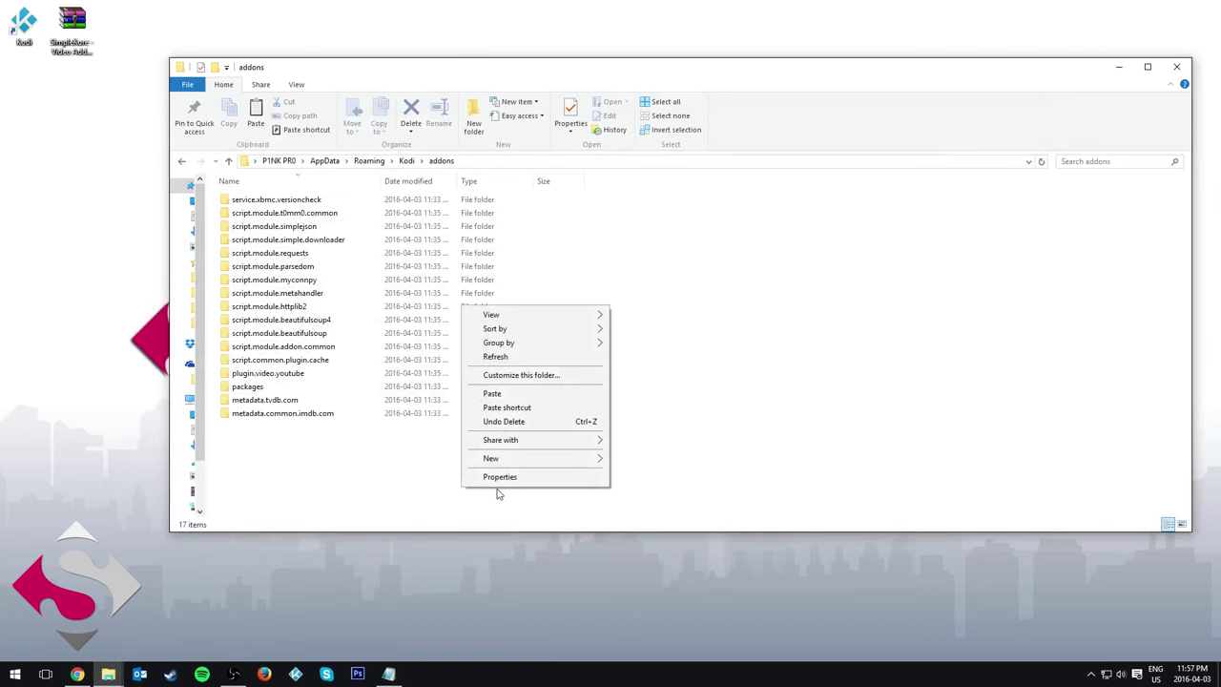
left_click(500, 392)
left_click(441, 467)
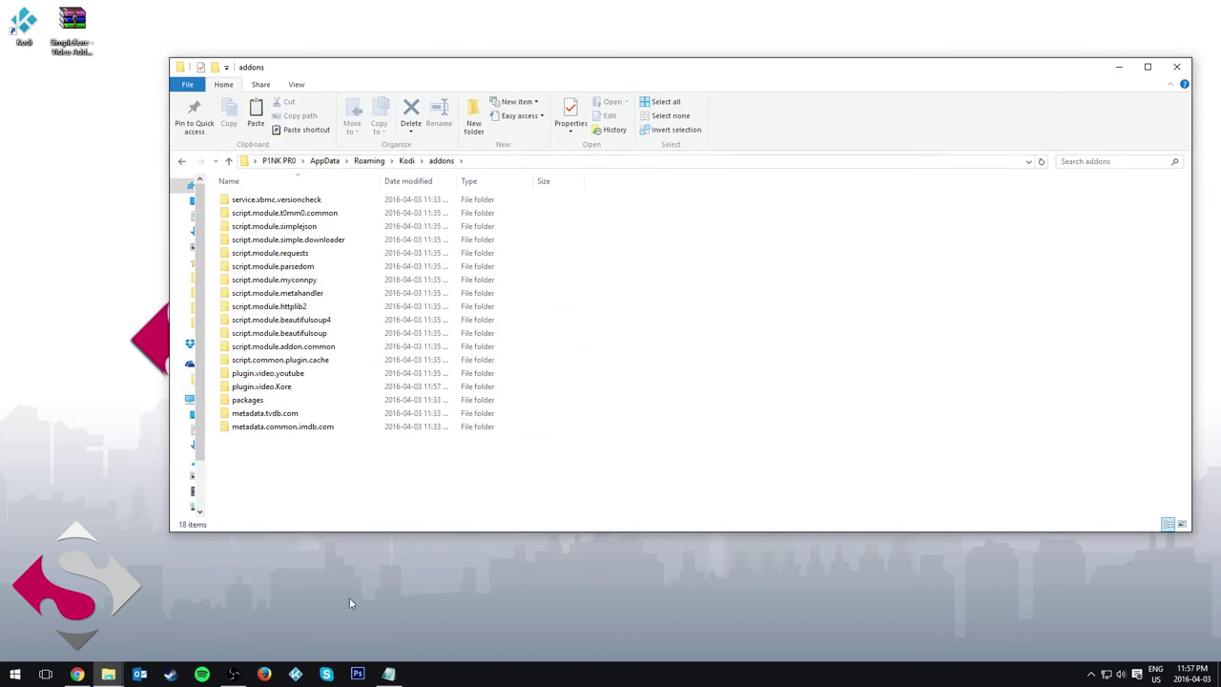
Step: Switch to Kodi and open Kore Video Addon from the video add-ons
left_click(297, 674)
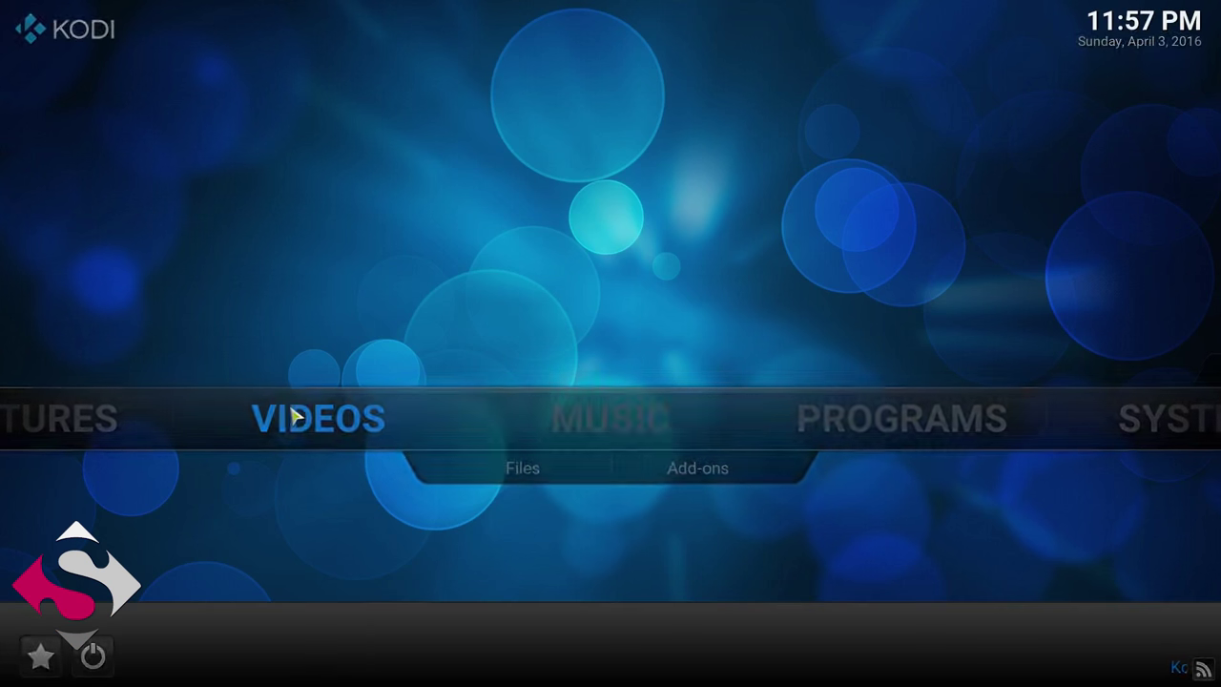
left_click(296, 417)
left_click(209, 172)
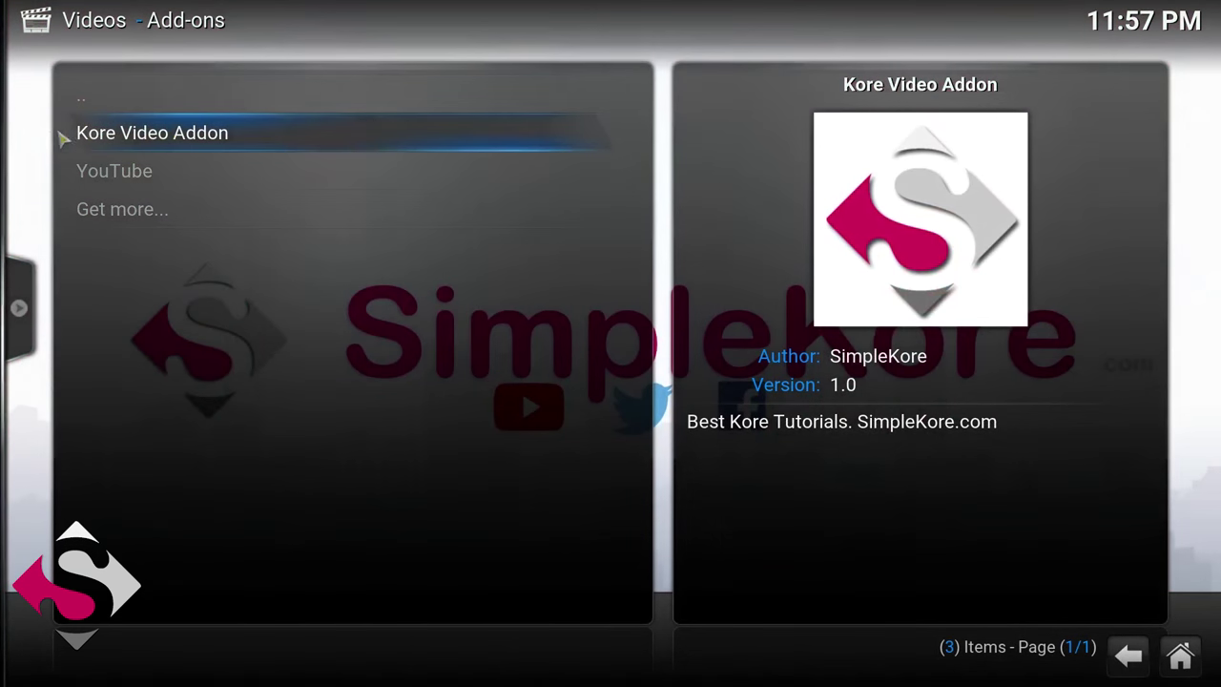
mouse_move(14, 152)
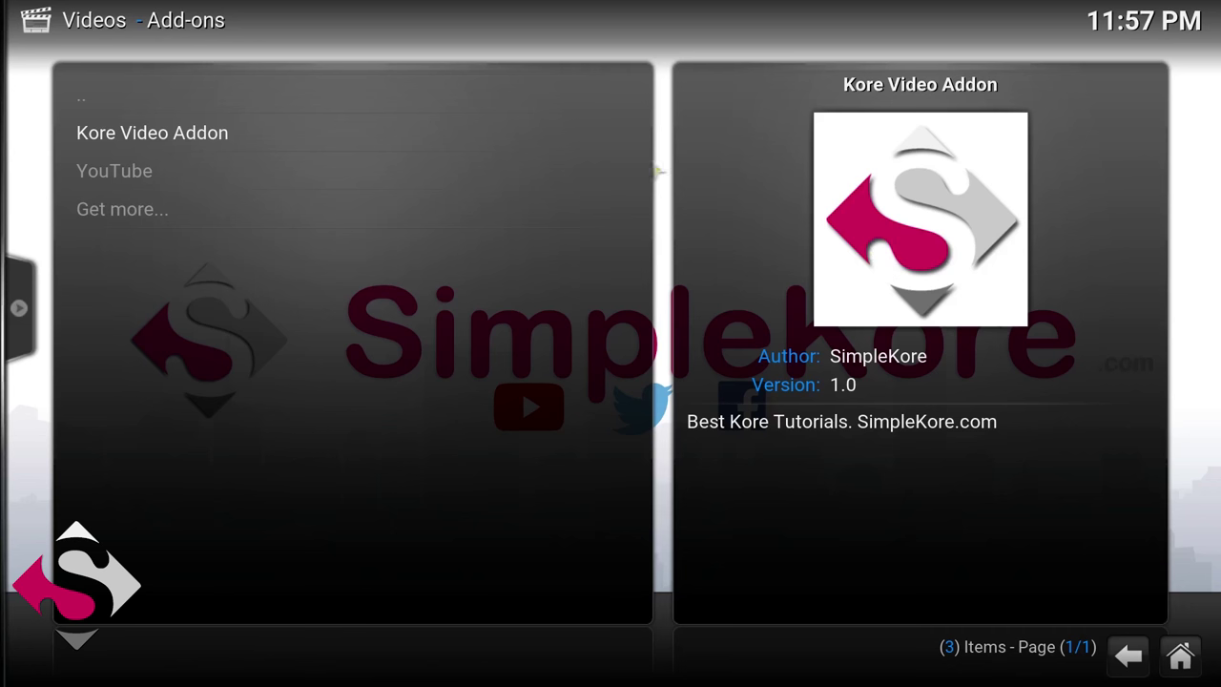
left_click(484, 141)
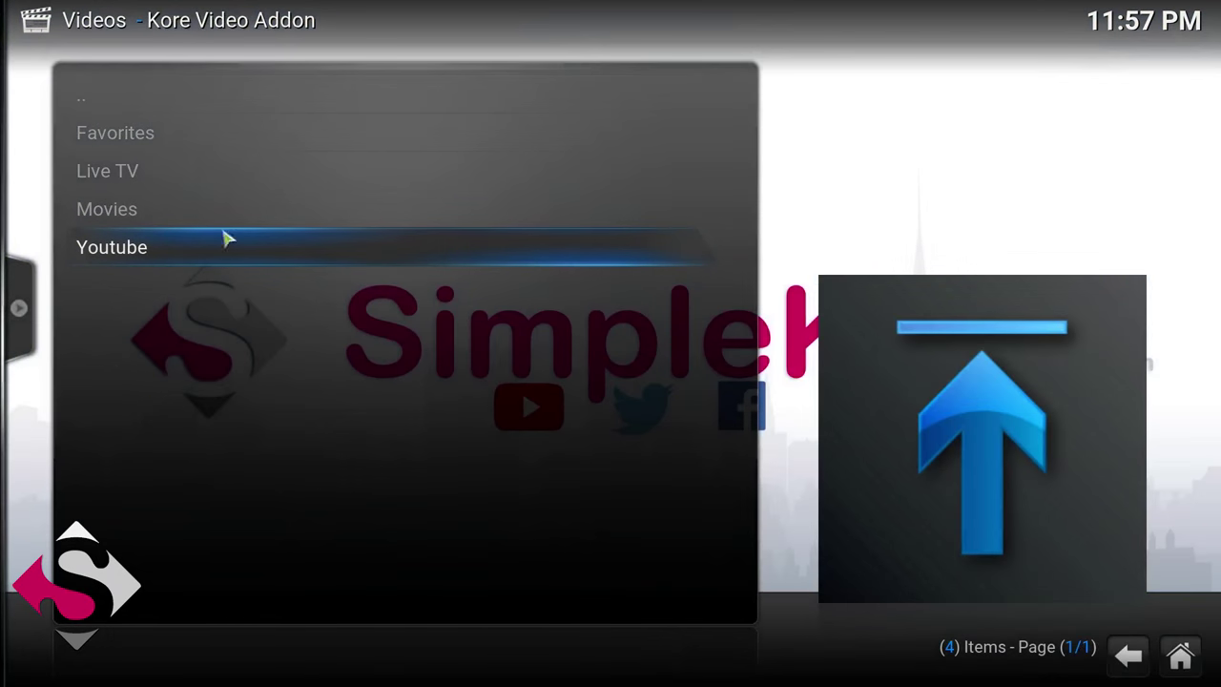
Step: Change the Kore Video Addon's view from List to thumbnails
mouse_move(18, 307)
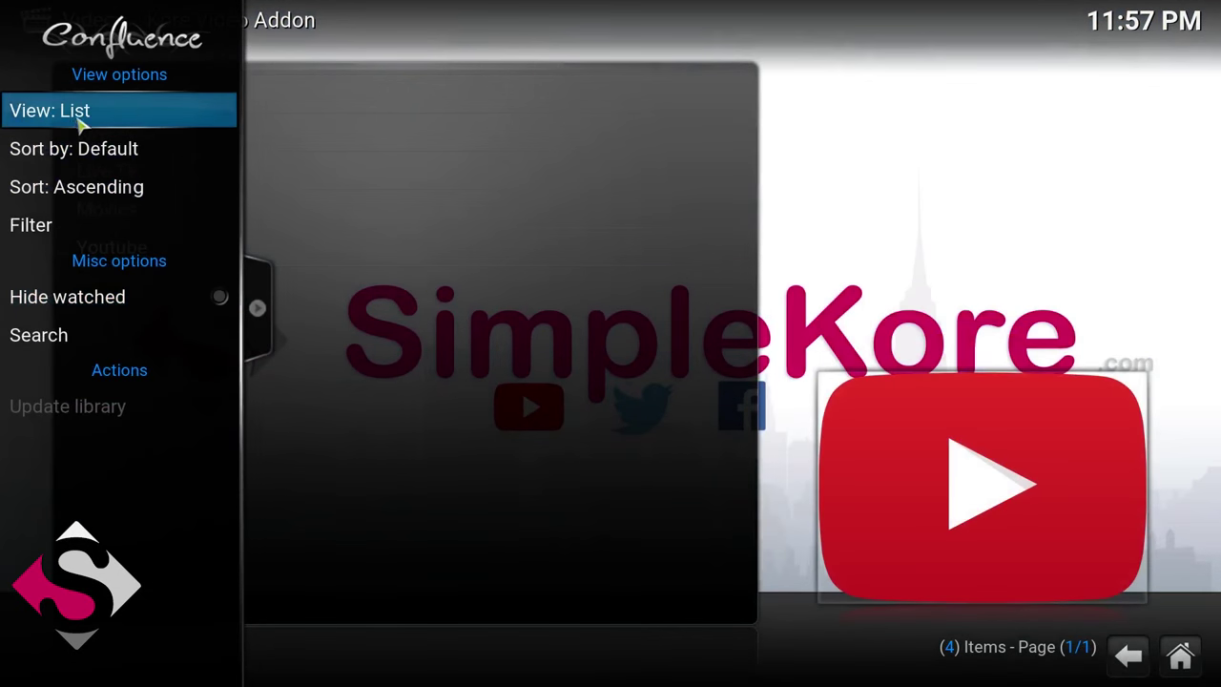
left_click(81, 113)
left_click(120, 112)
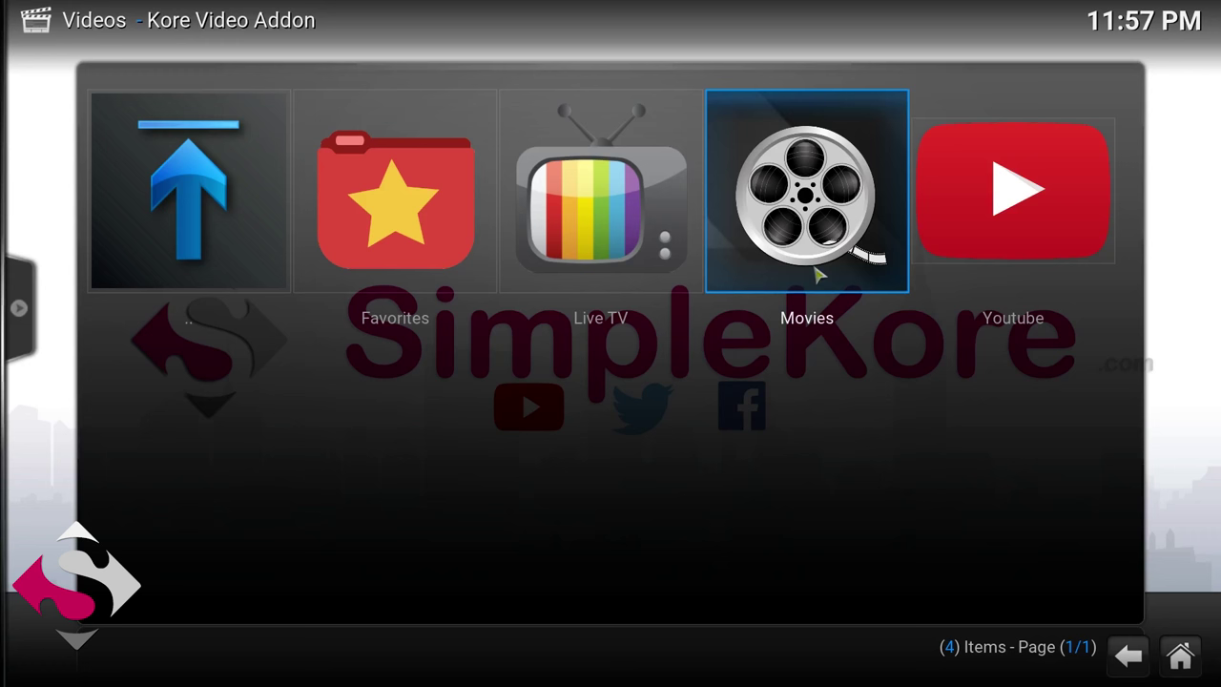
Step: Test the Vevo stream in the Live TV section, stop playback and return to the add-on's main page
left_click(666, 274)
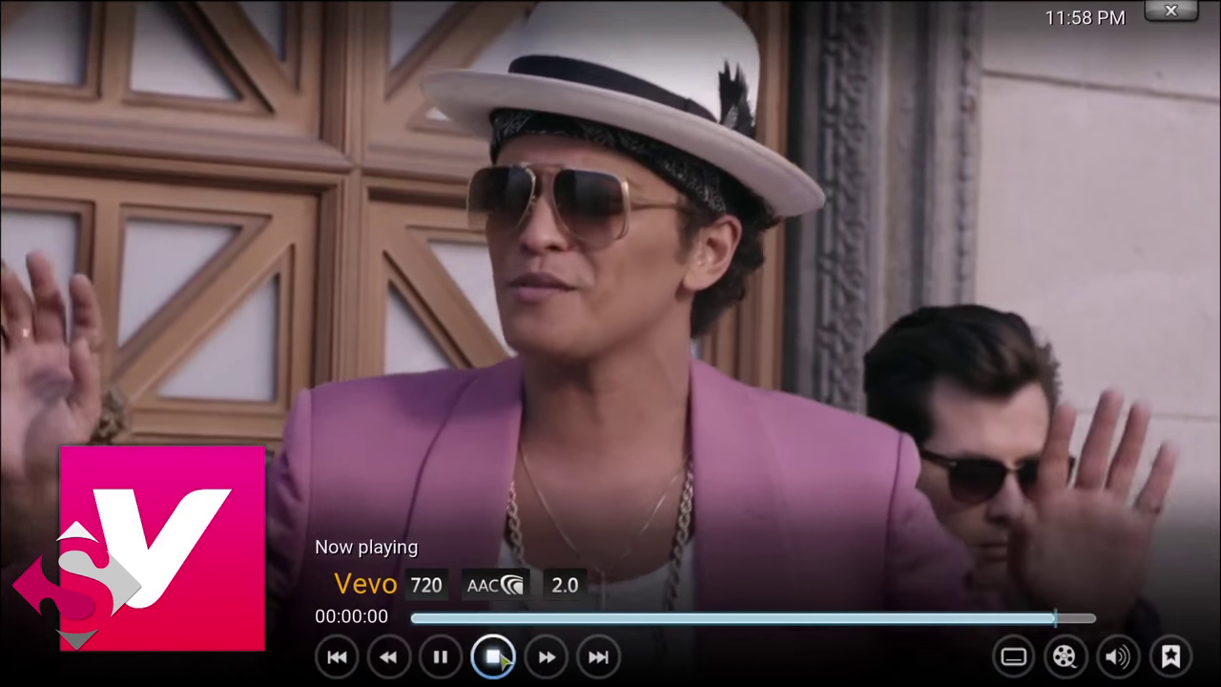
left_click(494, 655)
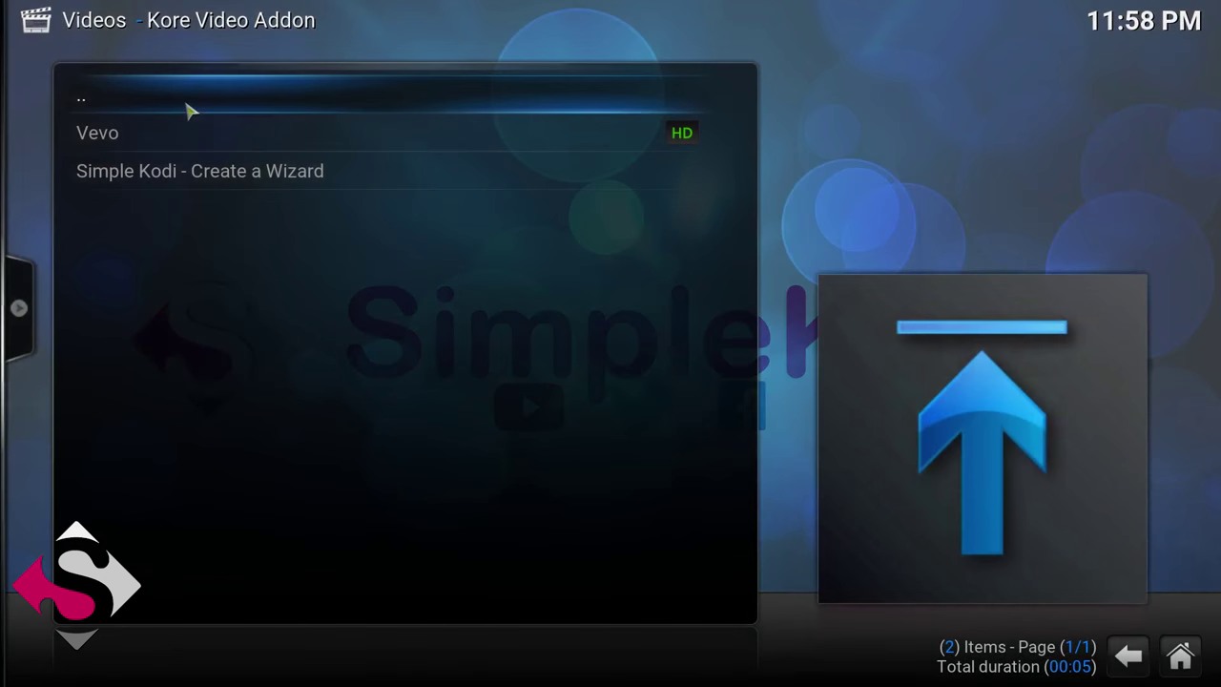
left_click(188, 109)
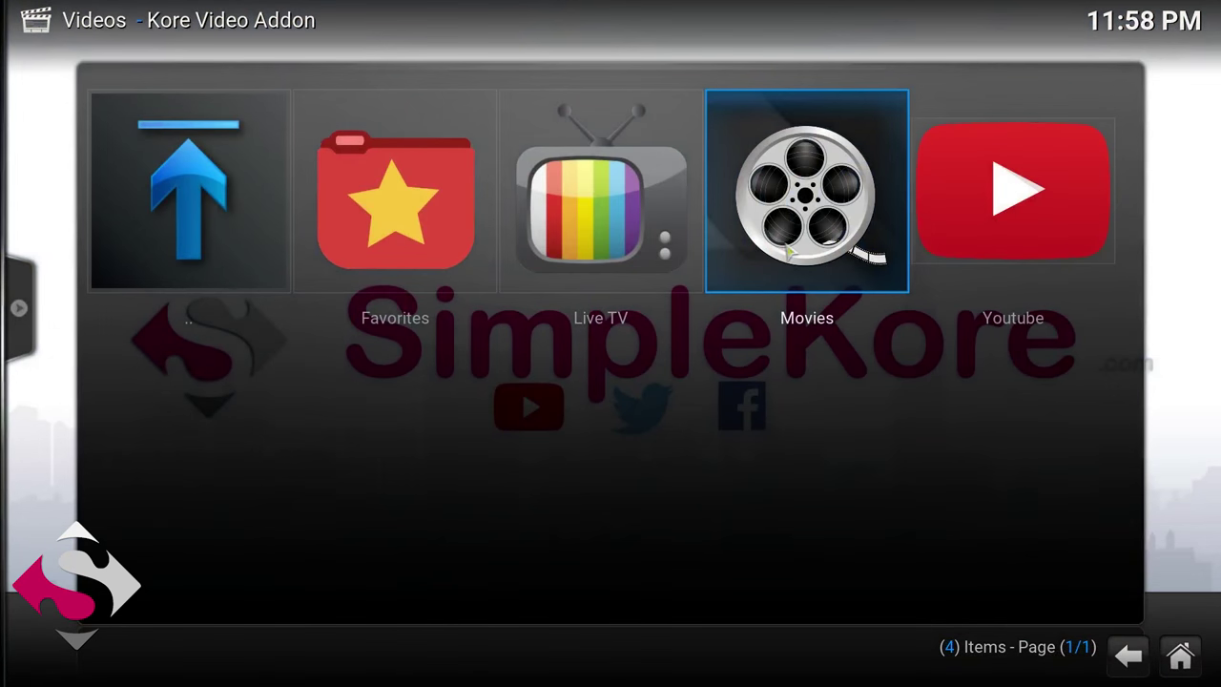
Step: Check the contents of the Movies and Youtube sections, returning to the add-on's main page after each
left_click(756, 260)
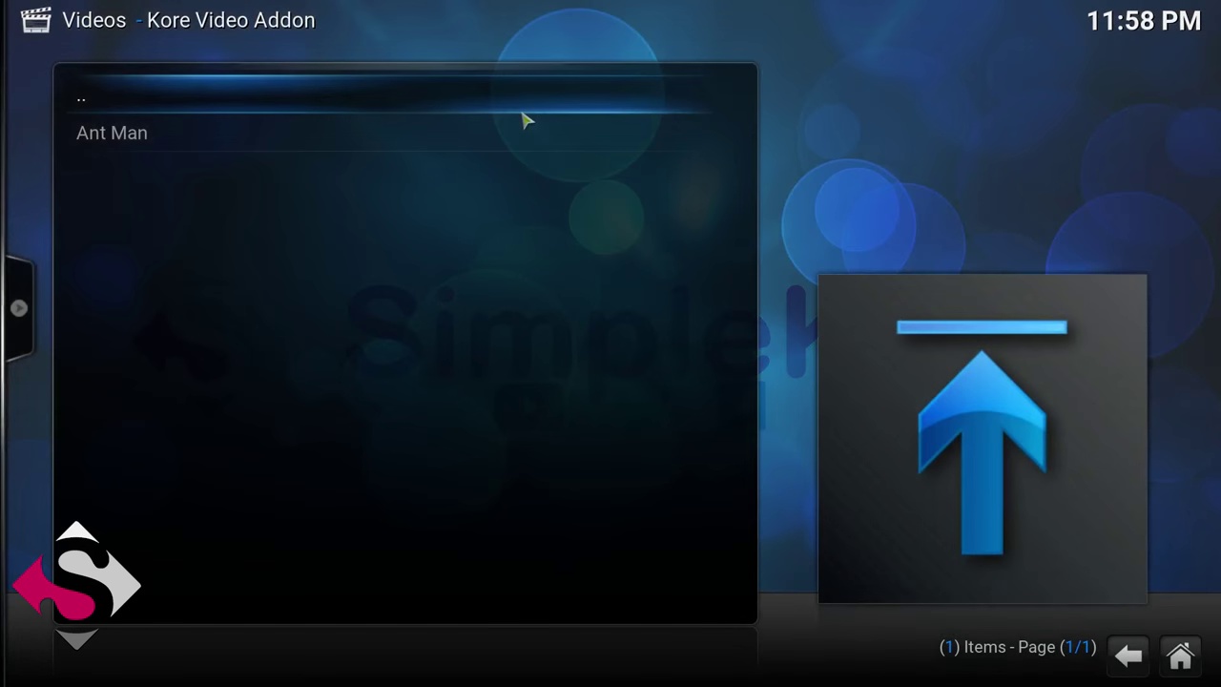
left_click(526, 114)
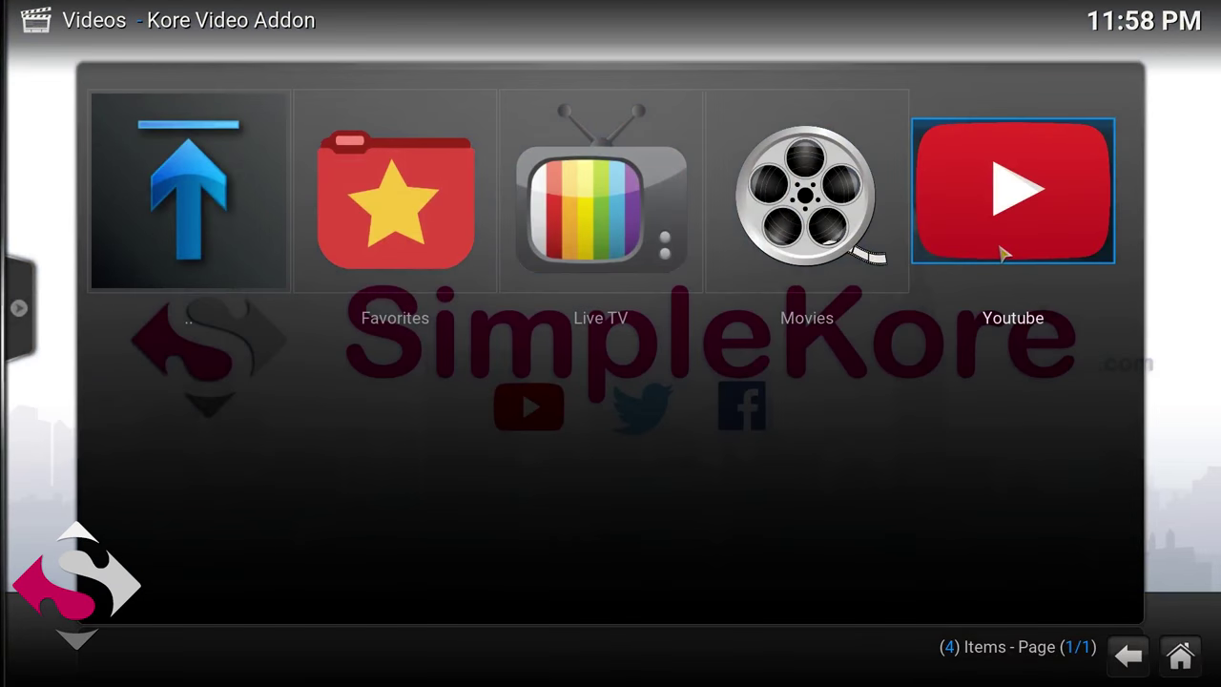
left_click(1003, 252)
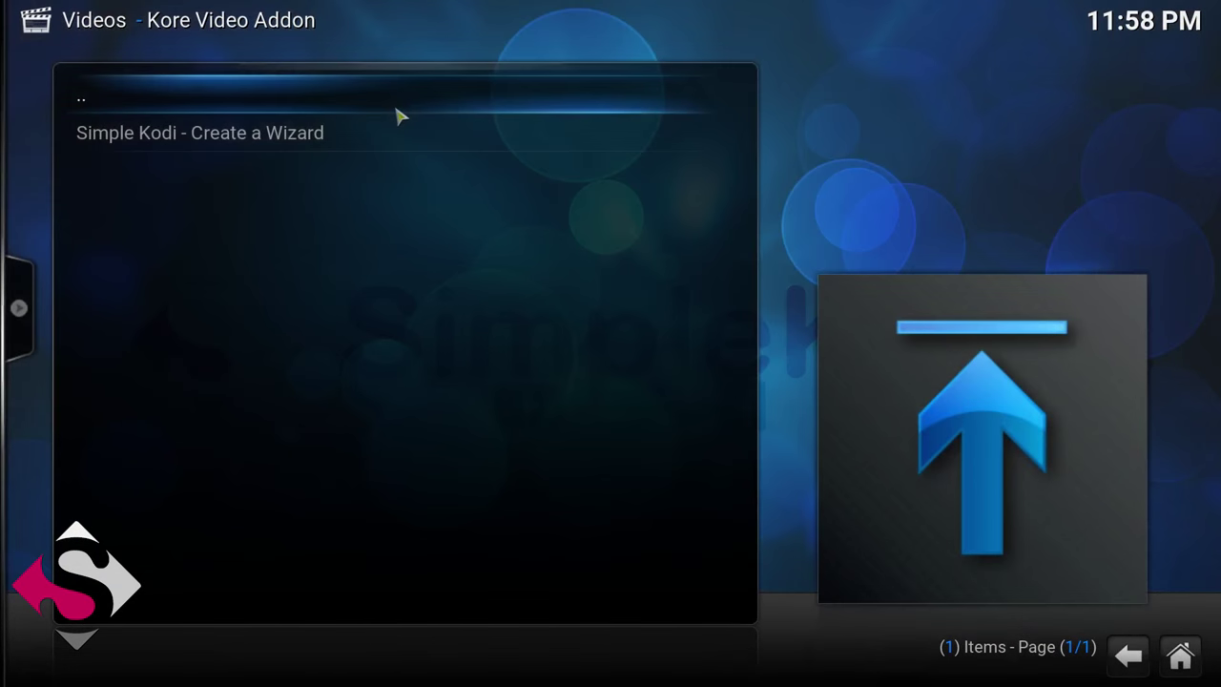
left_click(400, 116)
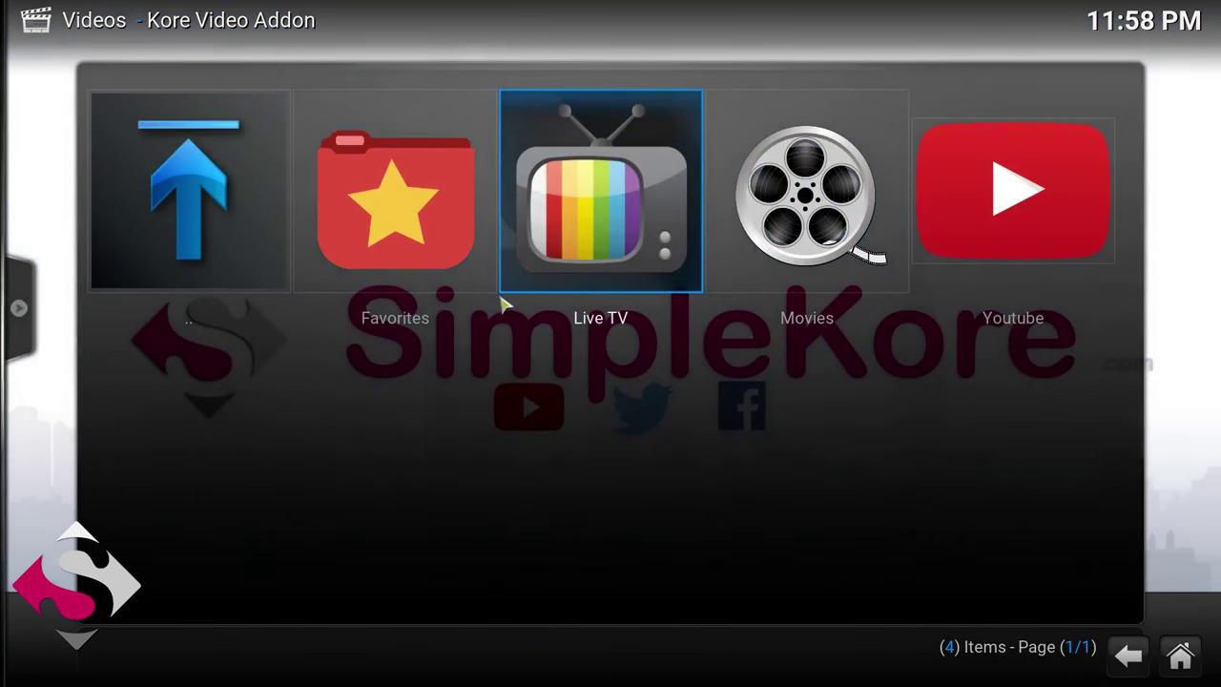
Step: Reopen the Live TV section to view its channels and return to the add-on's main page
key("Left")
key("Left")
left_click(526, 253)
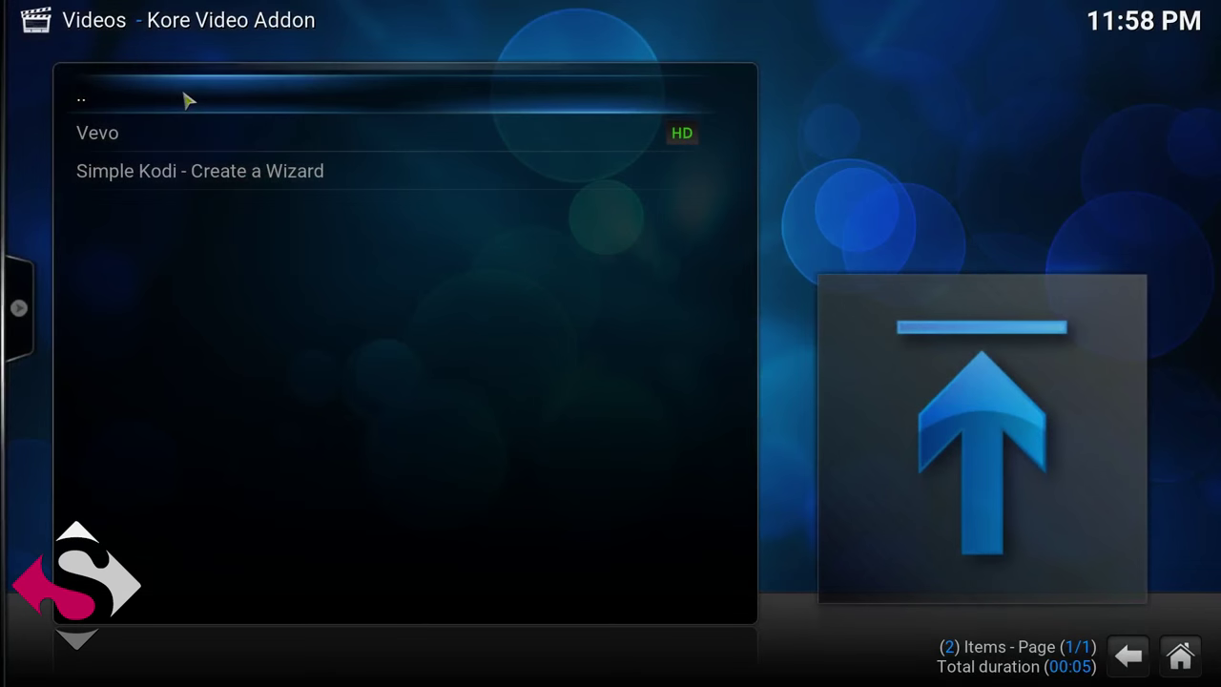
left_click(185, 98)
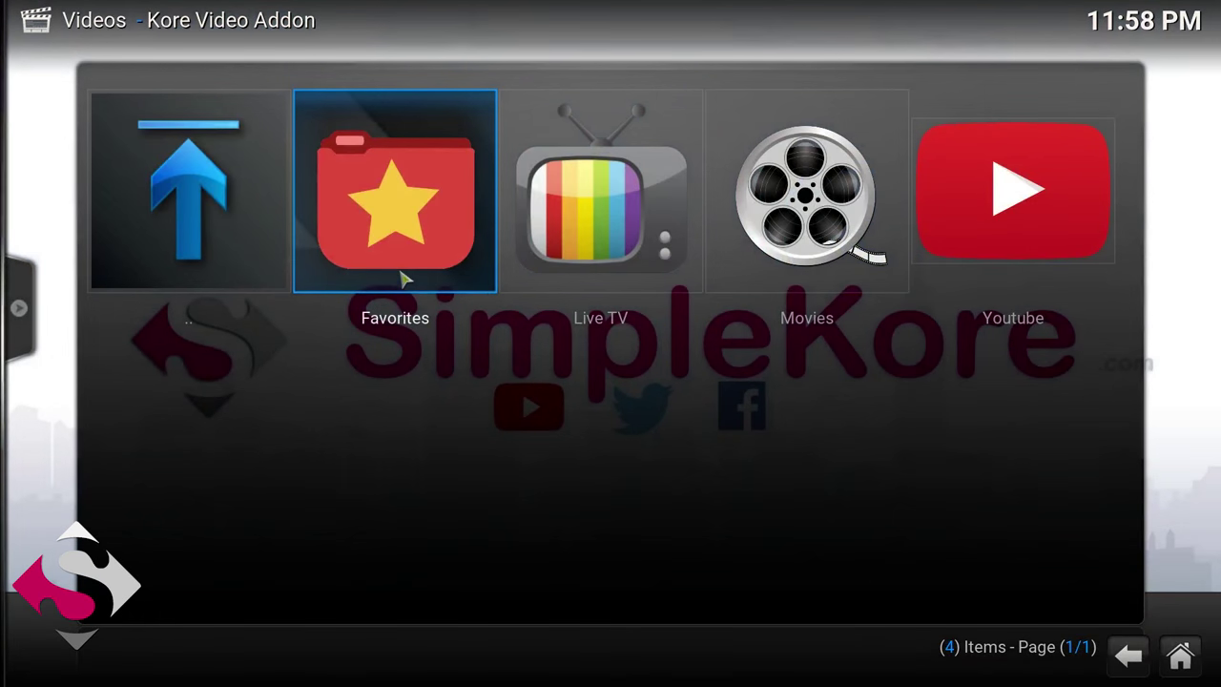
Step: Visit the add-on's Favorites section and display the available options for the Vevo item in Live TV
left_click(405, 278)
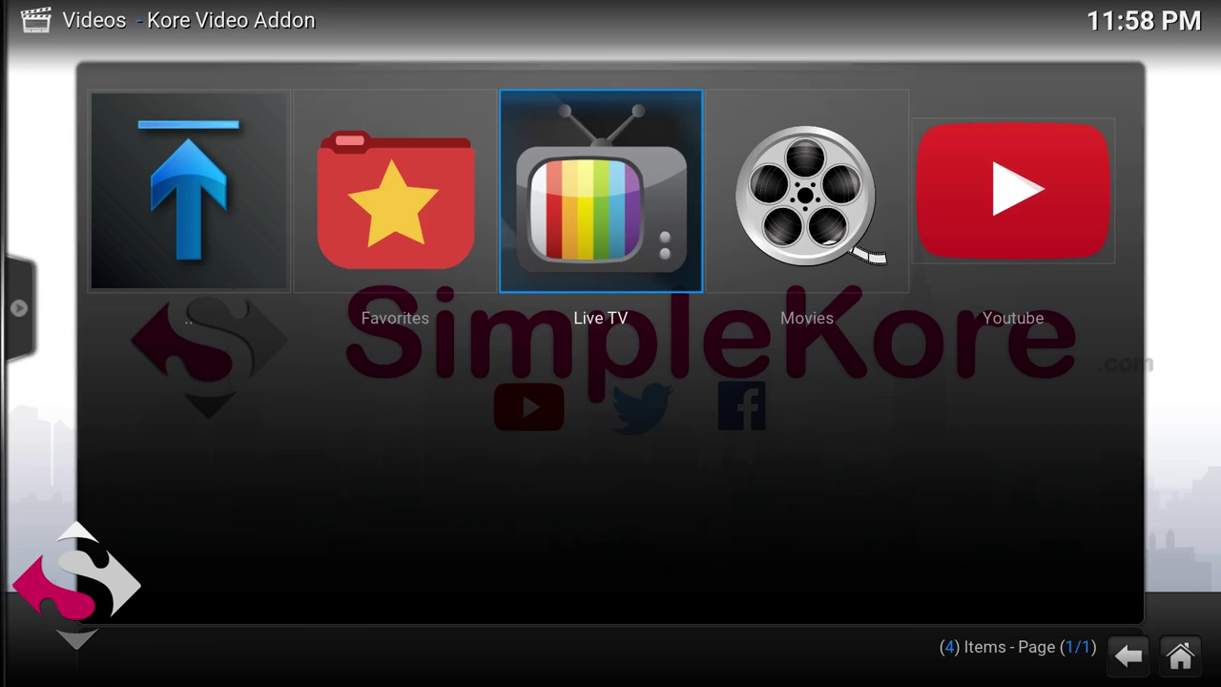
left_click(637, 265)
right_click(205, 153)
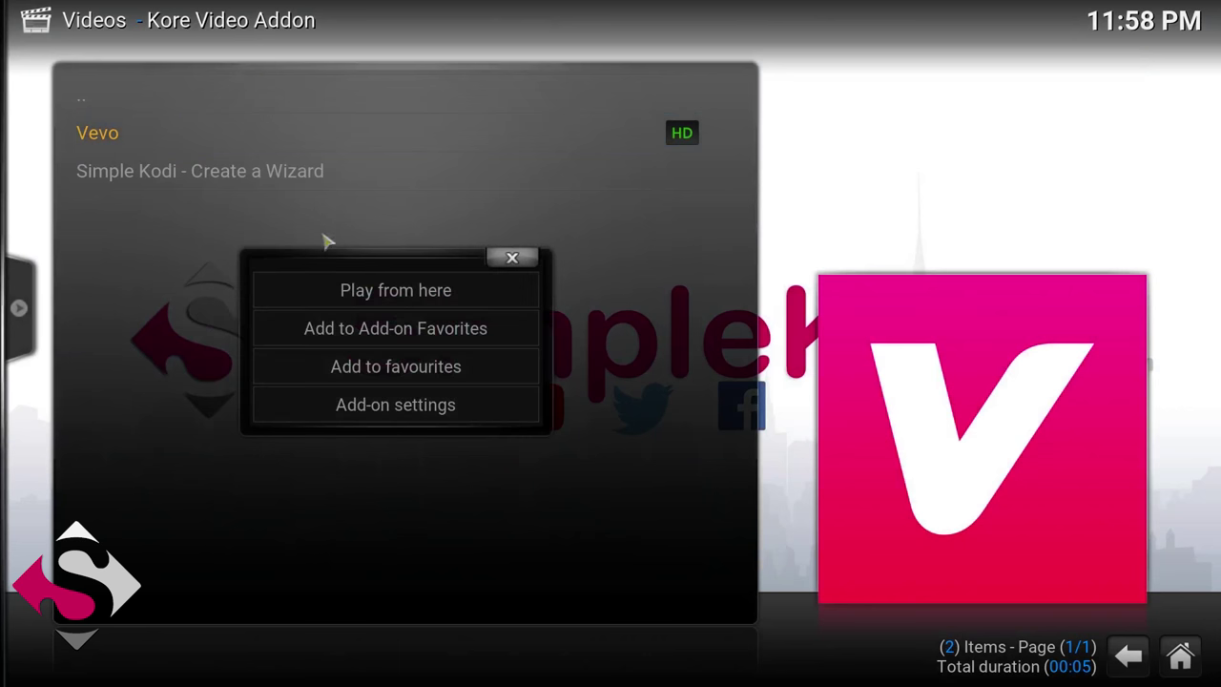
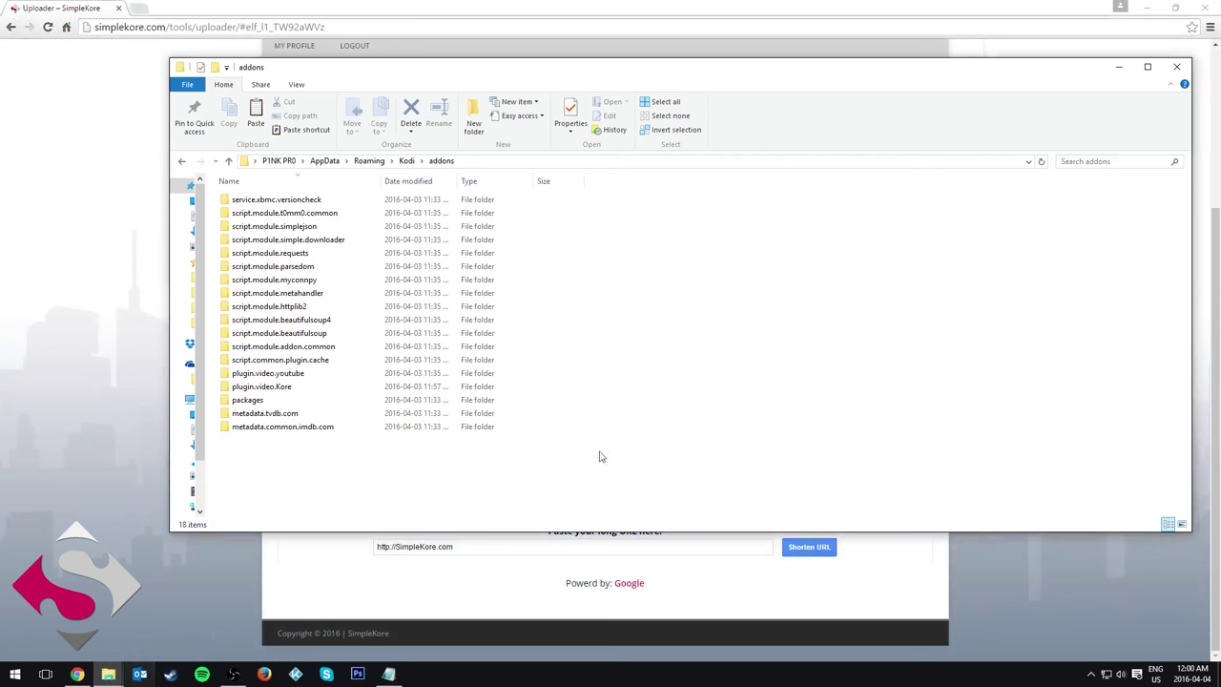
Step: Switch to File Explorer's SimpleKore - Video Addon V2 window, open movies.txt from Example\Movies and move its window aside
left_click(272, 538)
left_click(110, 674)
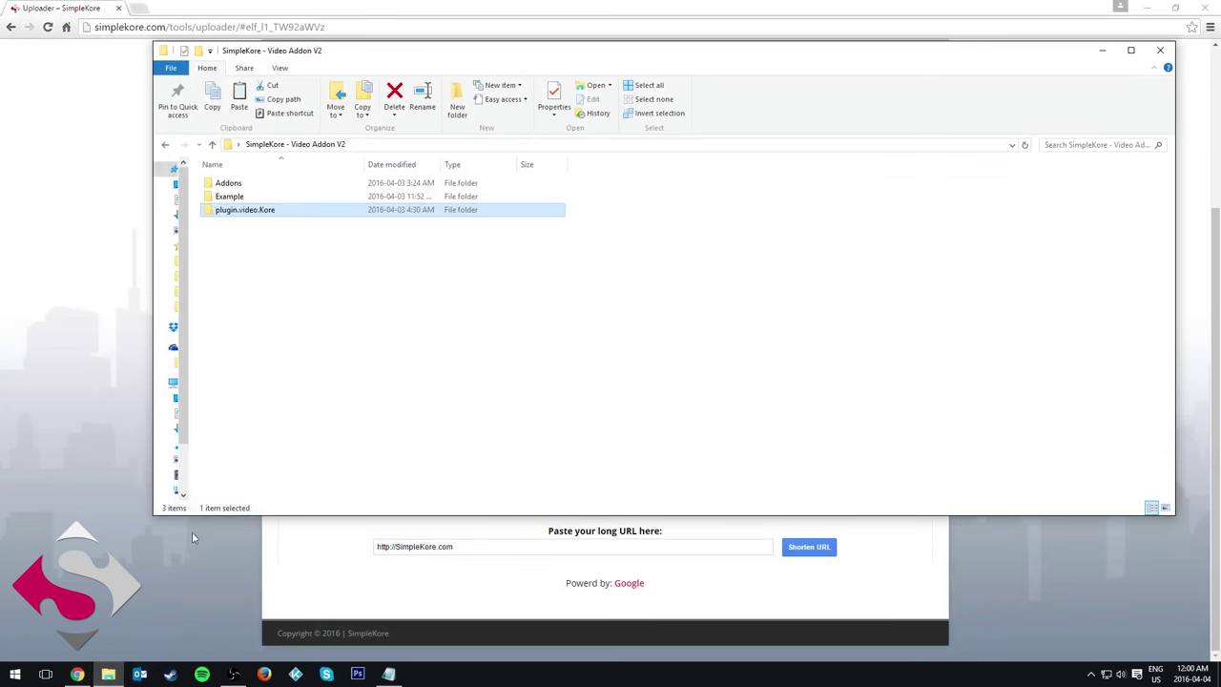
double_click(272, 196)
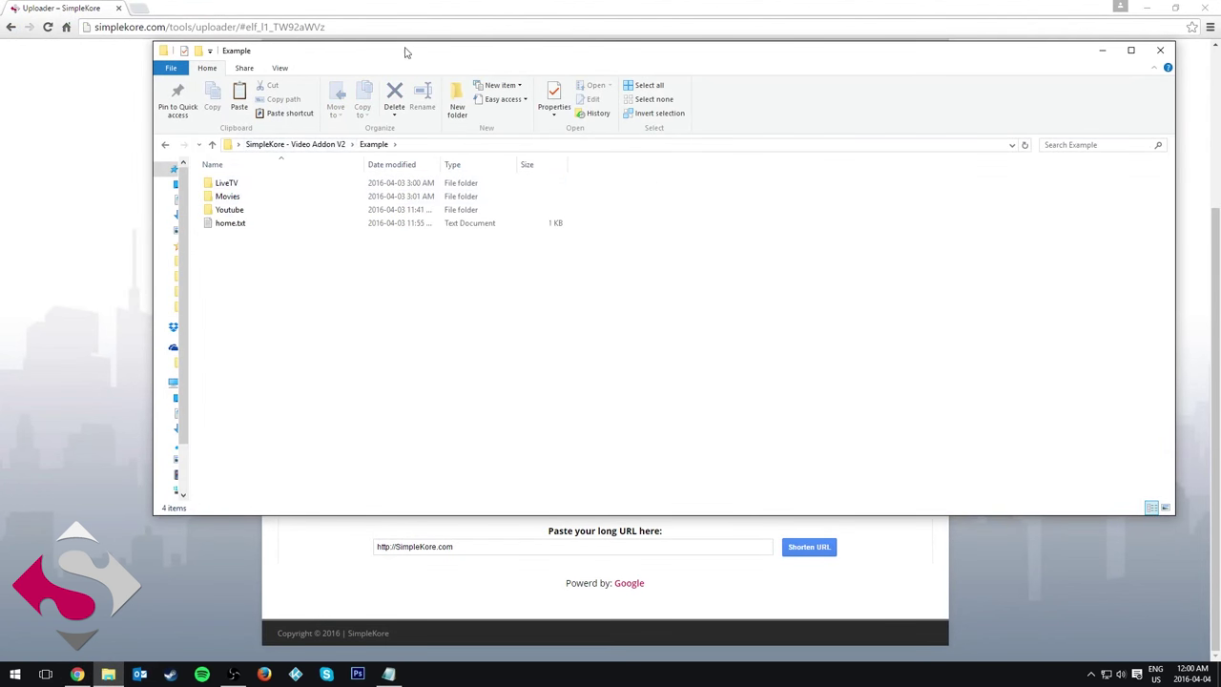
left_click_drag(407, 49, 490, 179)
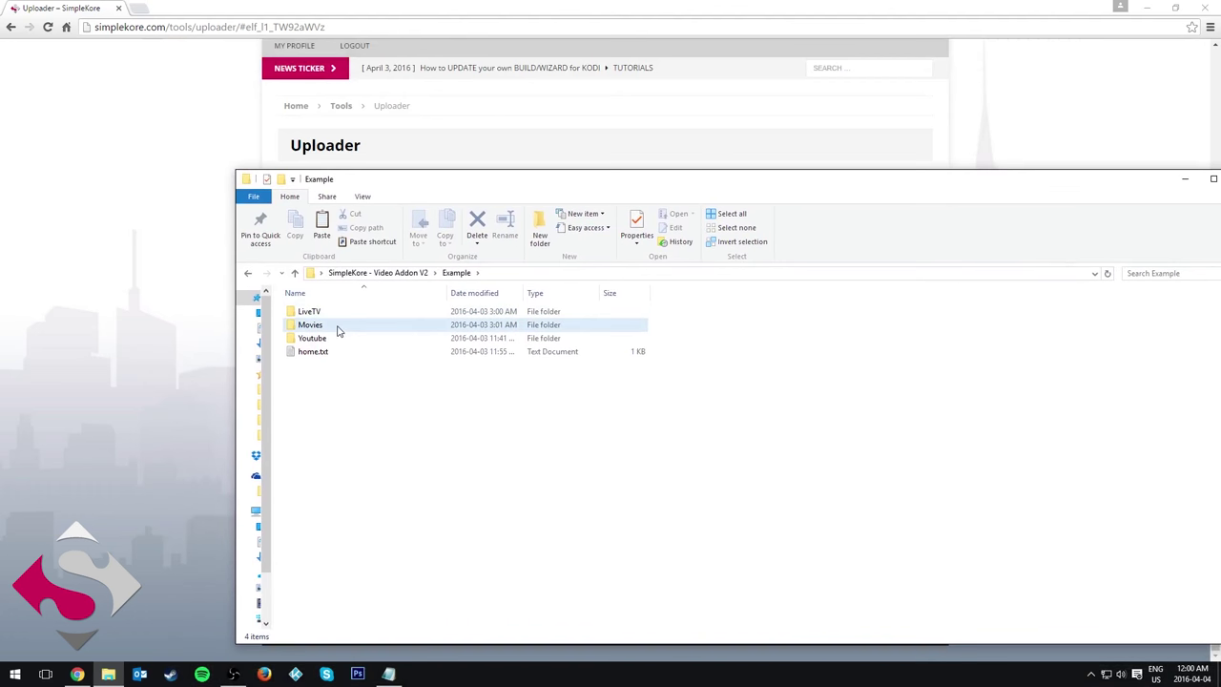
double_click(336, 325)
double_click(344, 313)
left_click_drag(336, 222, 304, 192)
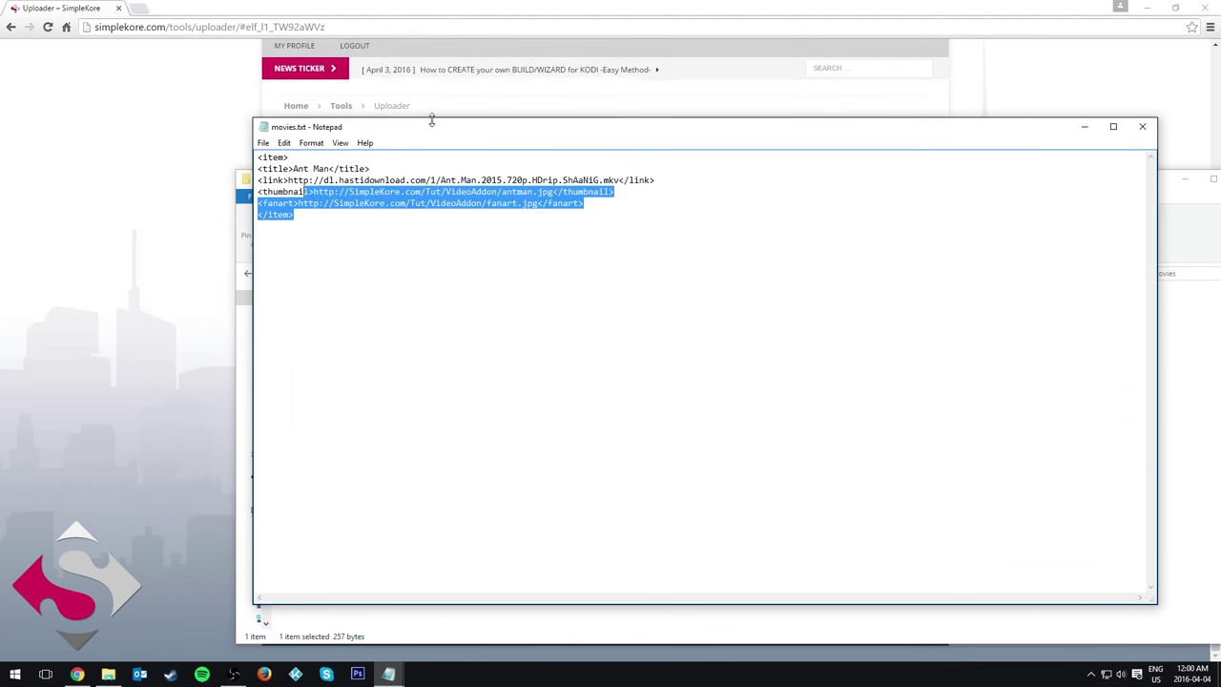
left_click_drag(501, 126, 650, 158)
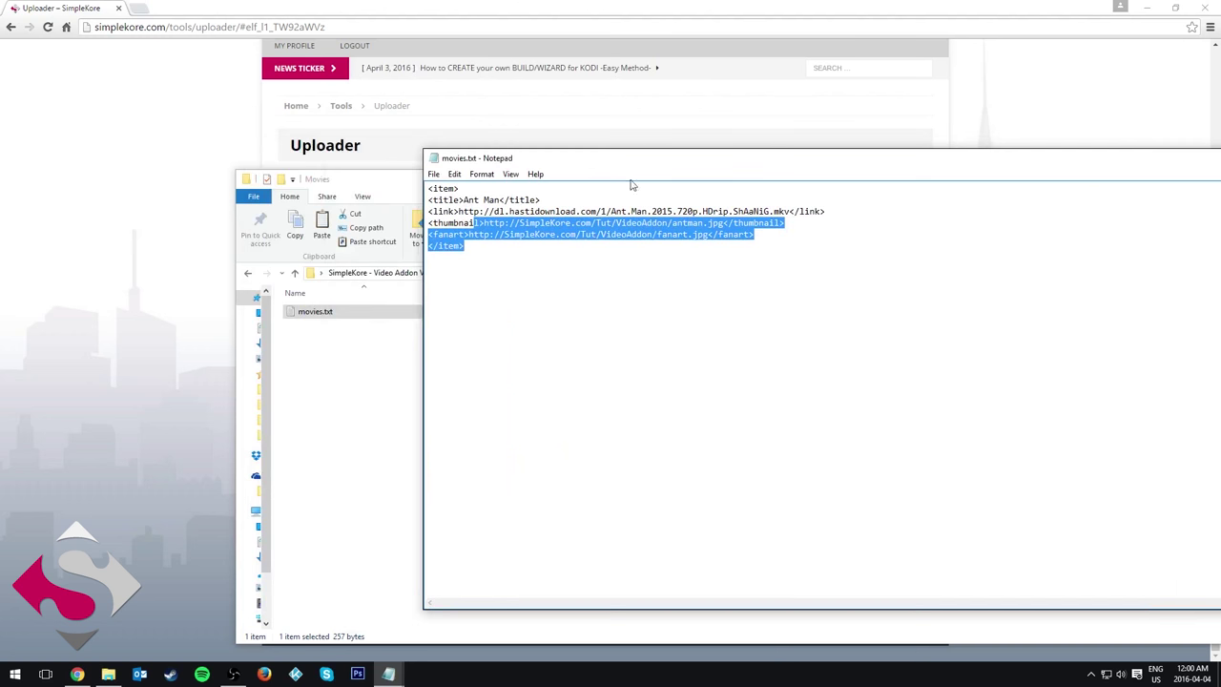
Step: Open live.txt from the Example\LiveTV folder and copy the whole Vevo item block
left_click(336, 368)
left_click(456, 273)
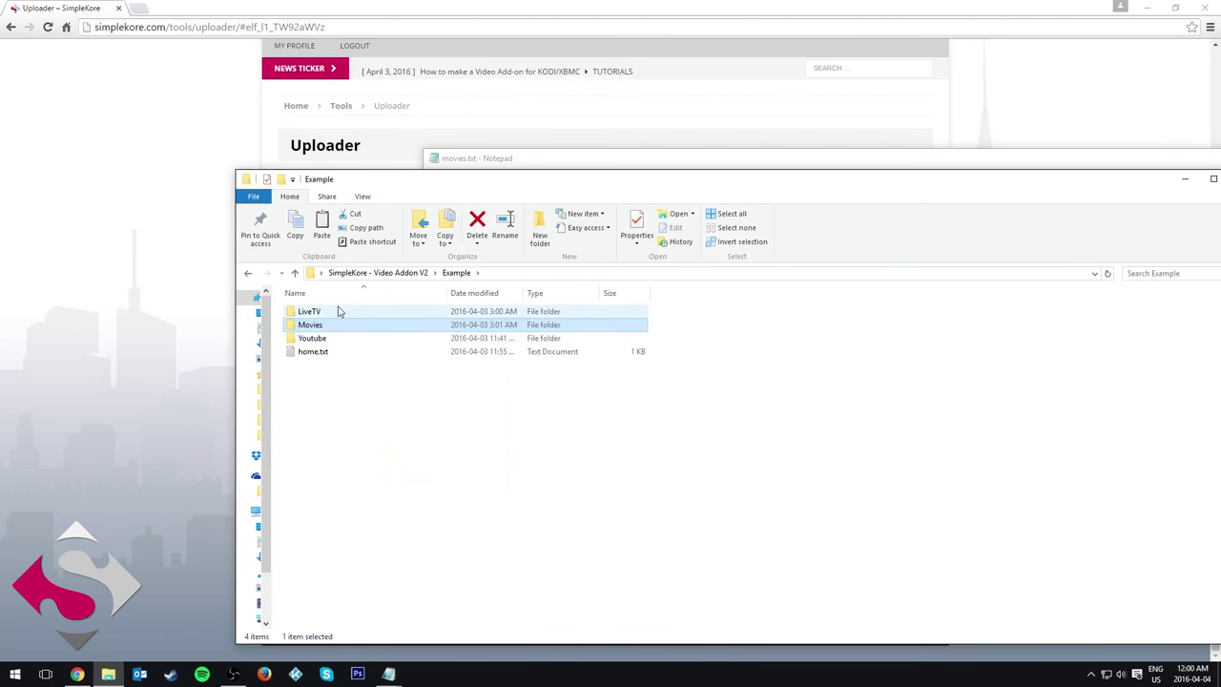
double_click(338, 312)
double_click(338, 313)
left_click_drag(320, 221, 227, 154)
key("ctrl+c")
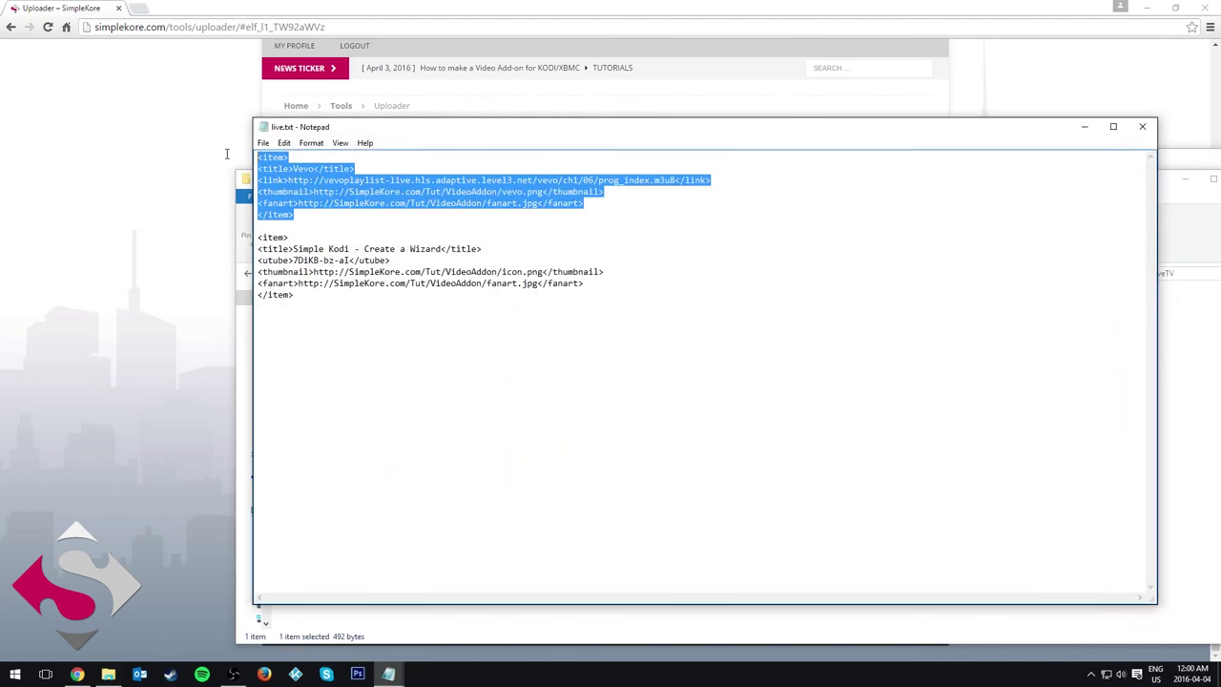
Step: Close live.txt and movies.txt and return to the Example folder
left_click(1142, 126)
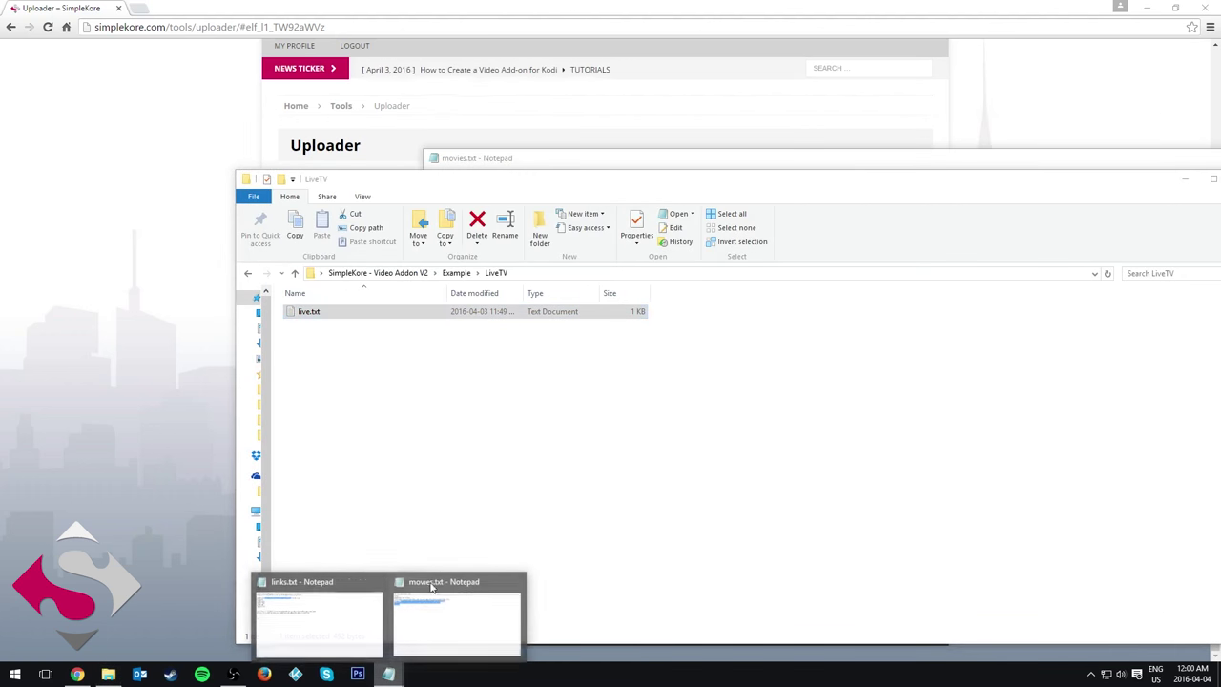
left_click(456, 273)
mouse_move(389, 674)
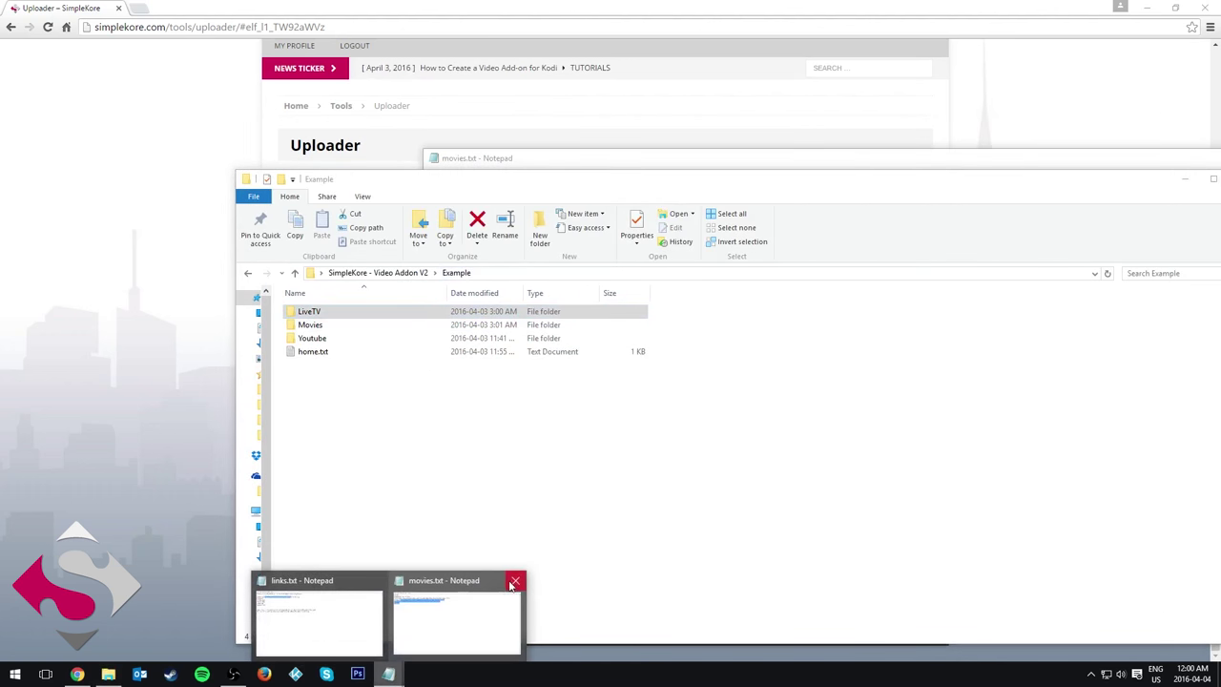
left_click(516, 580)
Step: Reopen movies.txt, paste the Vevo item block four times below the Ant Man item and select the last pasted lines
double_click(310, 325)
double_click(315, 311)
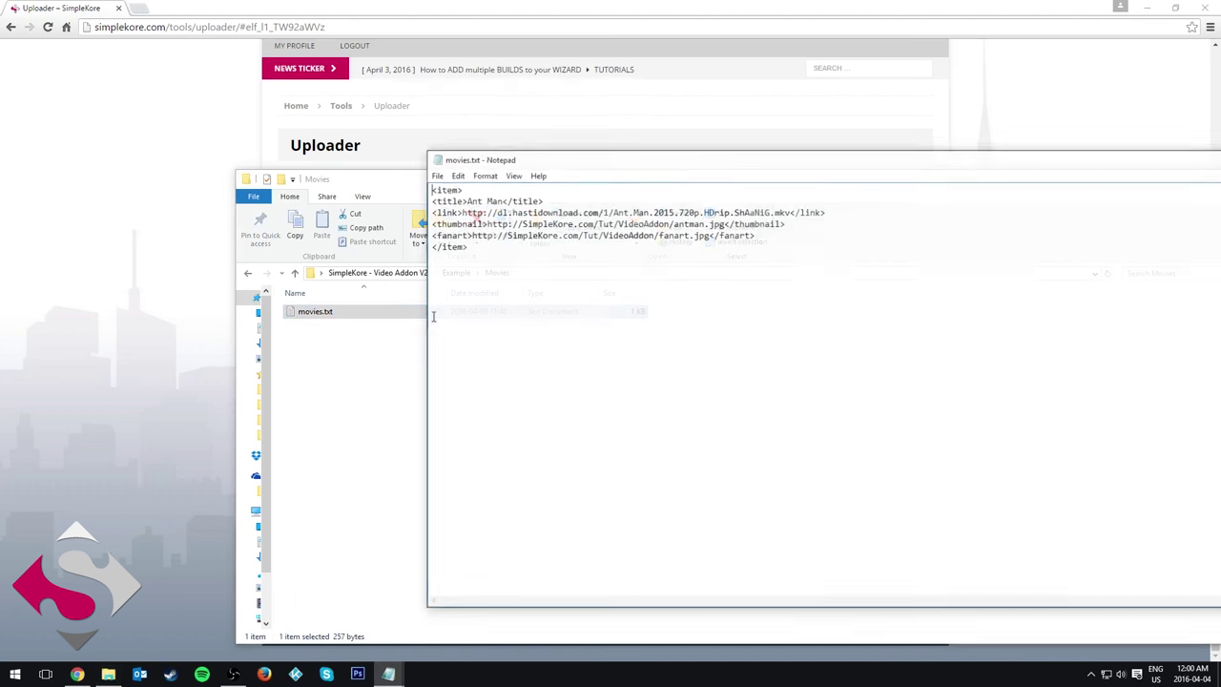
key("ctrl+v")
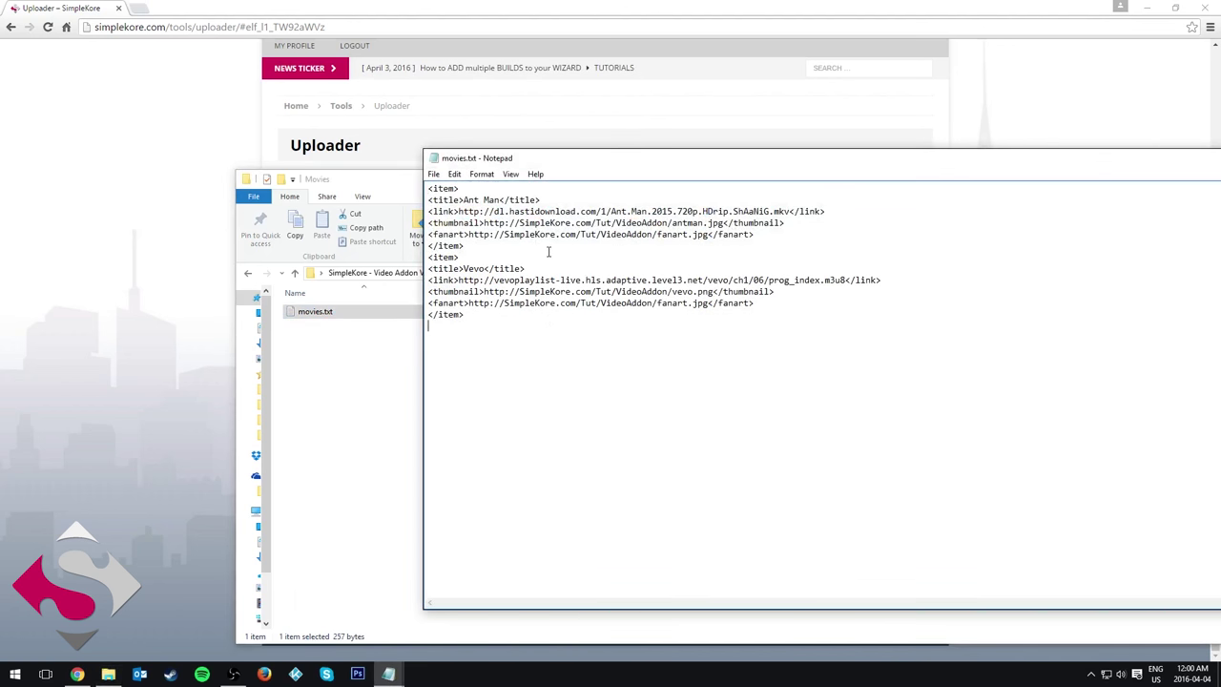
key("ctrl+v")
key("ctrl+v")
key("ctrl+v")
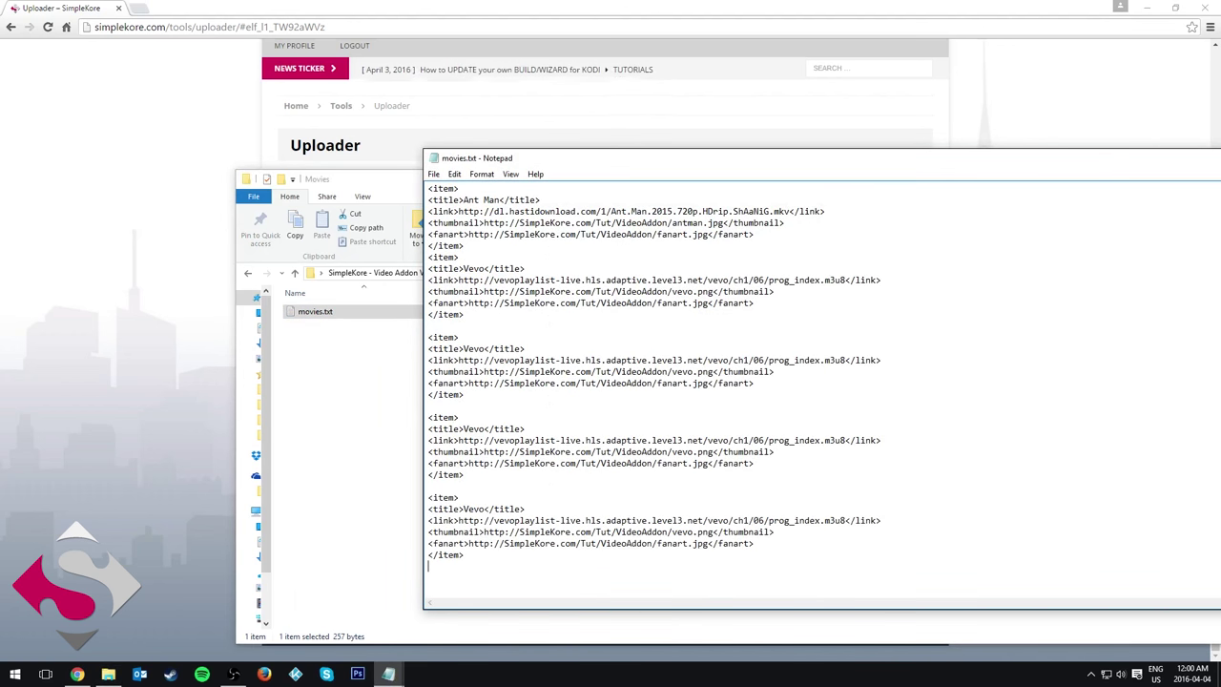
left_click_drag(494, 573, 424, 374)
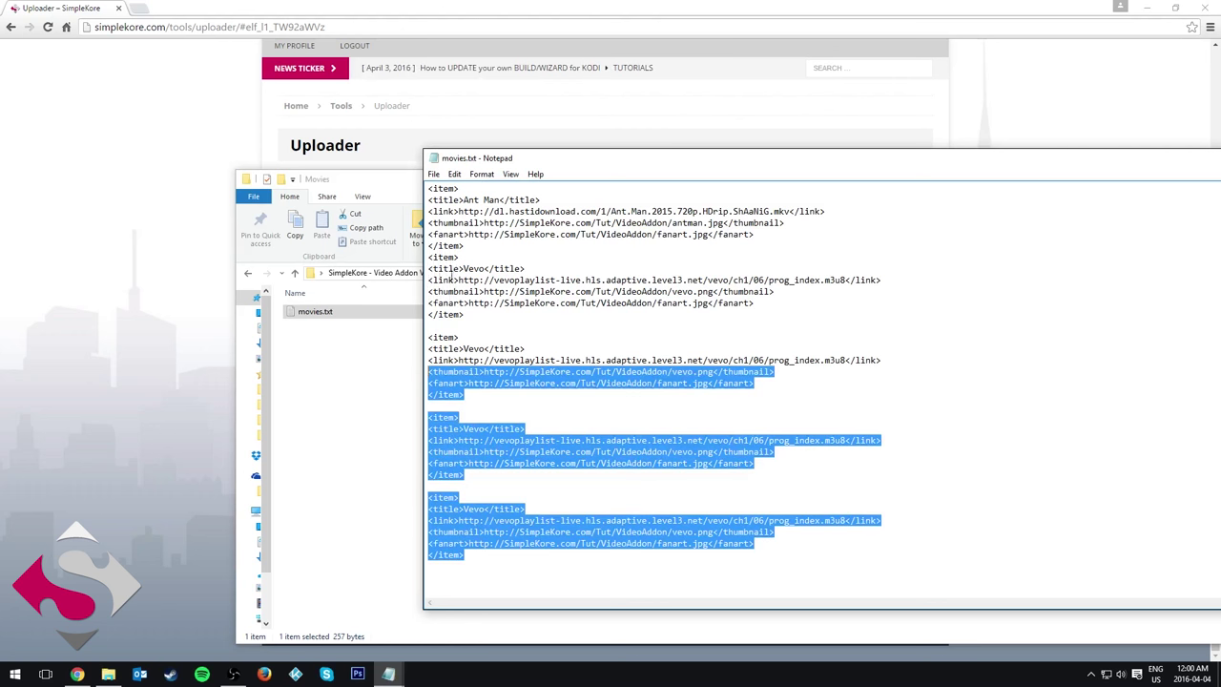
Step: Insert a blank line below the Ant Man item in movies.txt, save the file and close it
left_click(465, 246)
key("Return")
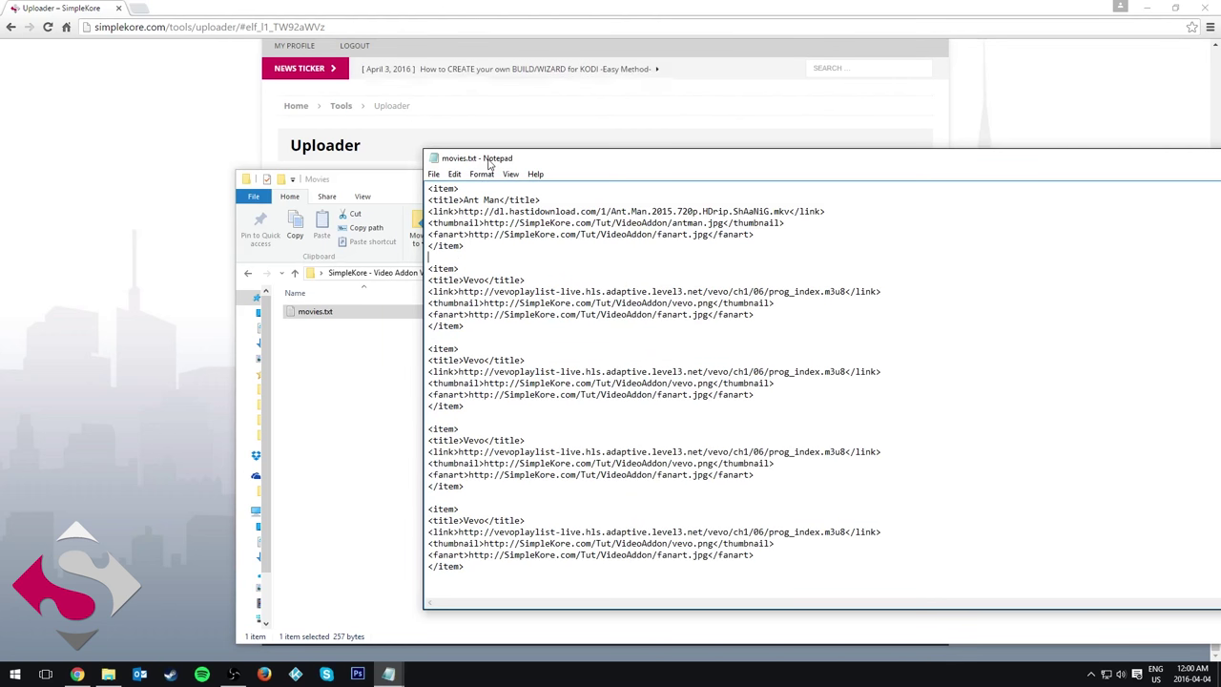
left_click_drag(487, 161, 366, 140)
left_click(313, 154)
left_click(334, 197)
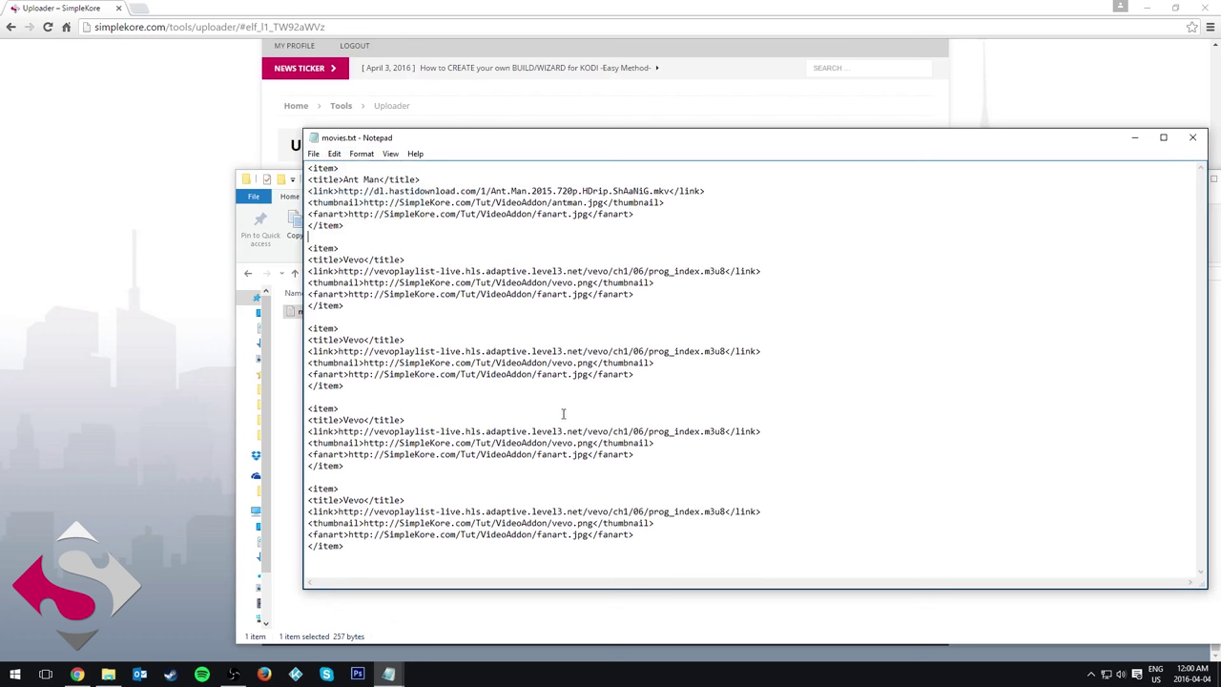
left_click(1193, 138)
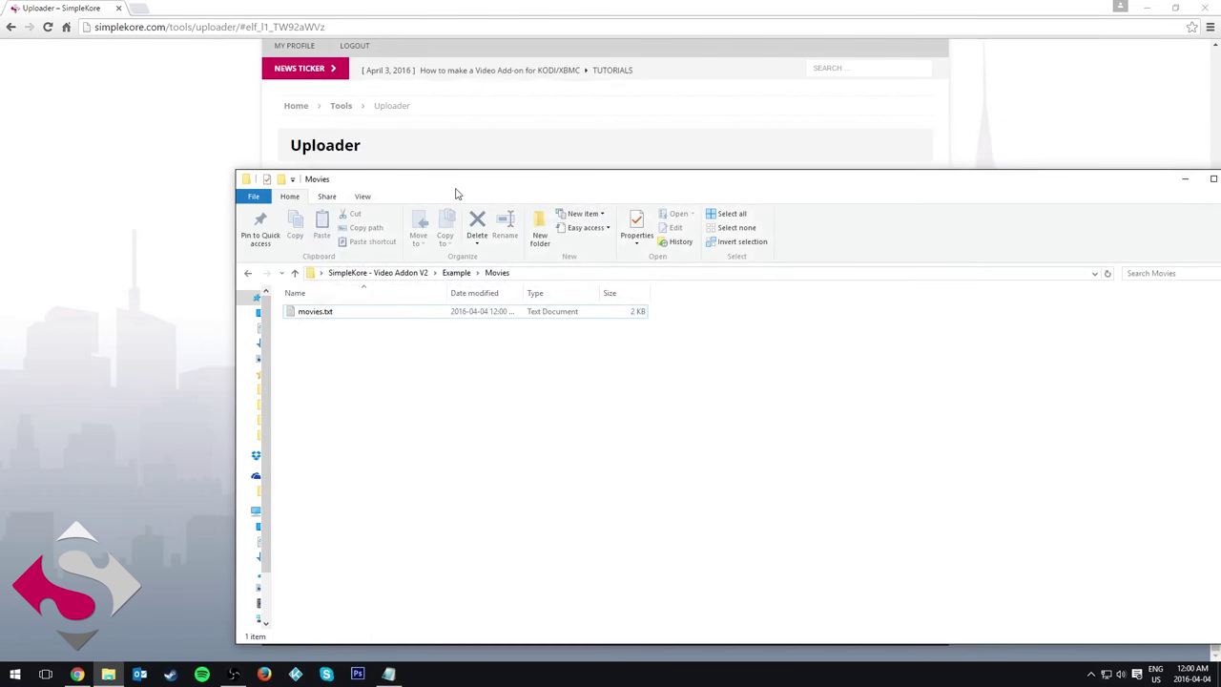
Step: Upload movies.txt from the Example\Movies folder to the Uploader's Tutorial/Movies folder, replacing the existing file
left_click_drag(455, 191, 879, 187)
left_click(749, 315)
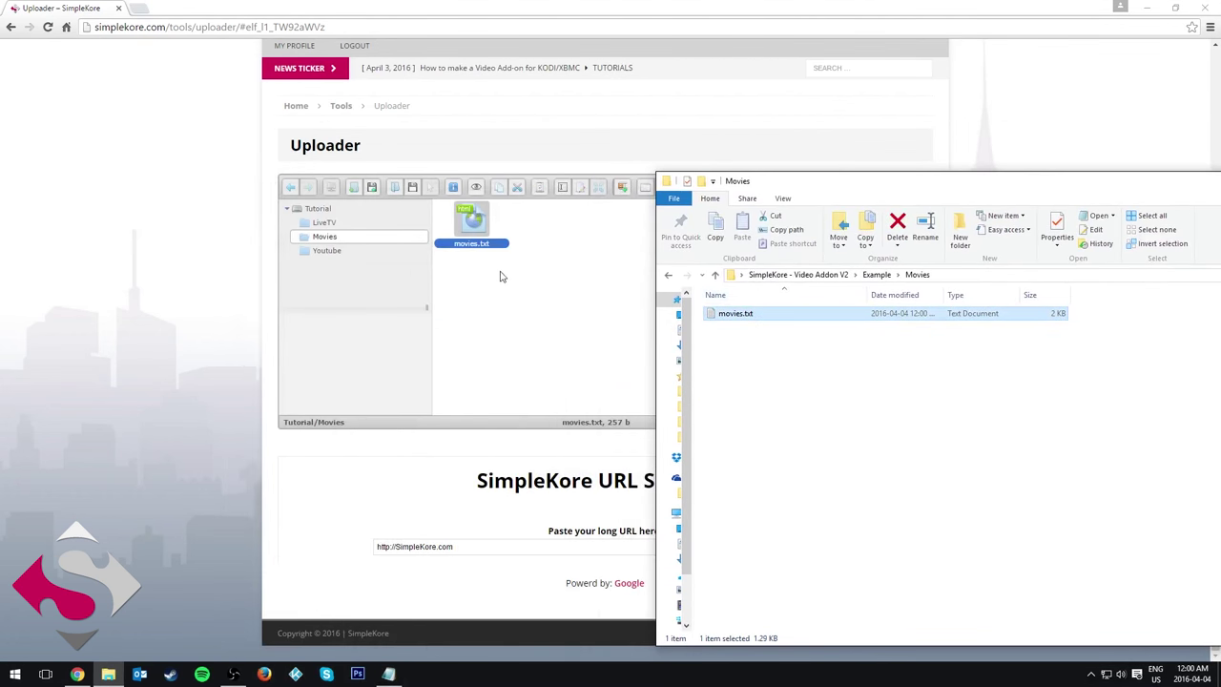
left_click_drag(783, 321, 584, 291)
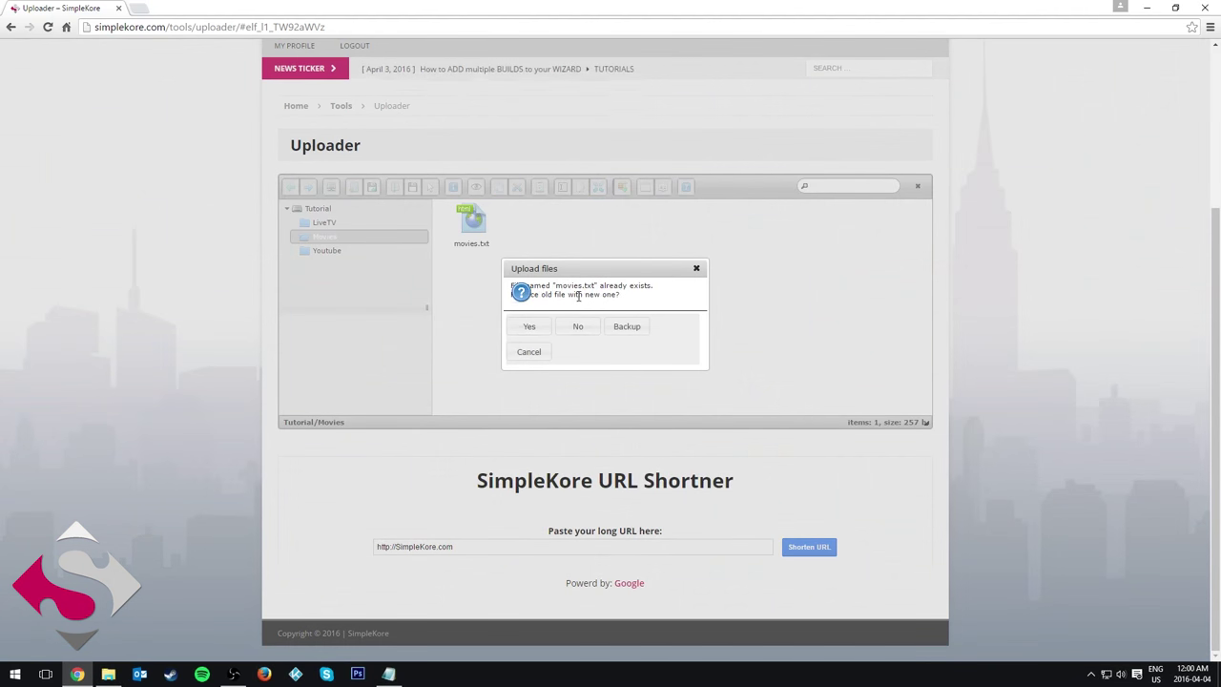
left_click(530, 327)
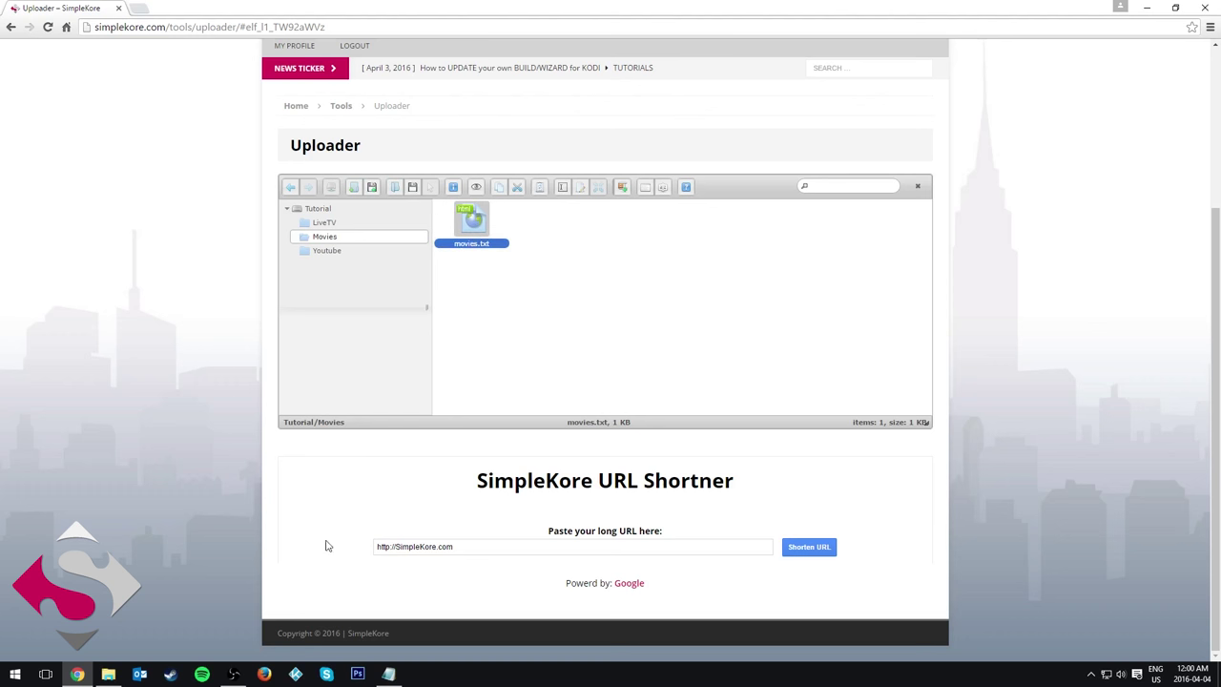
Step: Switch to Kodi and open the Movies section of Kore Video Addon to check its items
left_click(296, 673)
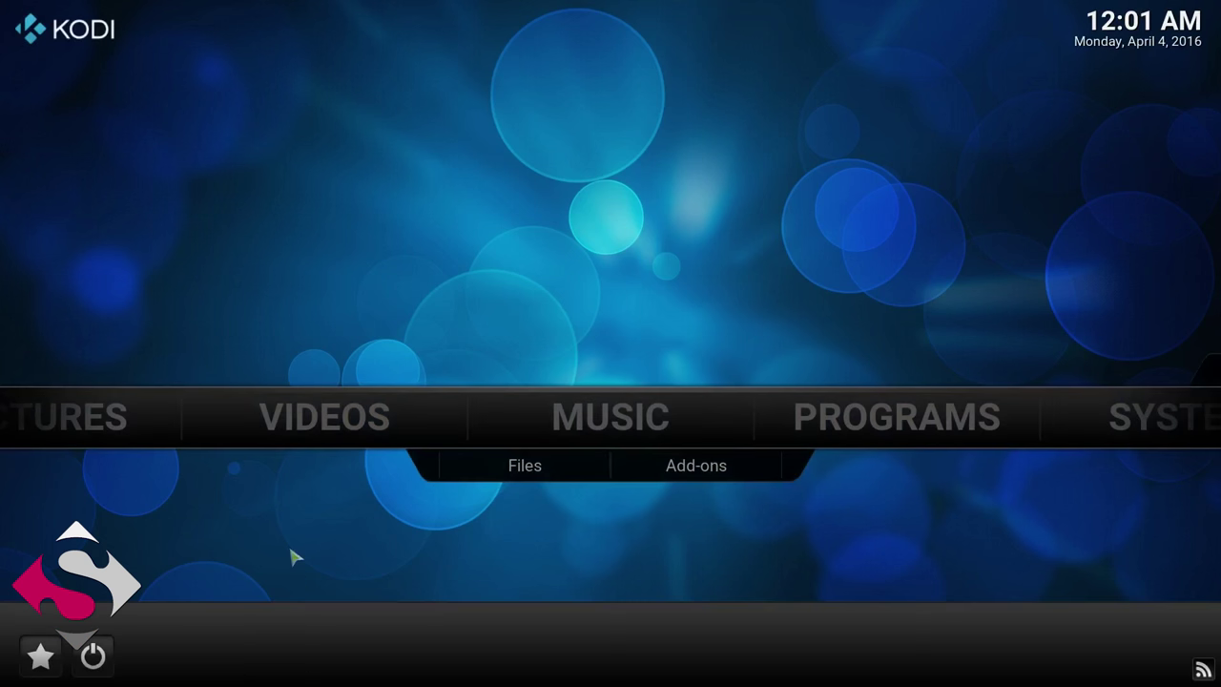
left_click(295, 425)
left_click(242, 175)
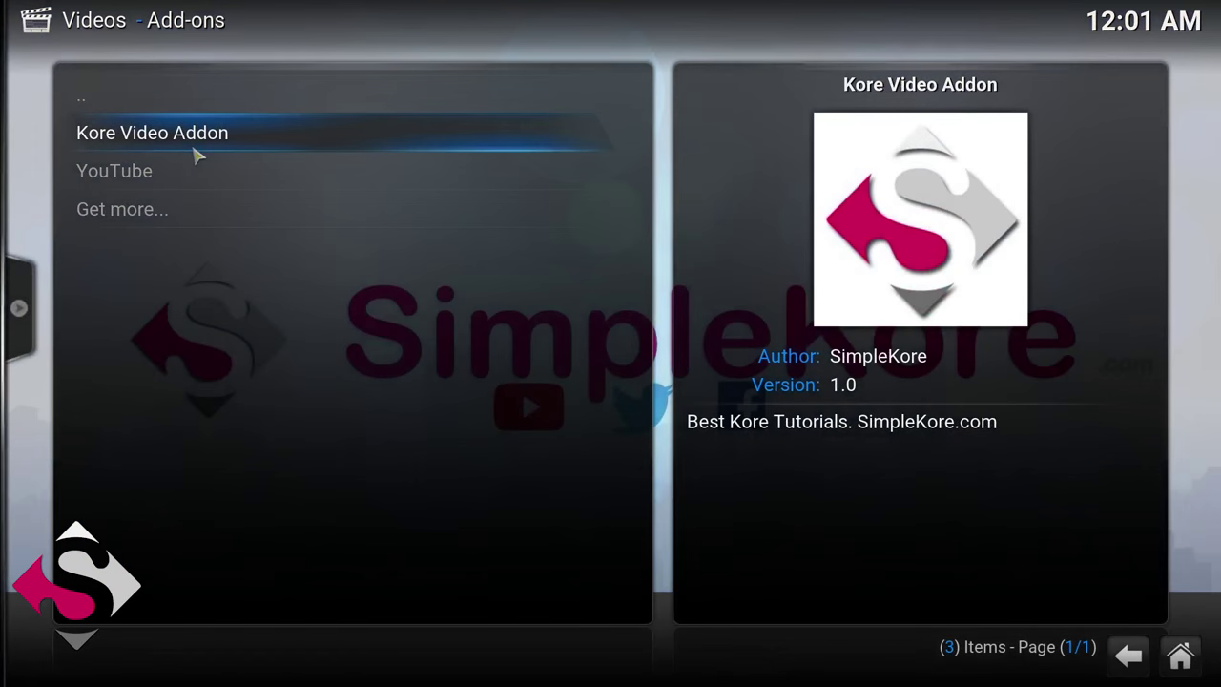
left_click(196, 156)
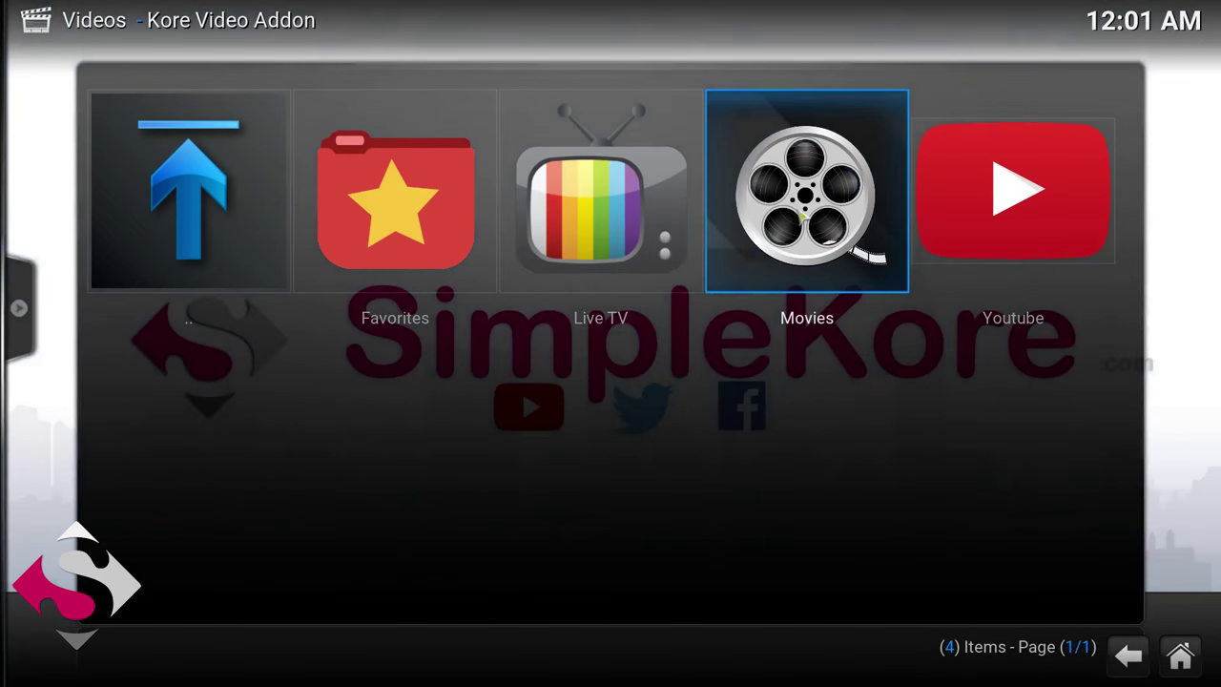
left_click(800, 214)
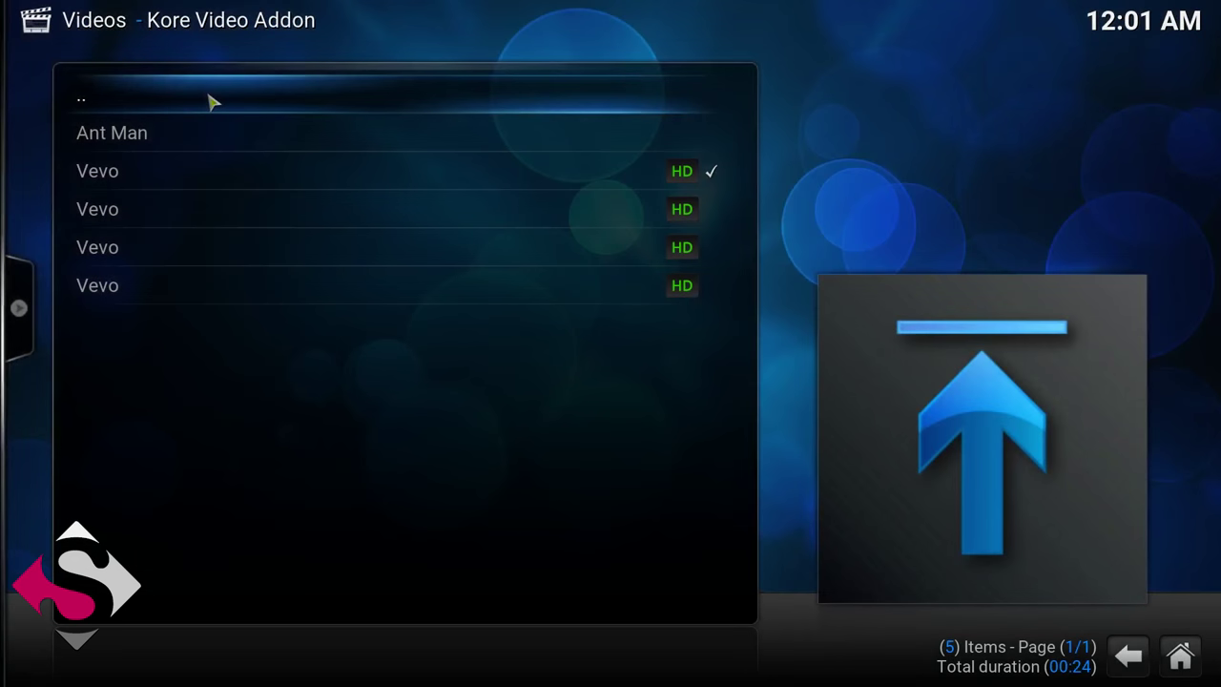
Step: Leave the Movies list and exit Kodi, returning to the Example folder in File Explorer
left_click(212, 101)
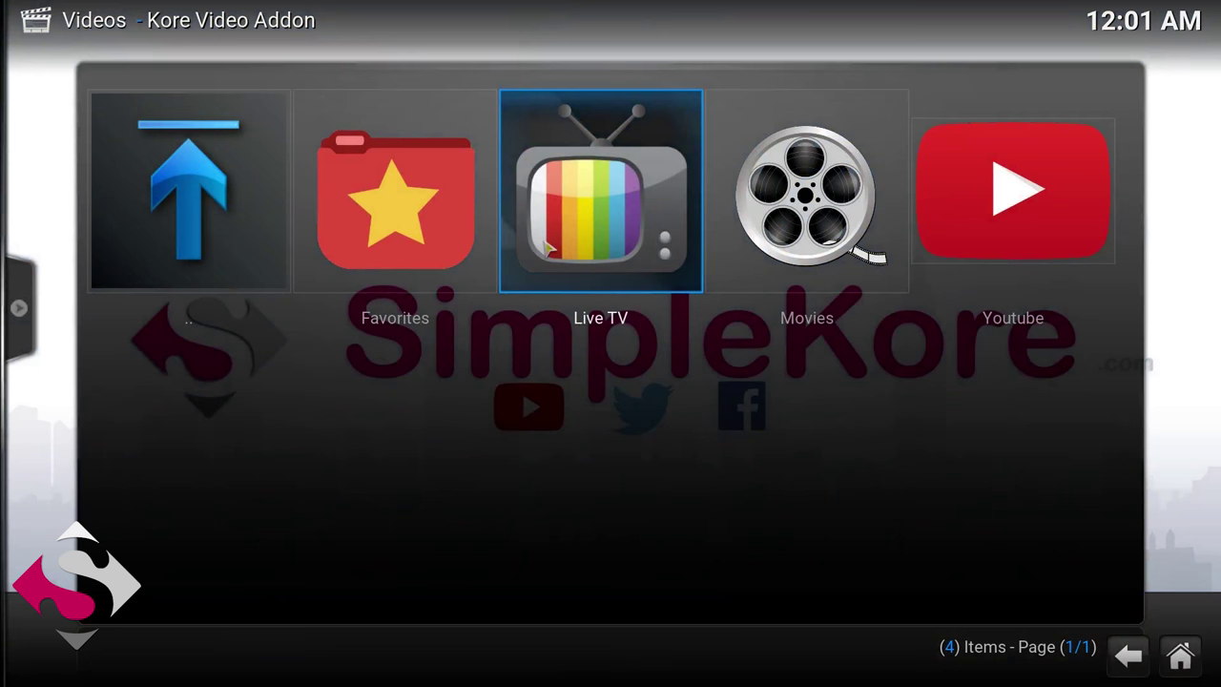
key("s")
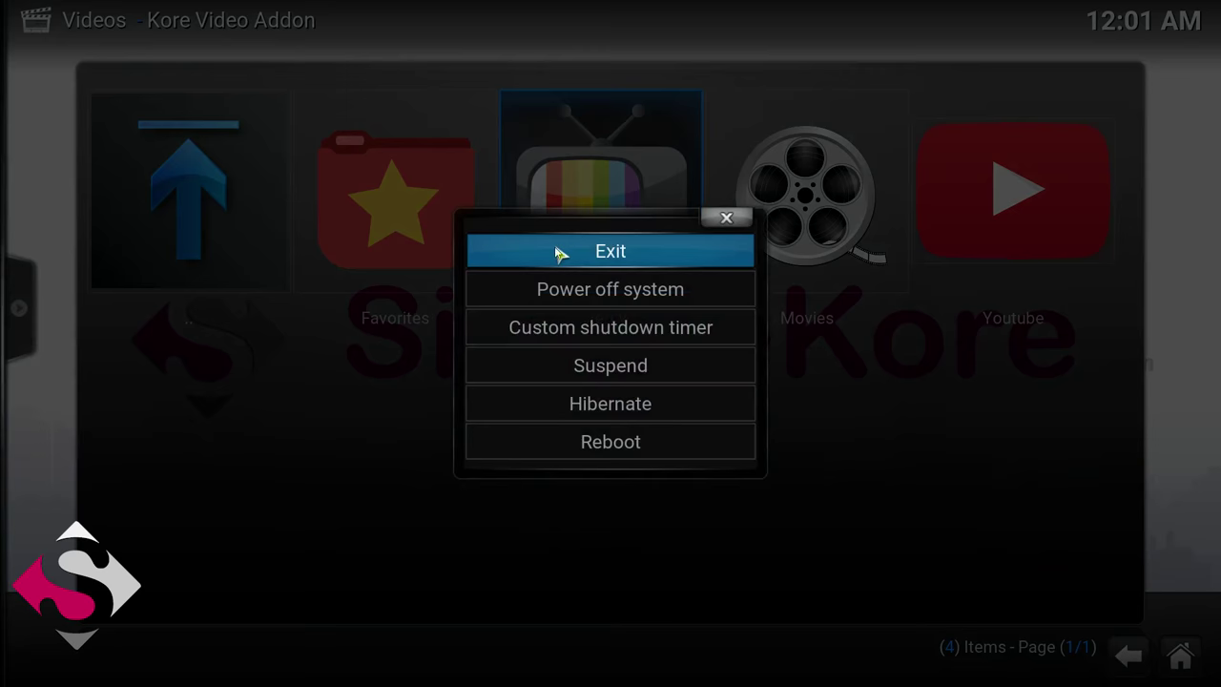
left_click(560, 253)
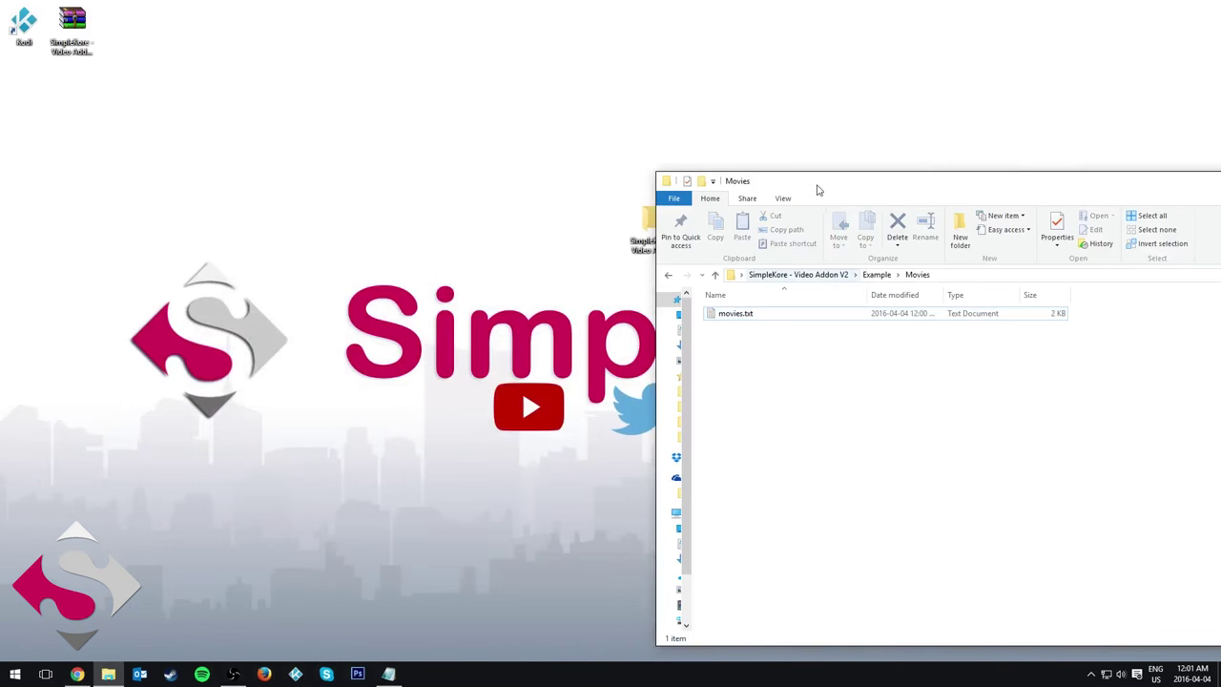
left_click_drag(817, 190, 324, 118)
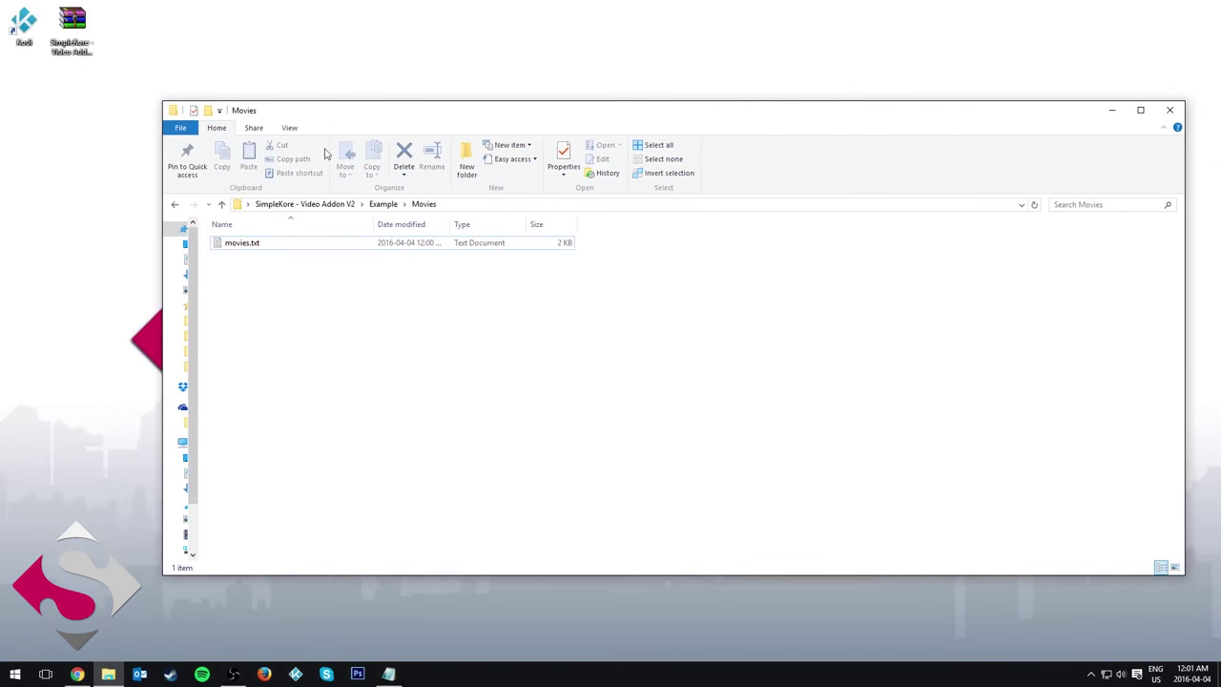
left_click(383, 204)
right_click(278, 426)
mouse_move(337, 576)
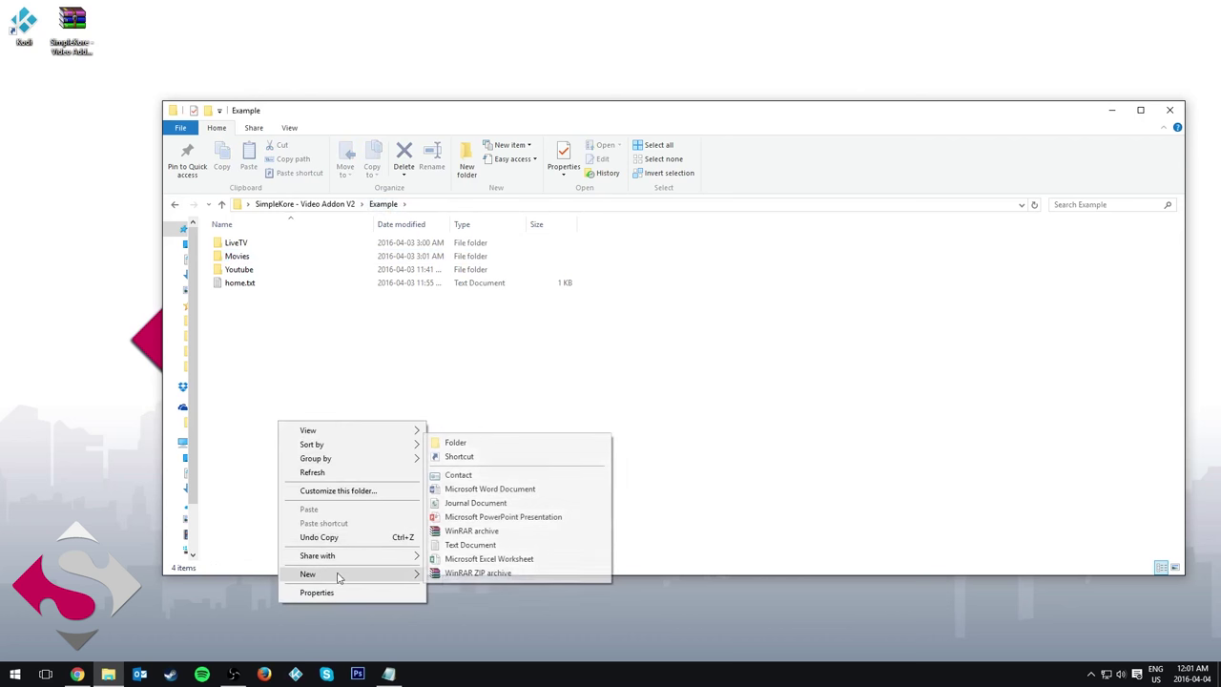
left_click(491, 545)
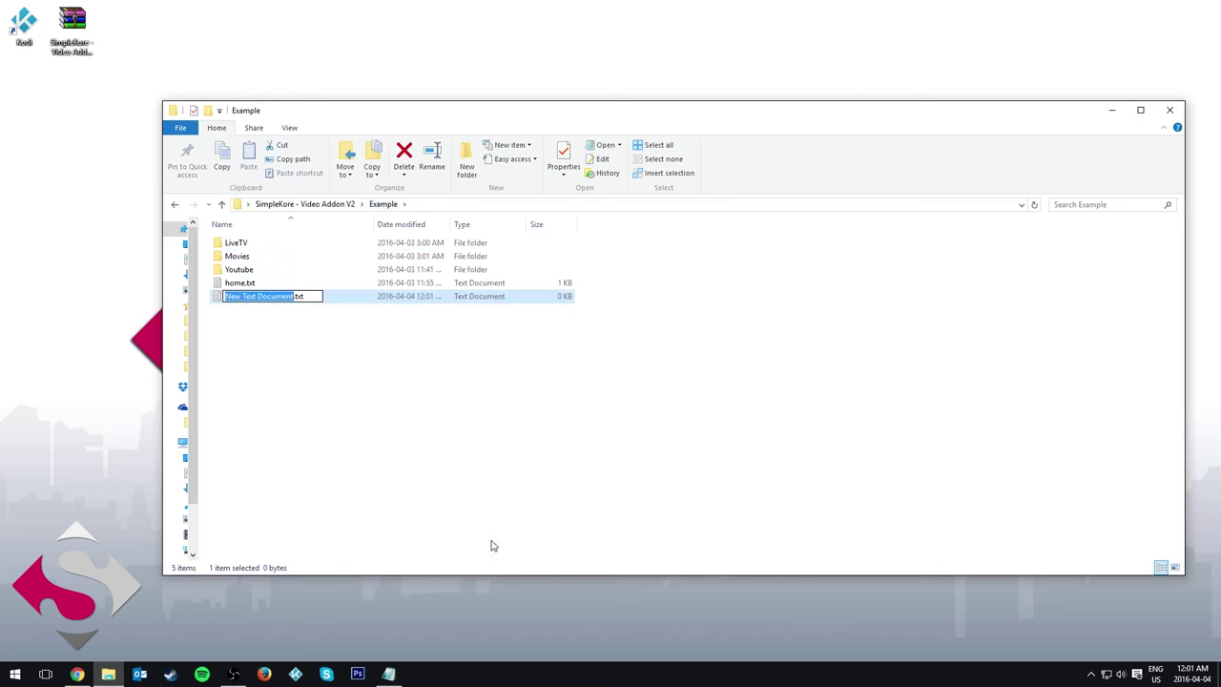
type("tVsHO")
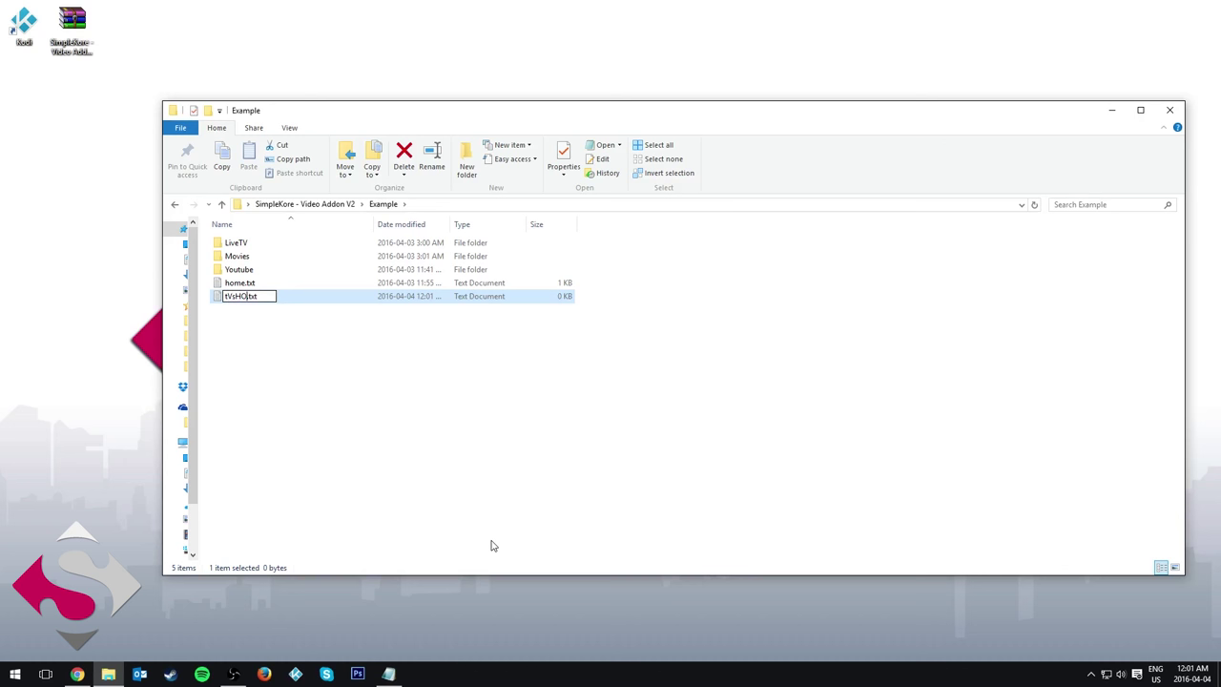
key("BackSpace")
key("BackSpace")
type("VsHOIW")
key("Return")
right_click(334, 299)
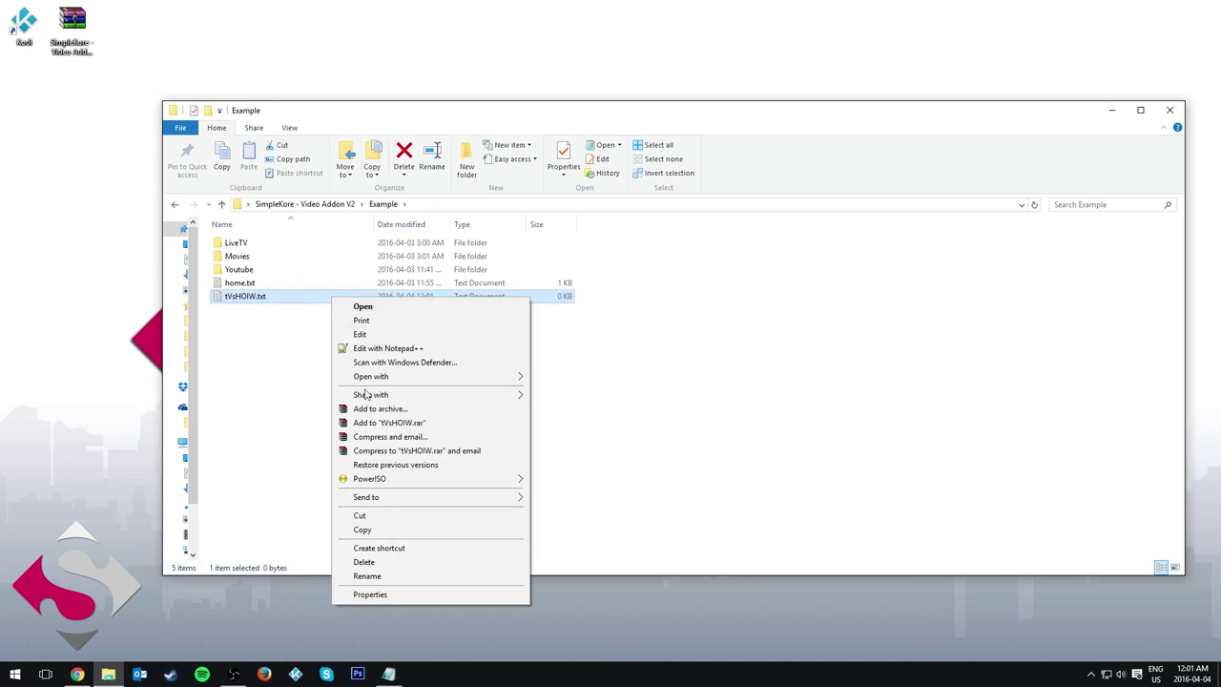
left_click(396, 561)
Step: Create a new folder named TvShows in the Example folder
right_click(359, 397)
mouse_move(421, 549)
left_click(531, 419)
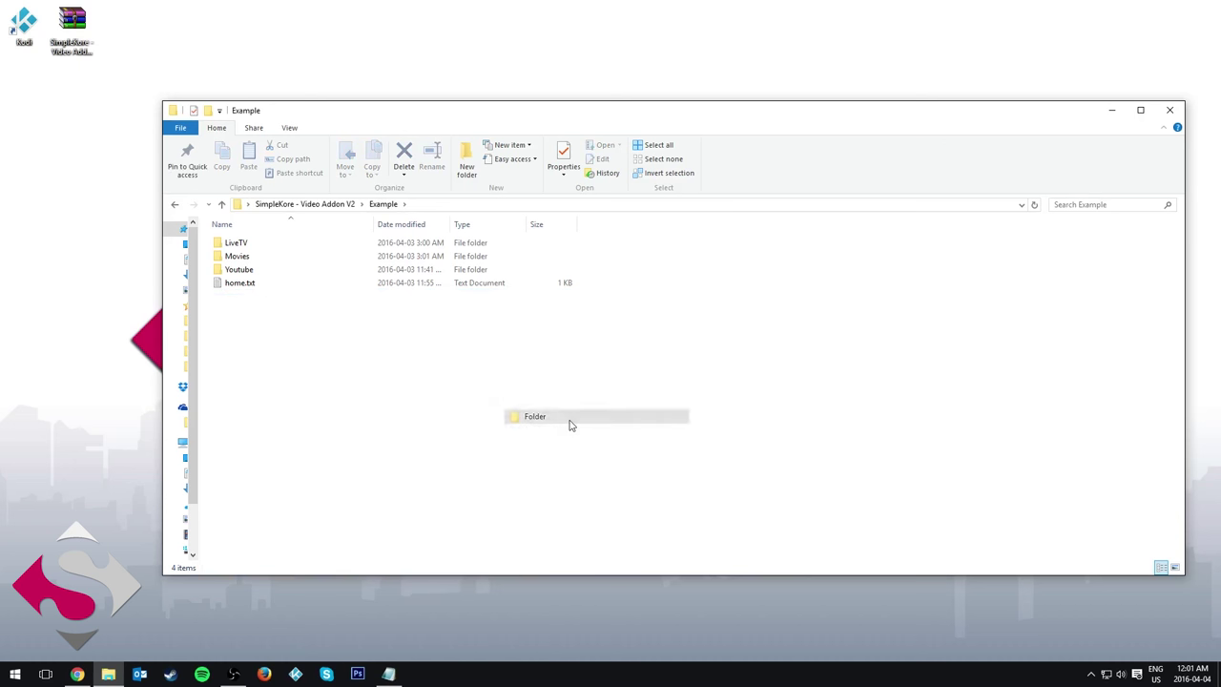
type("Tv")
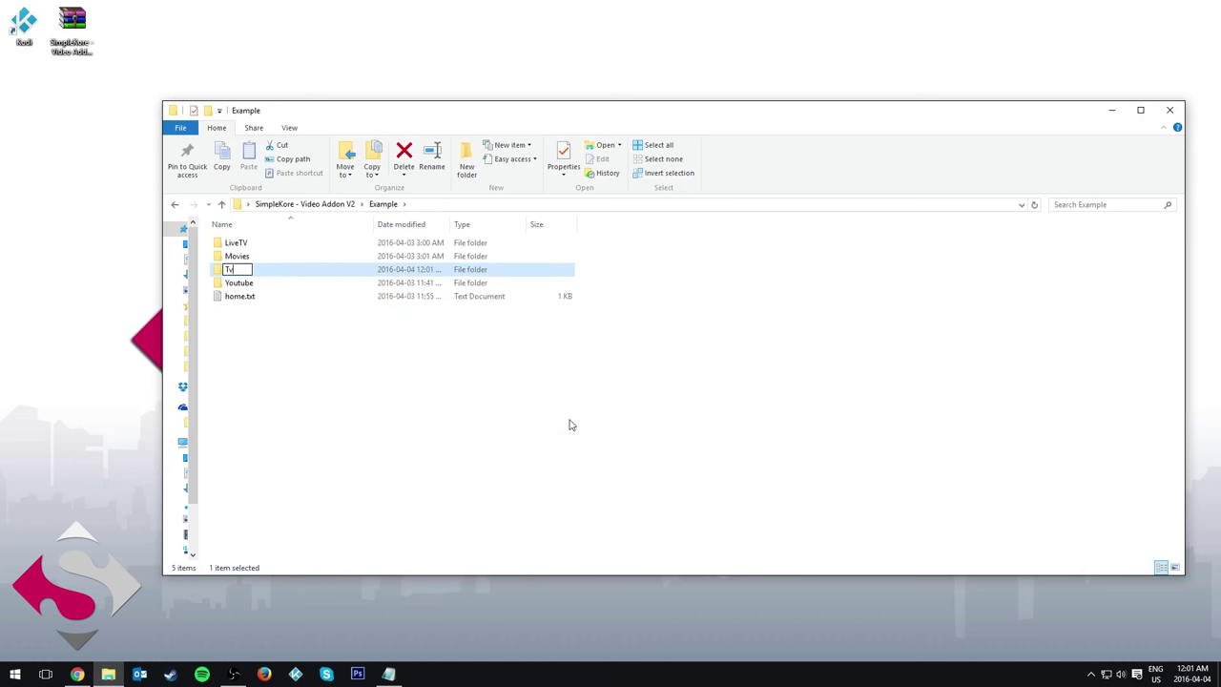
type("Shows")
key("Return")
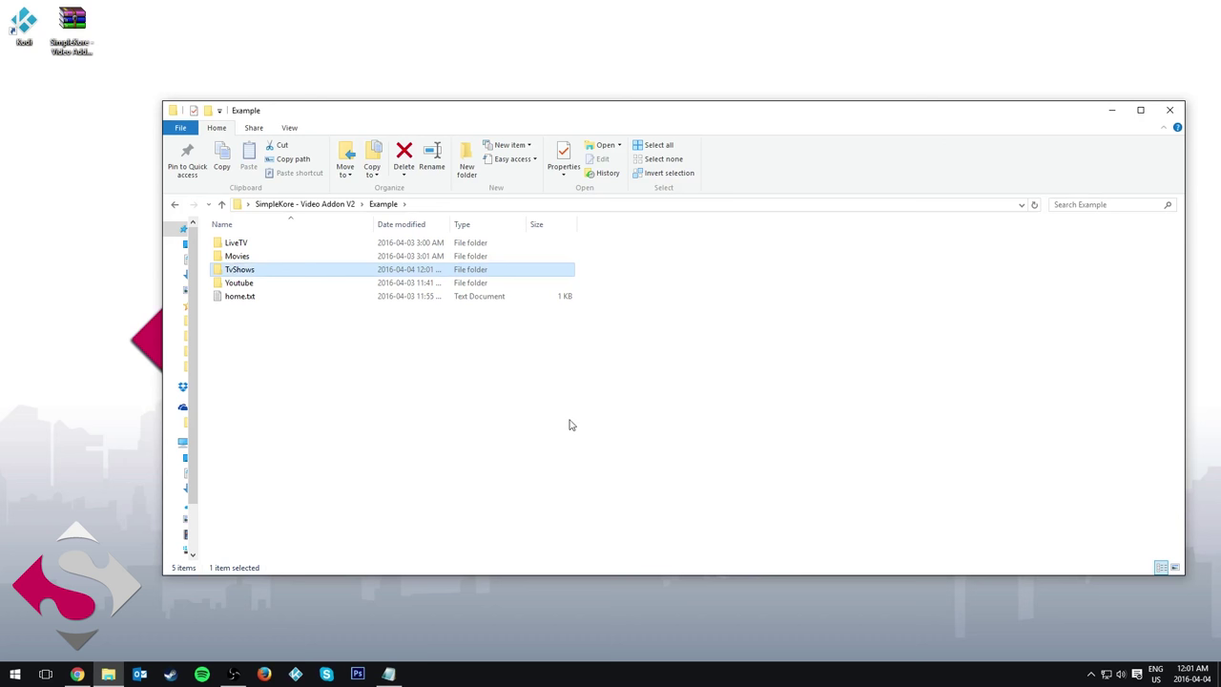
Step: Create another new folder named 2 in the Example folder
right_click(475, 441)
mouse_move(541, 596)
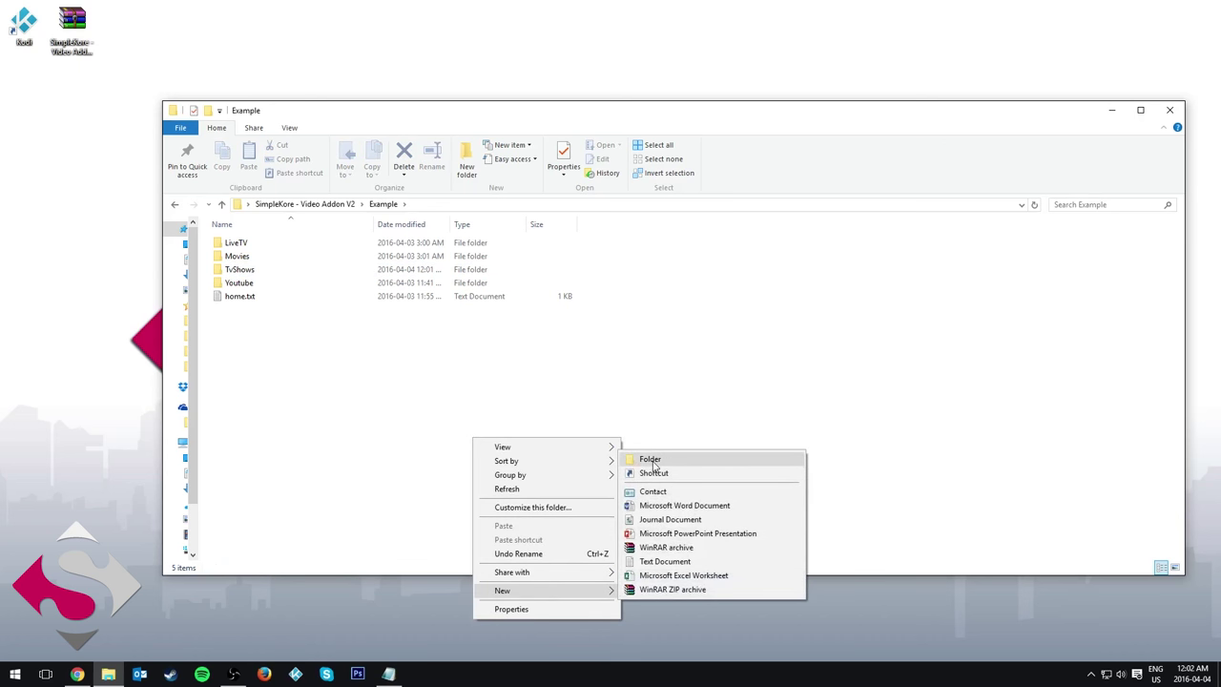
left_click(647, 459)
type("Se")
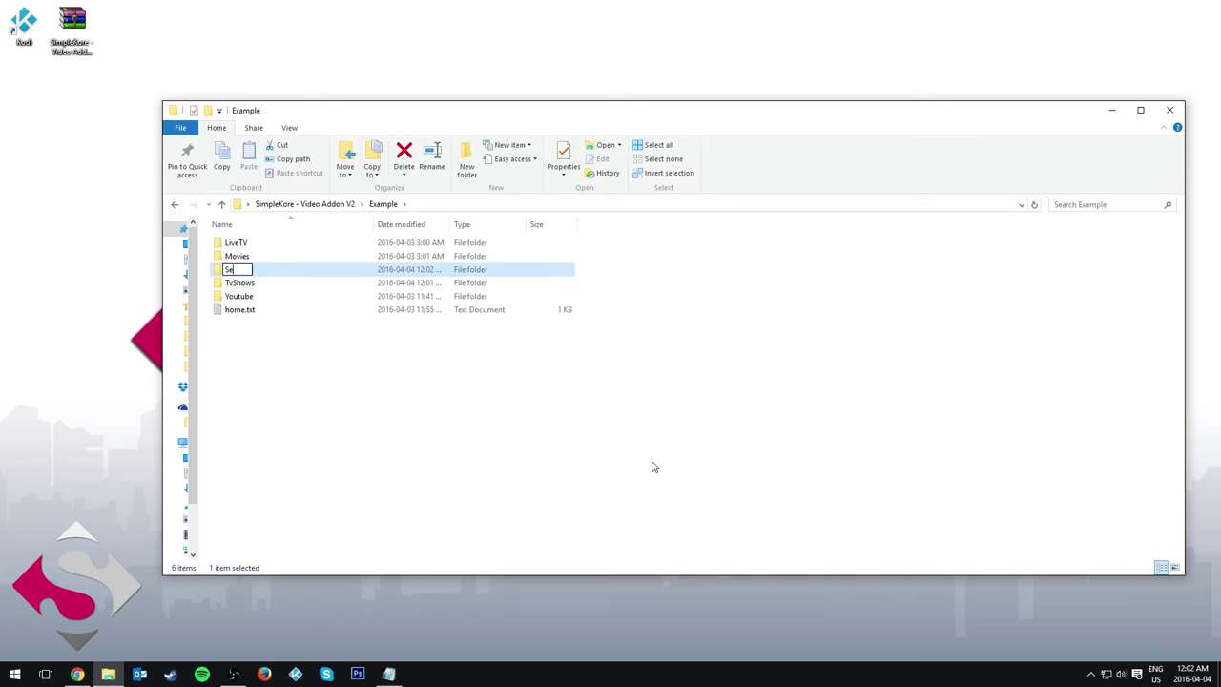
type("2")
key("Return")
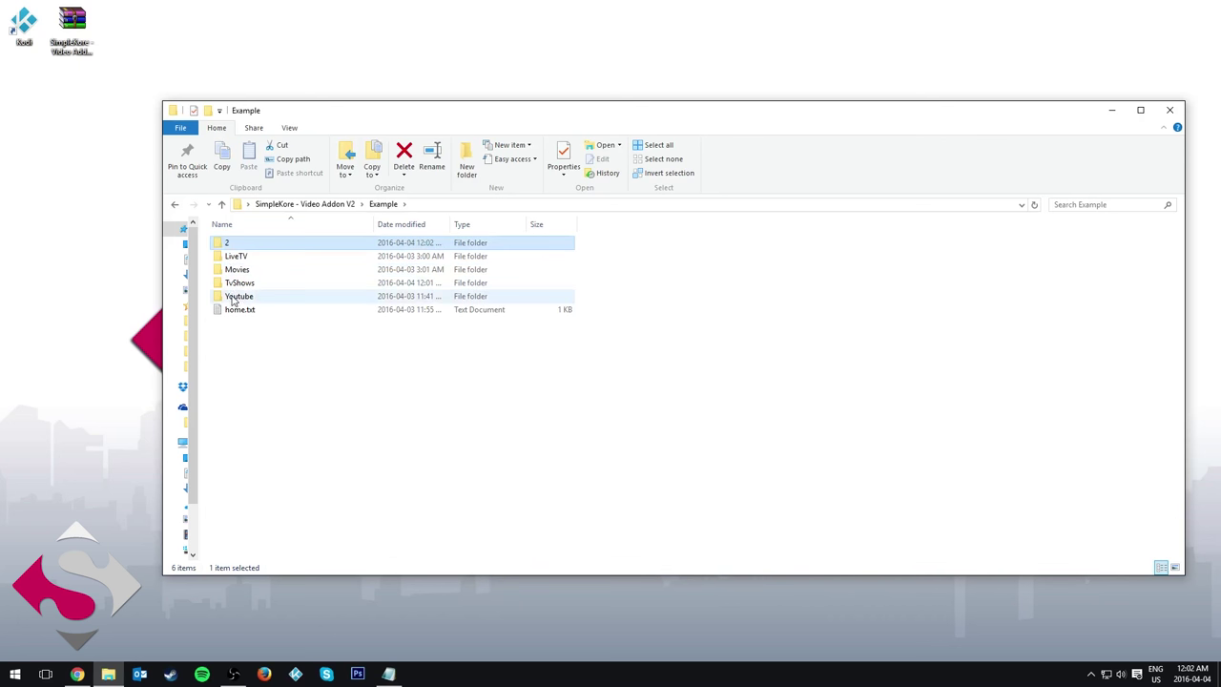
Step: Move the TvShows folder into folder 2, check it there and return to the Example folder
left_click_drag(238, 284, 300, 247)
double_click(300, 244)
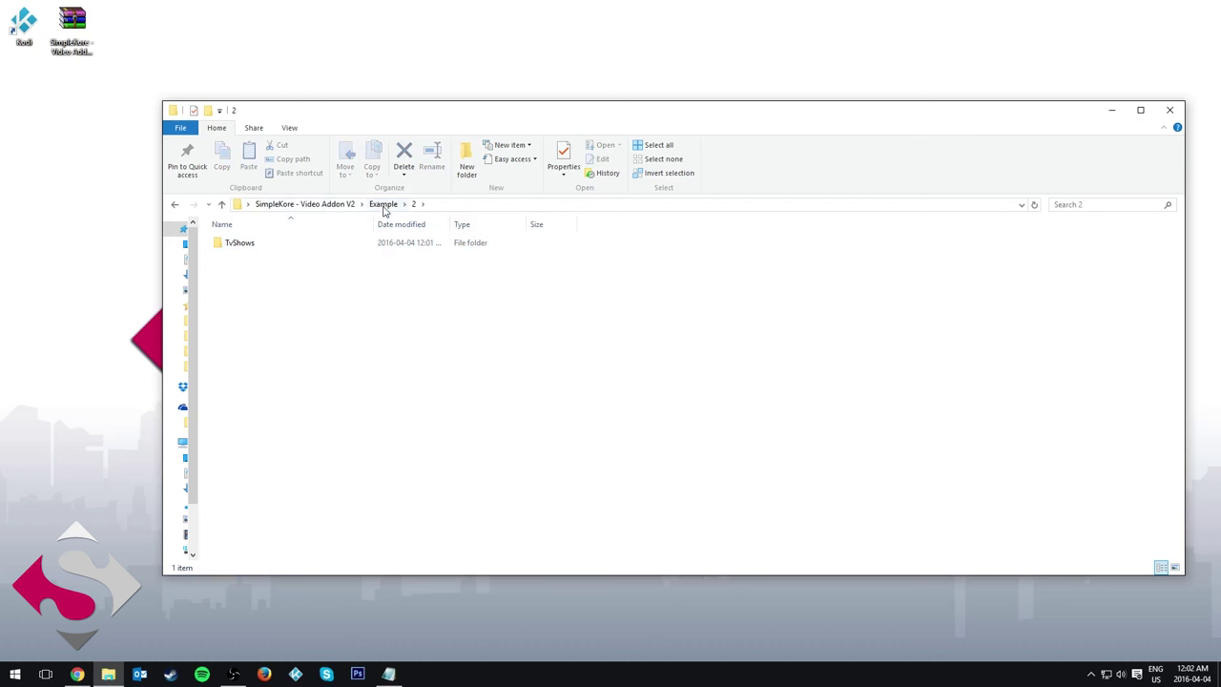
left_click(384, 205)
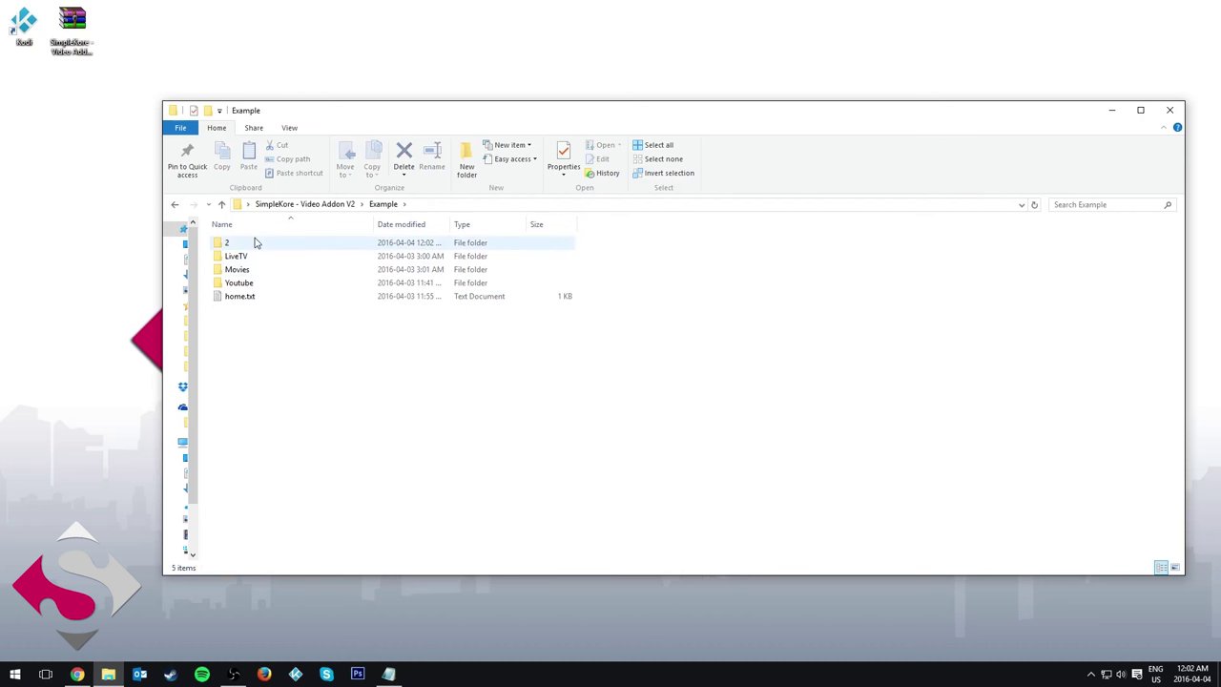
Step: Open home.txt and paste a copy of the Youtube channel block below the original, separated by a blank line
double_click(271, 297)
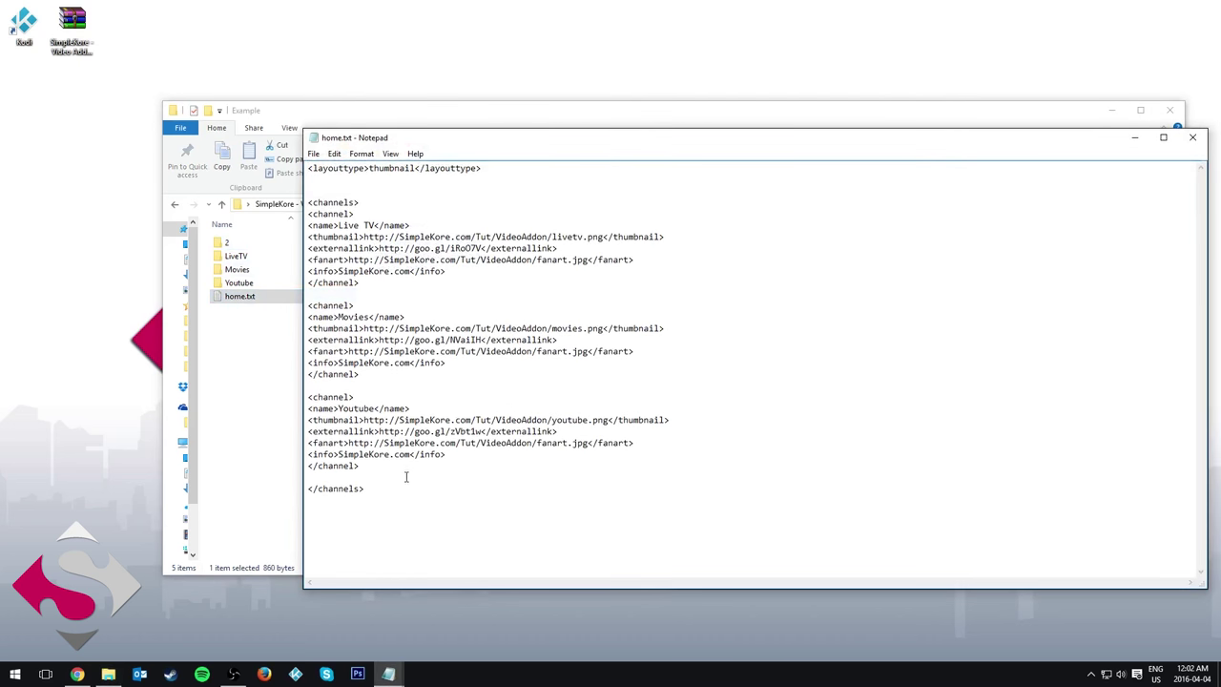
left_click_drag(380, 468, 300, 392)
key("ctrl+c")
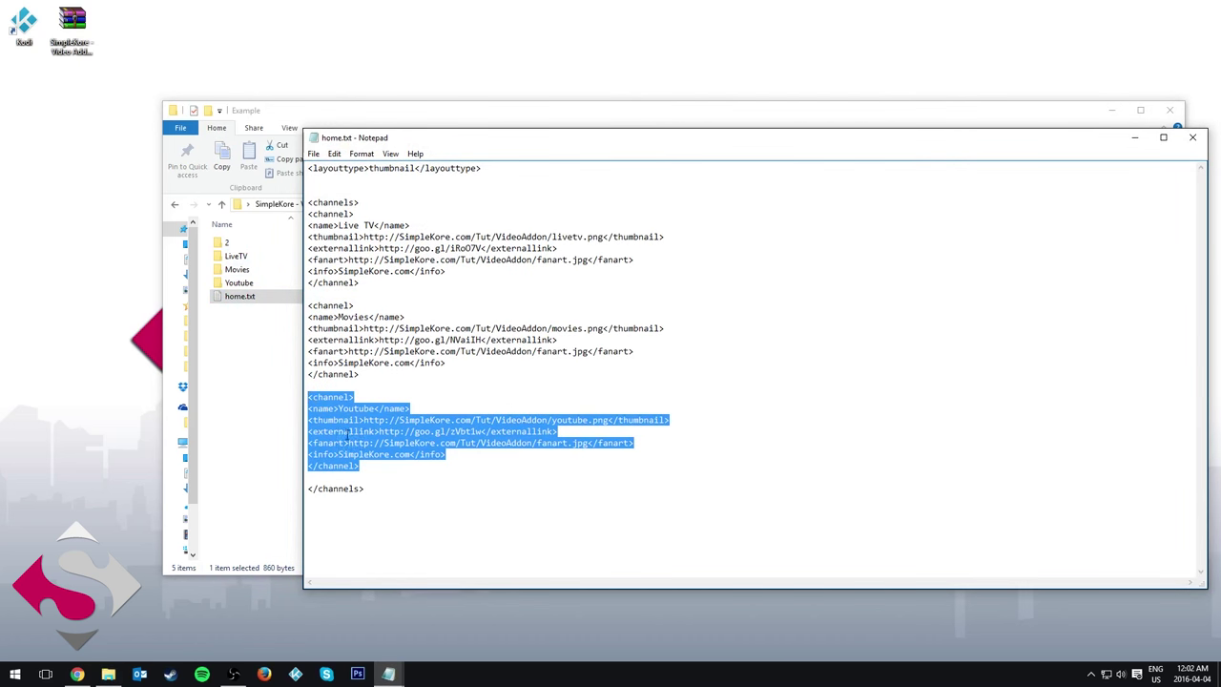
left_click(375, 466)
key("Return")
key("Return")
key("ctrl+v")
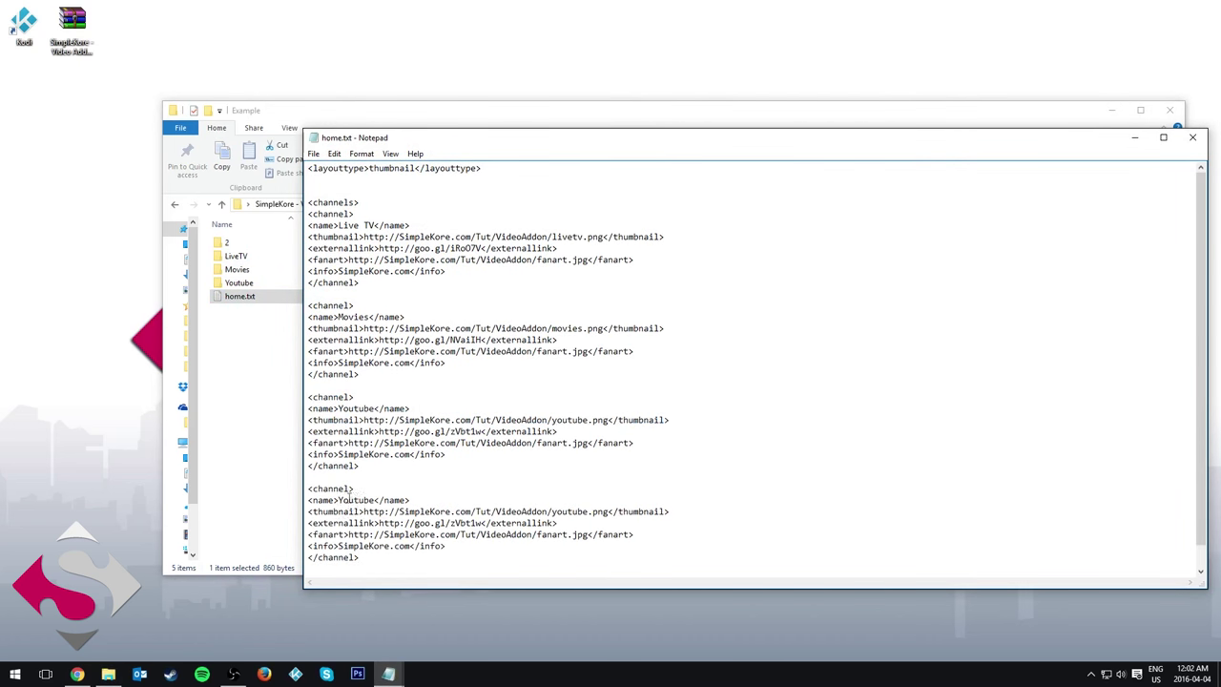
Step: Rename the copied channel to TVShows and delete the URL between its externallink tags
left_click_drag(339, 501, 371, 501)
type("TVShows")
left_click(450, 523)
left_click_drag(482, 523, 369, 524)
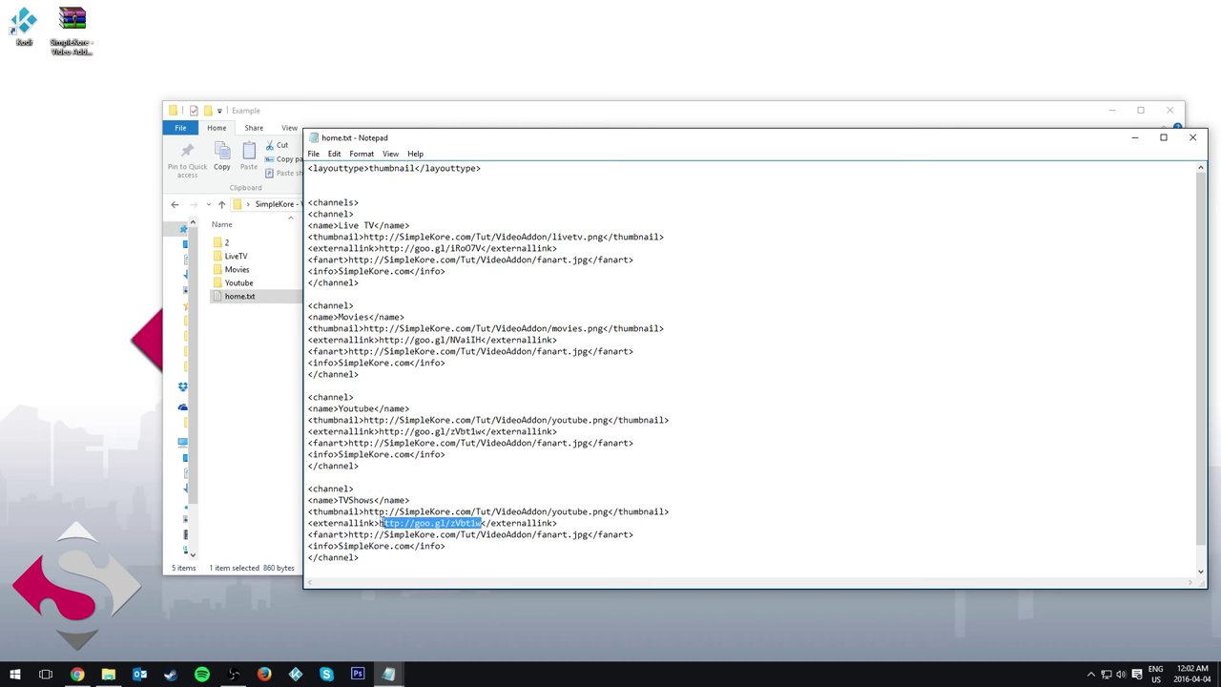
key("Delete")
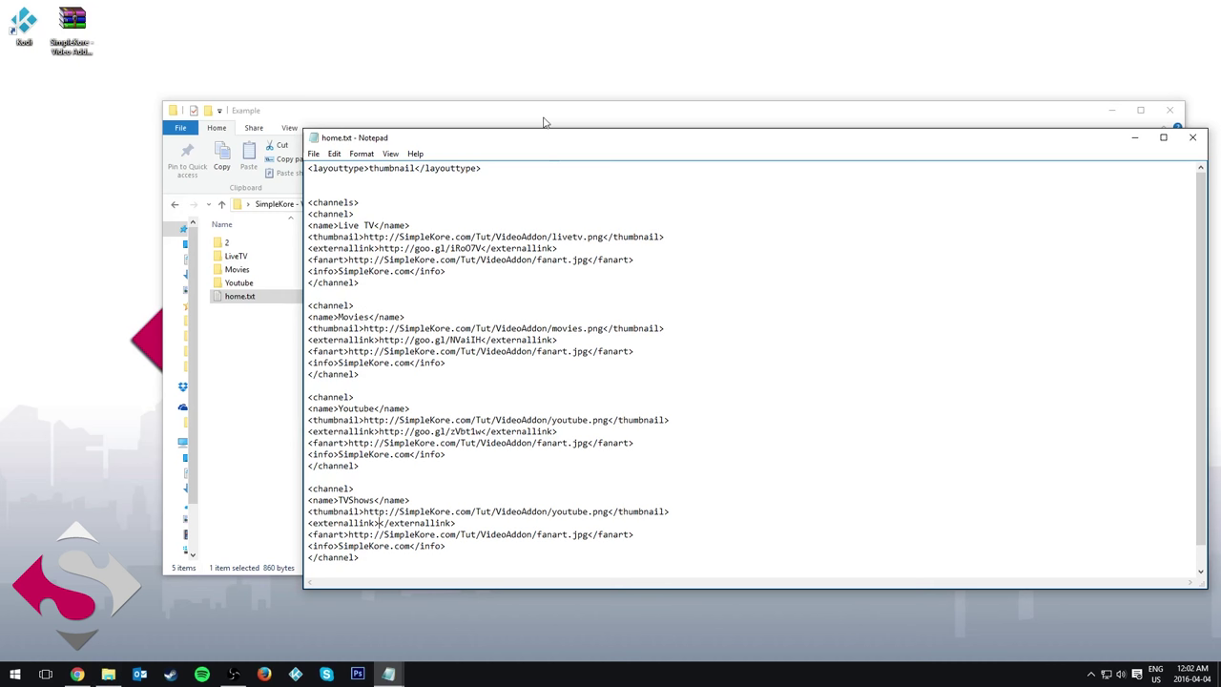
Step: Save home.txt and close it
left_click_drag(539, 141, 501, 108)
left_click(276, 121)
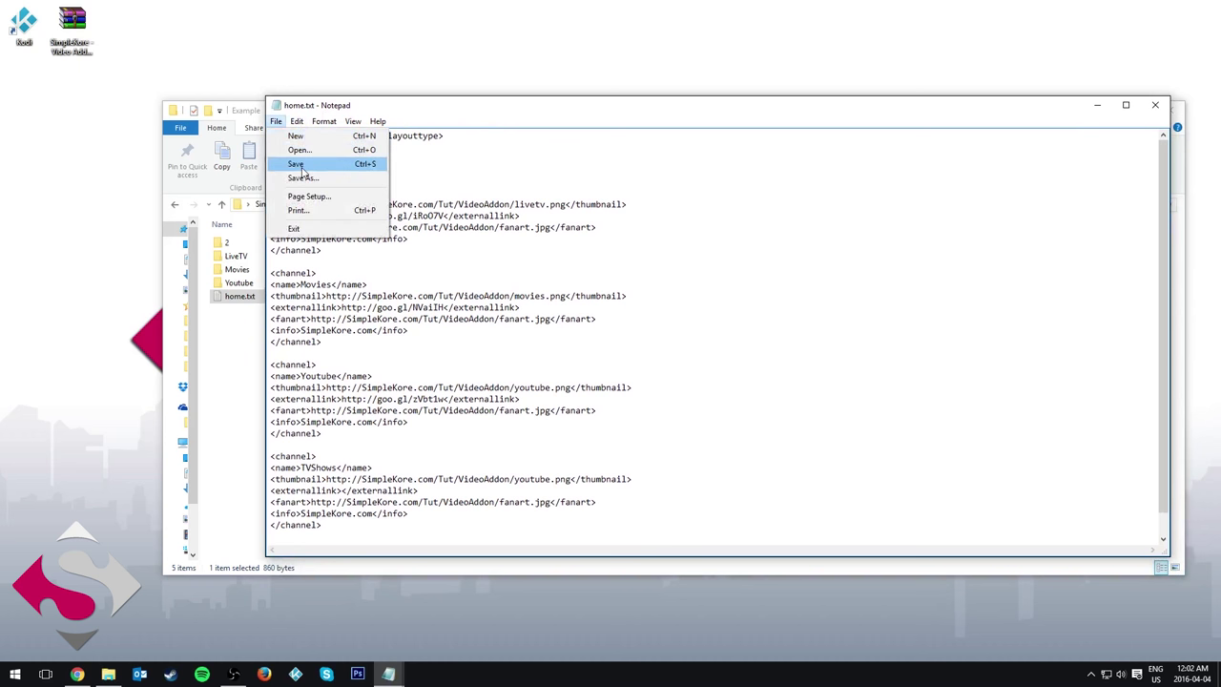
left_click(291, 164)
left_click(1155, 105)
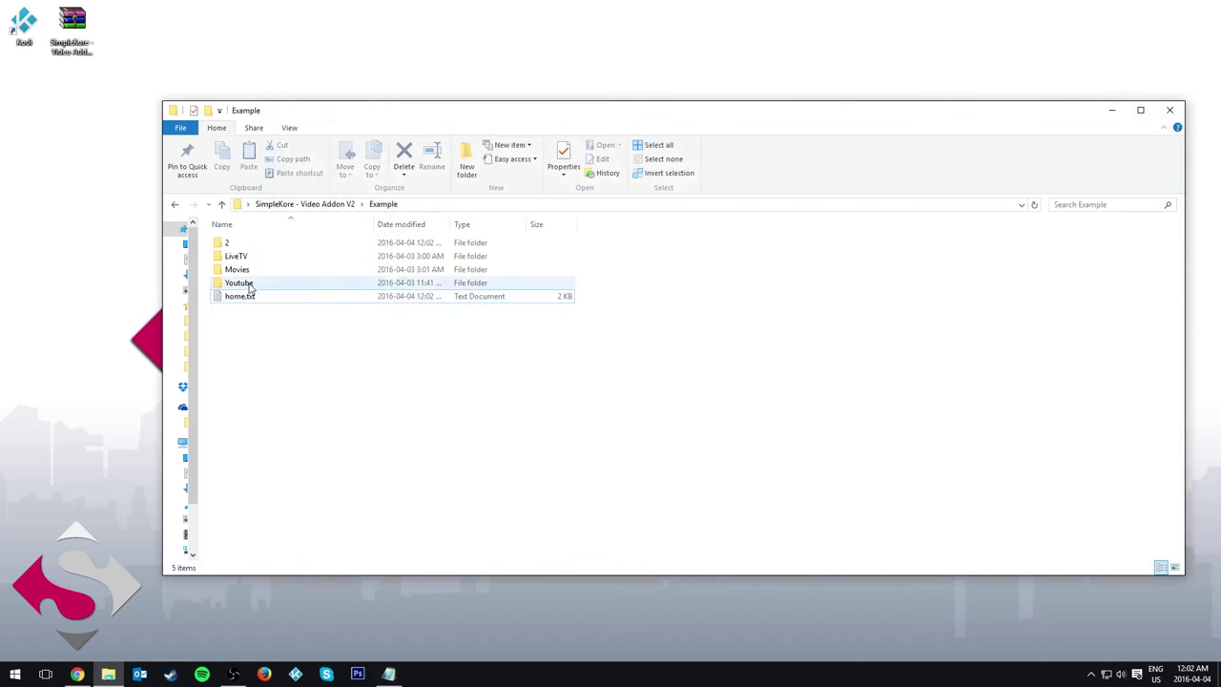
Step: Copy home.txt from the Example folder into folder 2 and check folder 2's contents
right_click(246, 296)
left_click(286, 525)
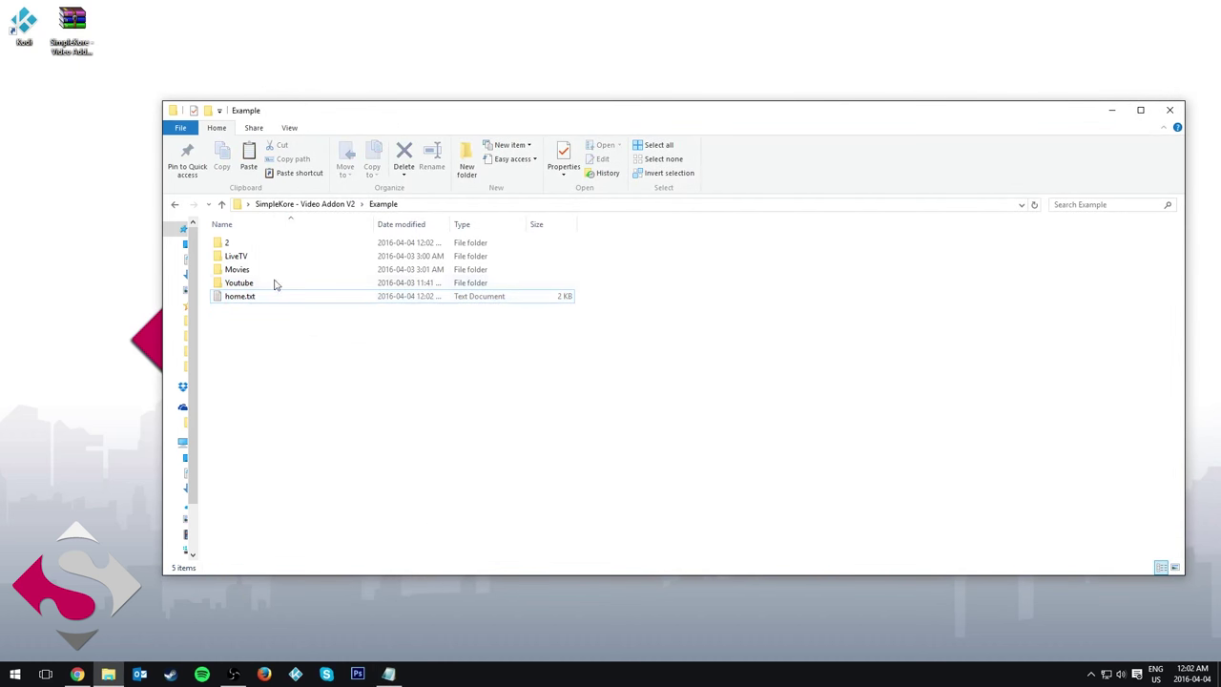
double_click(259, 244)
right_click(271, 331)
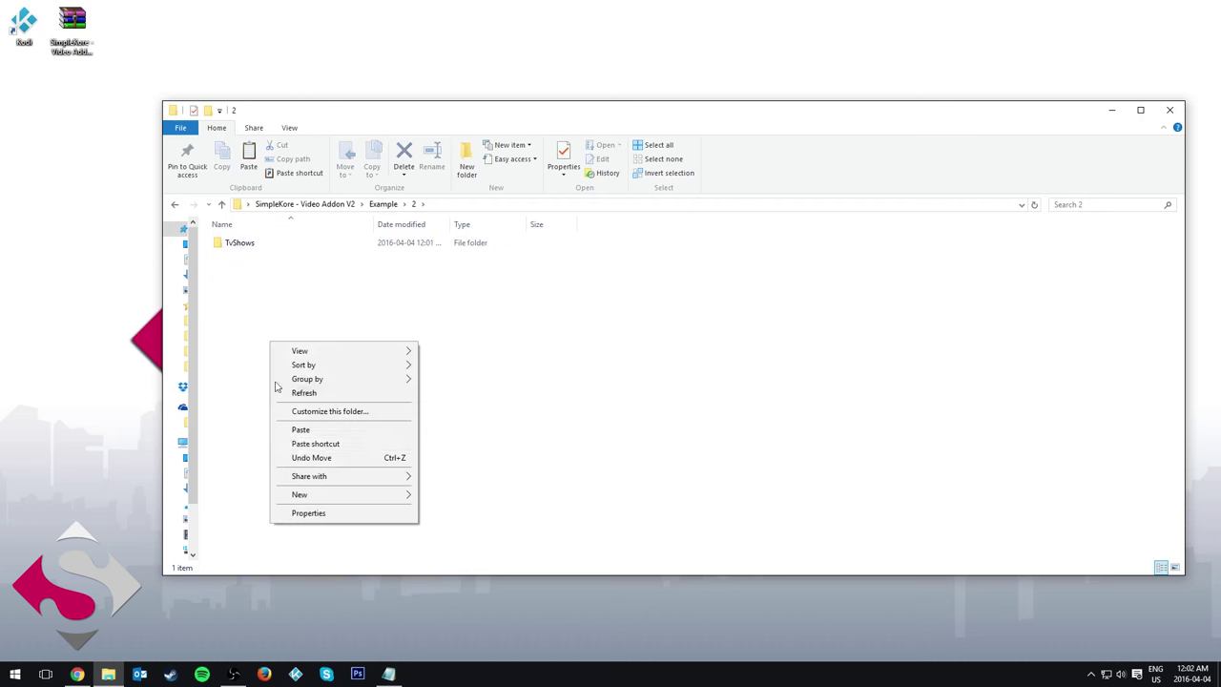
left_click(300, 429)
left_click(382, 204)
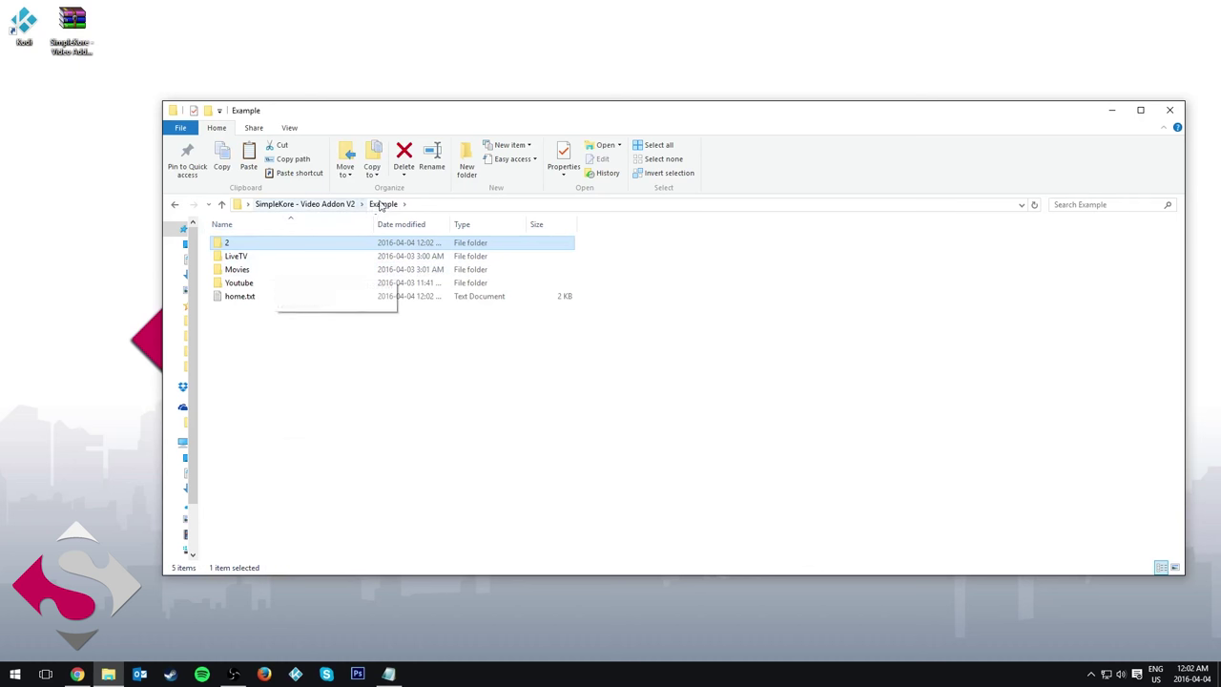
double_click(322, 245)
Step: Rename the TvShows folder inside folder 2 to EP1
left_click(241, 242)
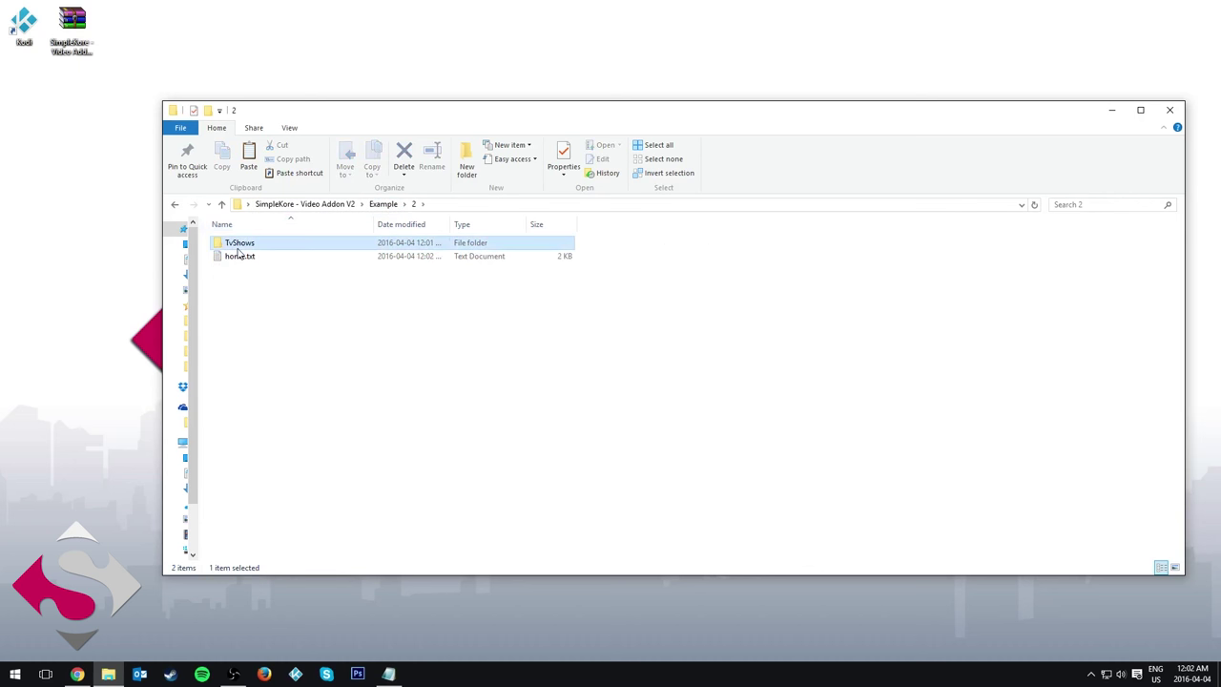
right_click(237, 246)
left_click(289, 597)
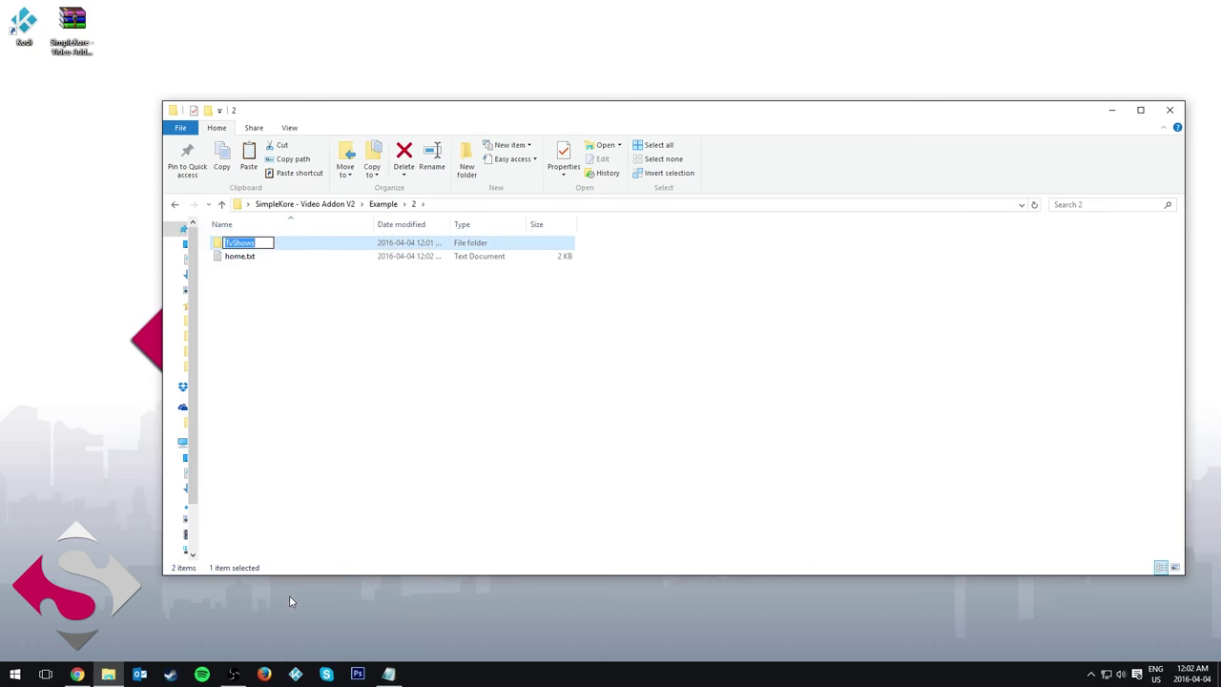
type("EP1")
key("Return")
Step: Rename the EP1 folder to S1
right_click(260, 244)
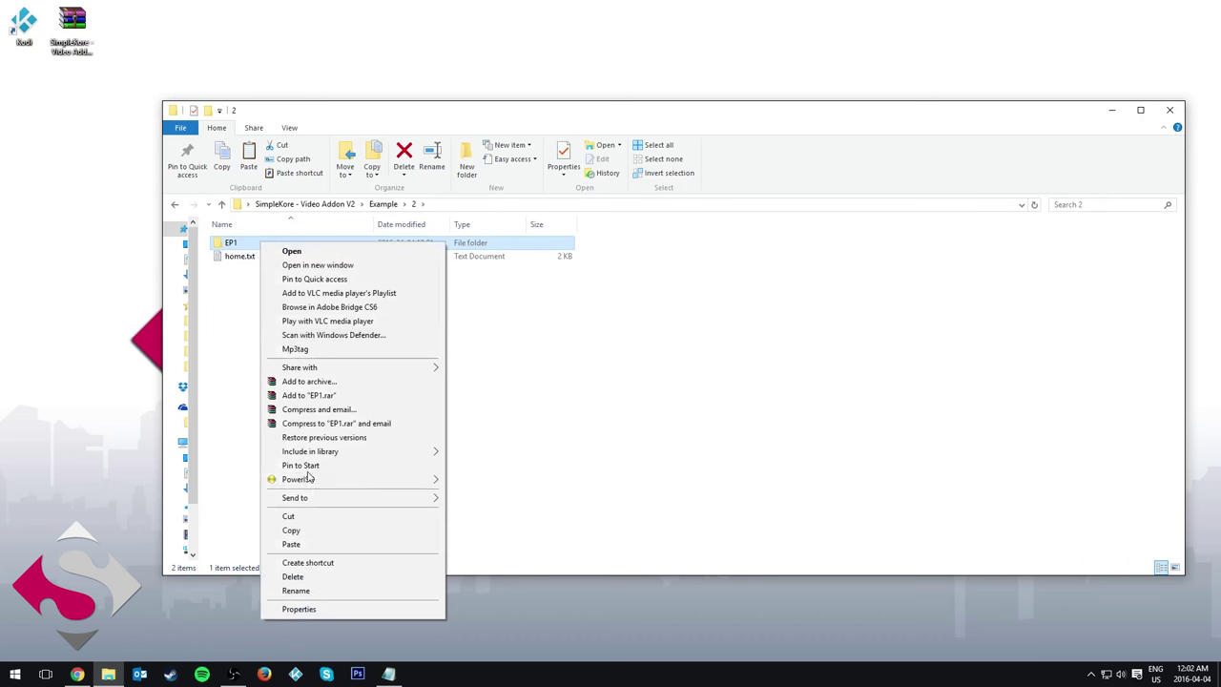
left_click(311, 590)
type("S1")
key("Return")
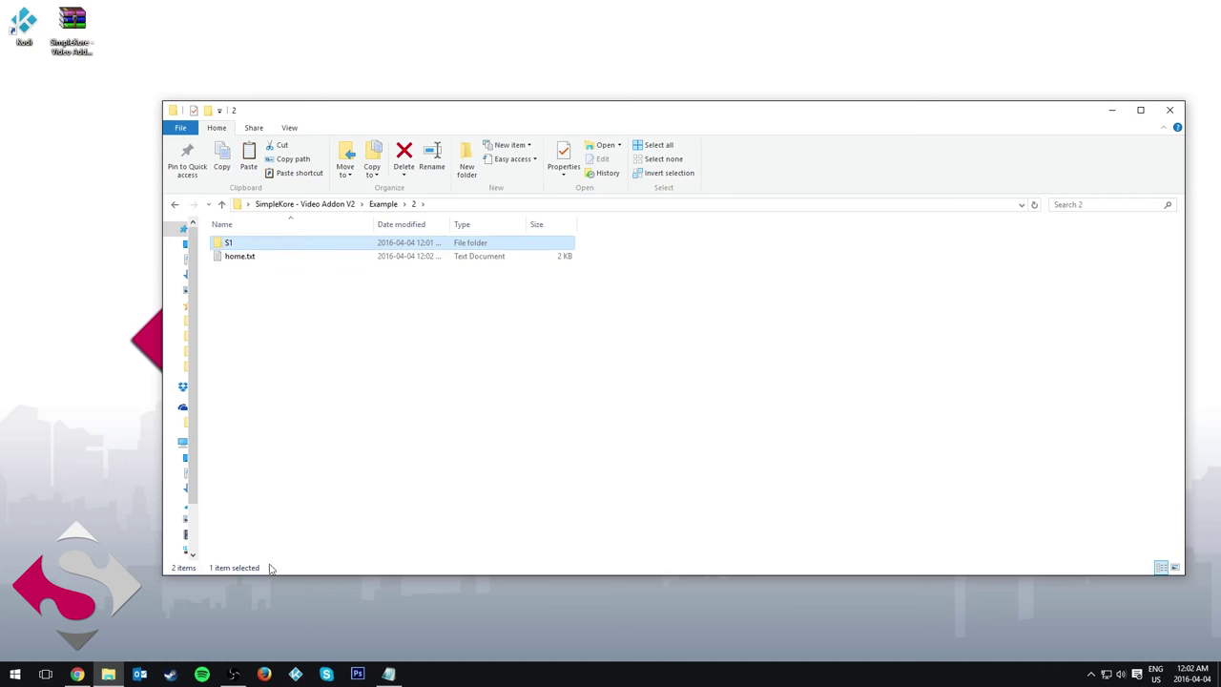
Step: Create a new folder named S2 next to S1 inside folder 2
right_click(376, 441)
mouse_move(456, 595)
left_click(563, 464)
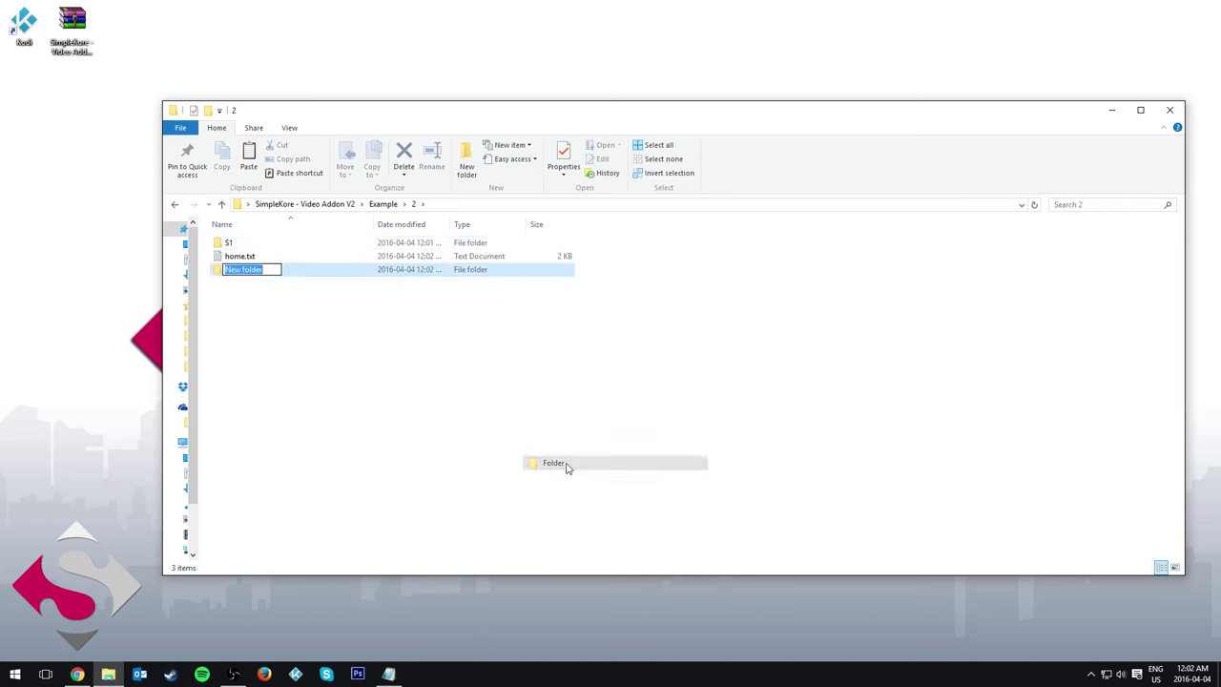
type("S2")
key("Return")
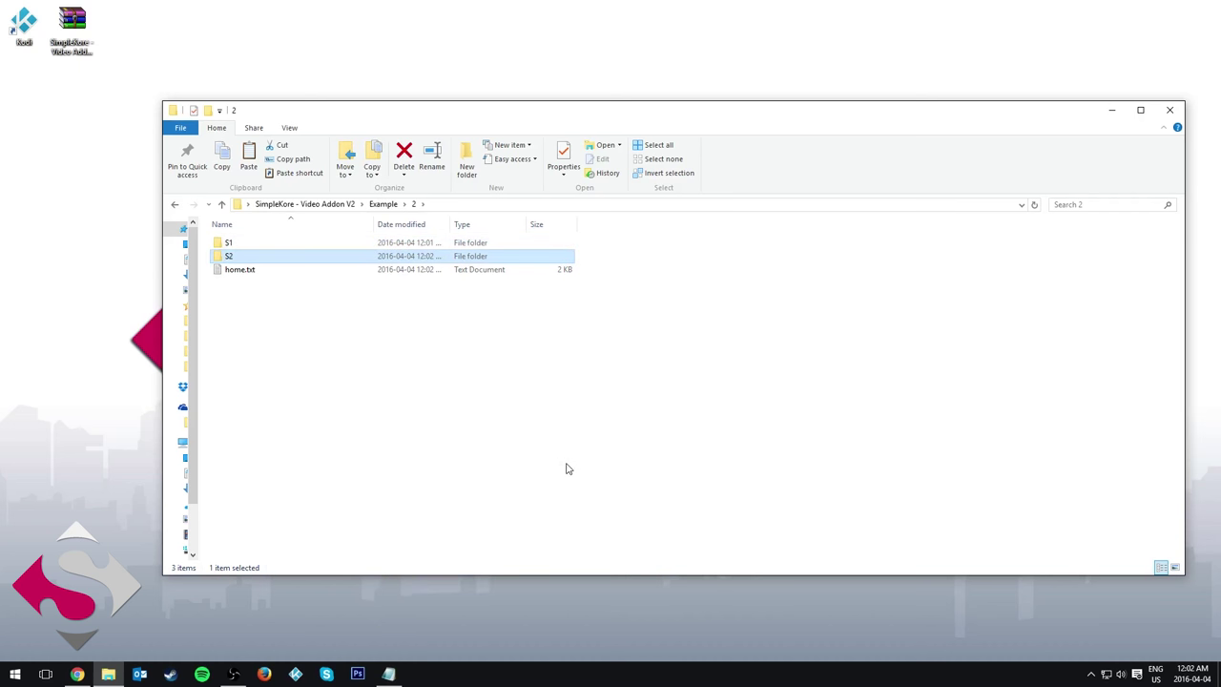
left_click(269, 292)
Step: Copy live.txt from the LiveTV folder into the S1 folder inside folder 2
left_click(383, 204)
double_click(333, 256)
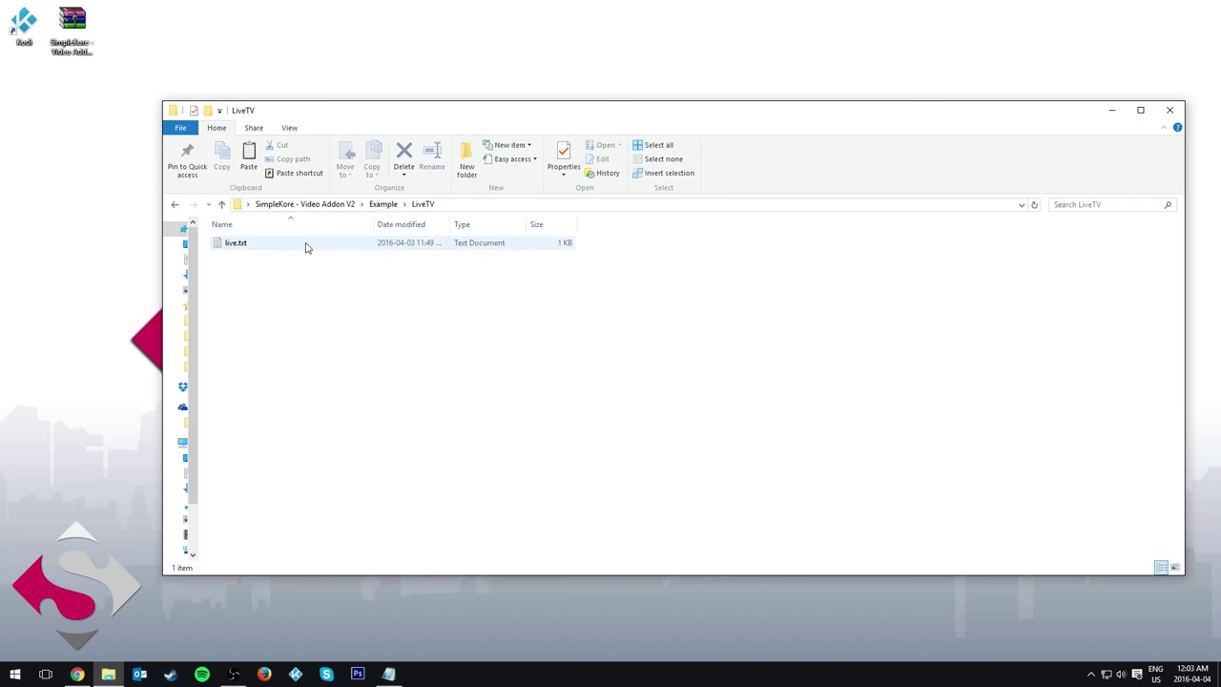
right_click(306, 245)
left_click(344, 475)
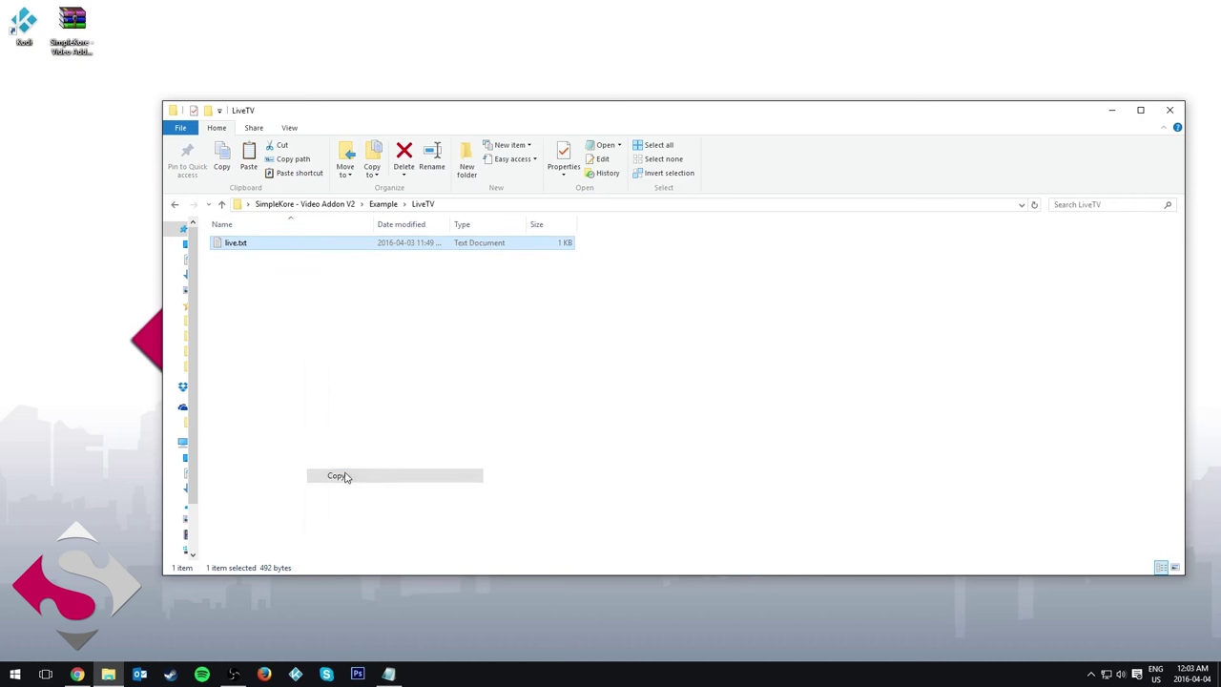
left_click(382, 204)
left_click(319, 244)
double_click(318, 243)
double_click(299, 242)
right_click(260, 330)
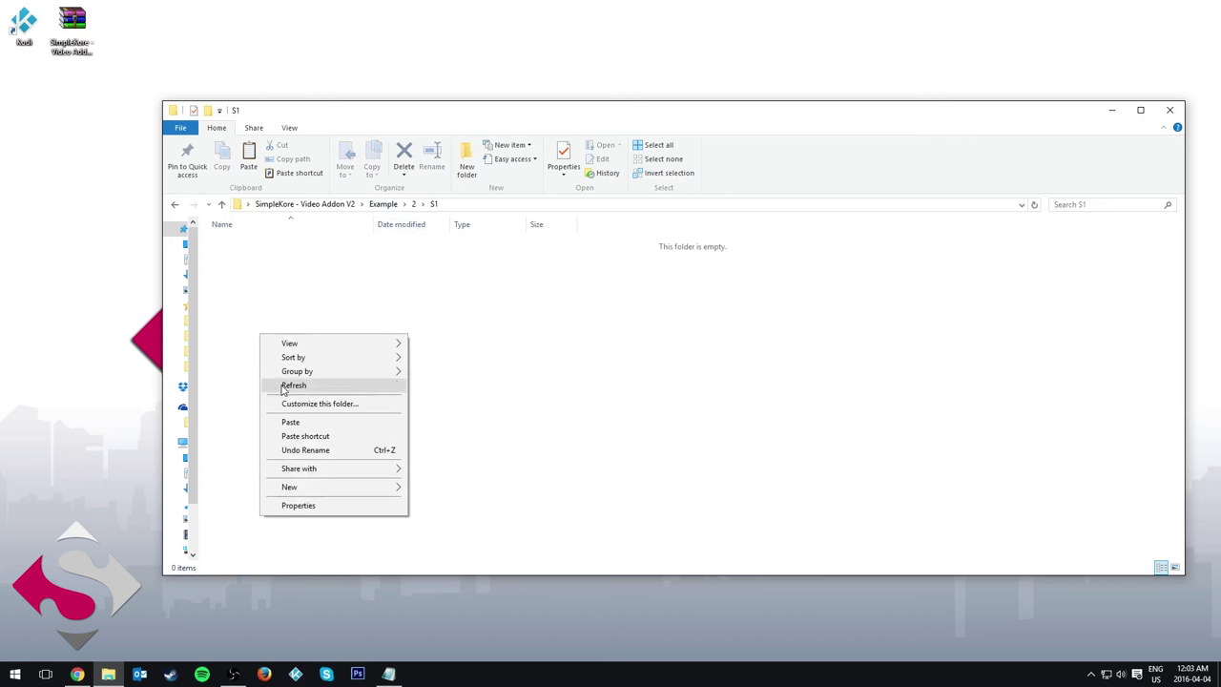
left_click(287, 423)
Step: Paste the copied live.txt into the S2 folder as well and return to the Example folder
left_click(414, 204)
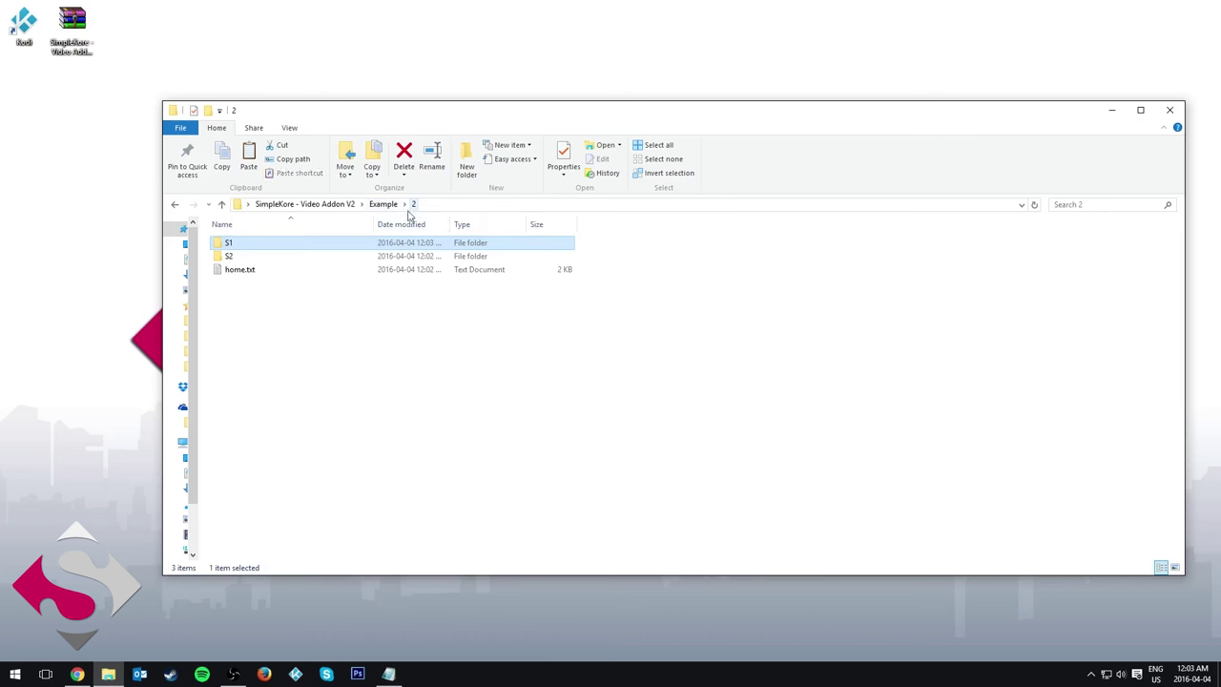
double_click(362, 259)
right_click(345, 319)
left_click(376, 407)
left_click(413, 204)
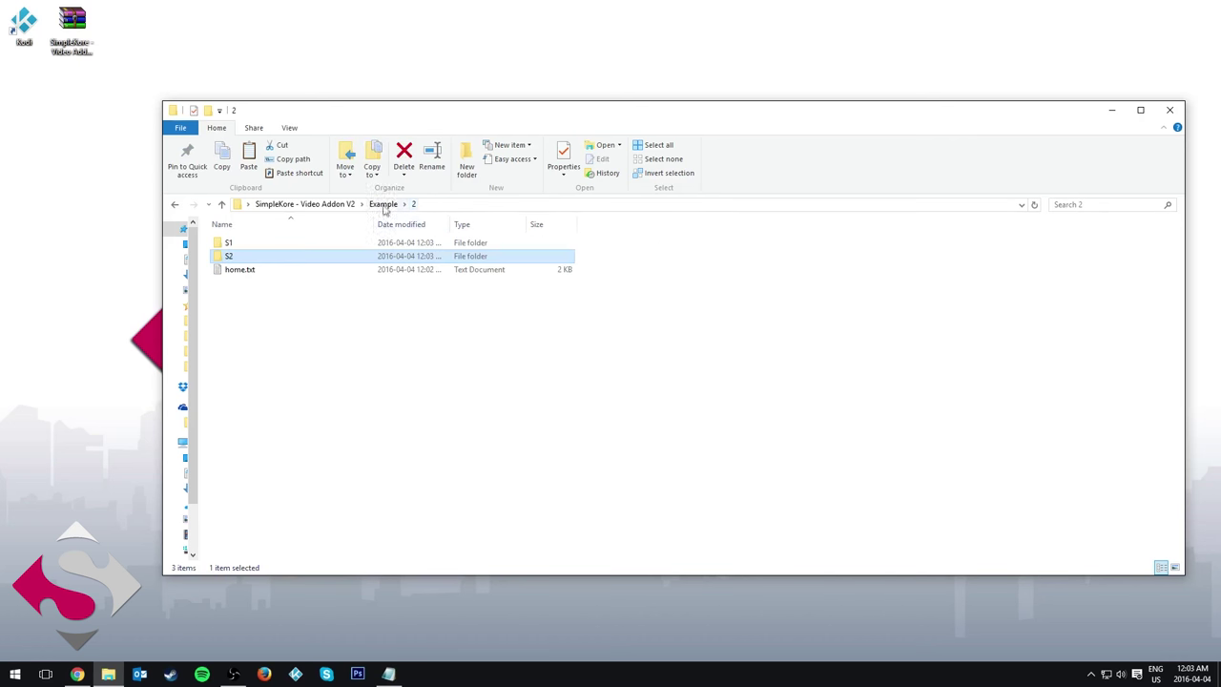
left_click(382, 204)
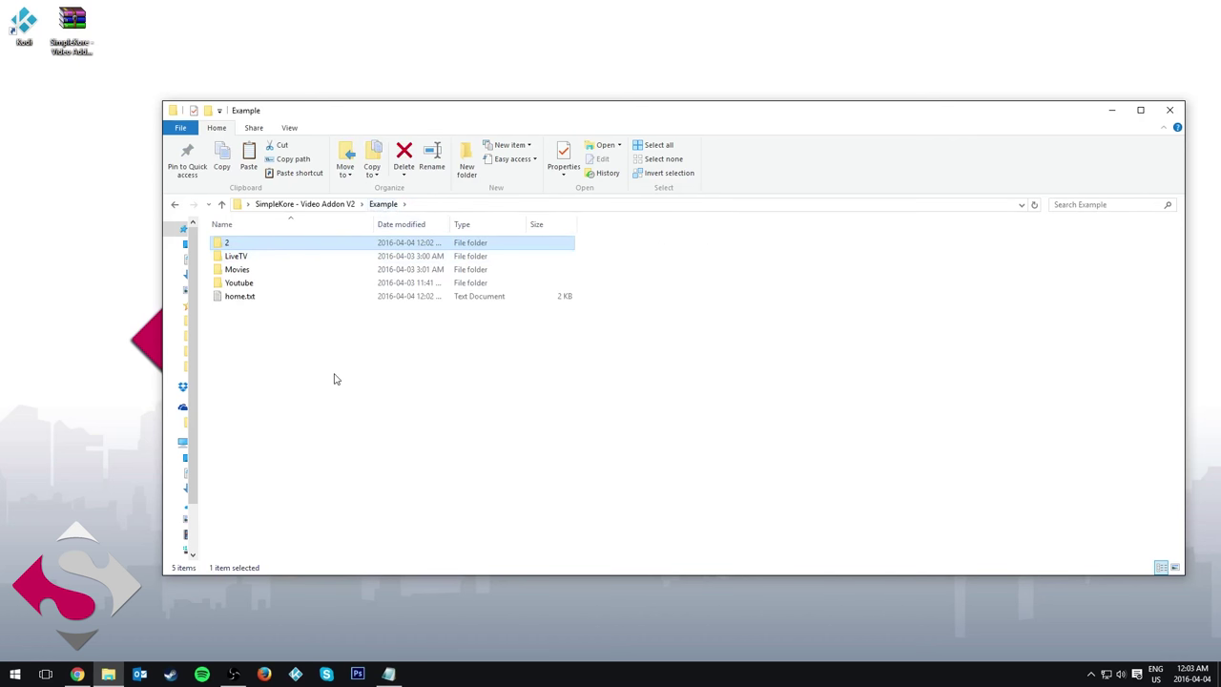
Step: Open home.txt in folder 2 and rename the Live TV channel to Season 1 and the Movies channel to Season 2
double_click(333, 243)
double_click(314, 270)
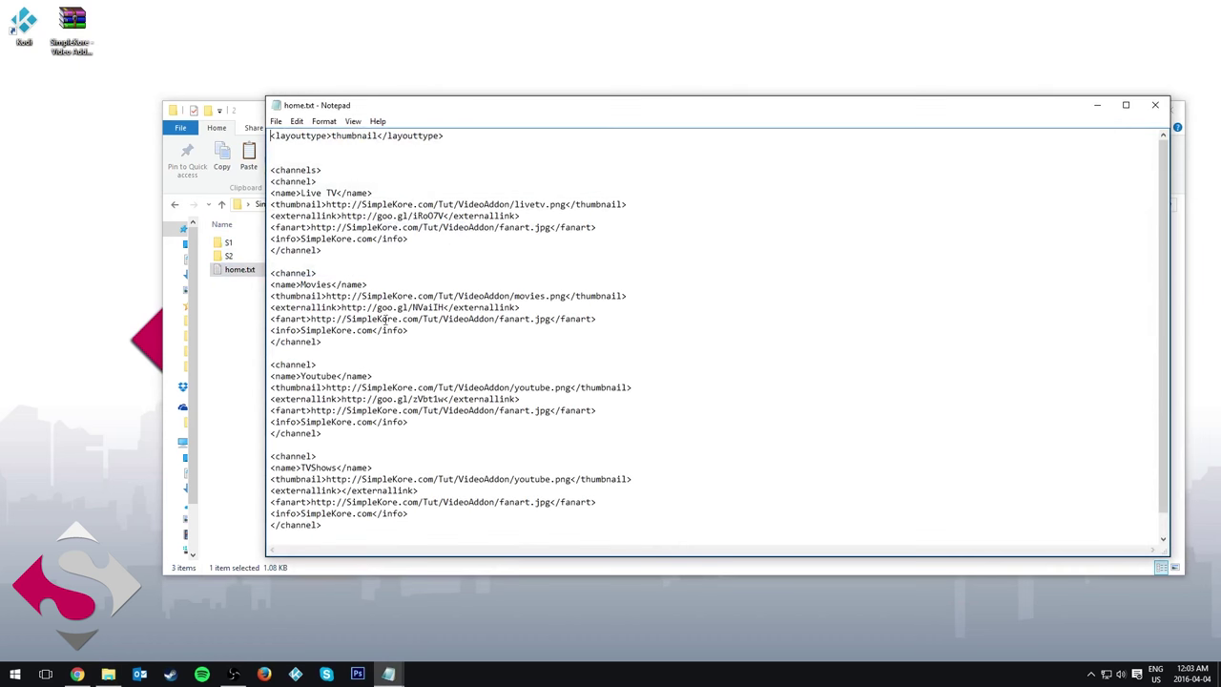
scroll(411, 409, "down", 1)
scroll(384, 285, "up", 1)
left_click_drag(300, 192, 339, 194)
type("sEASON")
key("BackSpace")
key("BackSpace")
key("BackSpace")
key("BackSpace")
key("BackSpace")
key("BackSpace")
type("Season")
type(" 1")
type("Seaso")
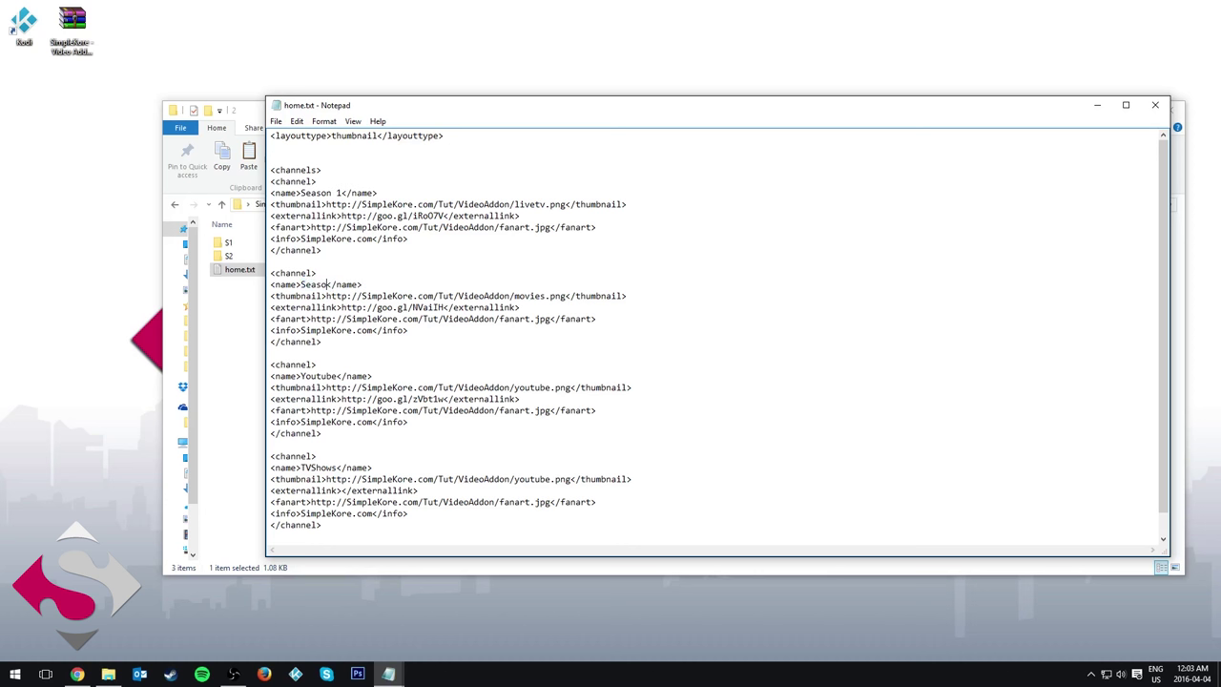
type("n")
Step: Delete the Youtube and TVShows channel blocks, leaving a blank line before the closing channels tag
key("shift+Up")
key("shift+Up")
key("shift+Up")
key("shift+Up")
key("shift+Up")
key("shift+Up")
key("shift+Up")
key("shift+Up")
key("shift+Up")
key("shift+Up")
key("shift+Up")
key("shift+Up")
key("shift+Up")
key("shift+Up")
key("shift+Up")
key("shift+Up")
key("BackSpace")
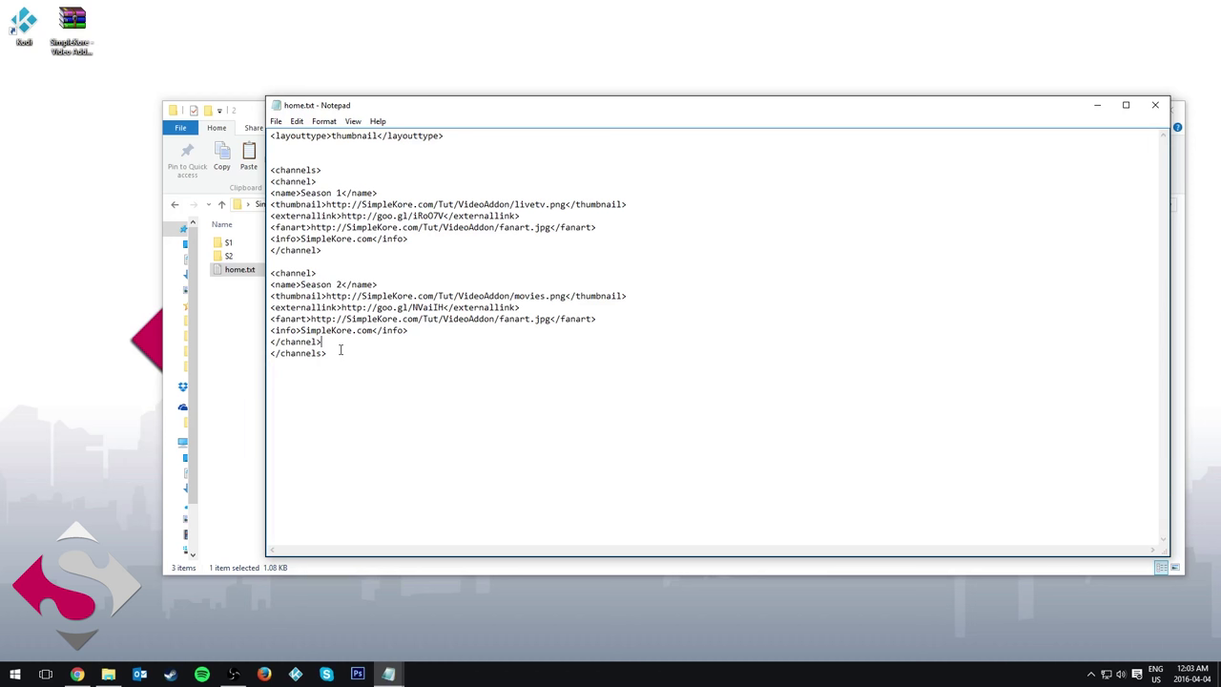
key("Return")
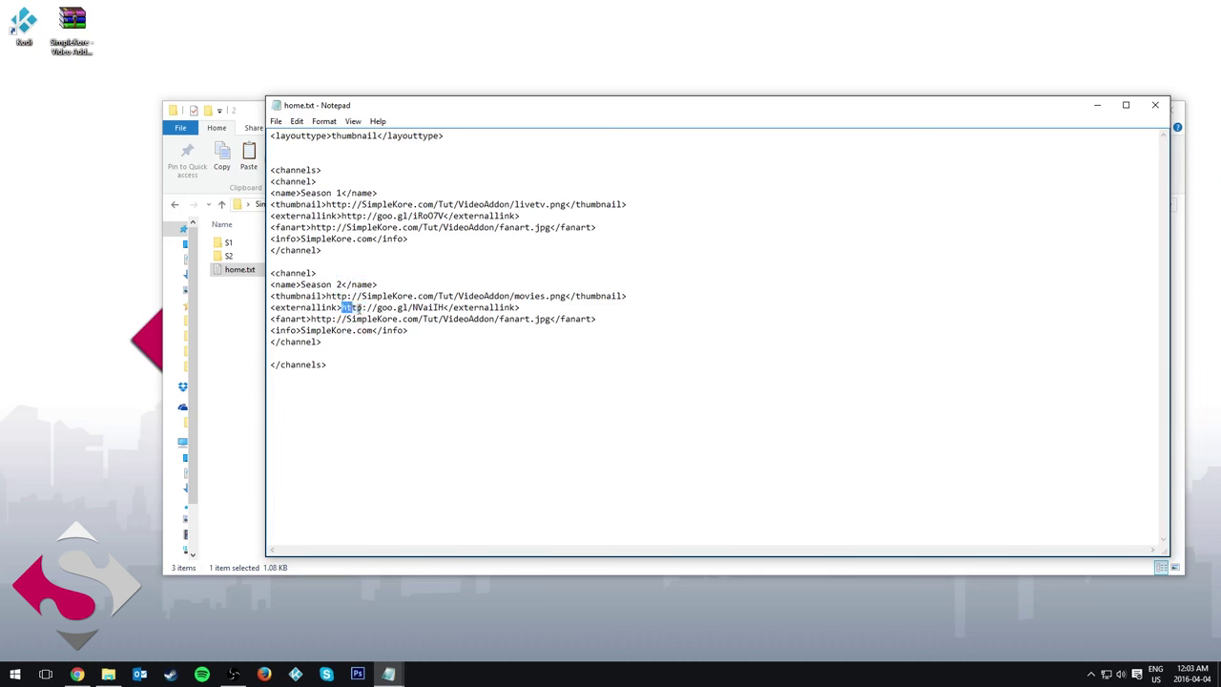
Step: Delete the URLs between the externallink tags of the Season 2 and Season 1 channels
left_click_drag(355, 307, 447, 308)
key("Delete")
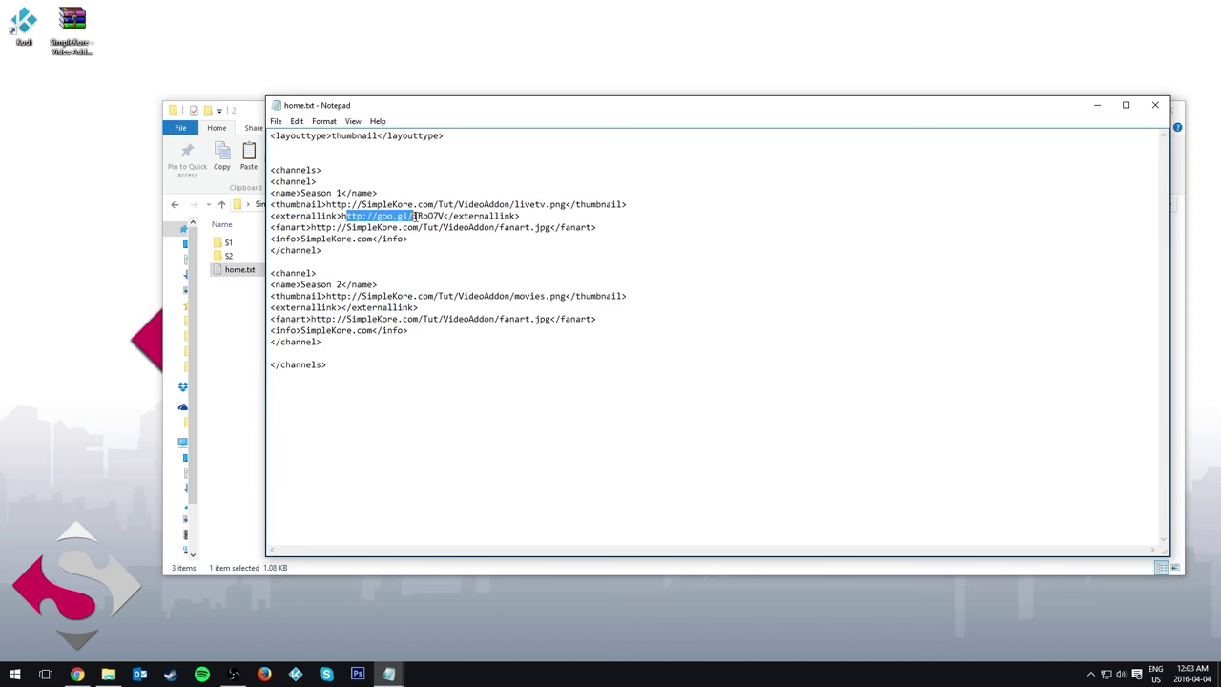
left_click_drag(447, 215, 391, 216)
key("Delete")
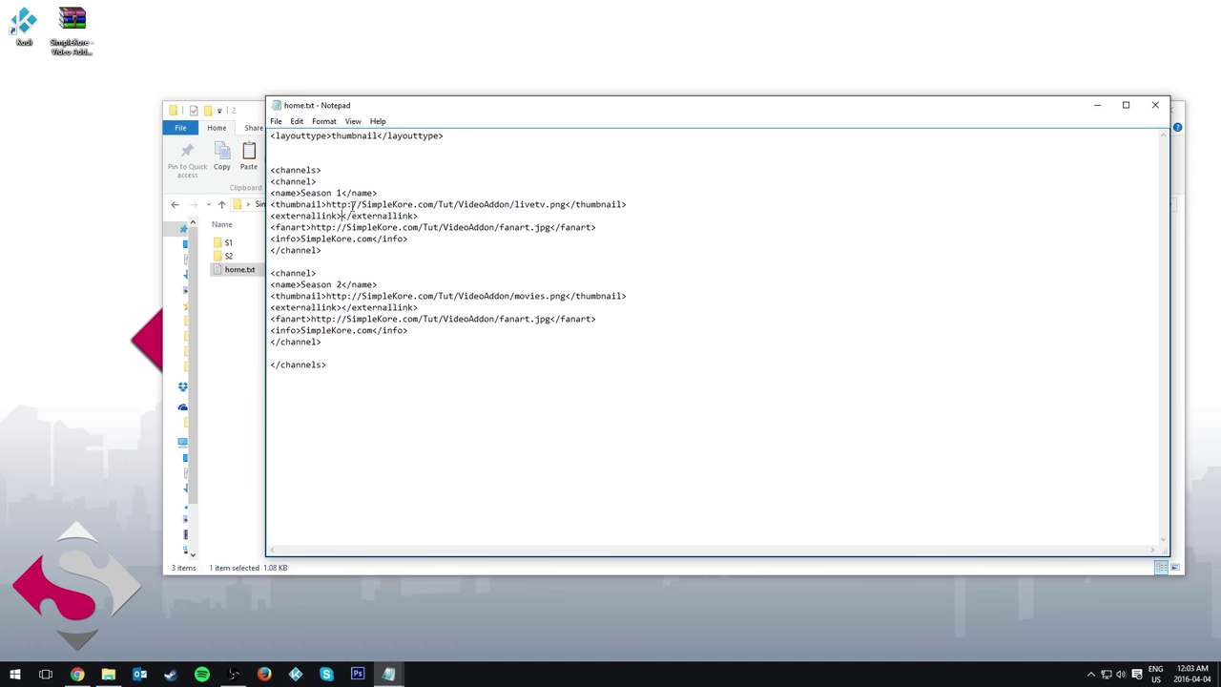
Step: Save folder 2's home.txt and close it
left_click(276, 122)
left_click(291, 166)
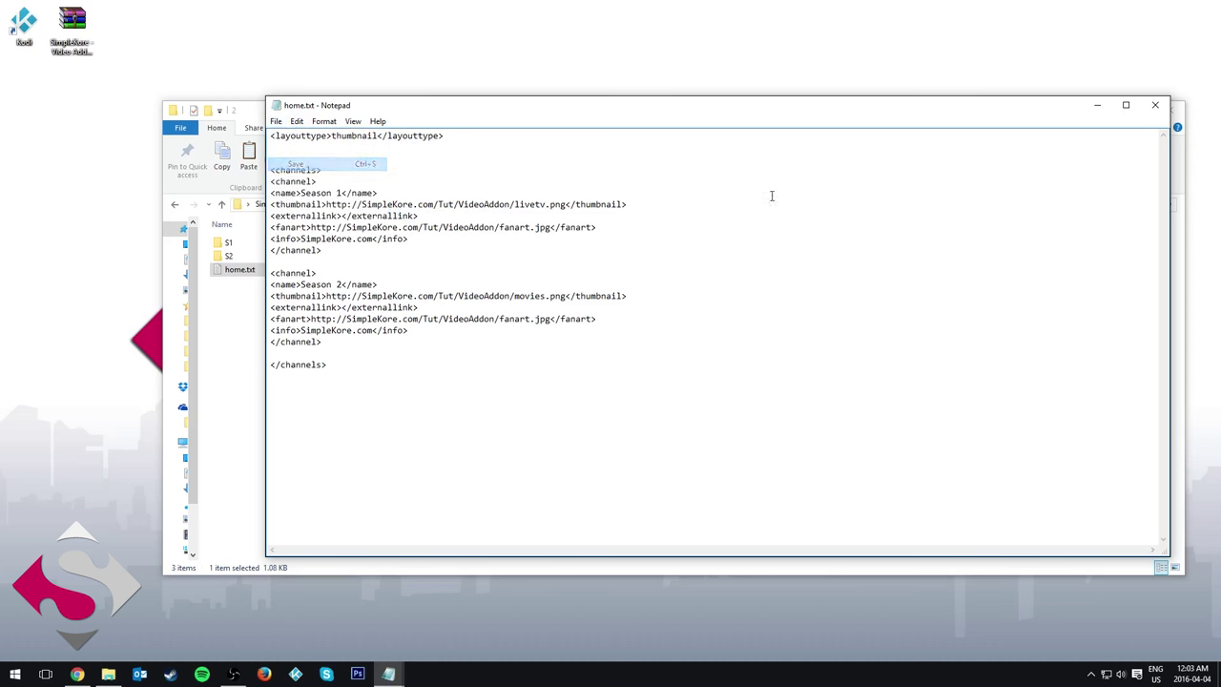
left_click(1155, 105)
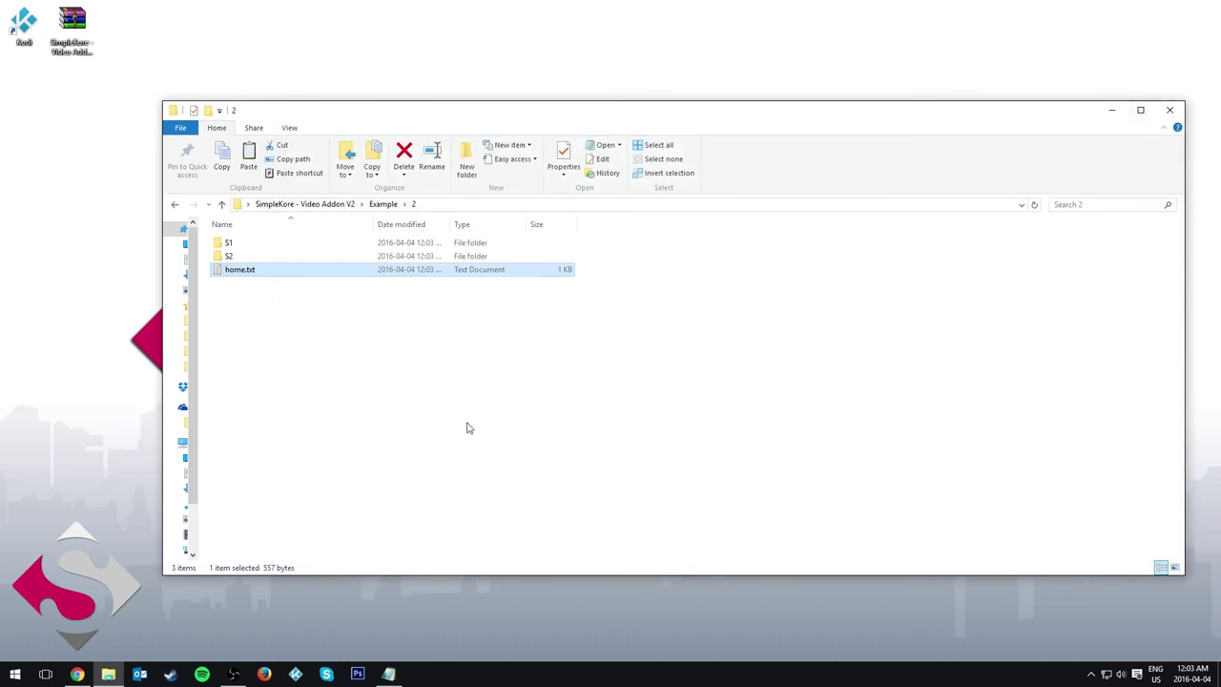
Step: Switch to the SimpleKore Uploader in Chrome and create a folder named TvShows in the Tutorial root
left_click(76, 674)
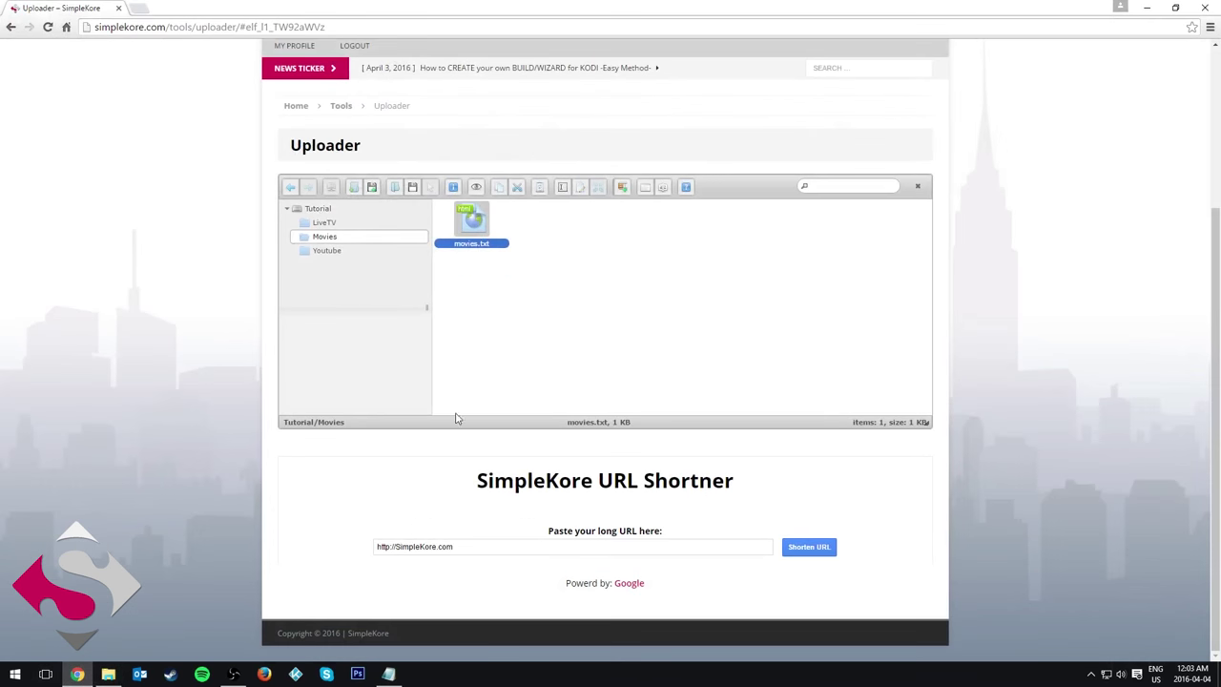
left_click(315, 210)
right_click(563, 319)
mouse_move(621, 391)
left_click(672, 394)
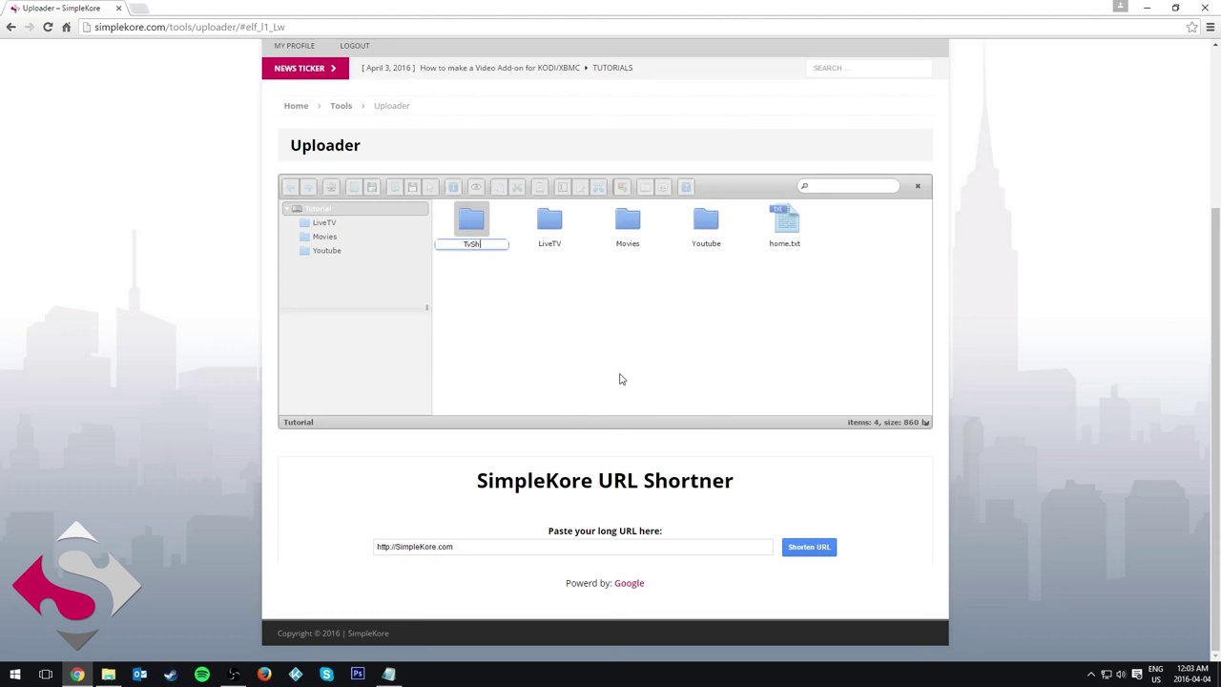
key("Return")
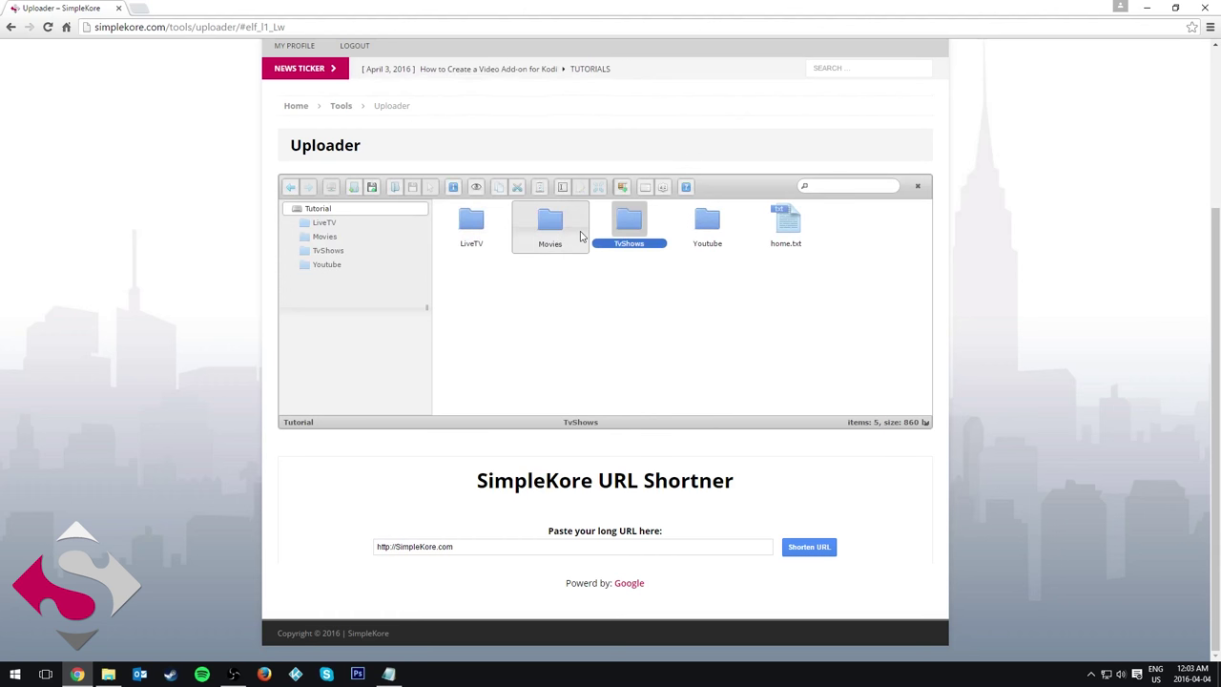
Step: Check the local Example folder, rename the uploader's TvShows folder to 2 to match it, and open the folder
double_click(638, 234)
left_click(108, 674)
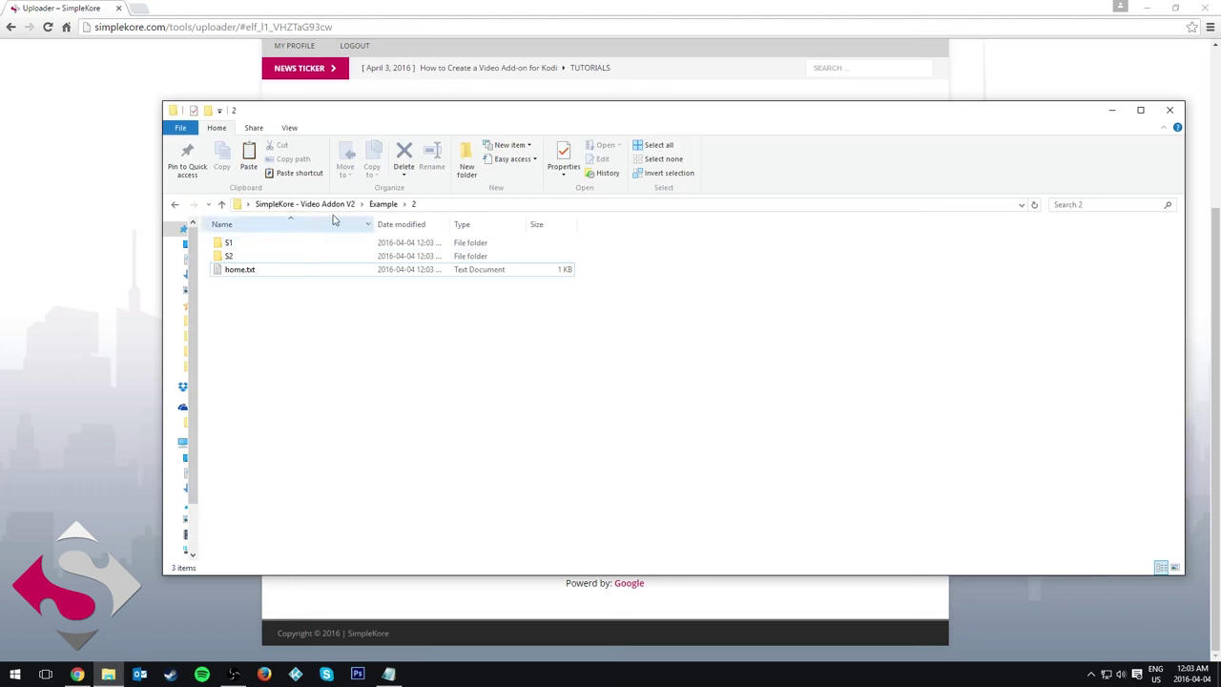
left_click(386, 204)
left_click(111, 265)
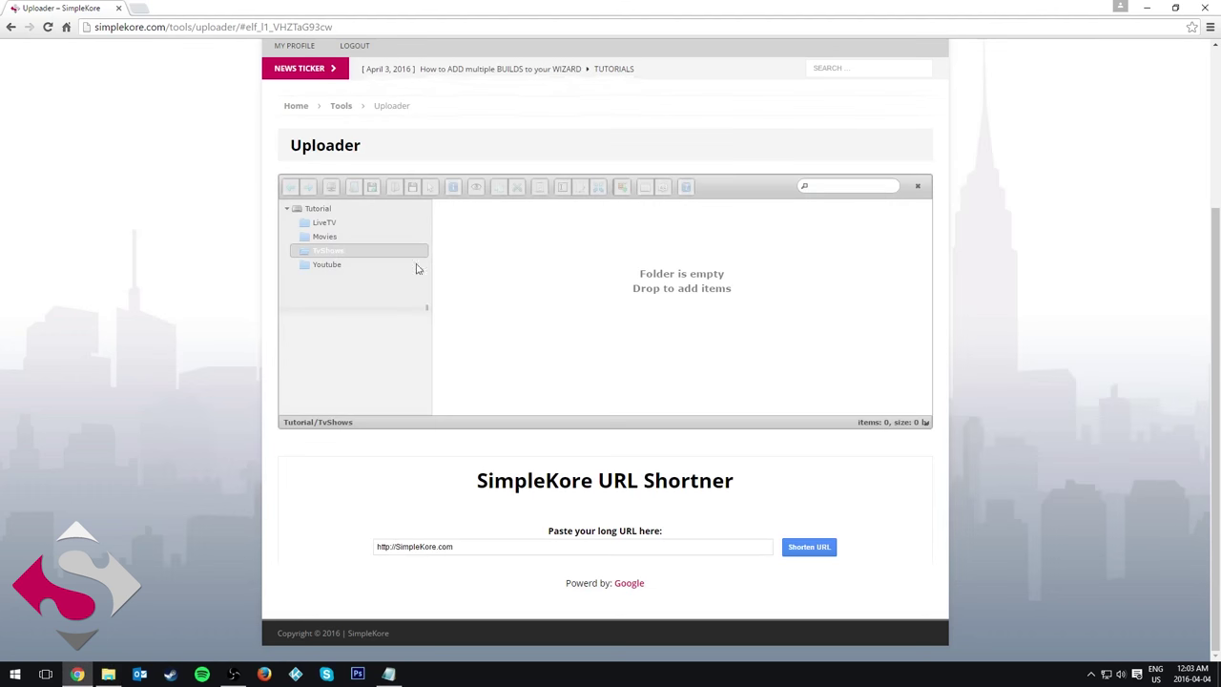
left_click(344, 209)
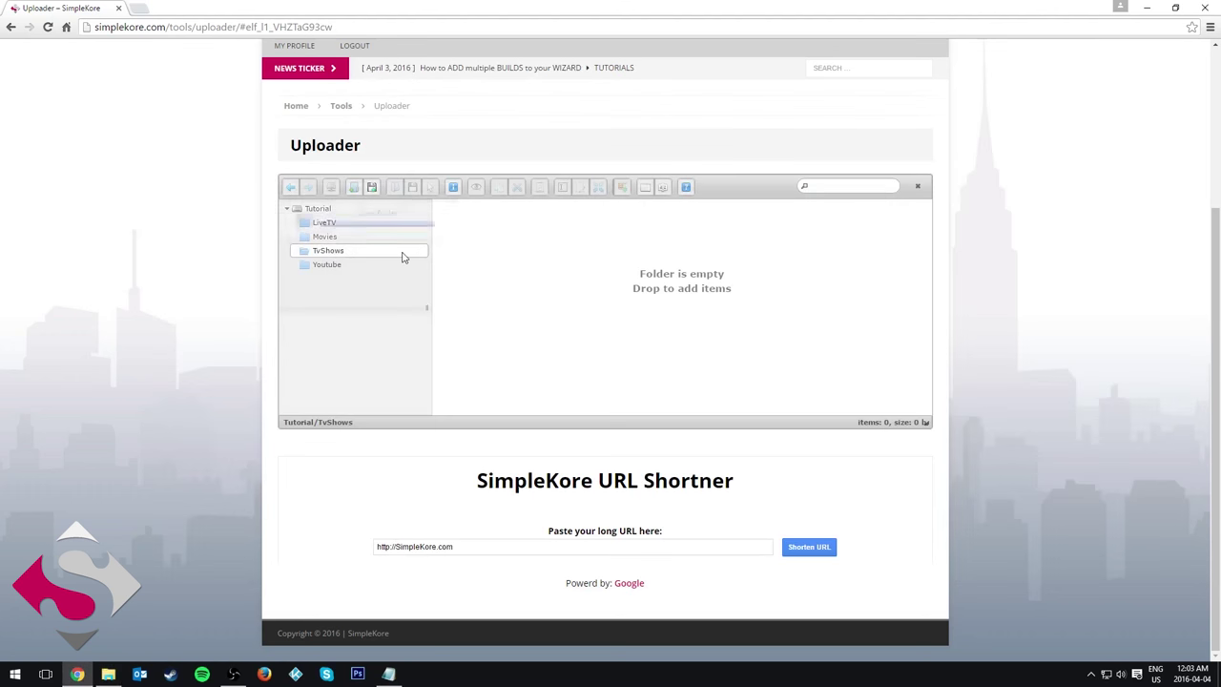
right_click(656, 248)
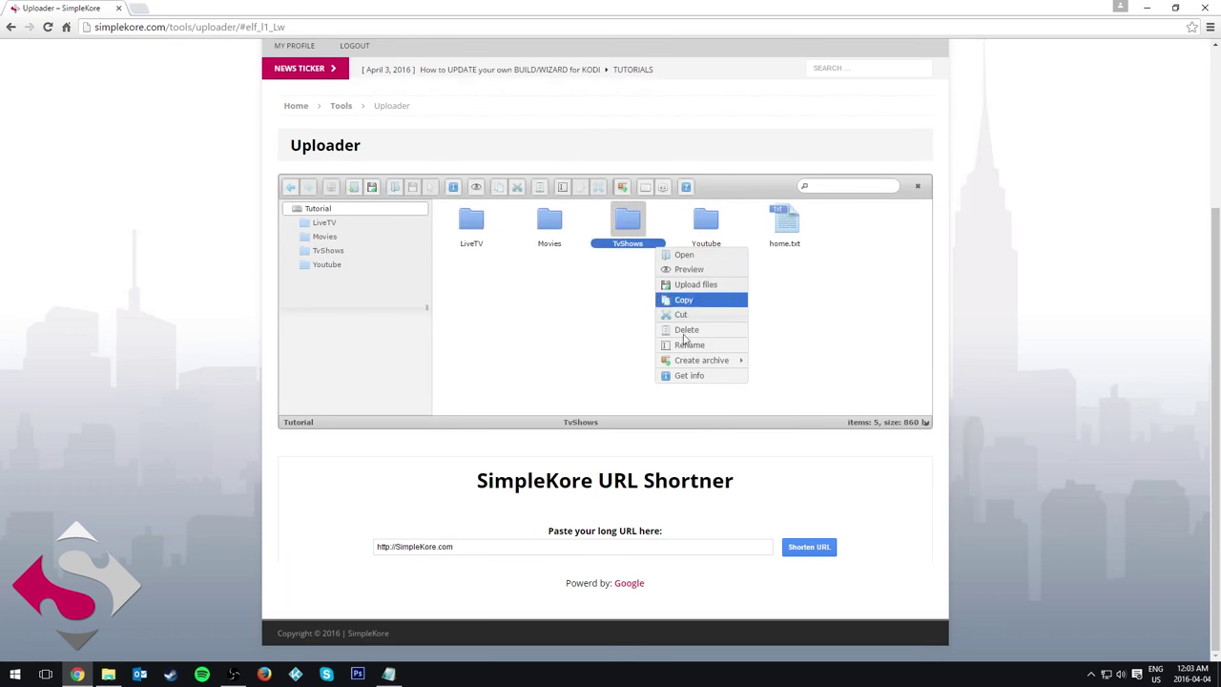
left_click(692, 346)
key("Return")
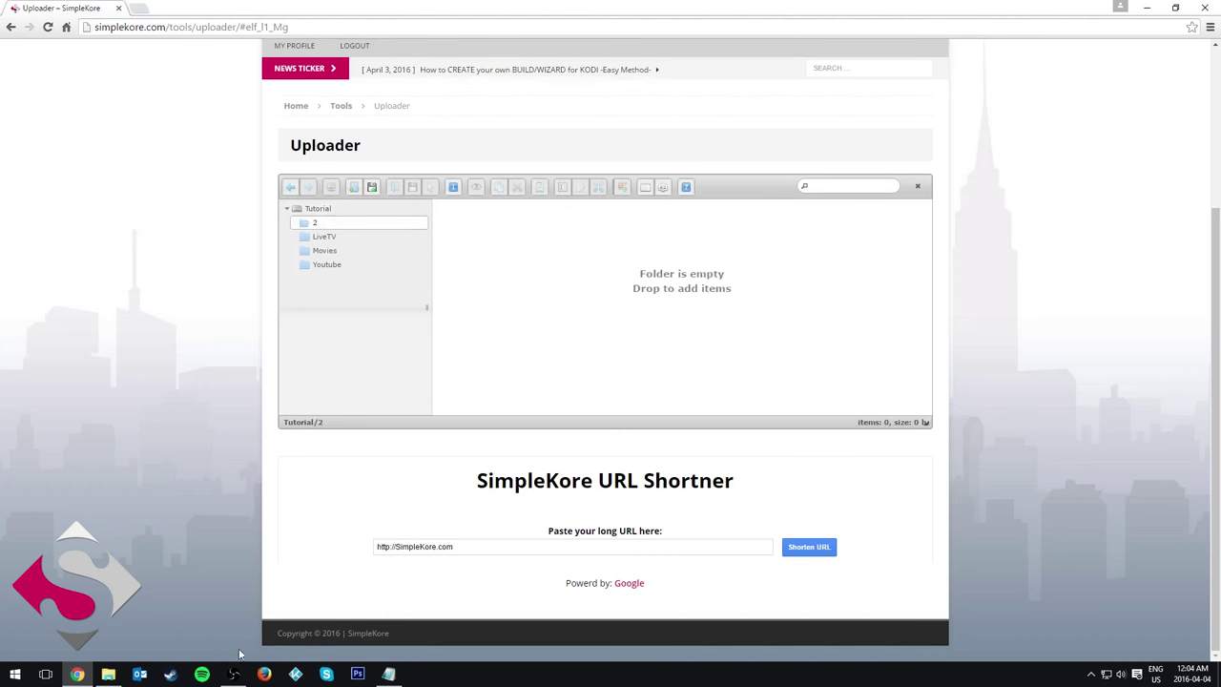
Step: Upload the S1 and S2 folders from the local folder 2 into the uploader's folder 2
left_click(108, 673)
left_click_drag(677, 120, 1209, 143)
double_click(868, 264)
left_click_drag(1102, 272, 1095, 283)
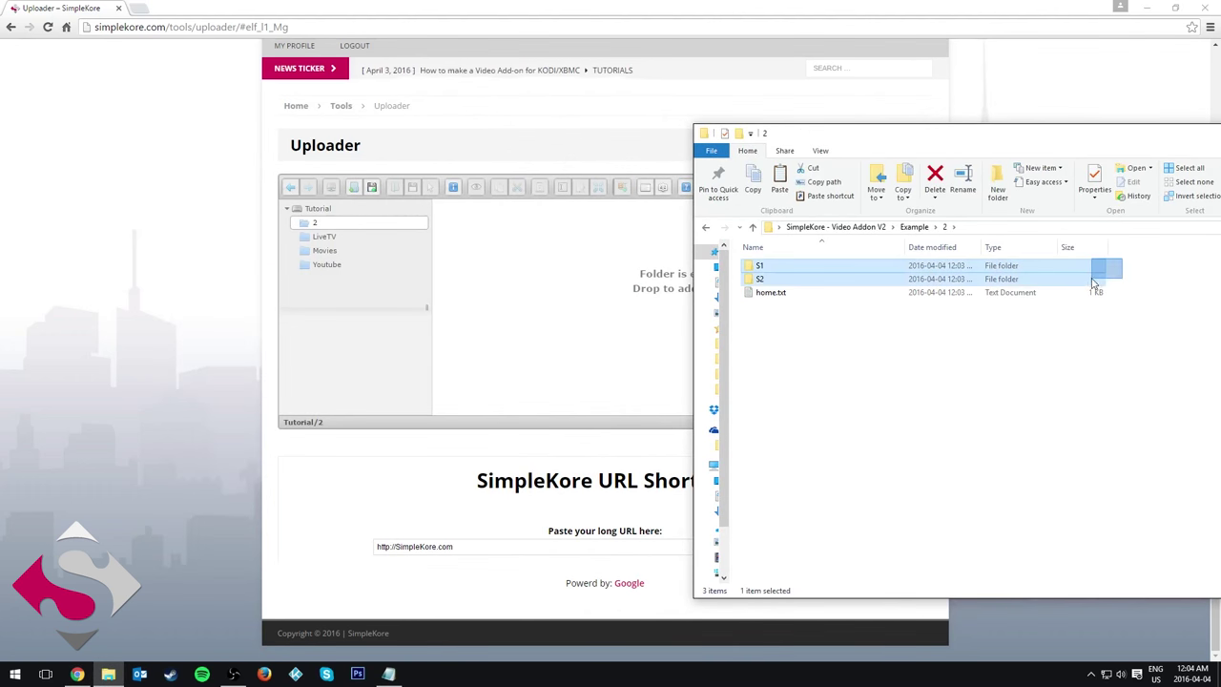
left_click_drag(973, 279, 581, 344)
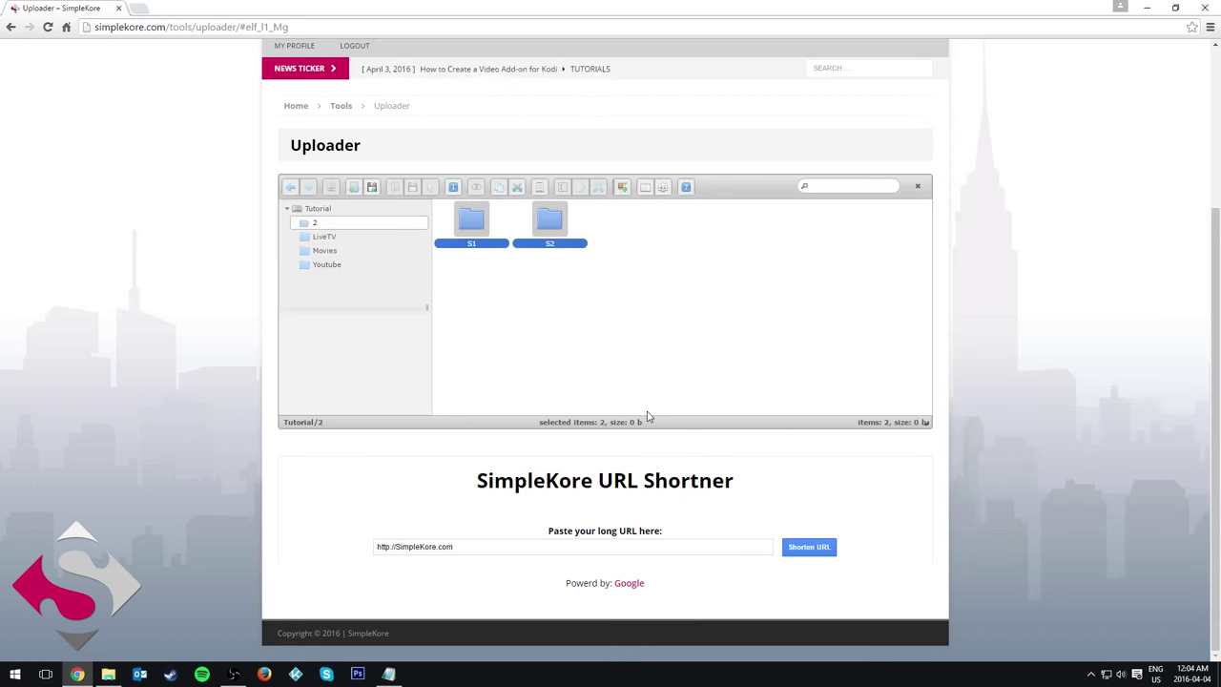
Step: Open the uploaded S1 folder and open its live.txt in a separate browser window
left_click(469, 246)
double_click(490, 243)
left_click(490, 243)
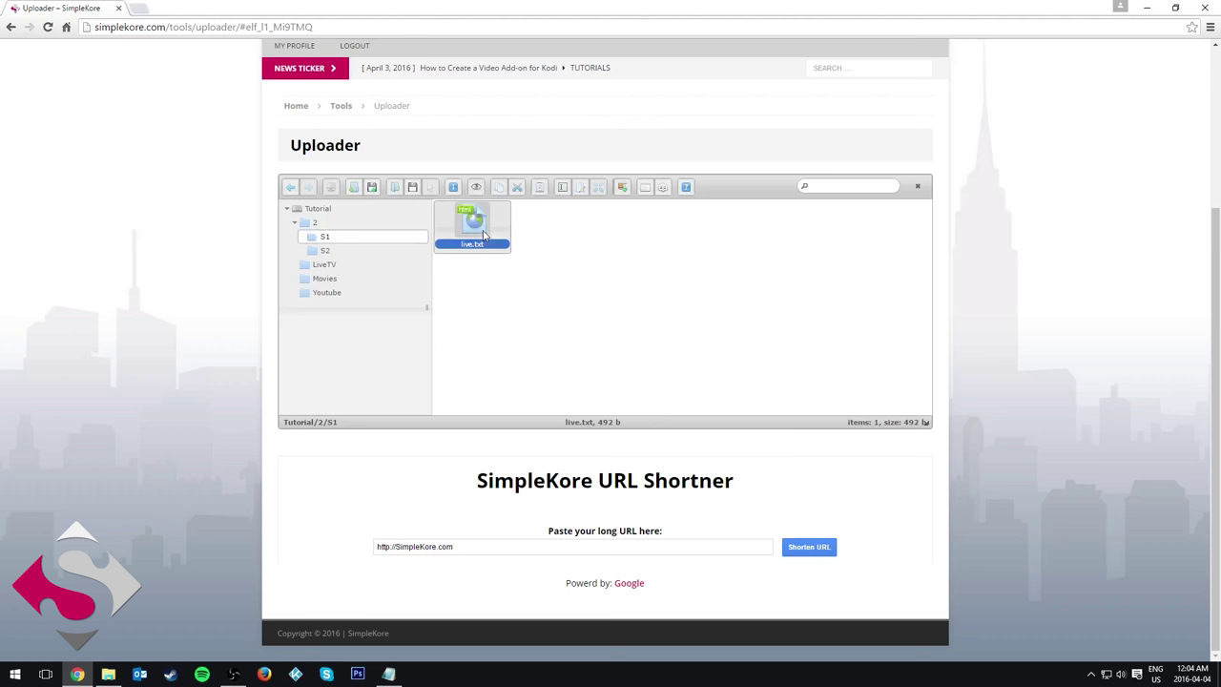
right_click(490, 243)
left_click(531, 244)
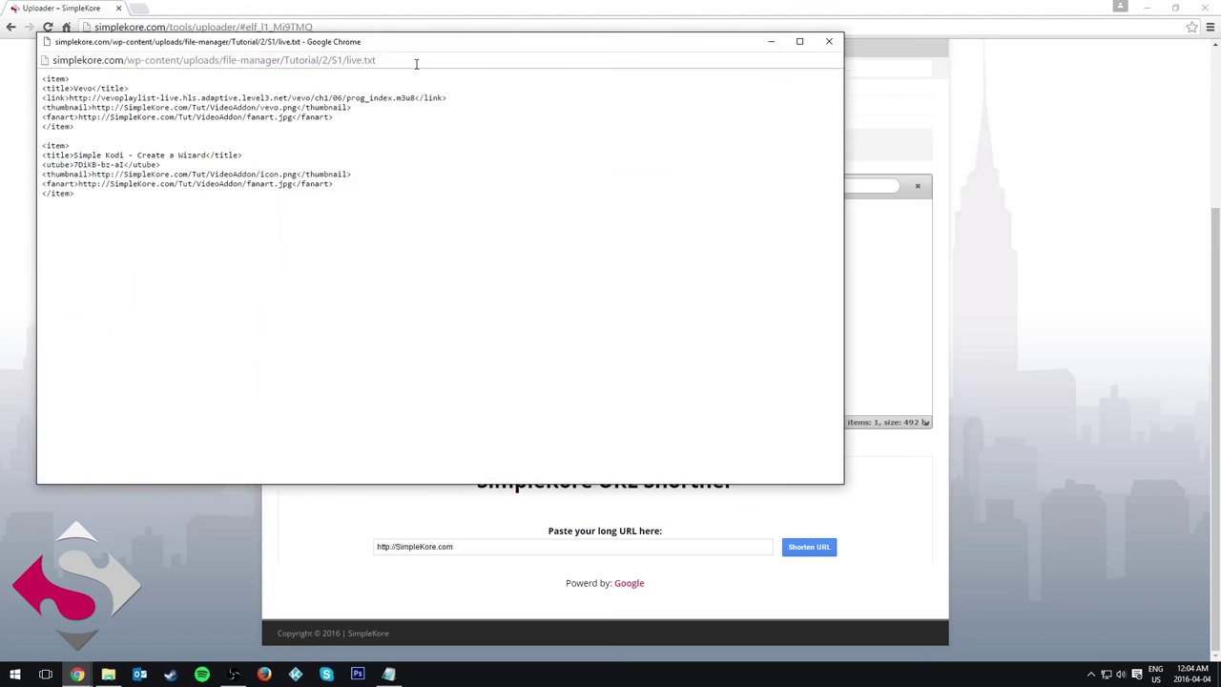
Step: Shorten the web address of S1's live.txt with the SimpleKore URL Shortner and copy the resulting short link
left_click(414, 60)
key("ctrl+c")
left_click(828, 41)
left_click(601, 547)
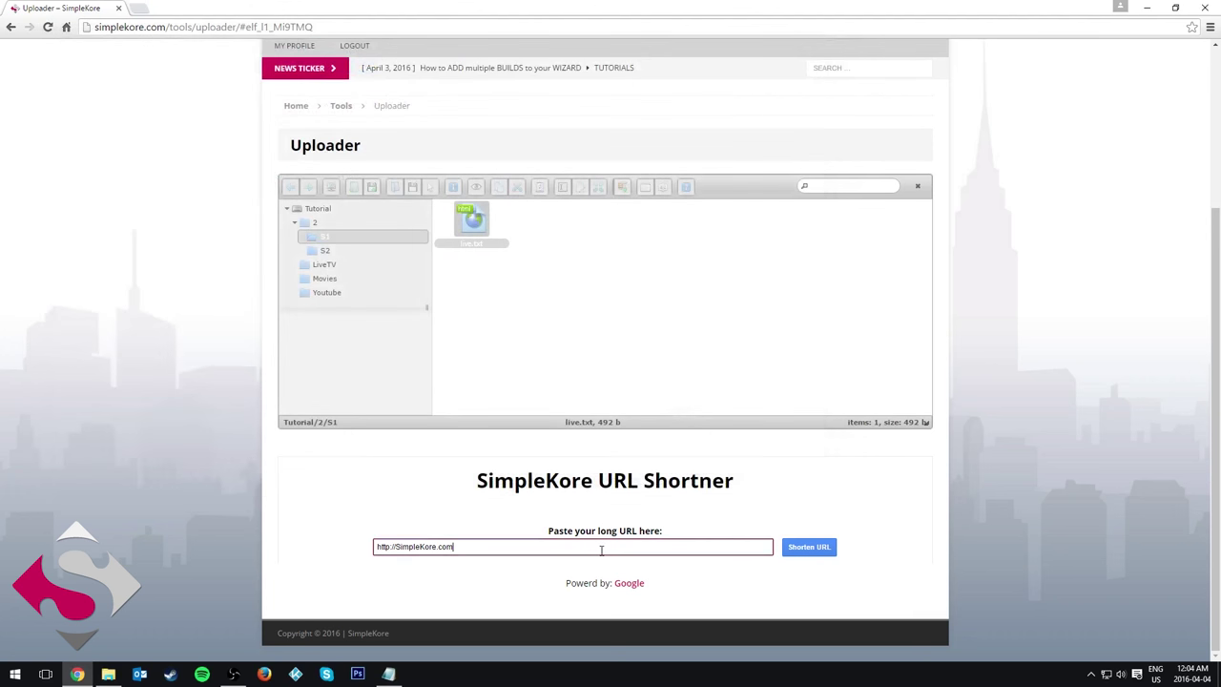
key("ctrl+a")
key("ctrl+v")
left_click(796, 549)
right_click(659, 563)
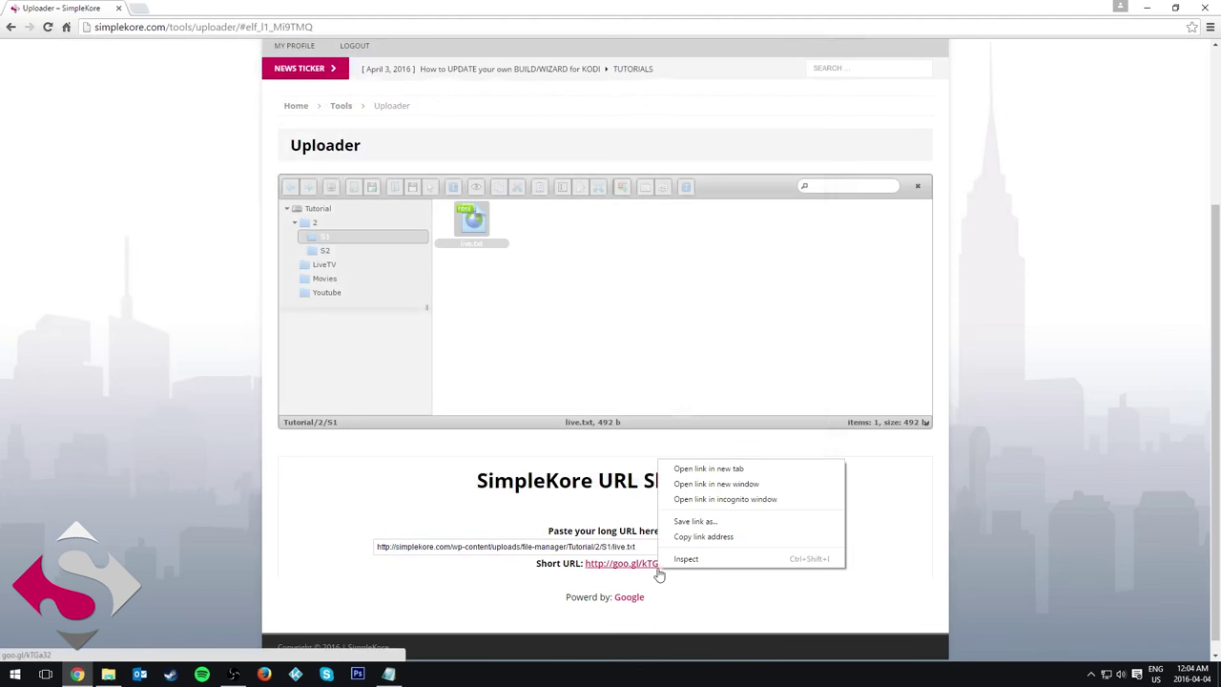
left_click(704, 538)
Step: Open home.txt from the local folder 2 and insert the copied short link into Season 1's externallink tag
left_click(108, 674)
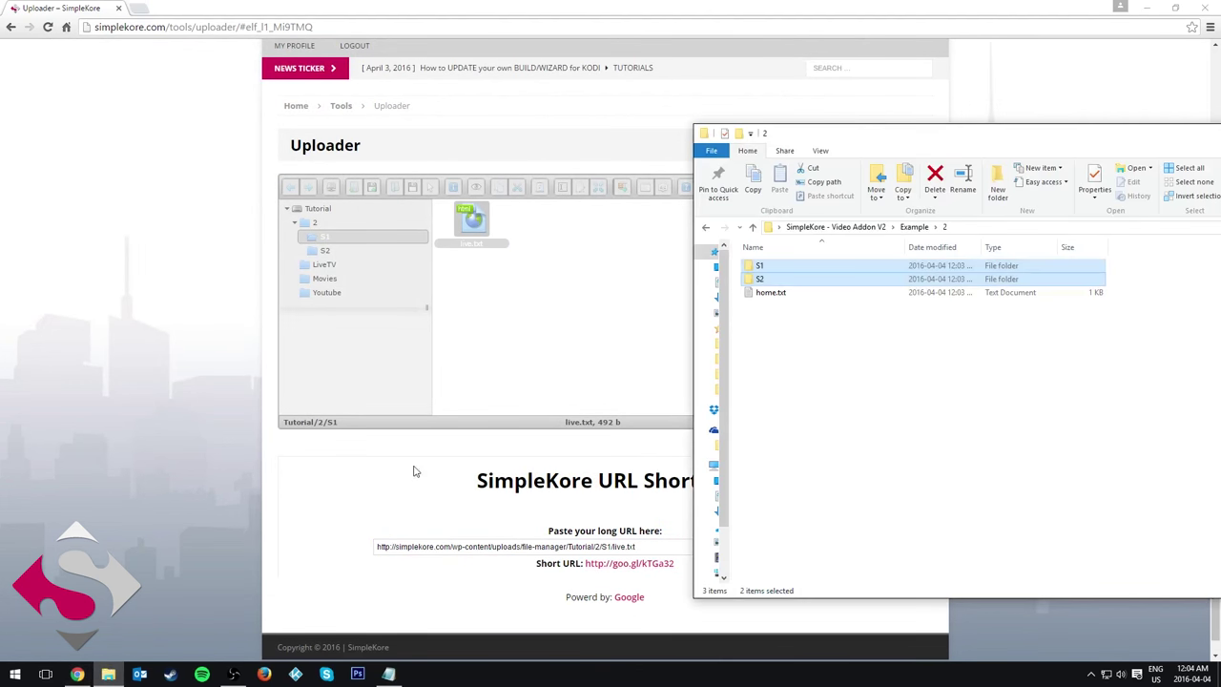
left_click(869, 281)
double_click(863, 292)
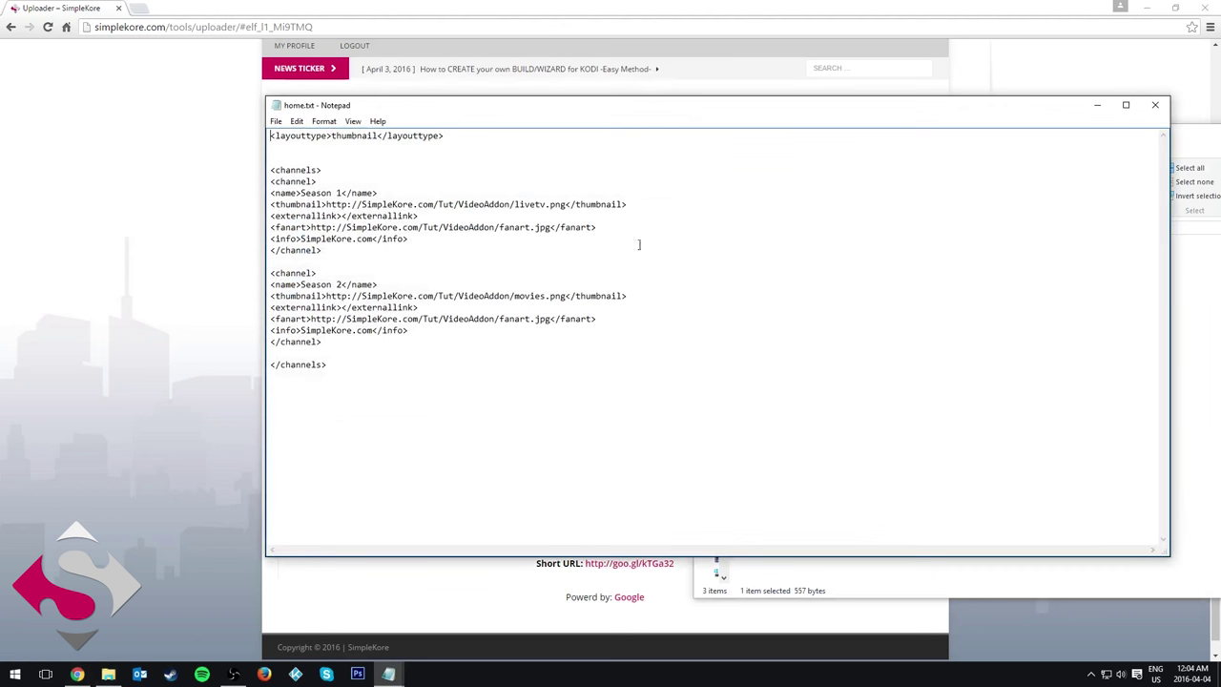
left_click(342, 215)
key("ctrl+v")
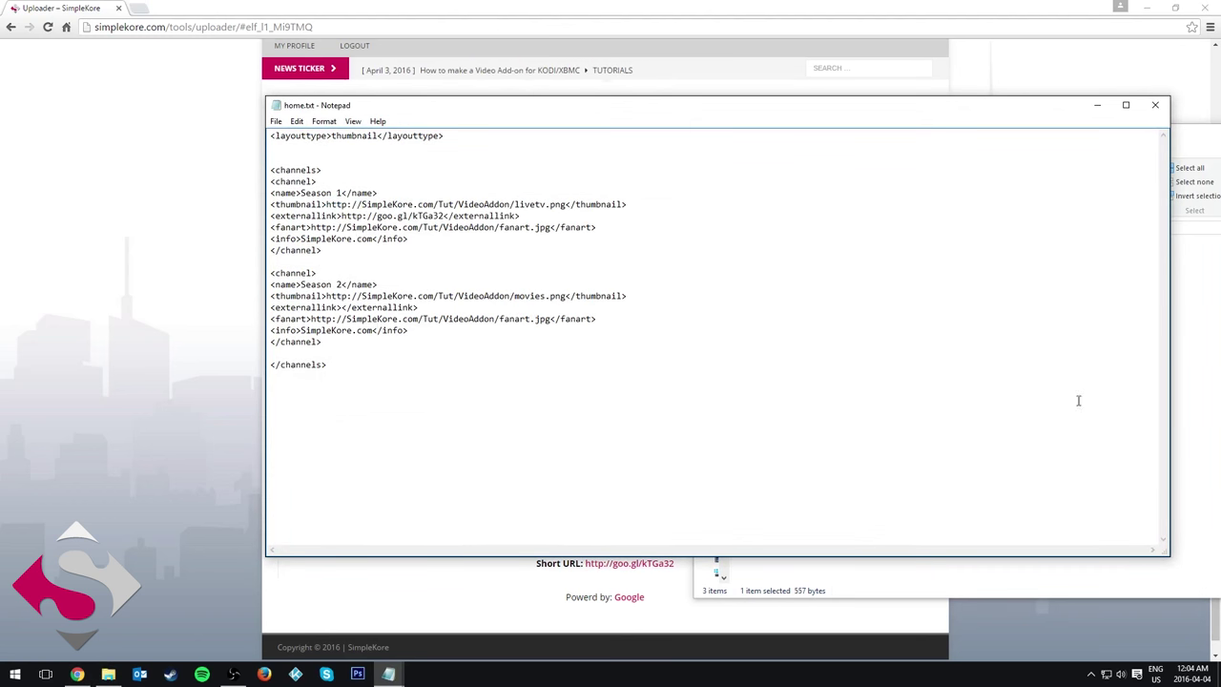
Step: Return to the uploader, open live.txt from the S2 folder in a separate window and copy its web address
left_click(1183, 391)
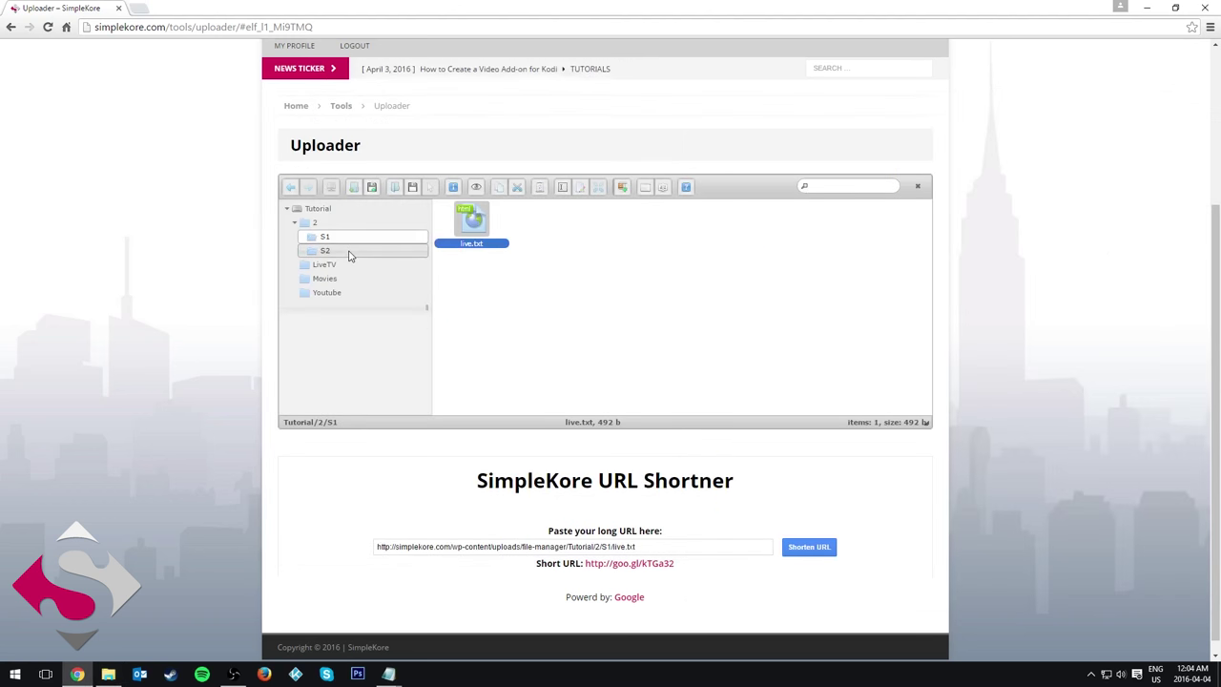
left_click(350, 251)
left_click(474, 243)
right_click(474, 243)
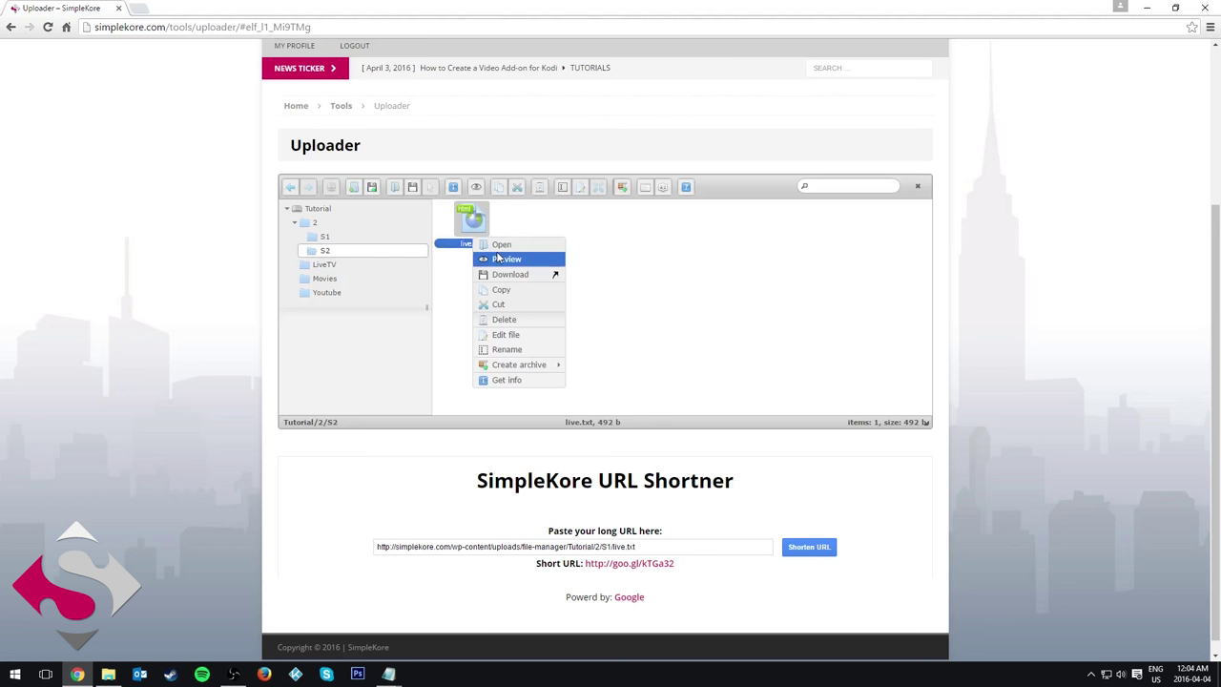
left_click(507, 247)
left_click(405, 59)
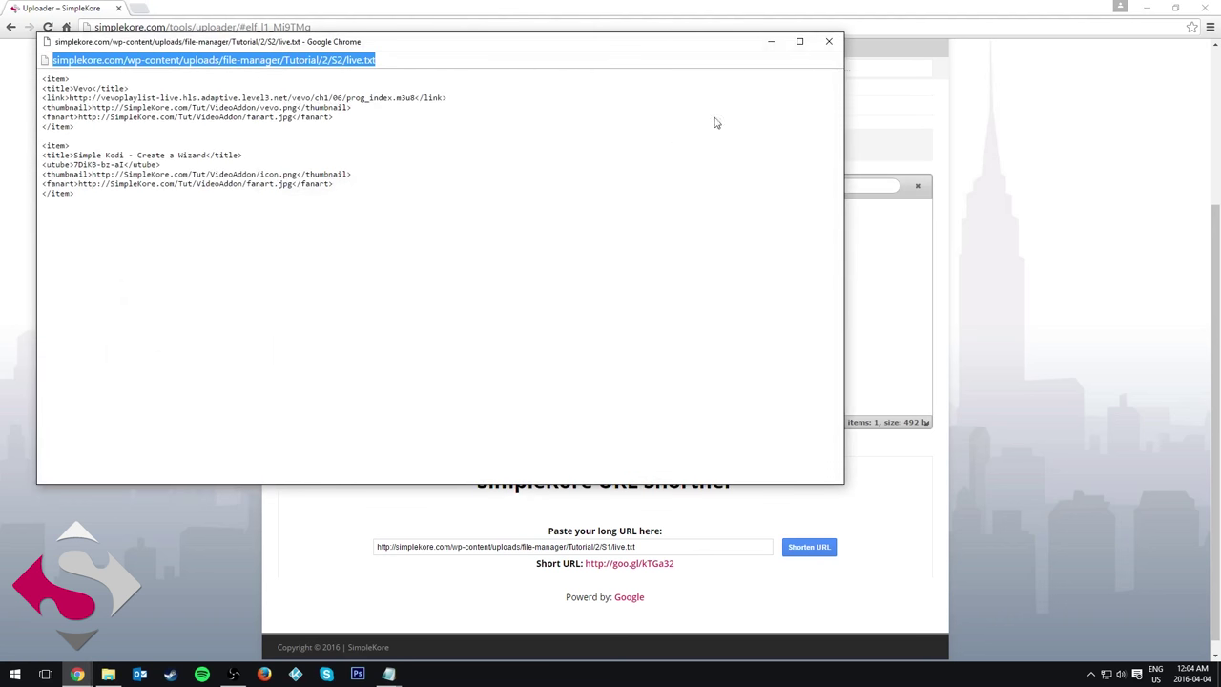
Step: Close the file window, shorten the address of S2's live.txt and copy the short link
left_click(830, 41)
triple_click(502, 546)
key("ctrl+v")
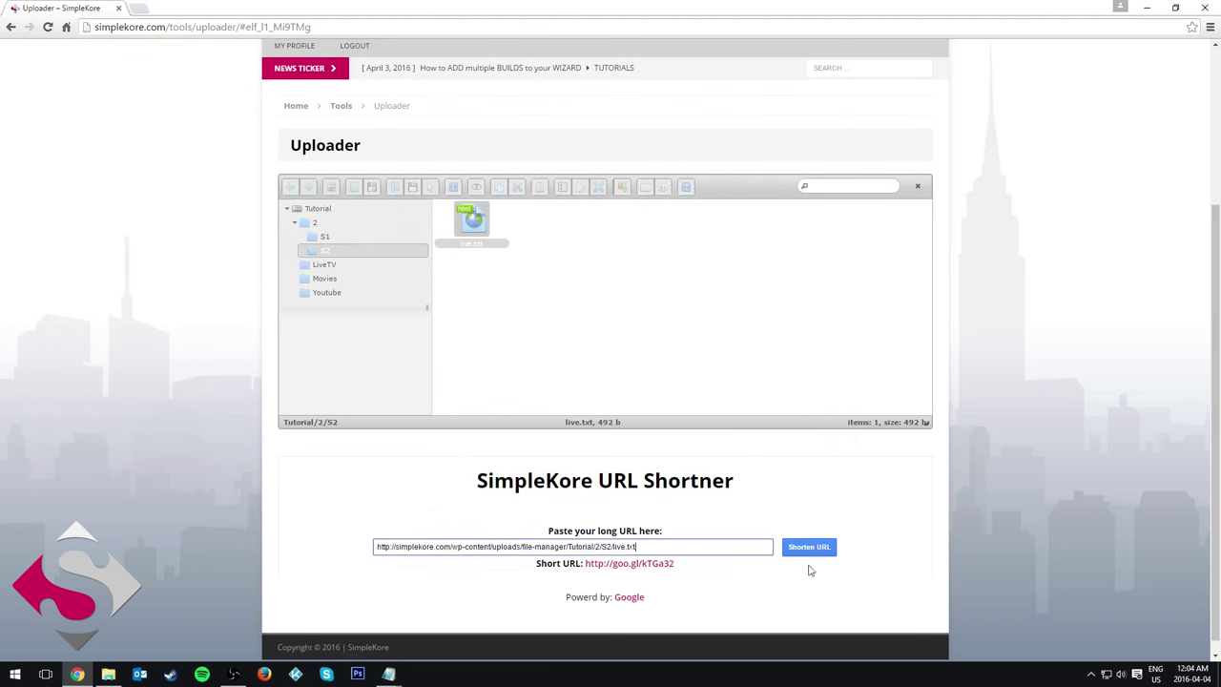
left_click(831, 554)
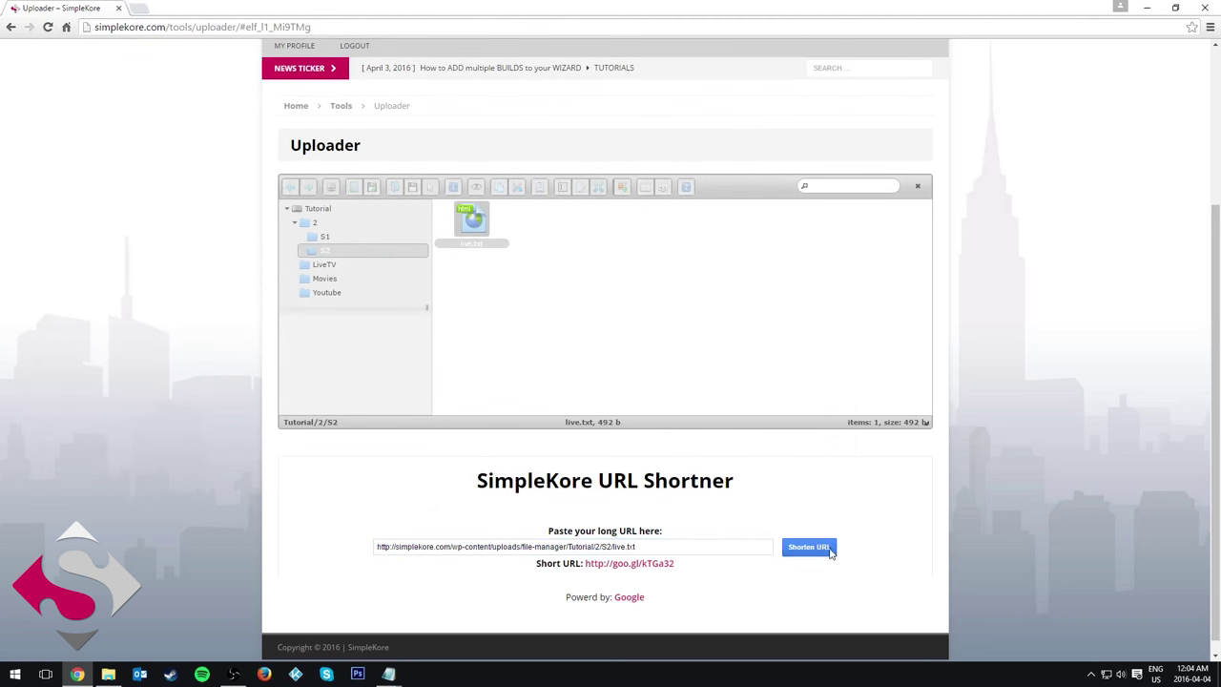
right_click(671, 564)
left_click(702, 537)
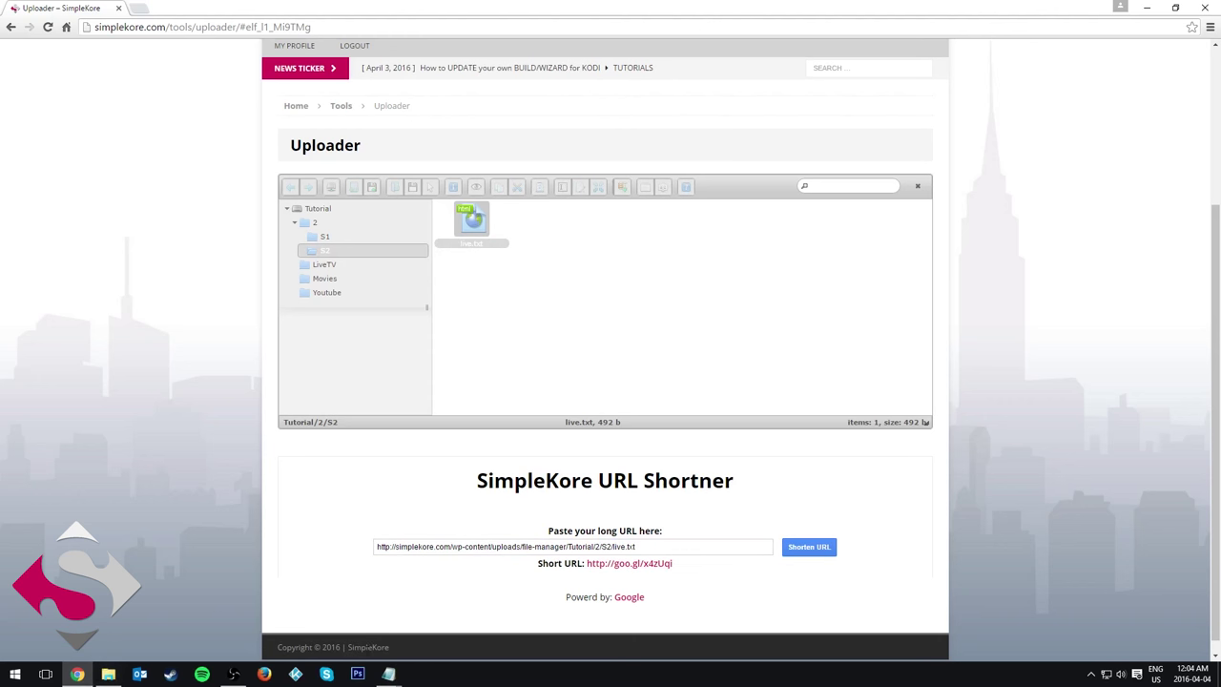
Step: Insert the copied short link into Season 2's externallink tag in home.txt, then save and close the file
mouse_move(389, 674)
left_click(428, 636)
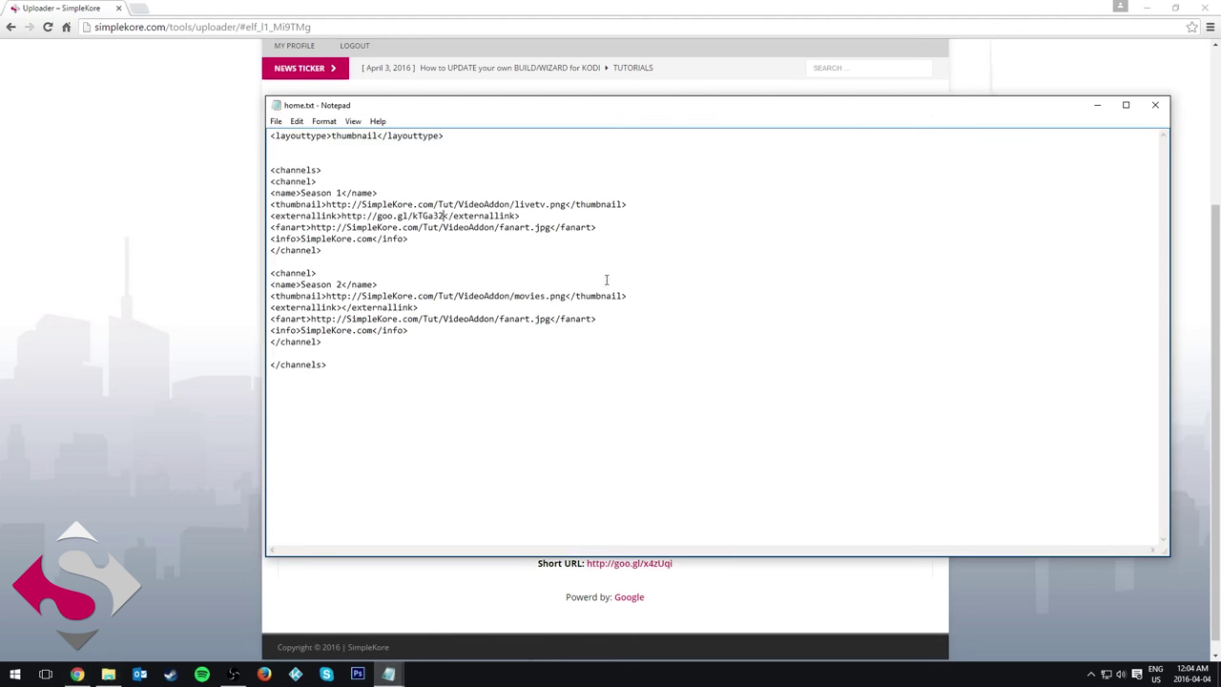
left_click(340, 307)
key("ctrl+v")
left_click(276, 120)
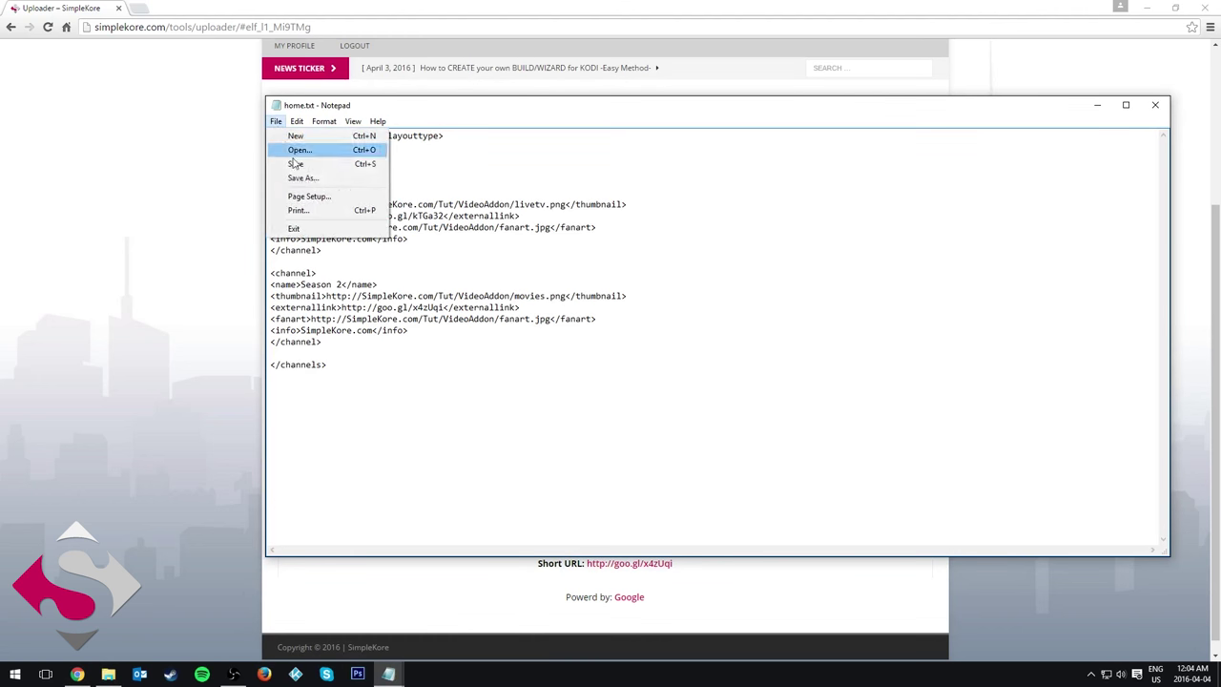
left_click(301, 161)
left_click(1155, 105)
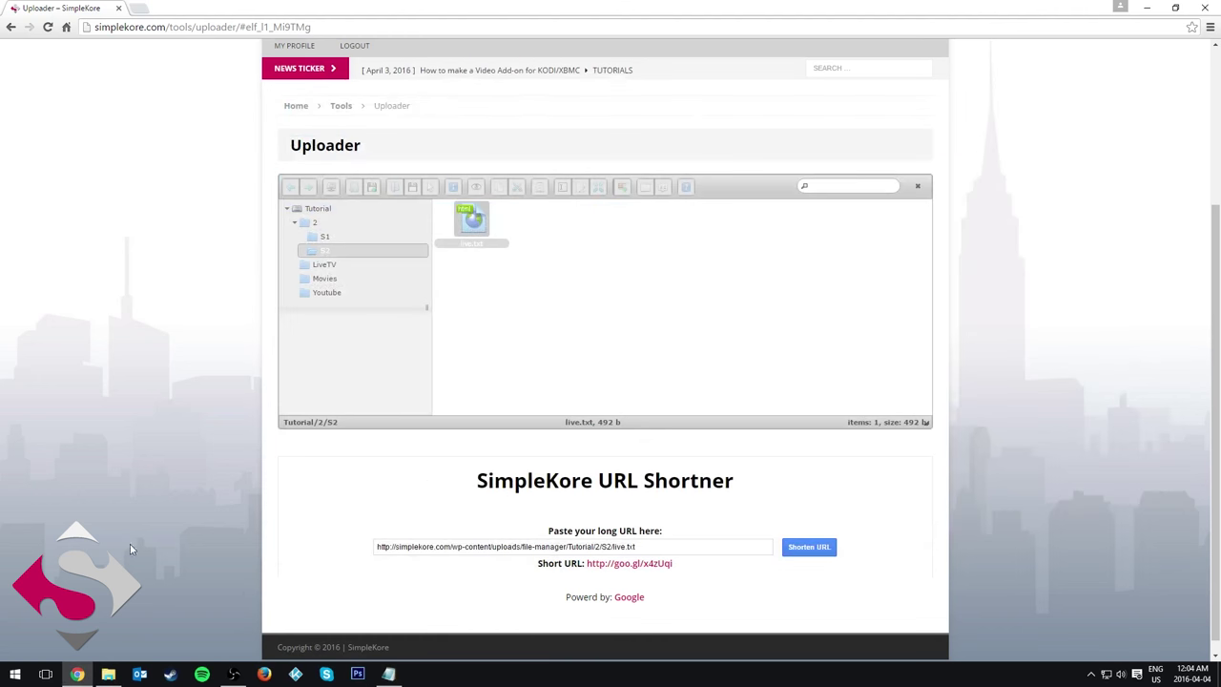
Step: Open the uploader's folder 2, check the local home.txt's links, and upload that file into the folder
left_click(108, 673)
left_click(322, 227)
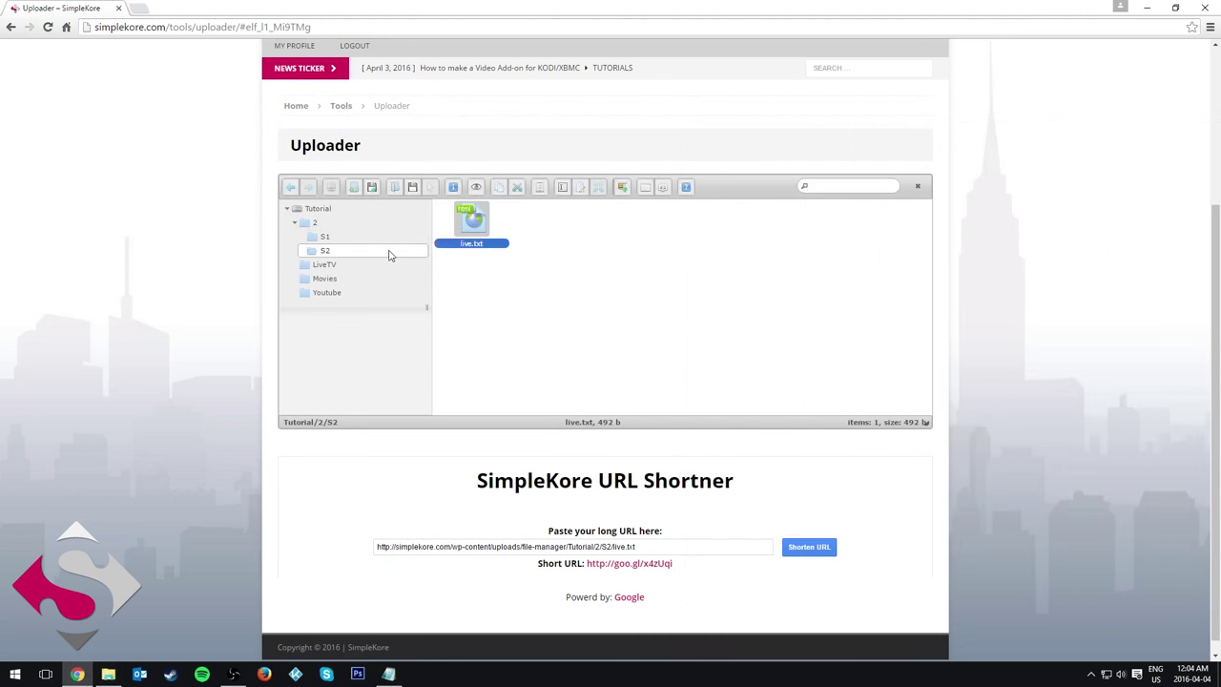
key("alt+Tab")
double_click(843, 292)
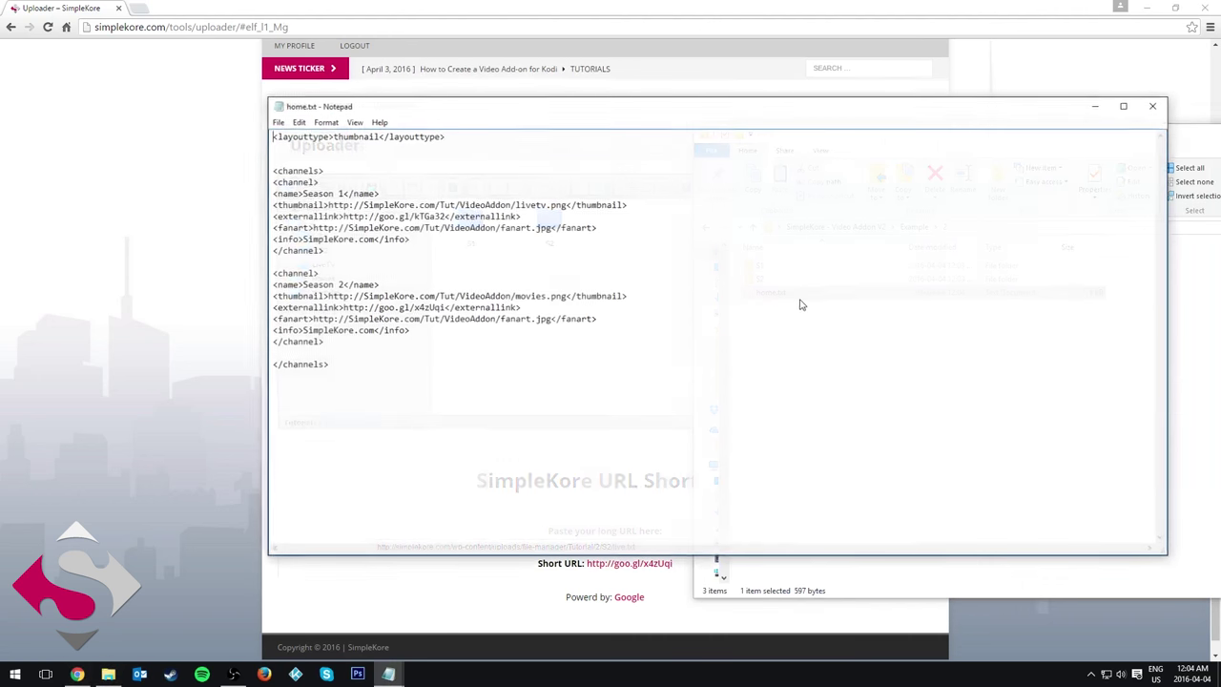
left_click(1154, 105)
left_click_drag(799, 295, 468, 195)
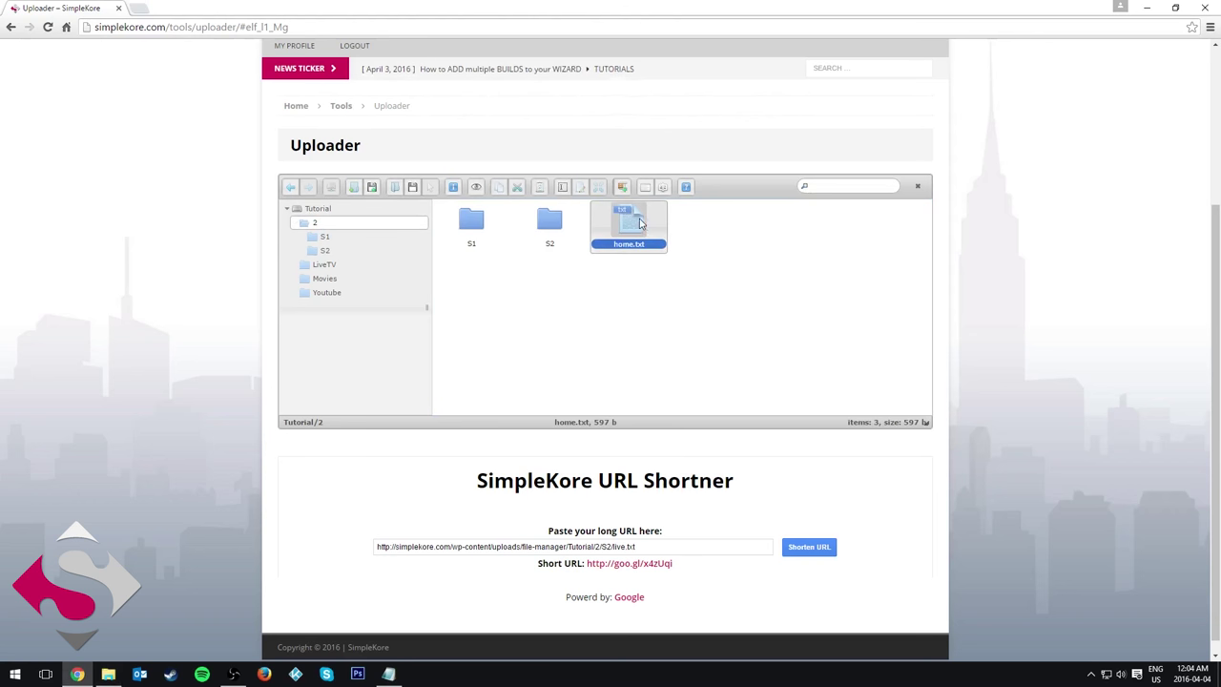
Step: Try to copy the web address of the uploaded home.txt and shorten it
right_click(640, 219)
left_click(668, 226)
left_click(441, 59)
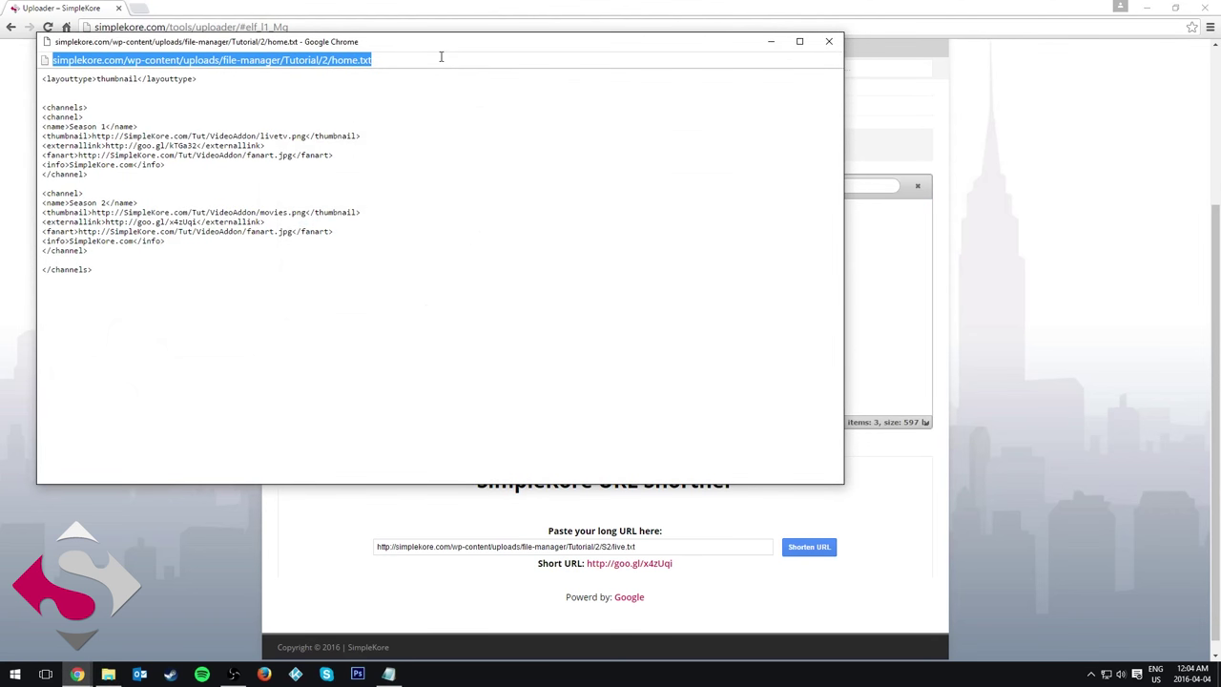
left_click(829, 41)
left_click(510, 547)
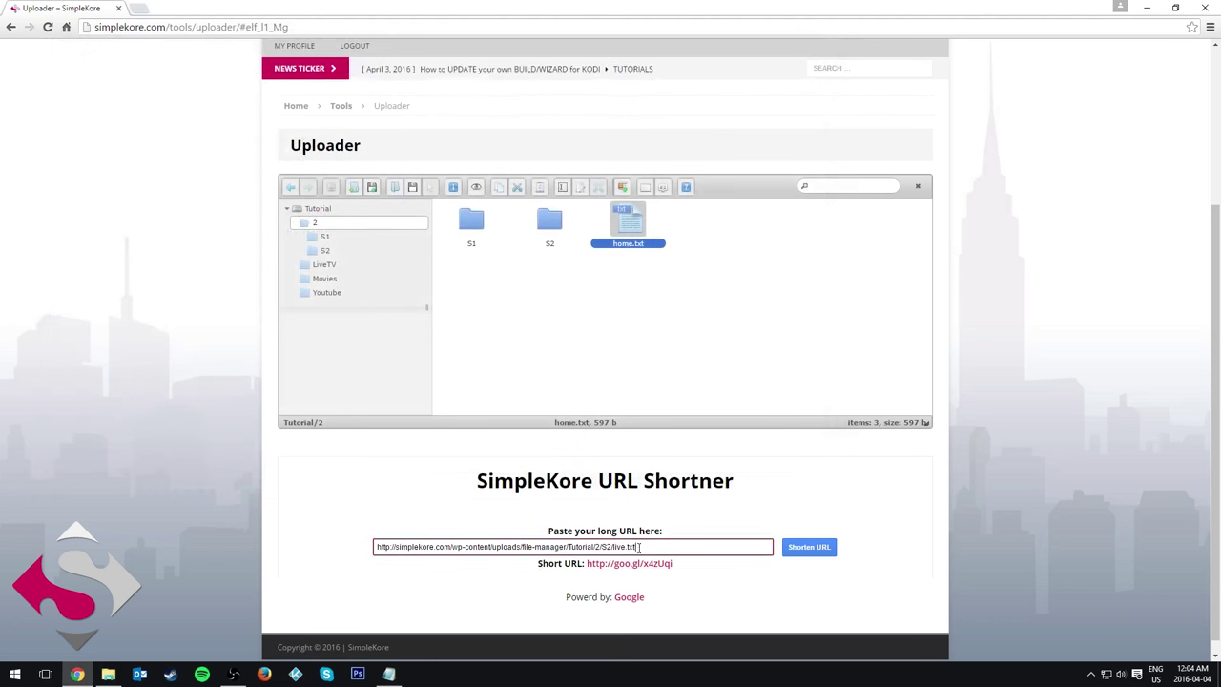
key("ctrl+a")
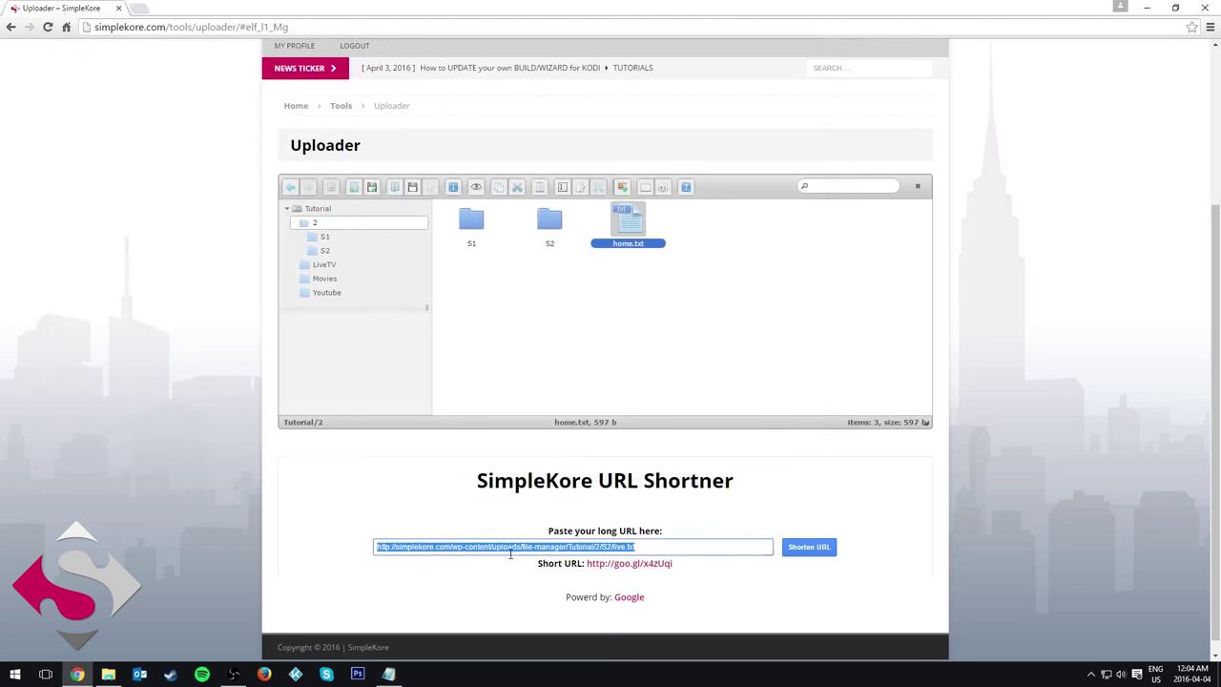
left_click(804, 549)
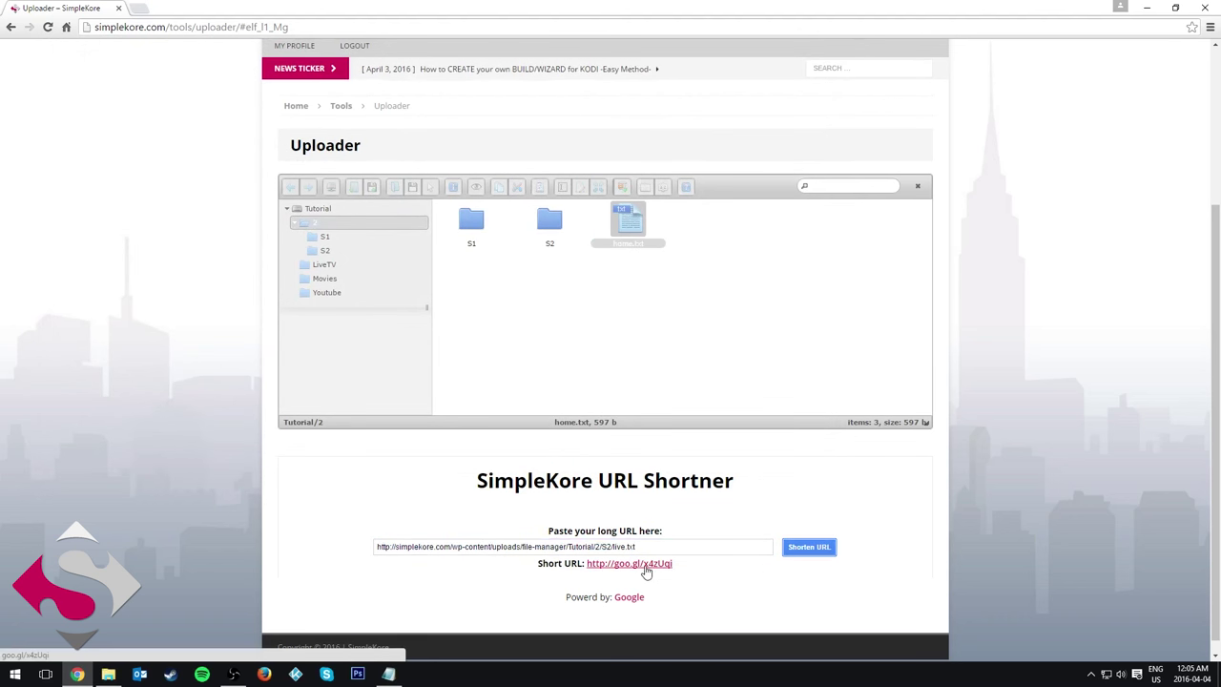
Step: Reopen the uploaded home.txt in folder 2, copy its web address and close the file window
right_click(659, 208)
left_click(690, 212)
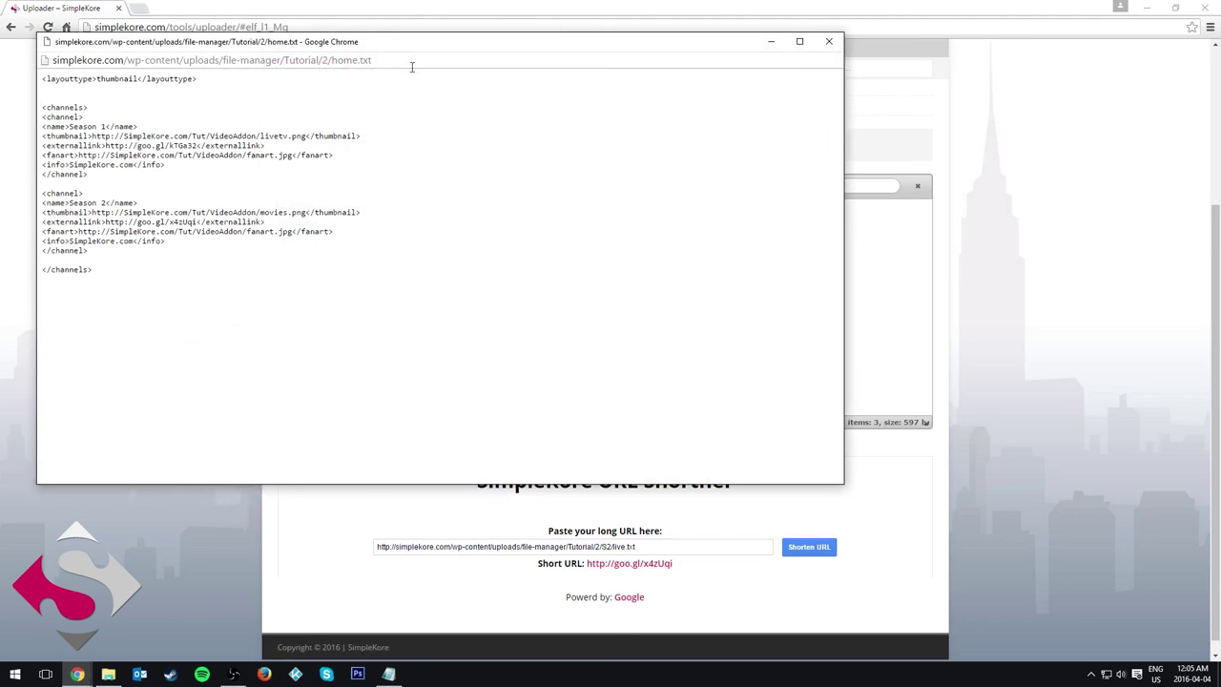
left_click(425, 57)
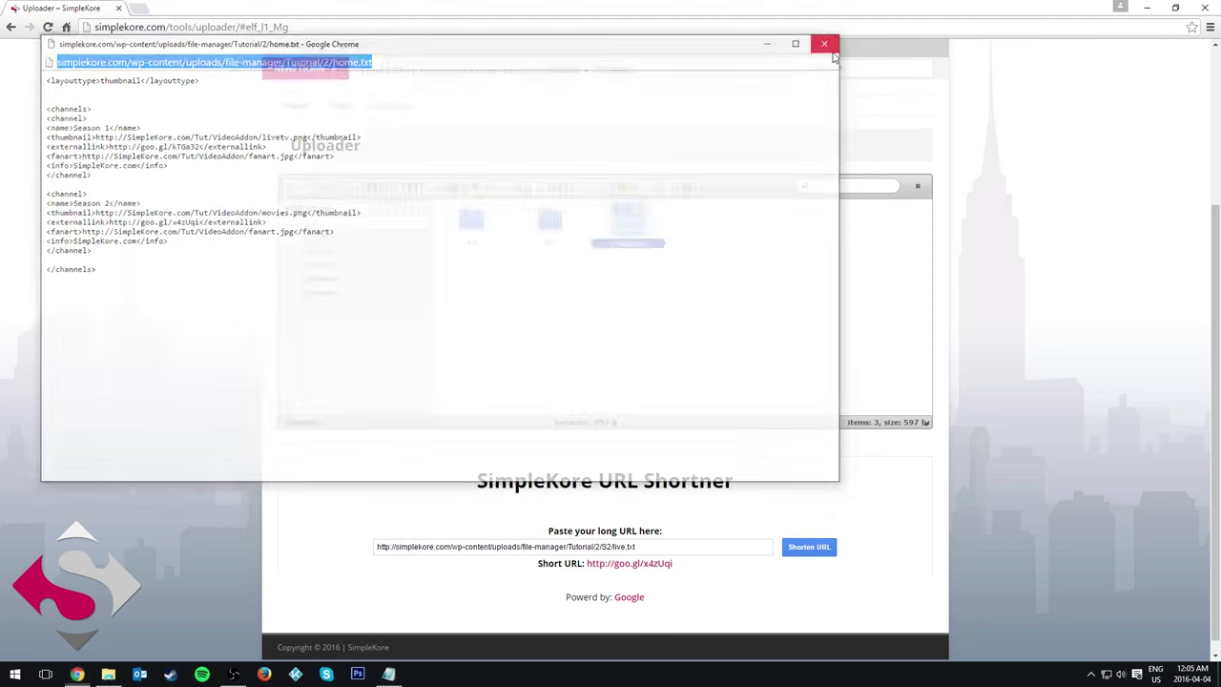
left_click(829, 41)
Step: Replace the long URL with the address of folder 2's home.txt, shorten it and copy the short link
left_click(674, 550)
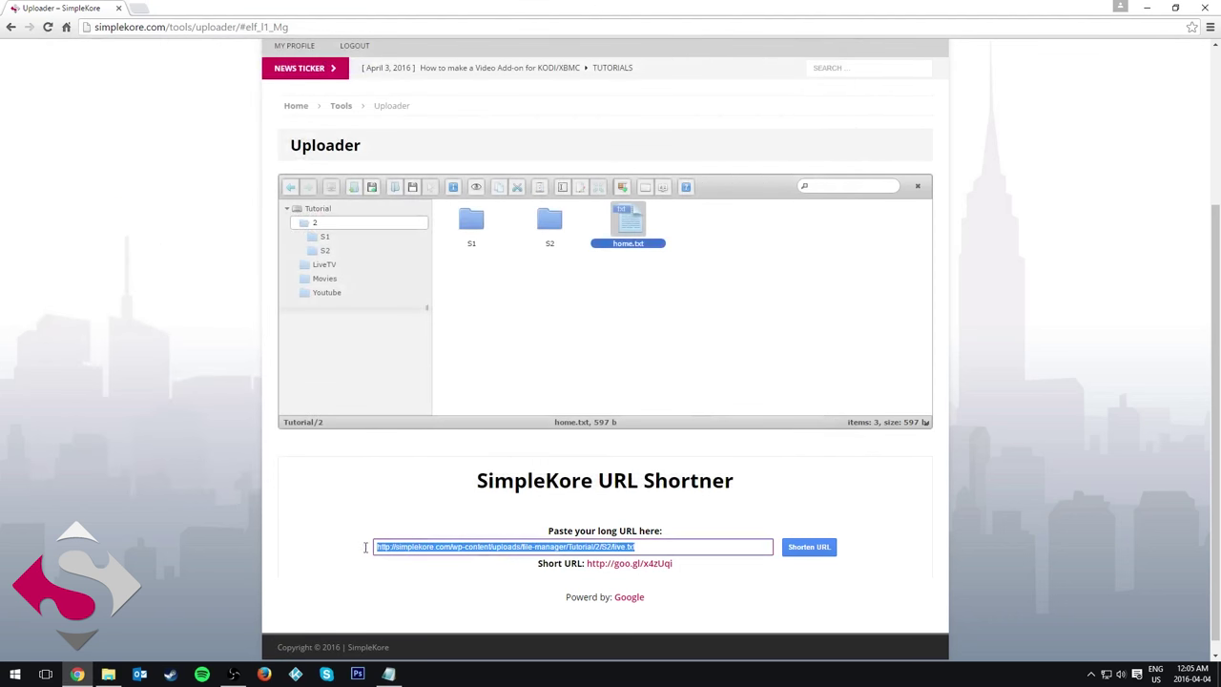
right_click(722, 542)
left_click(760, 418)
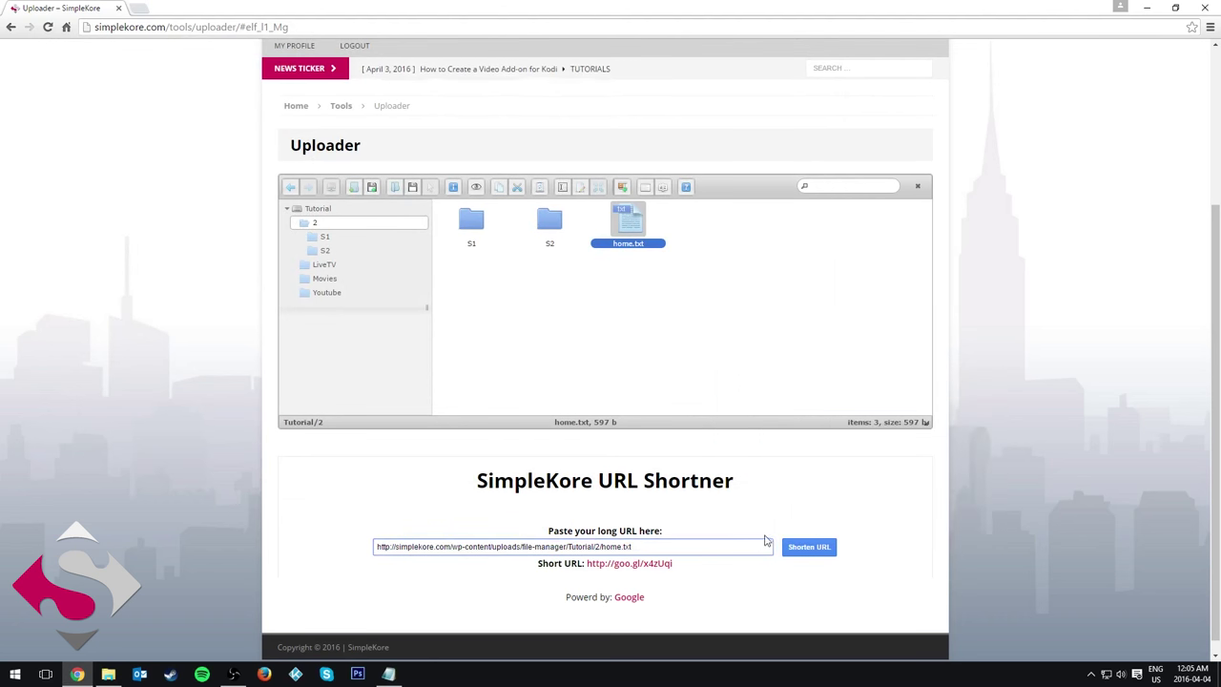
left_click(808, 546)
right_click(632, 567)
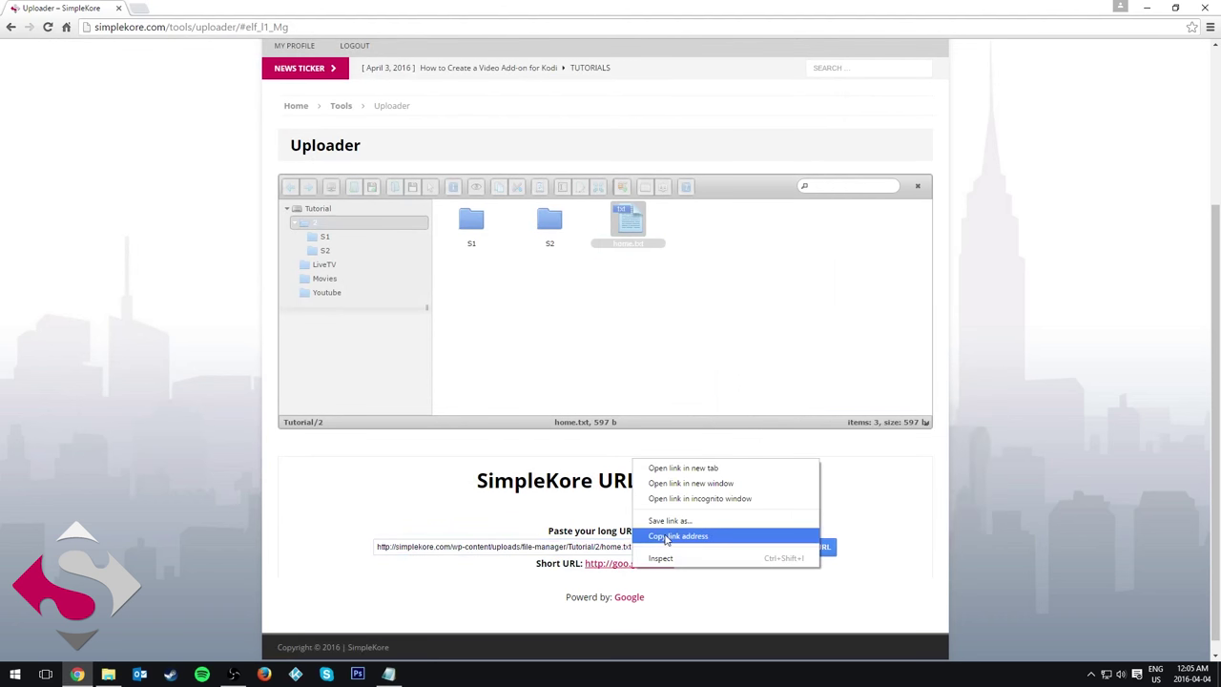
left_click(666, 537)
left_click(108, 673)
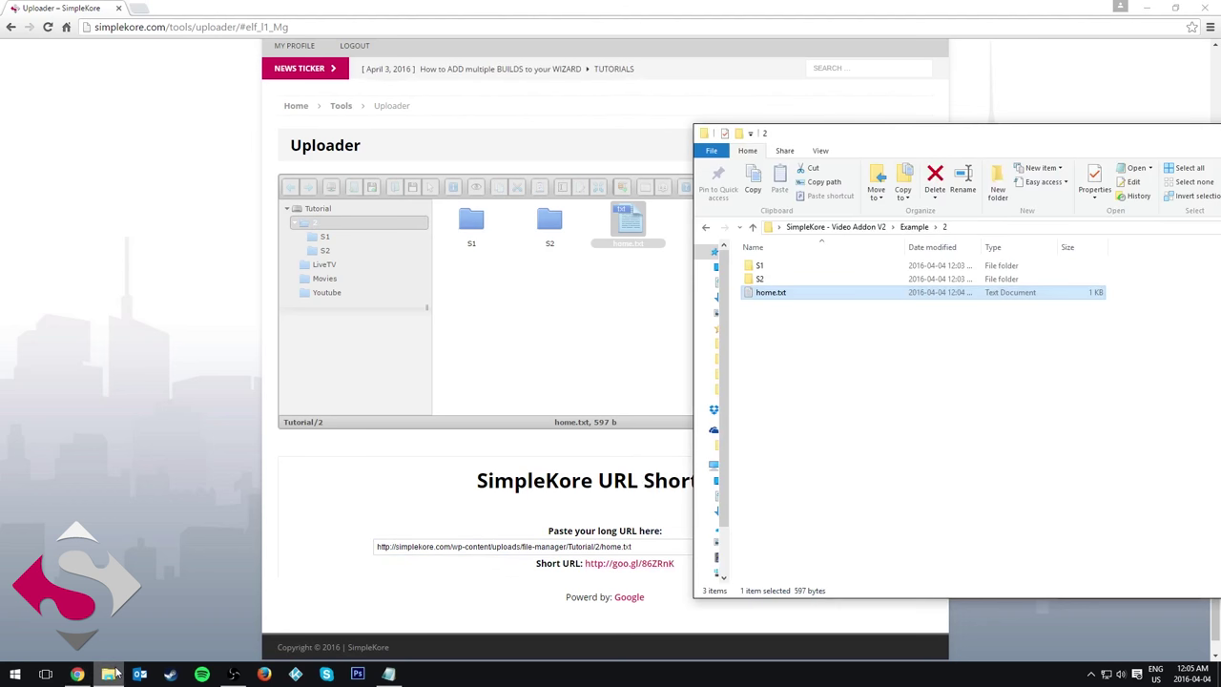
left_click(913, 226)
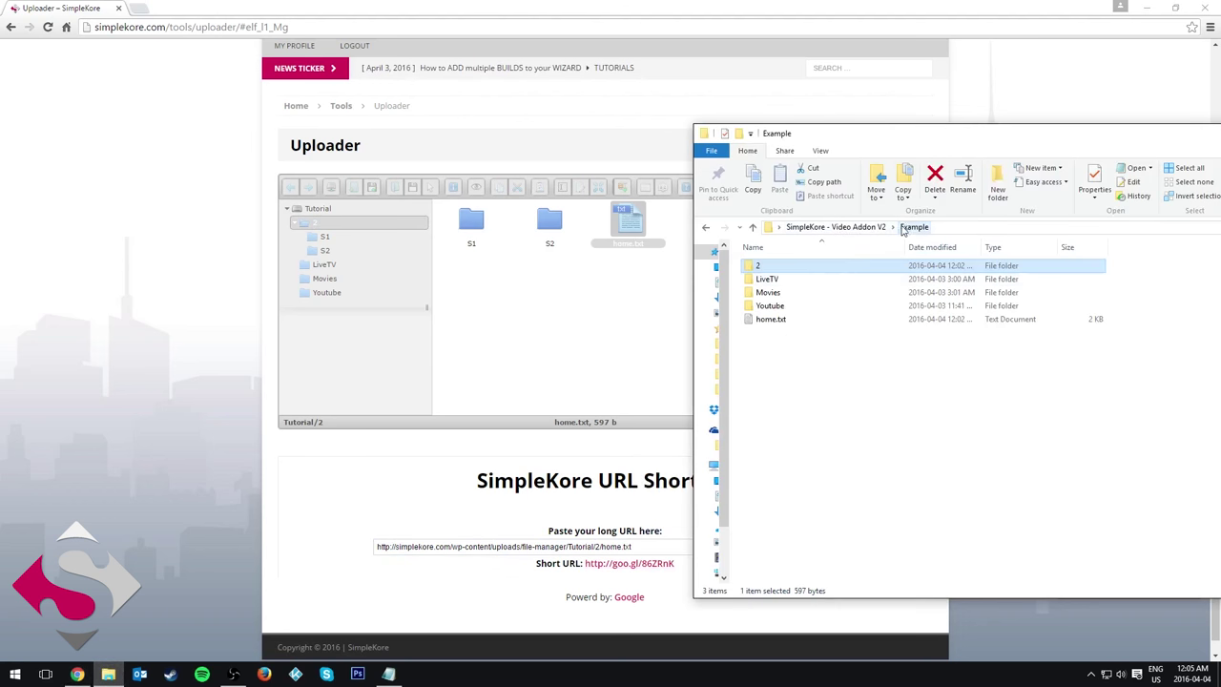
double_click(790, 319)
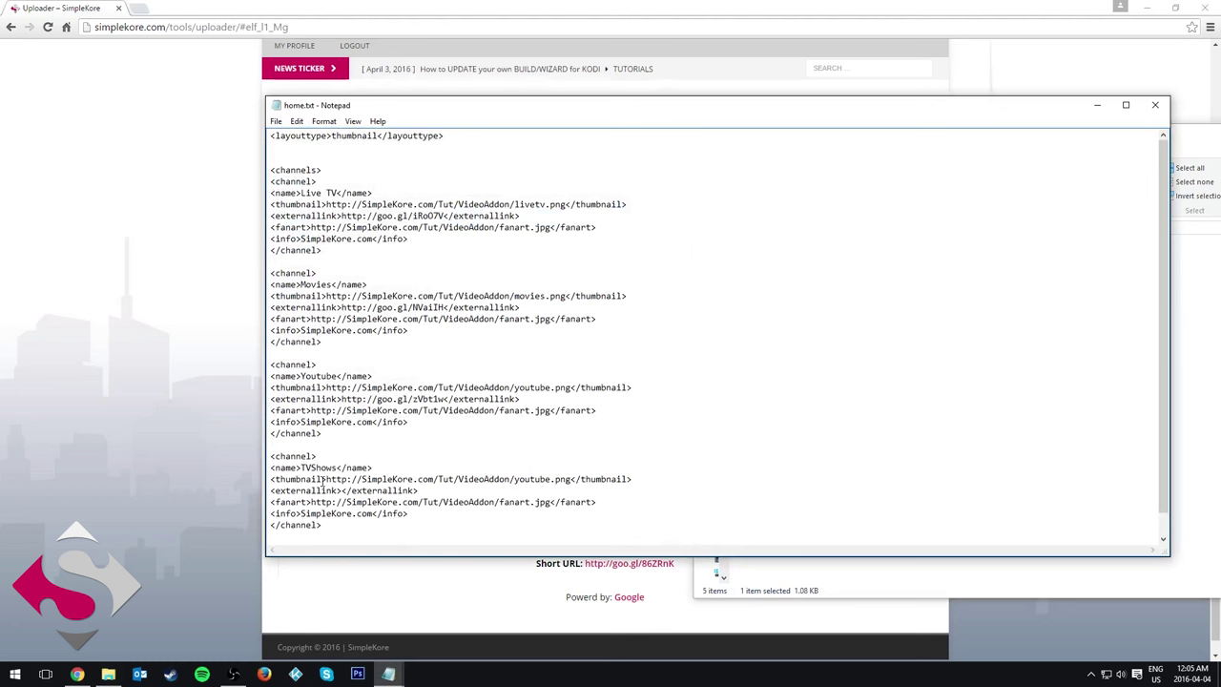
left_click(339, 490)
key("ctrl+v")
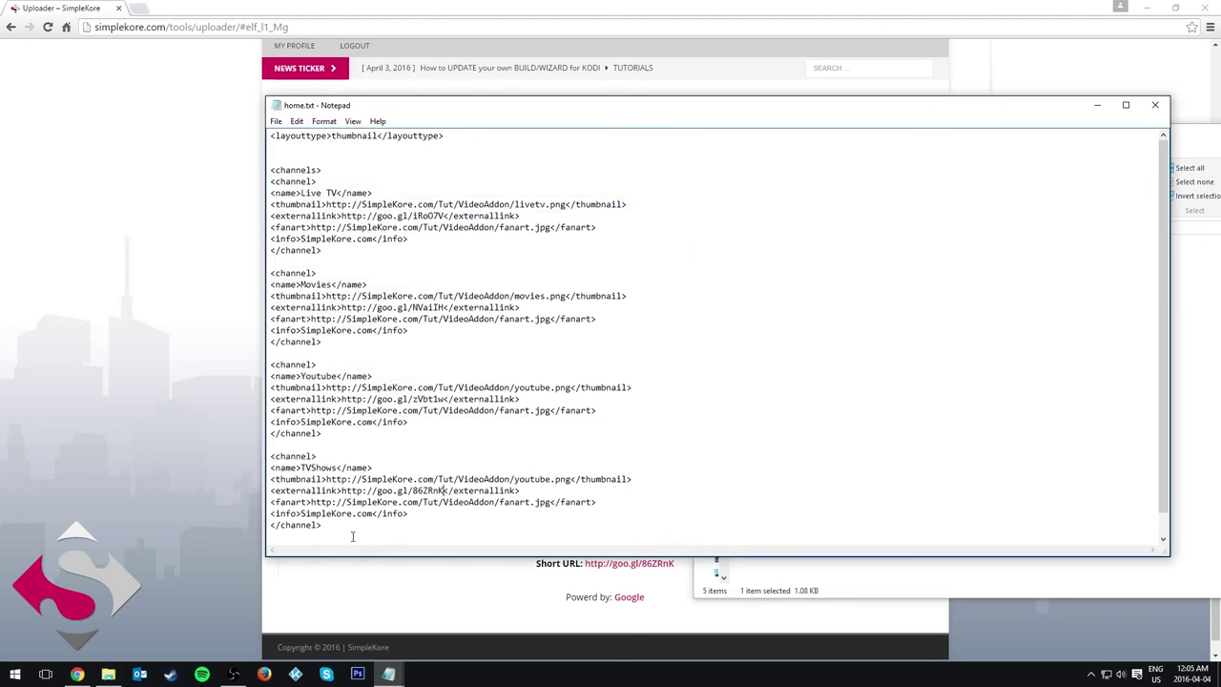
Step: Rename the TVShows channel to The Walking Dead, then save and close home.txt
left_click_drag(301, 467, 336, 467)
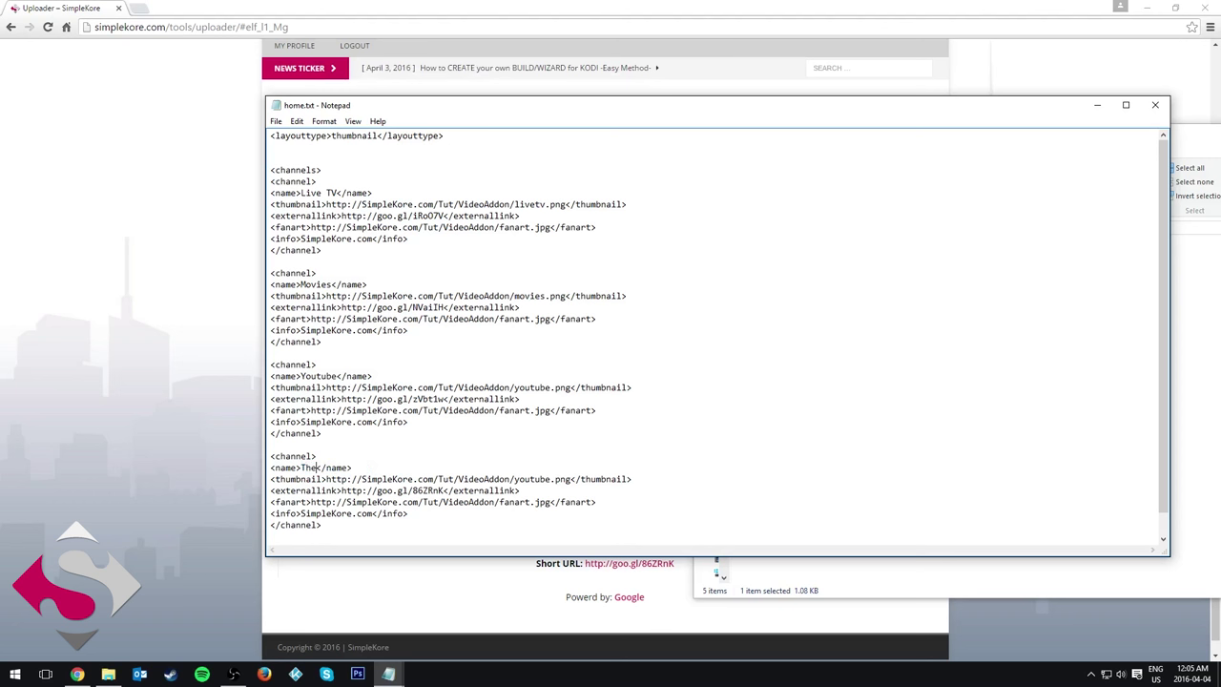
type("The Walking Dead")
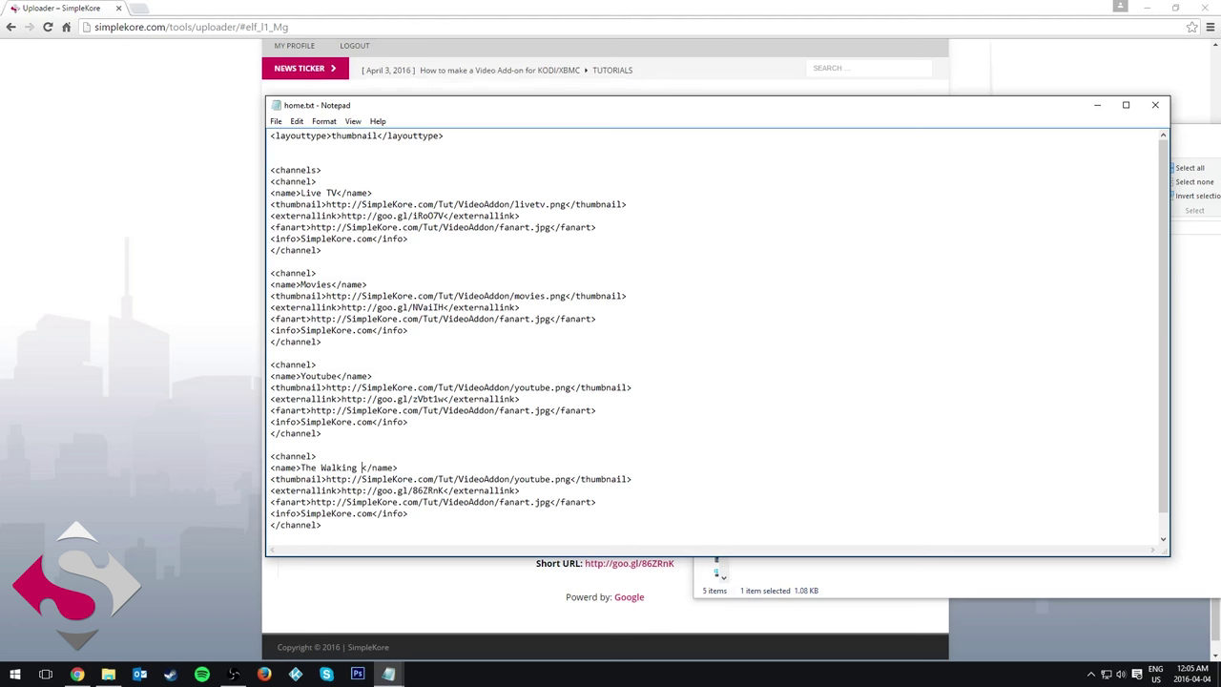
left_click(276, 121)
left_click(292, 164)
left_click(1155, 105)
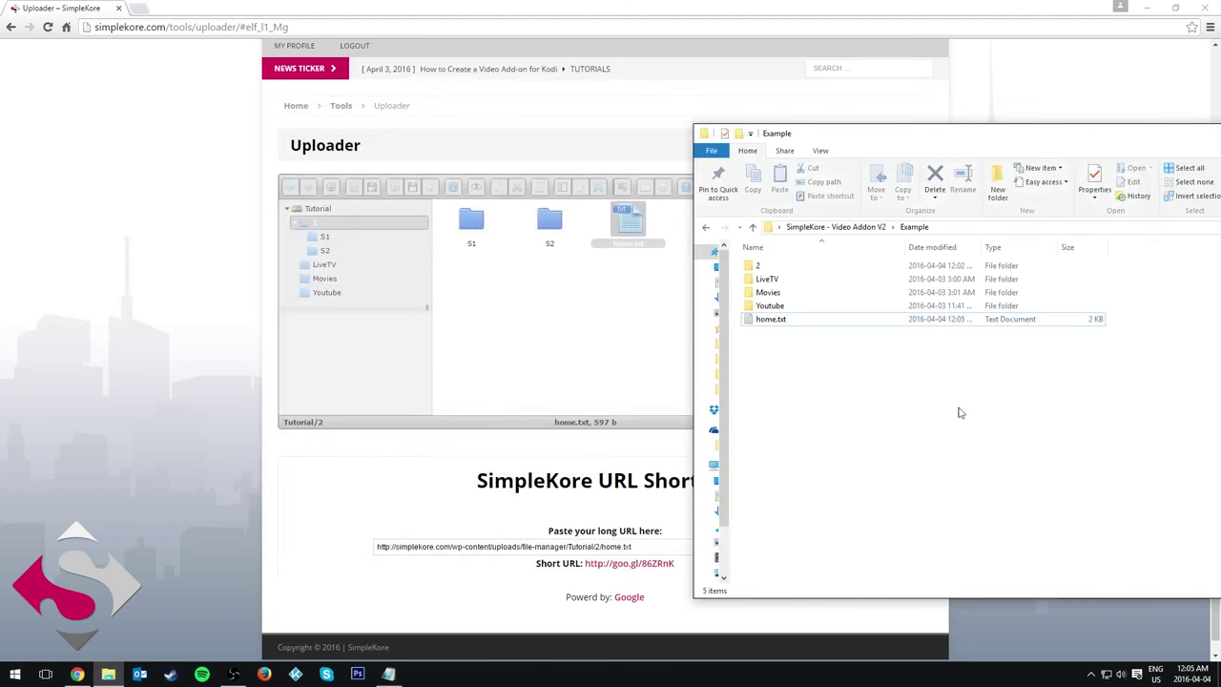
Step: Upload the edited home.txt from the local Example folder to the Tutorial root folder in the Uploader, replacing the existing file
left_click(768, 319)
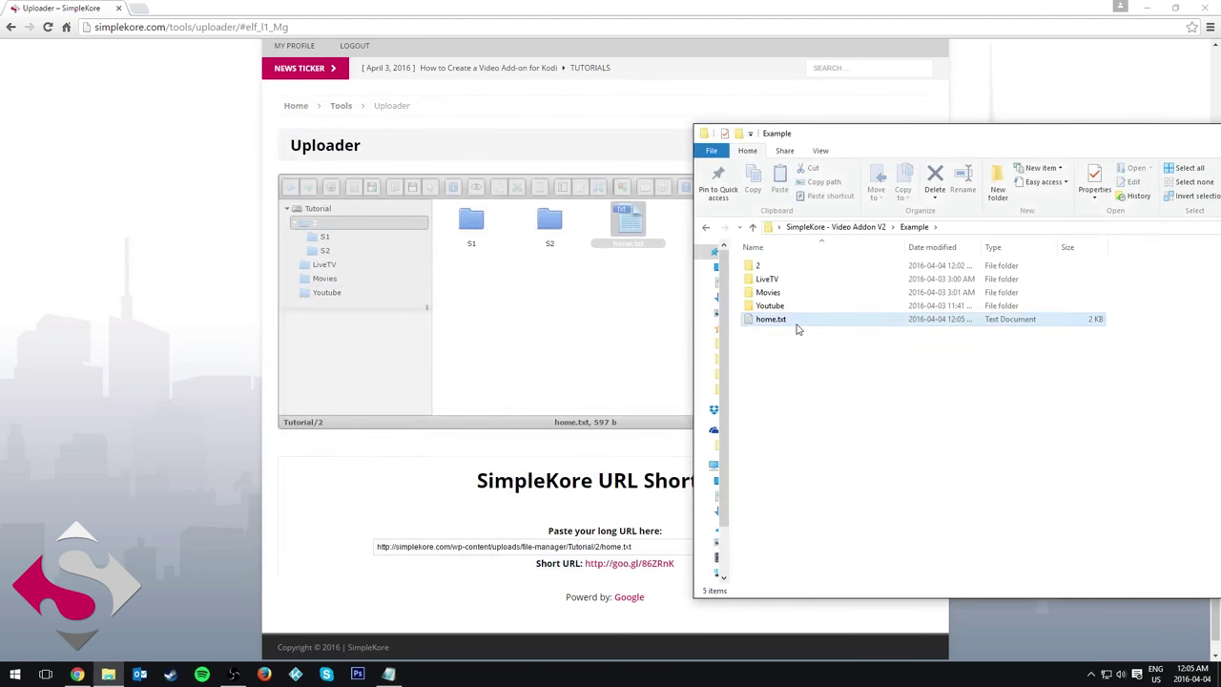
left_click(353, 260)
left_click(318, 208)
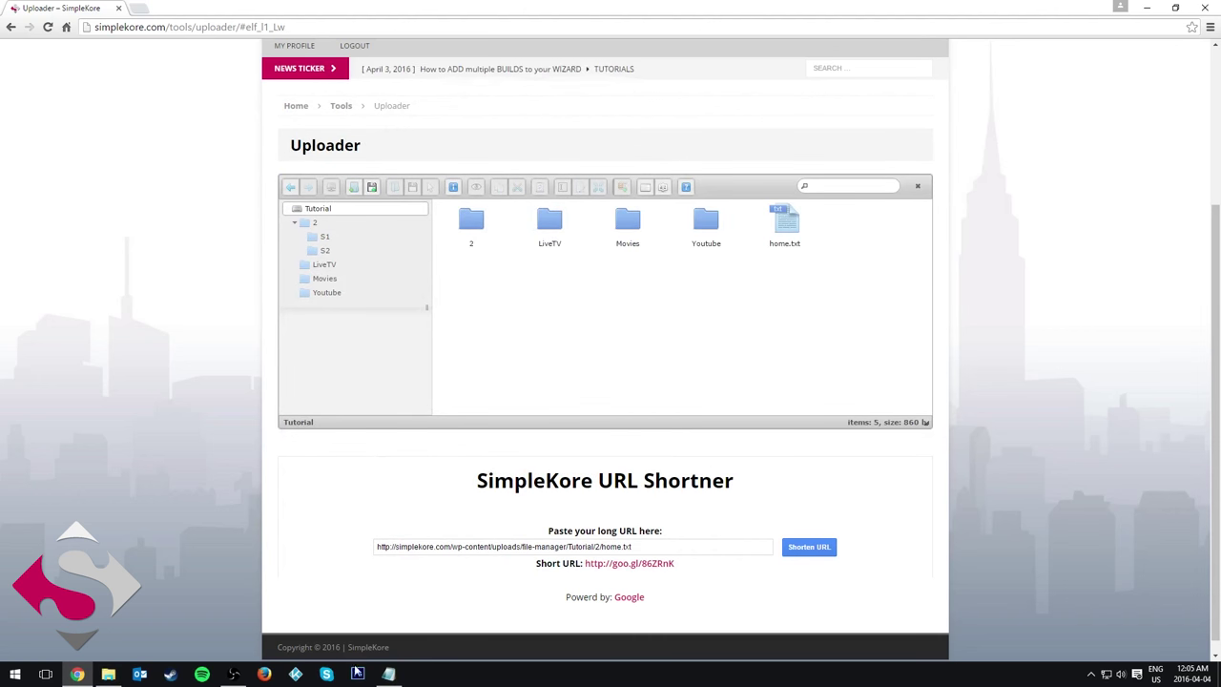
left_click(107, 673)
left_click_drag(822, 321, 586, 323)
left_click(543, 328)
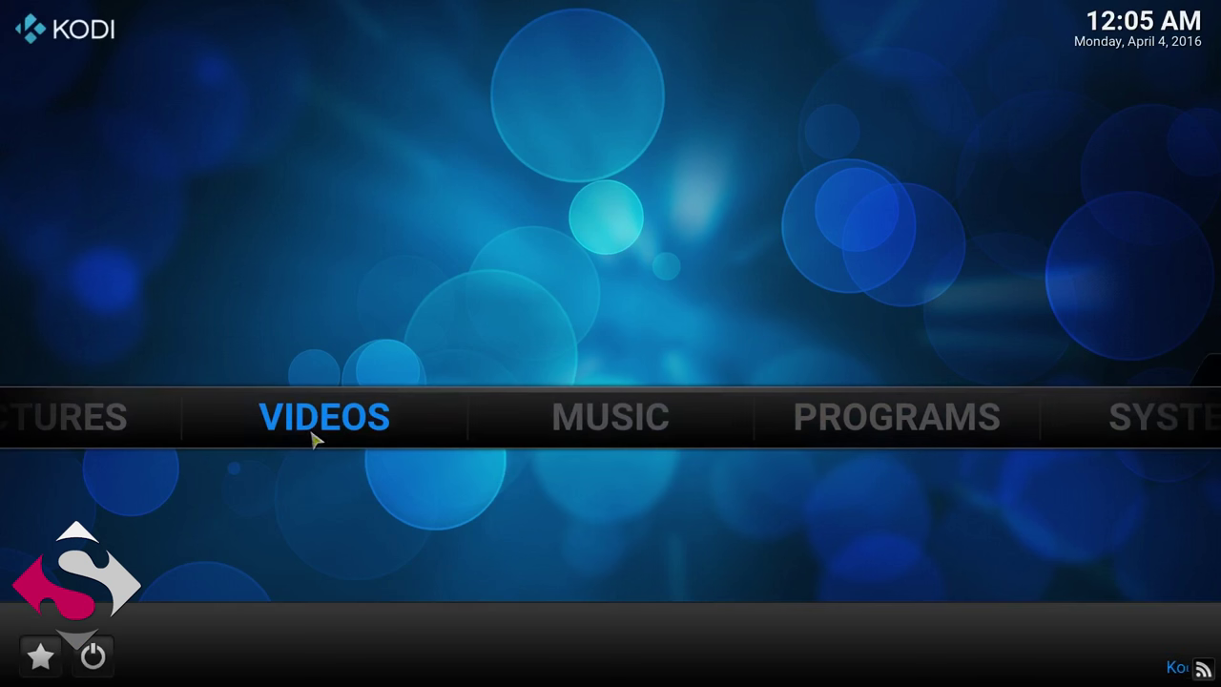
Step: Switch to Kodi and open Kore Video Addon from the video add-ons
left_click(315, 434)
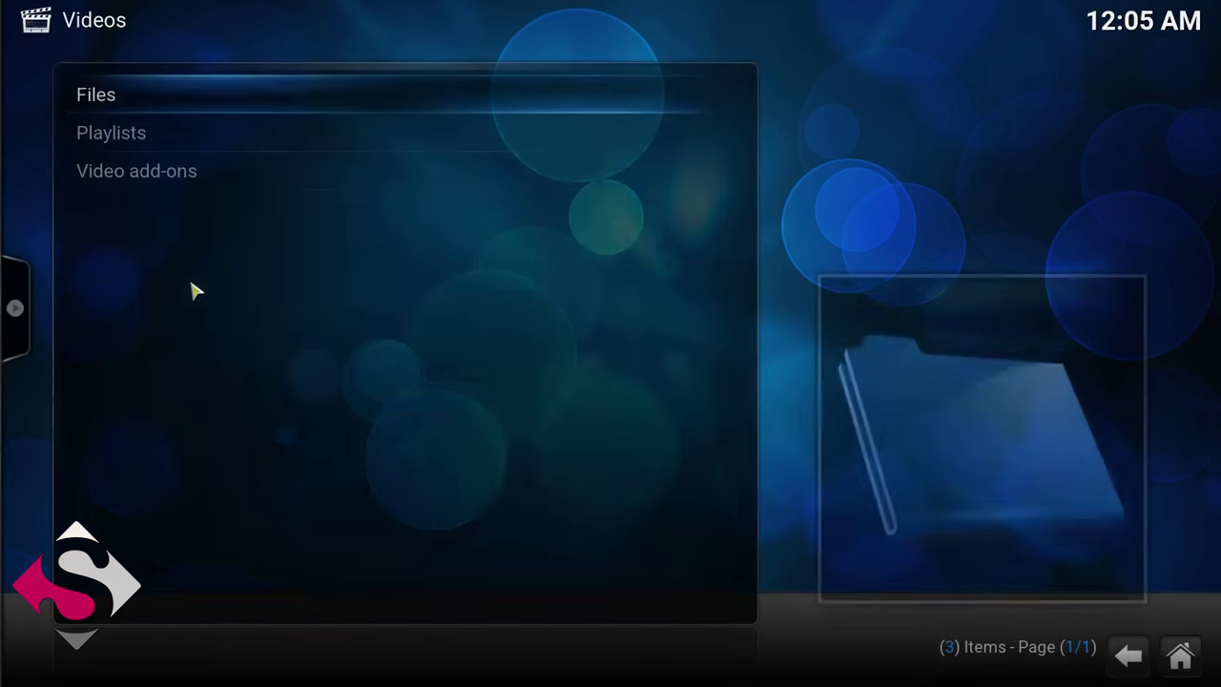
left_click(191, 173)
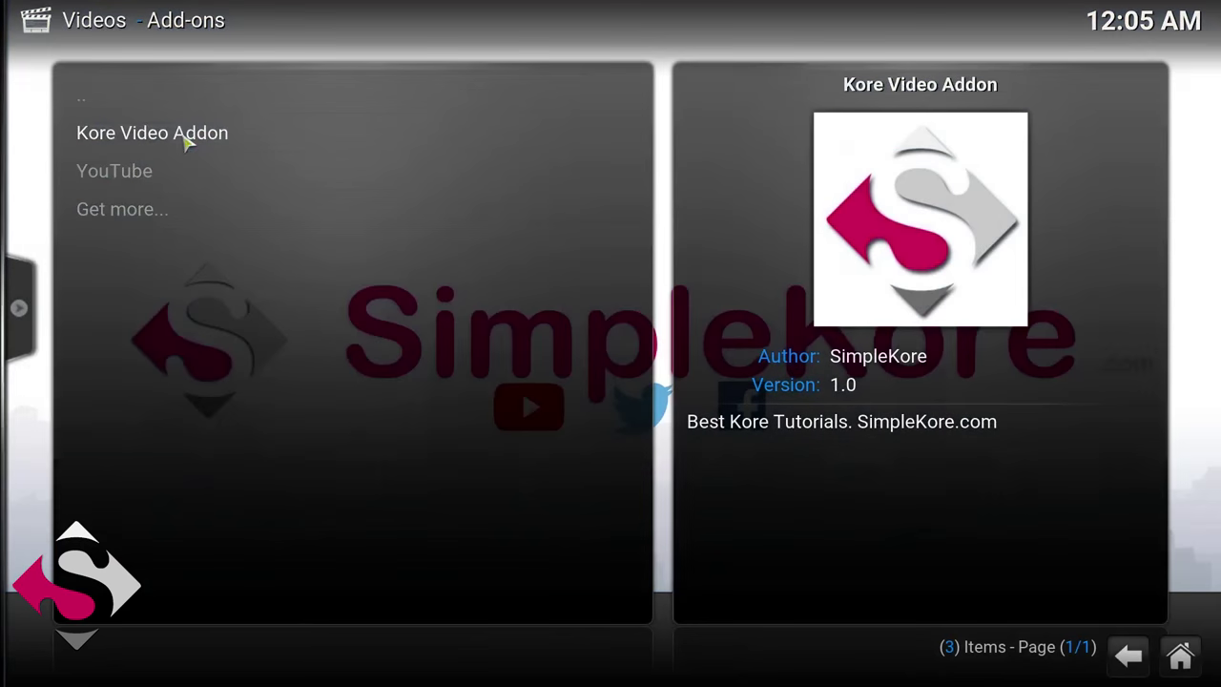
left_click(188, 141)
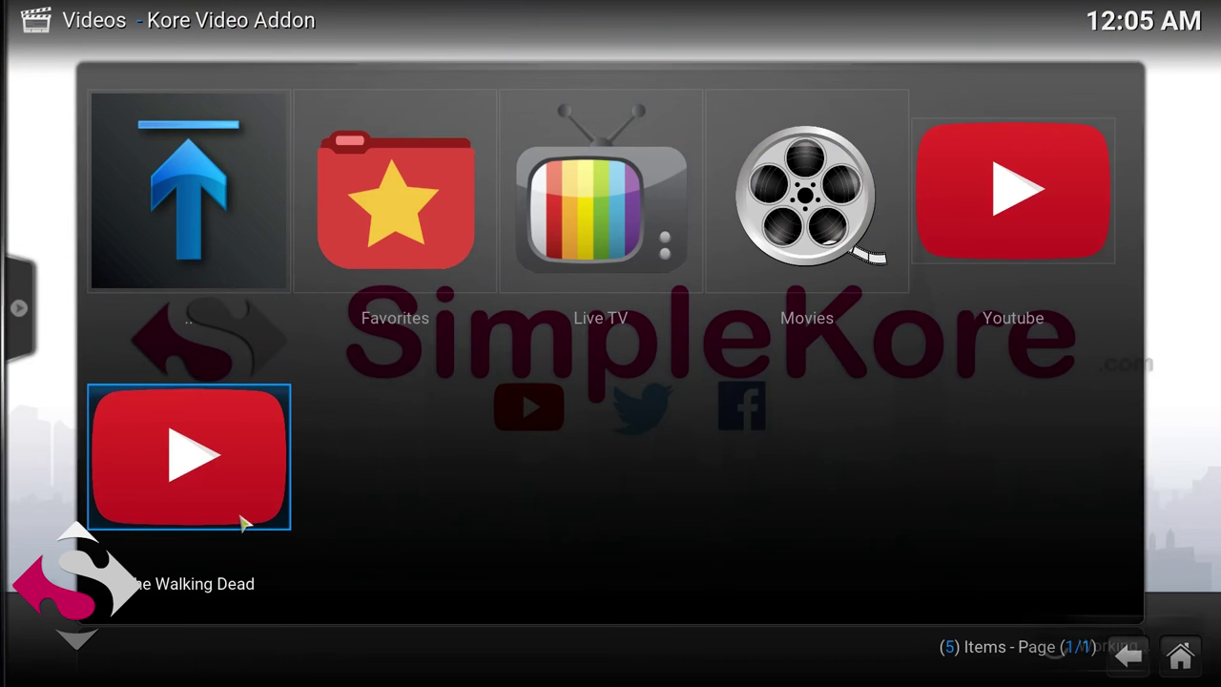
Step: Open The Walking Dead section, check the contents of Season 1, and go back to the add-on's main listing
left_click(241, 520)
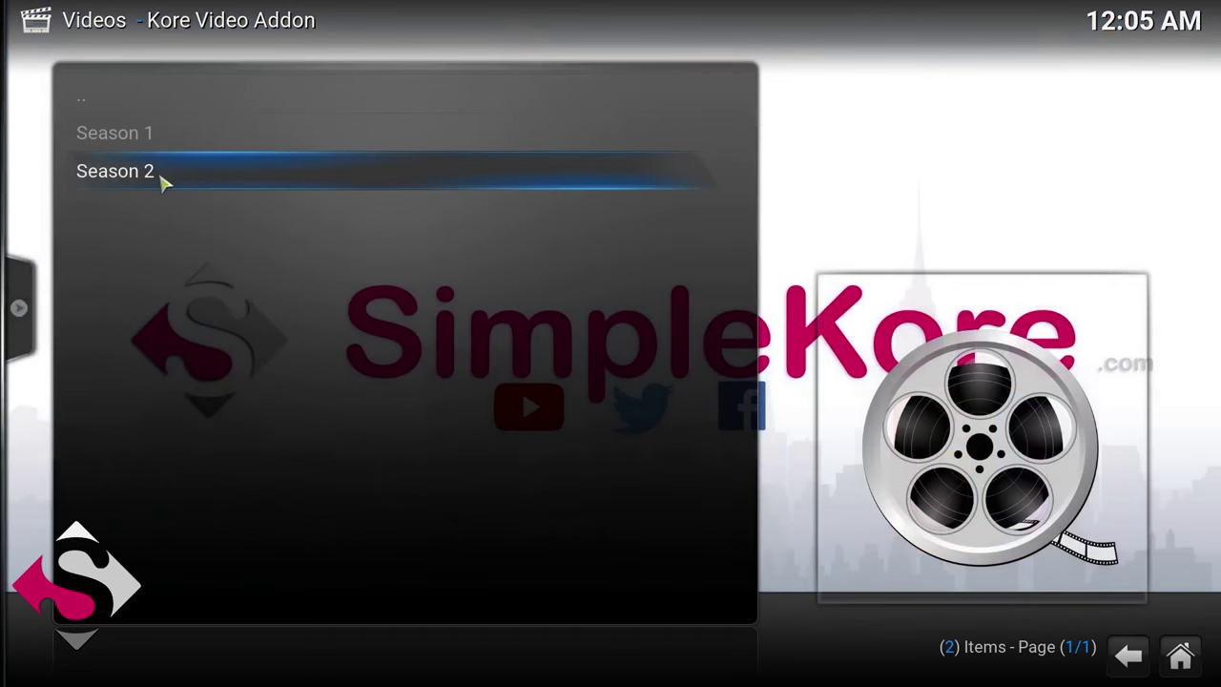
left_click(159, 149)
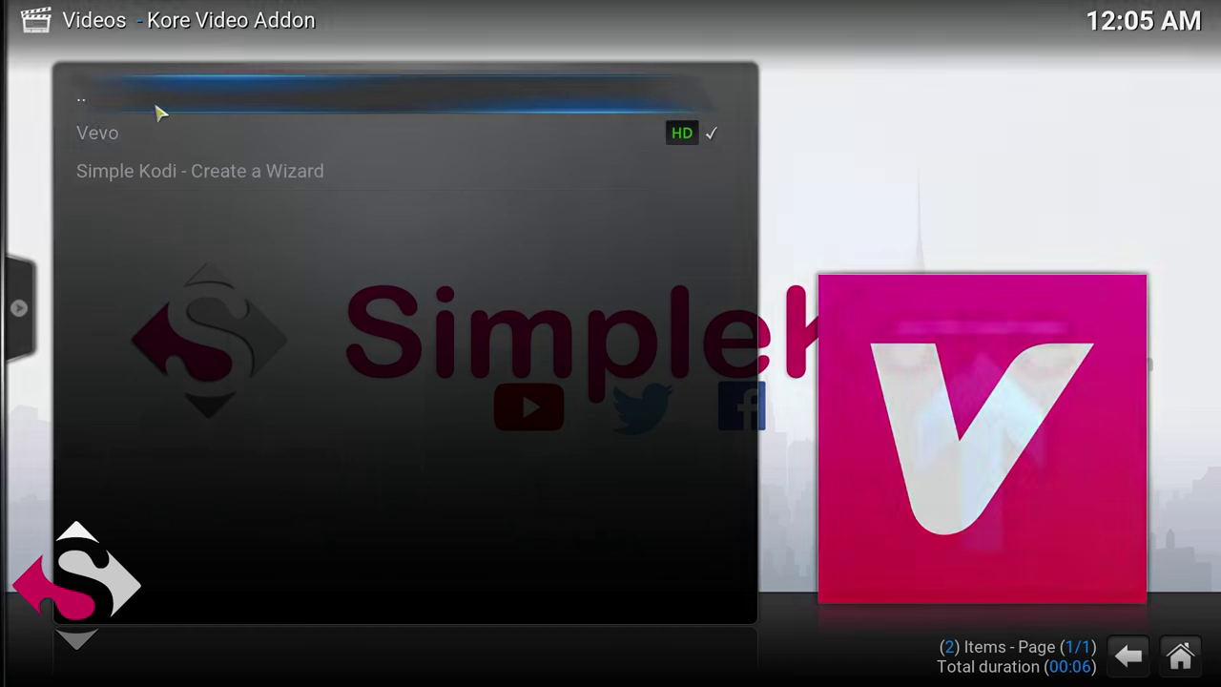
left_click(158, 111)
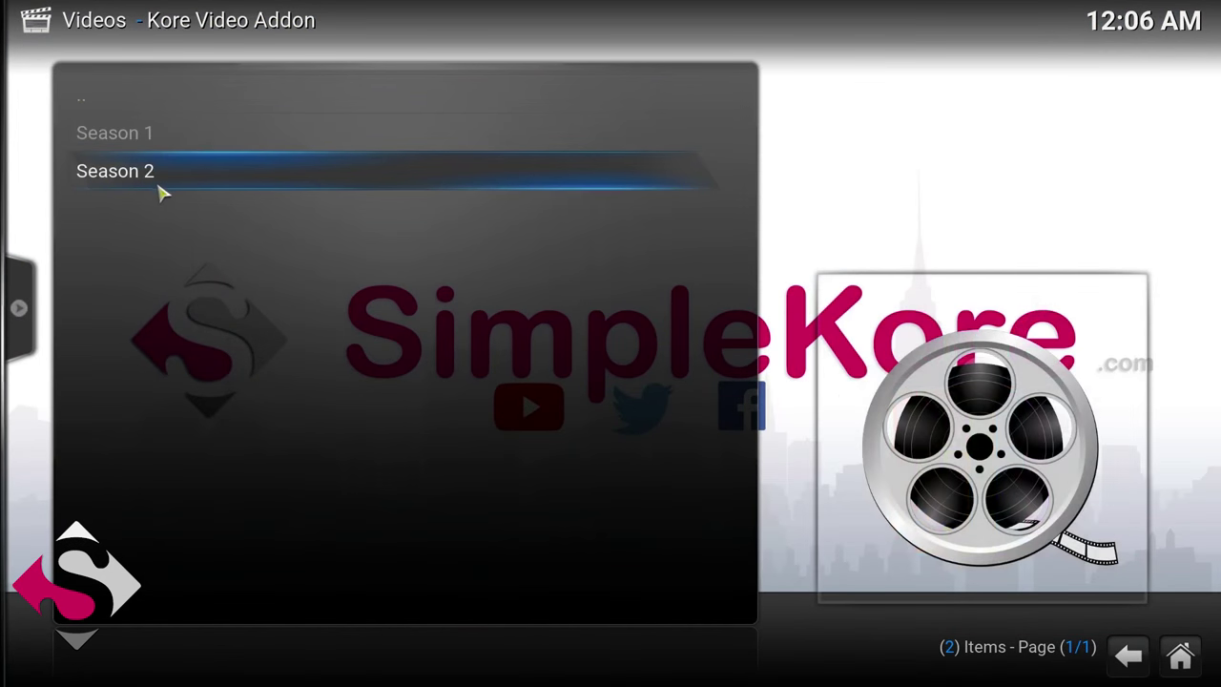
left_click(144, 101)
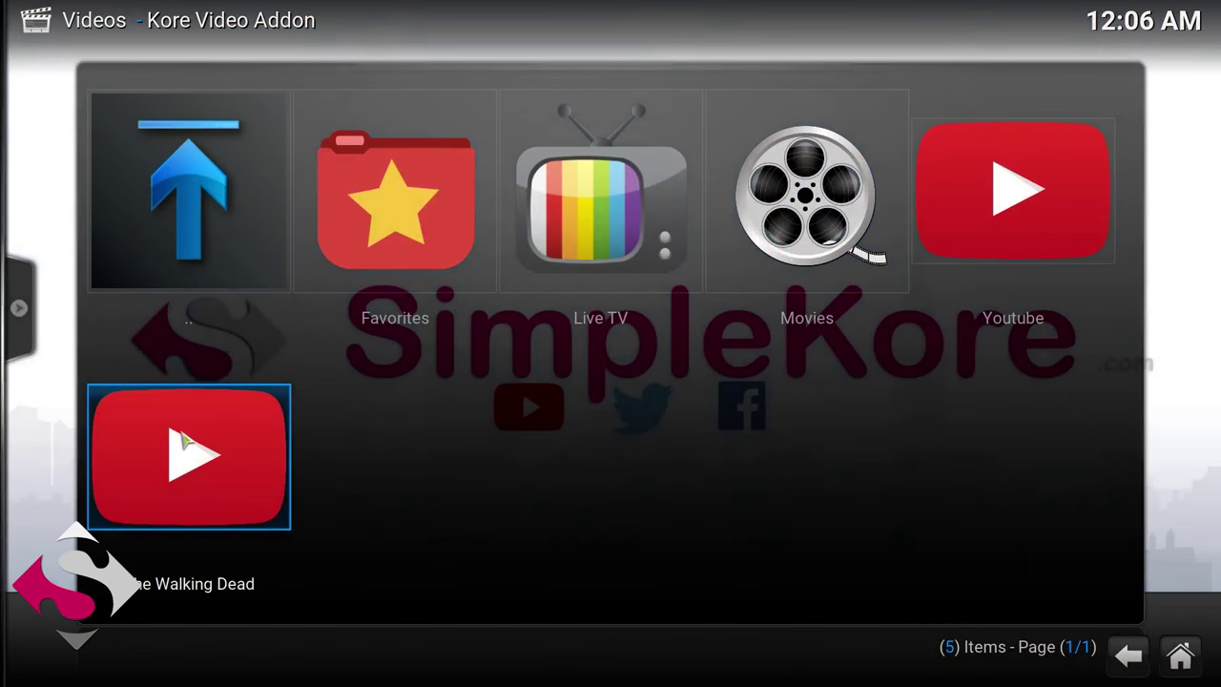